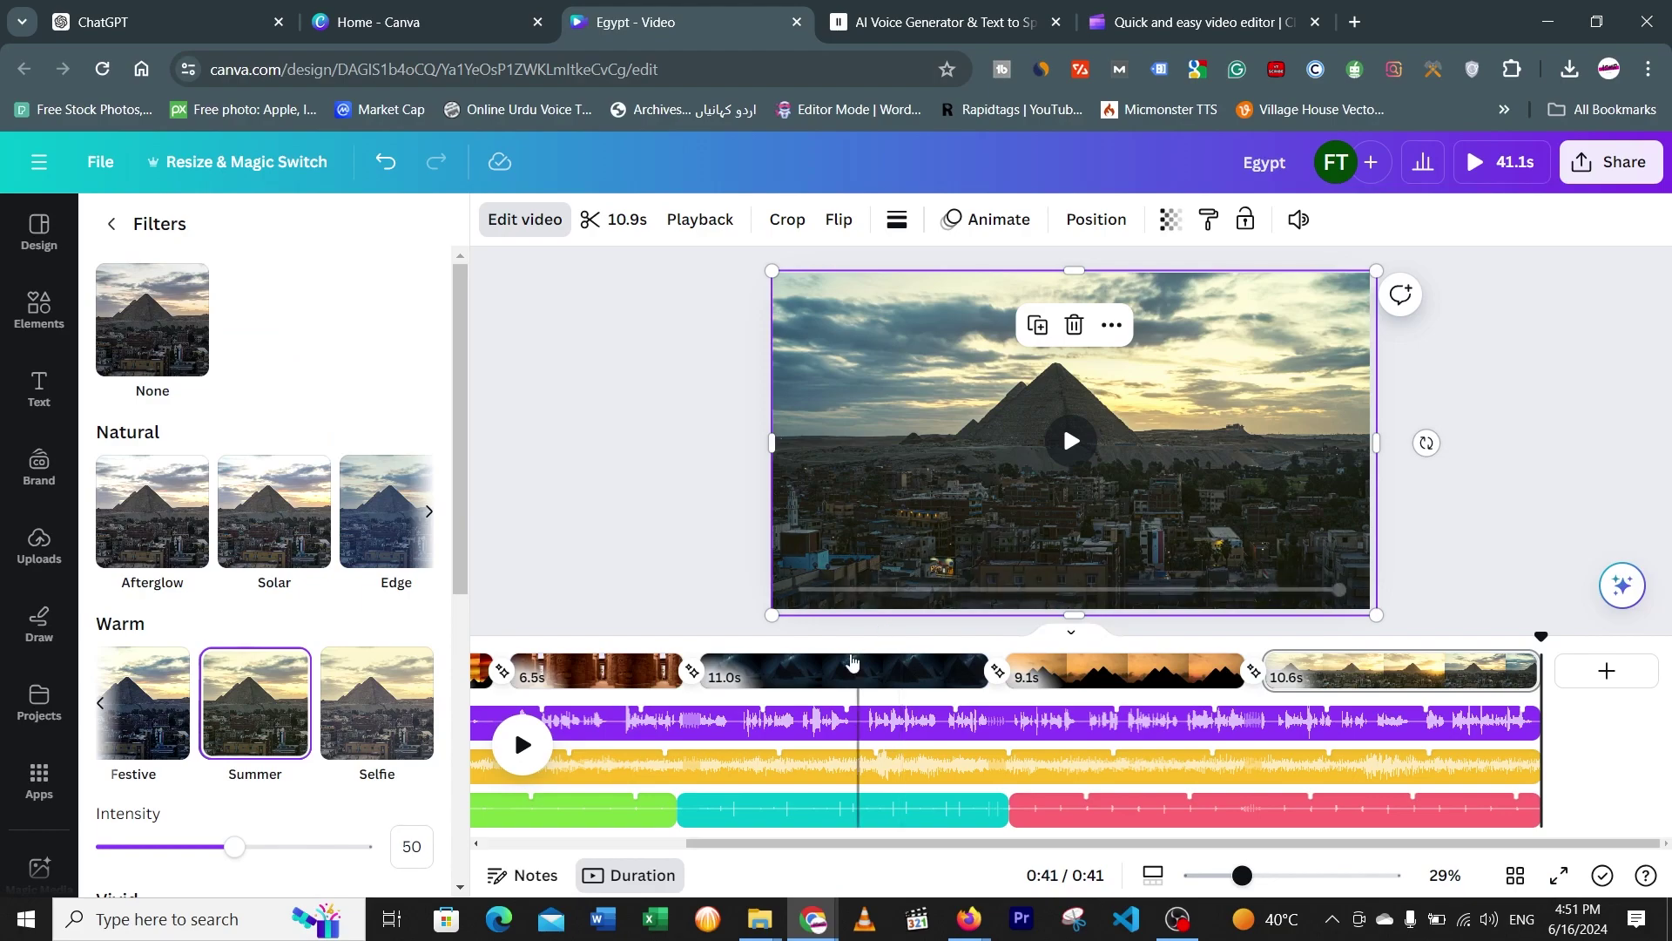
Return the playhead to the start of the Egypt video's timeline
scroll(605, 858, "left", 3)
scroll(605, 860, "left", 3)
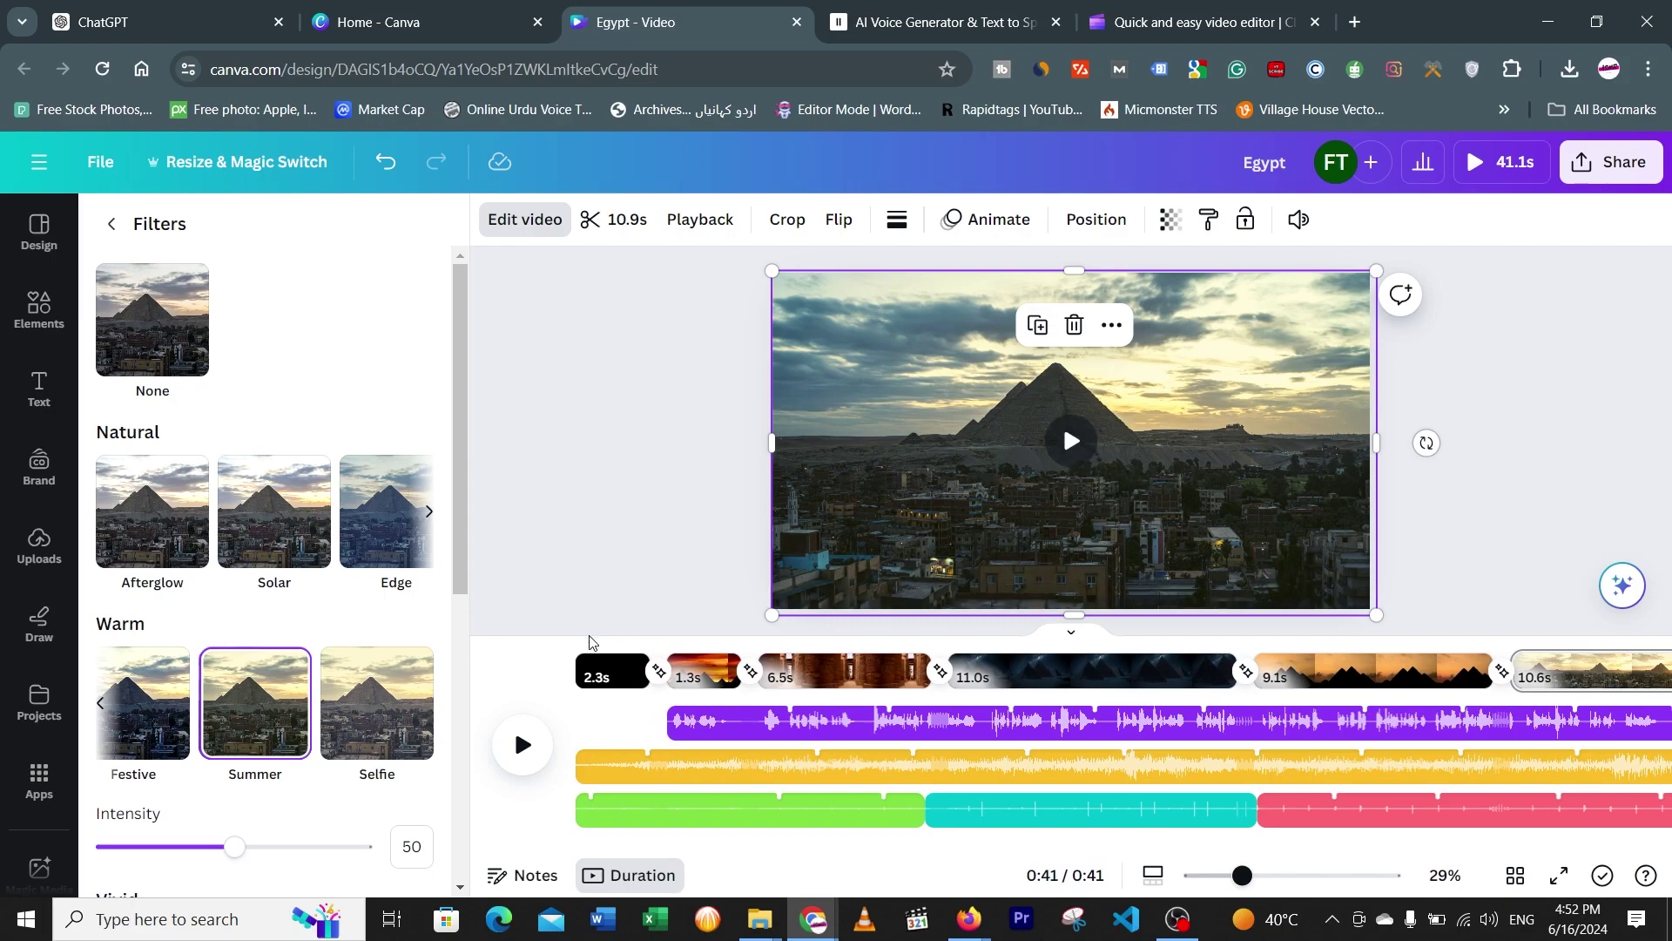
left_click(560, 643)
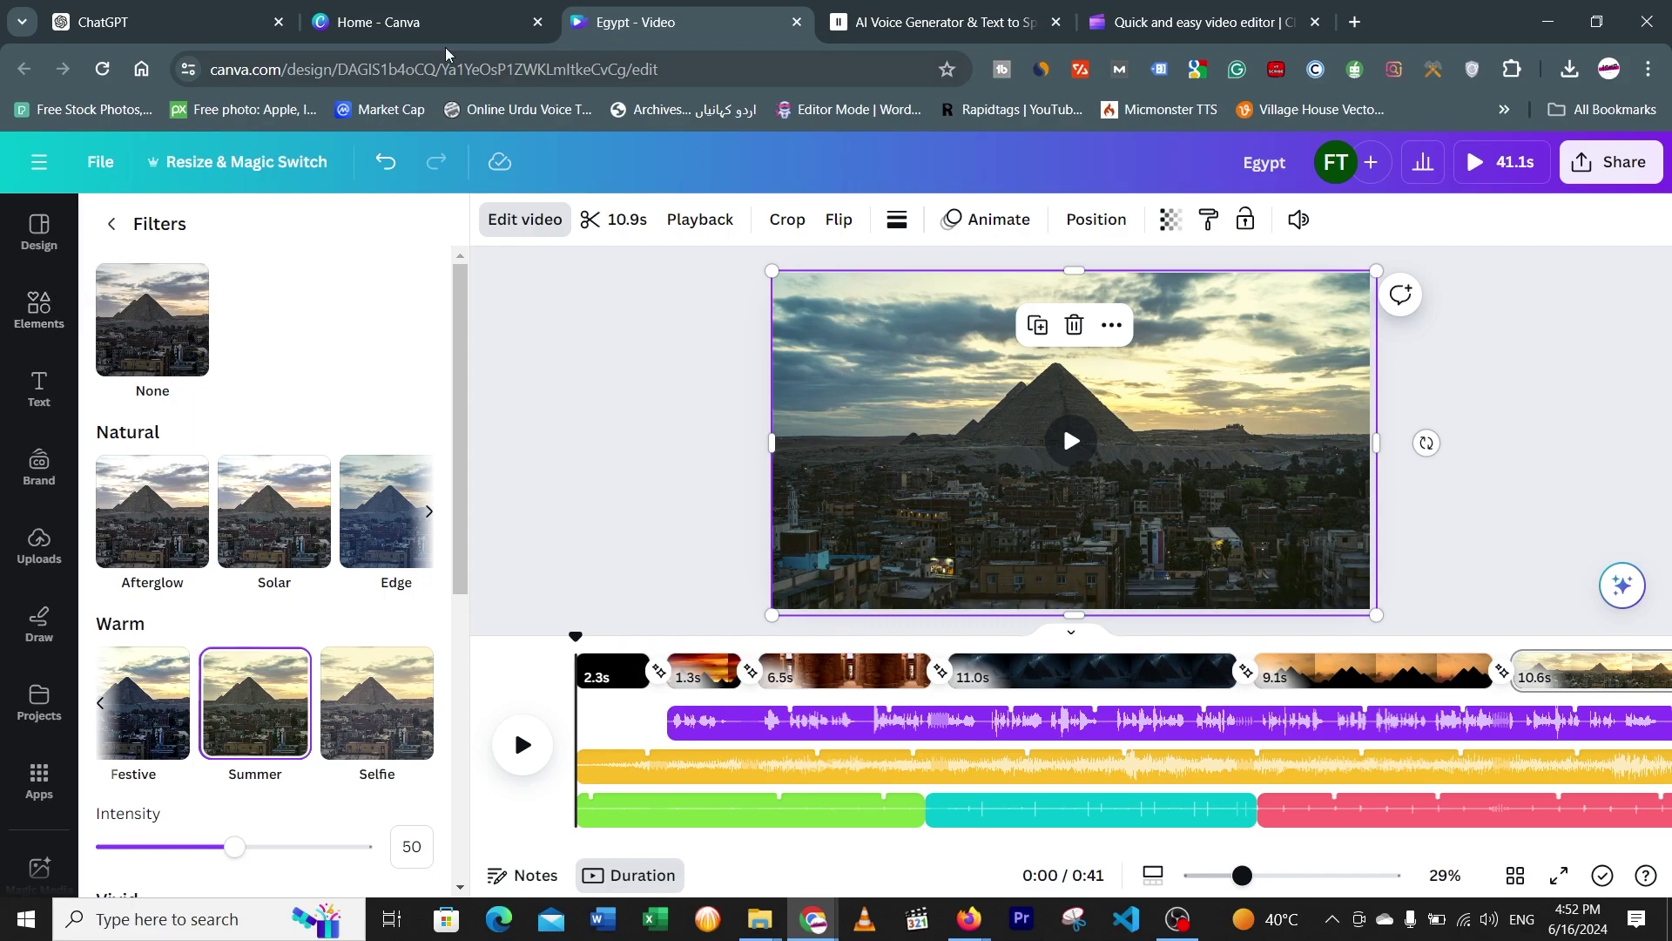
Create a blank 1920 × 1080 px video design from the Canva home page
left_click(470, 22)
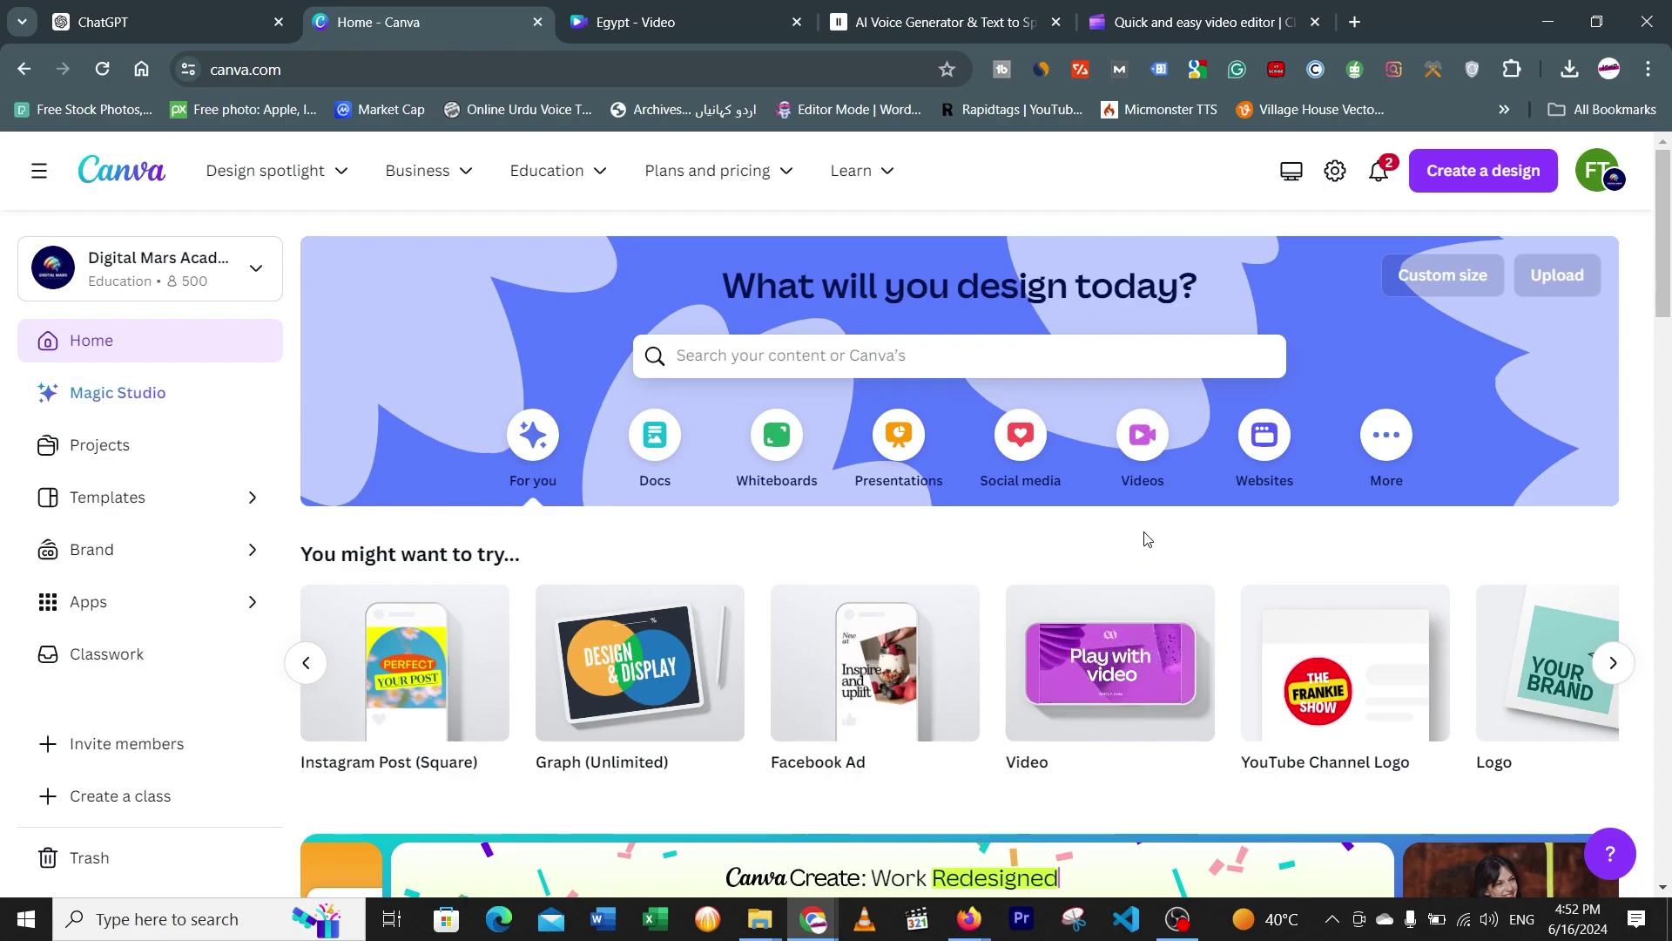
mouse_move(1132, 736)
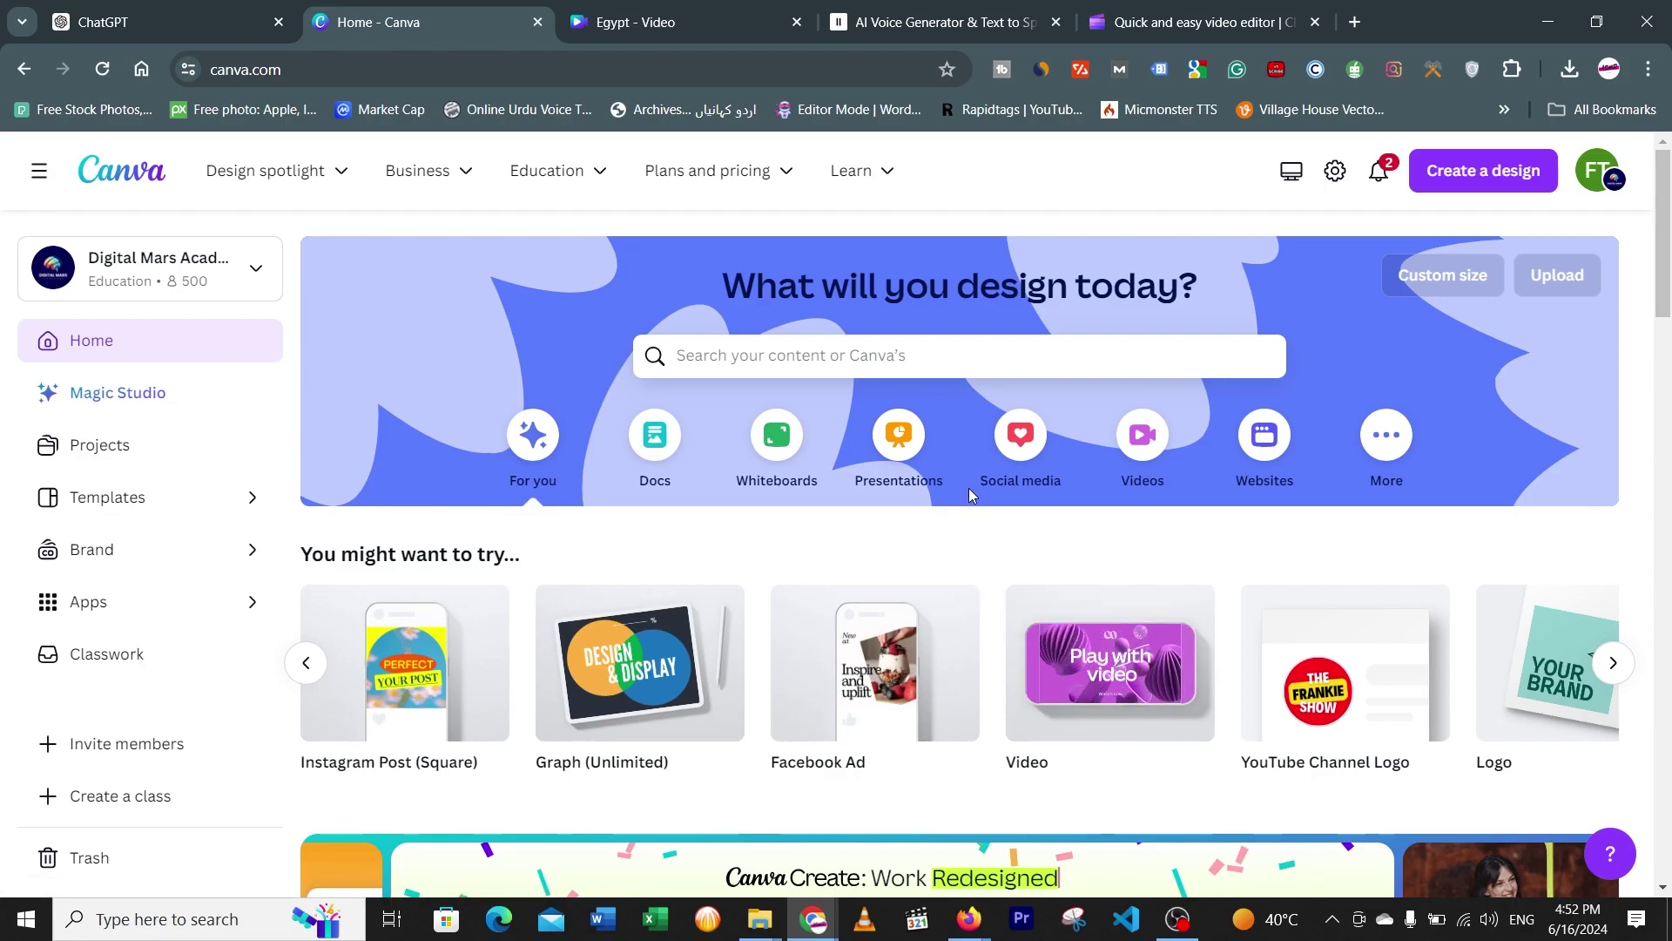
mouse_move(969, 616)
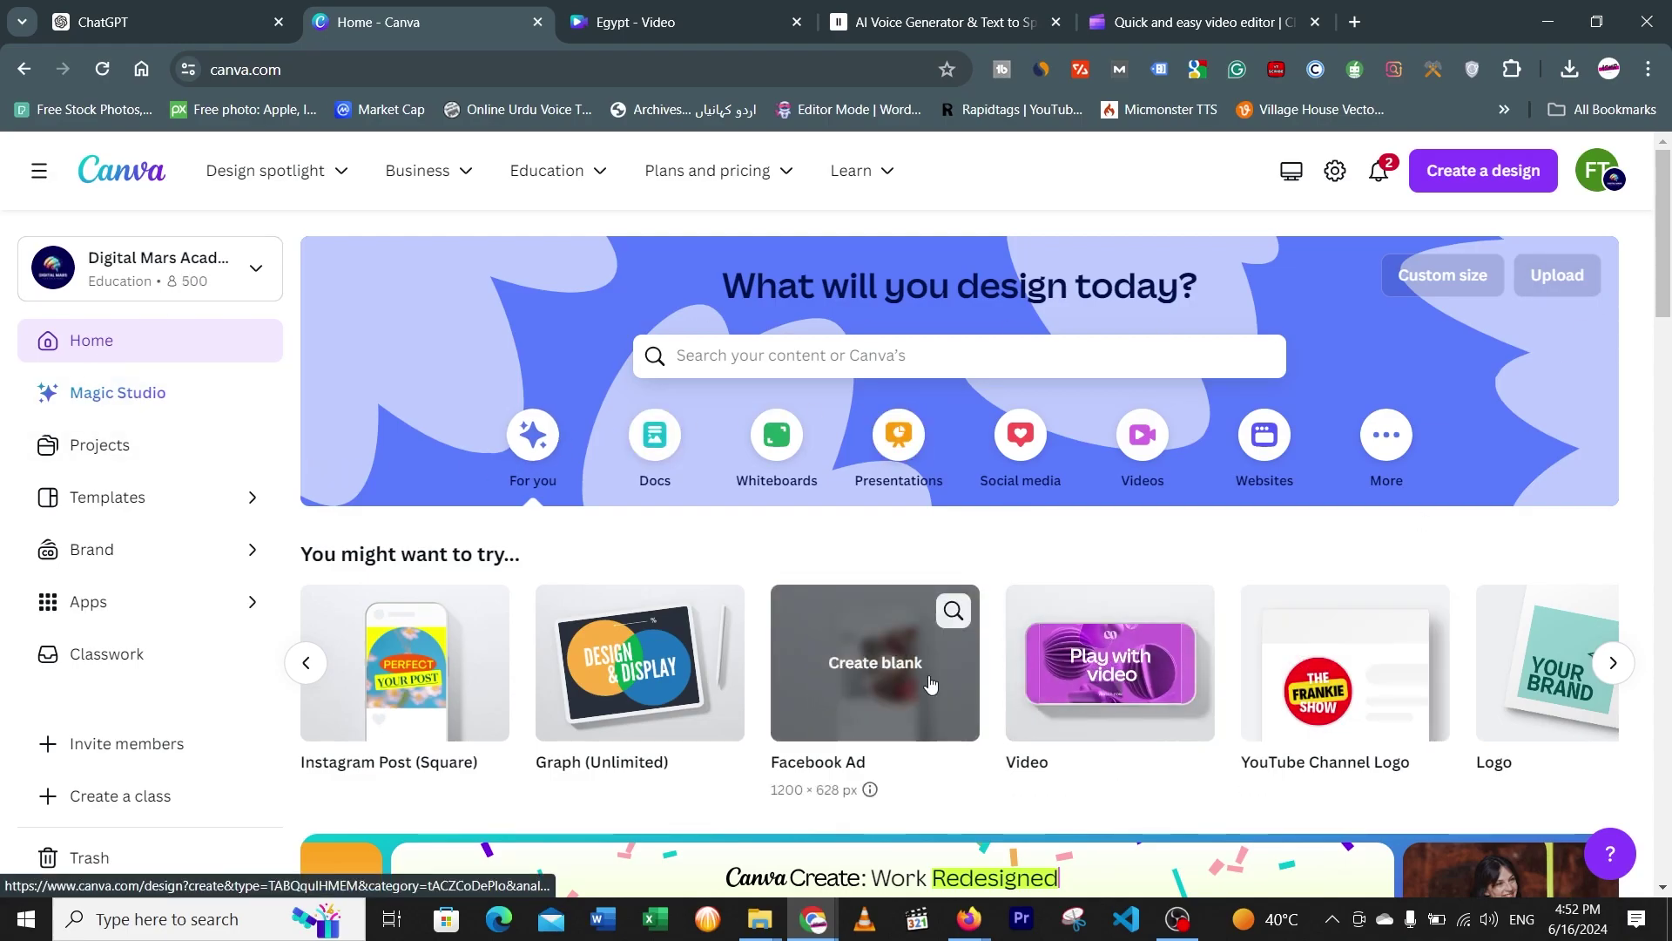
scroll(1087, 655, "down", 20)
scroll(1087, 658, "up", 20)
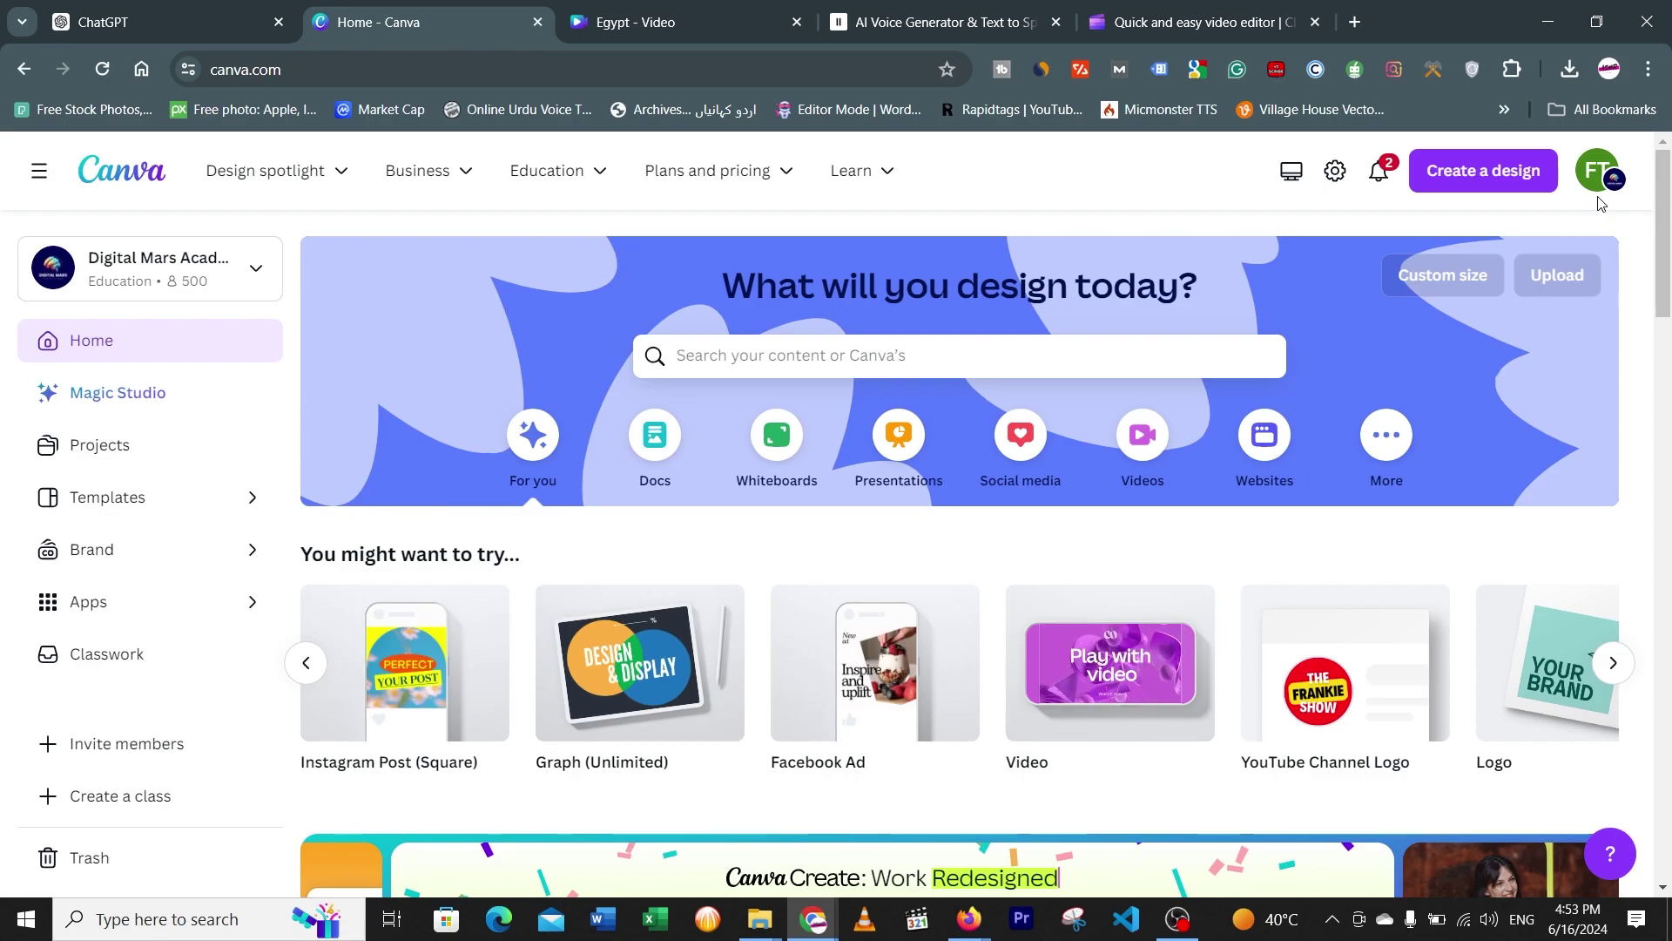
mouse_move(1136, 707)
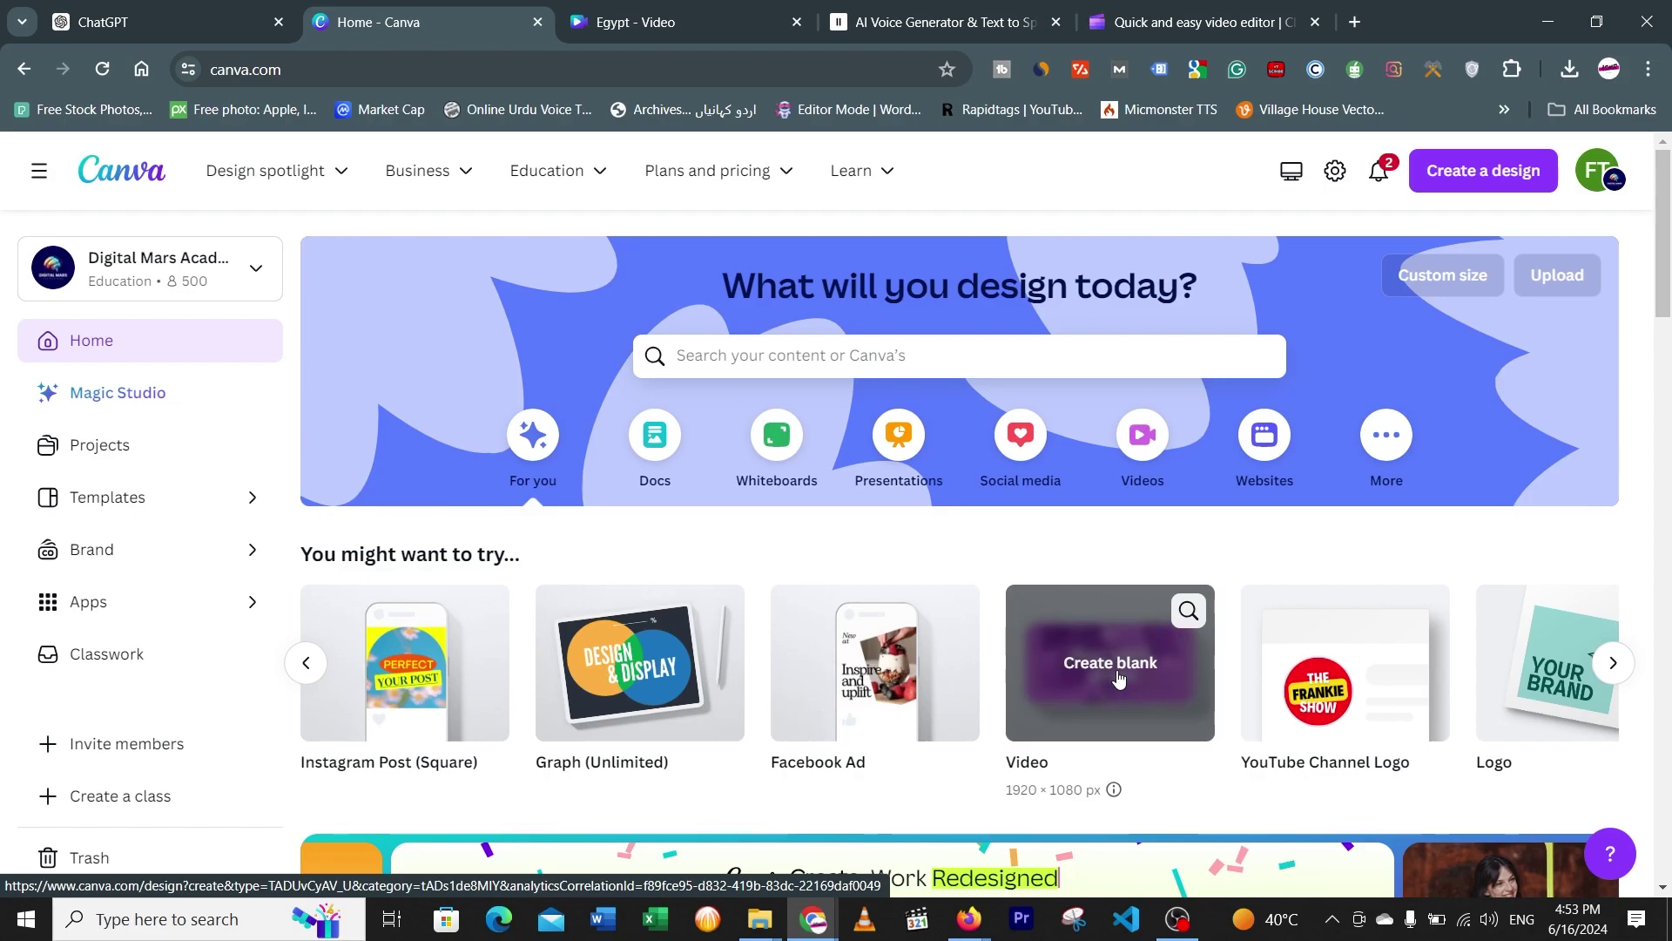
left_click(1118, 677)
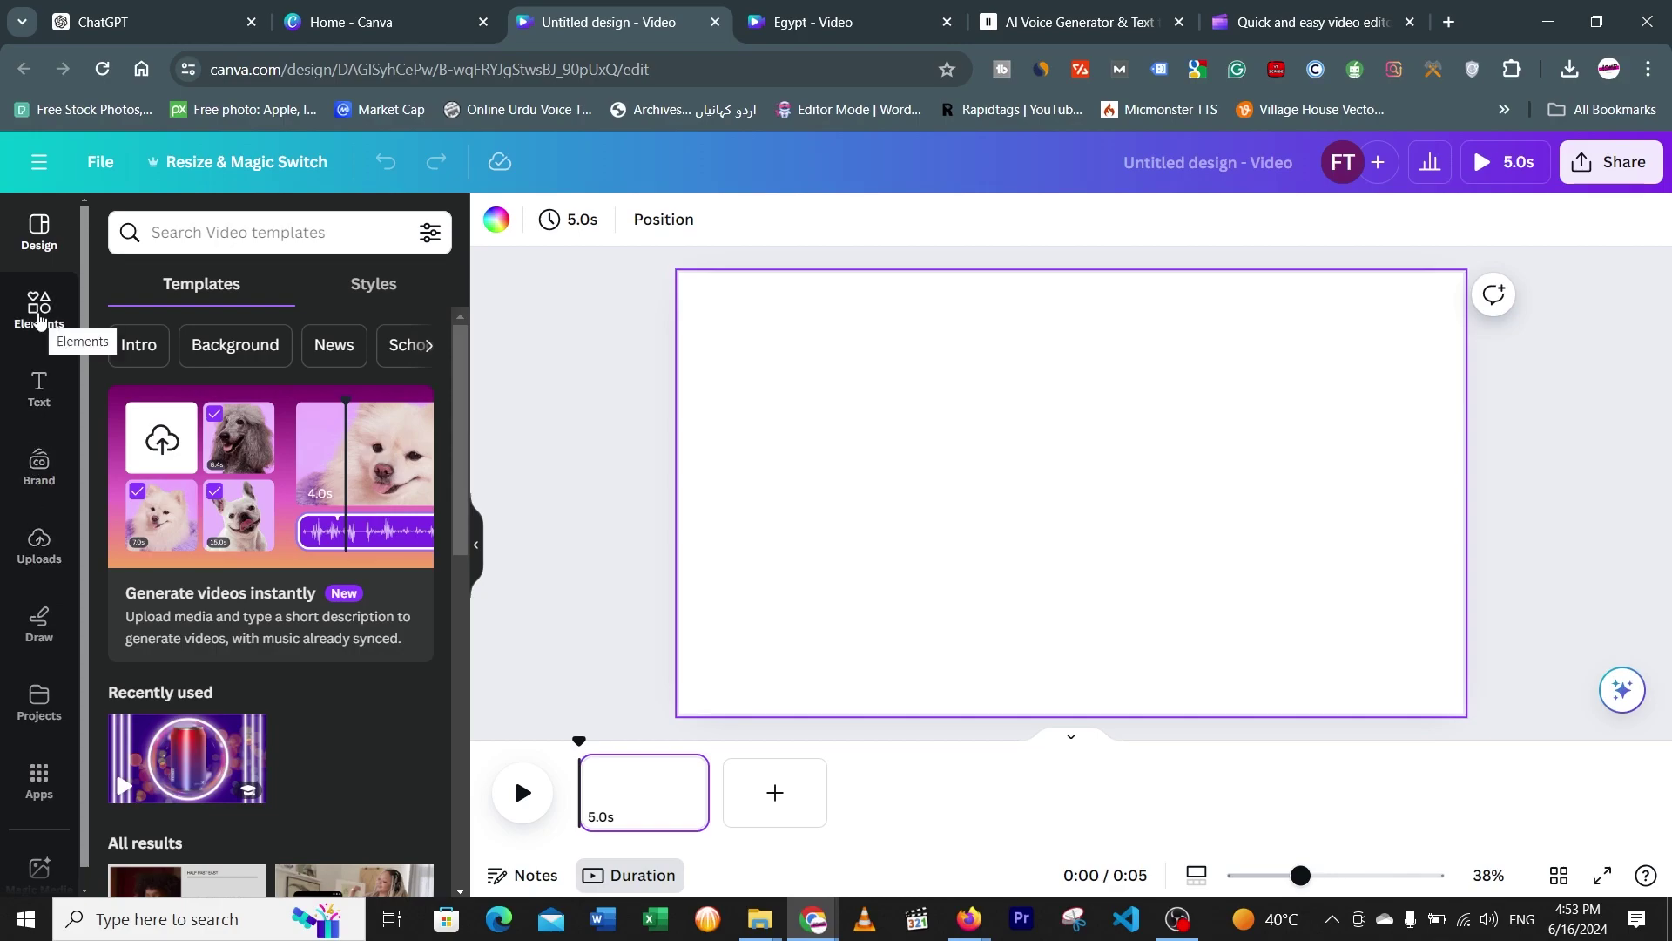
Look through the video templates and the Elements library's audio, video, AI image and graphics sections
scroll(338, 610, "down", 5)
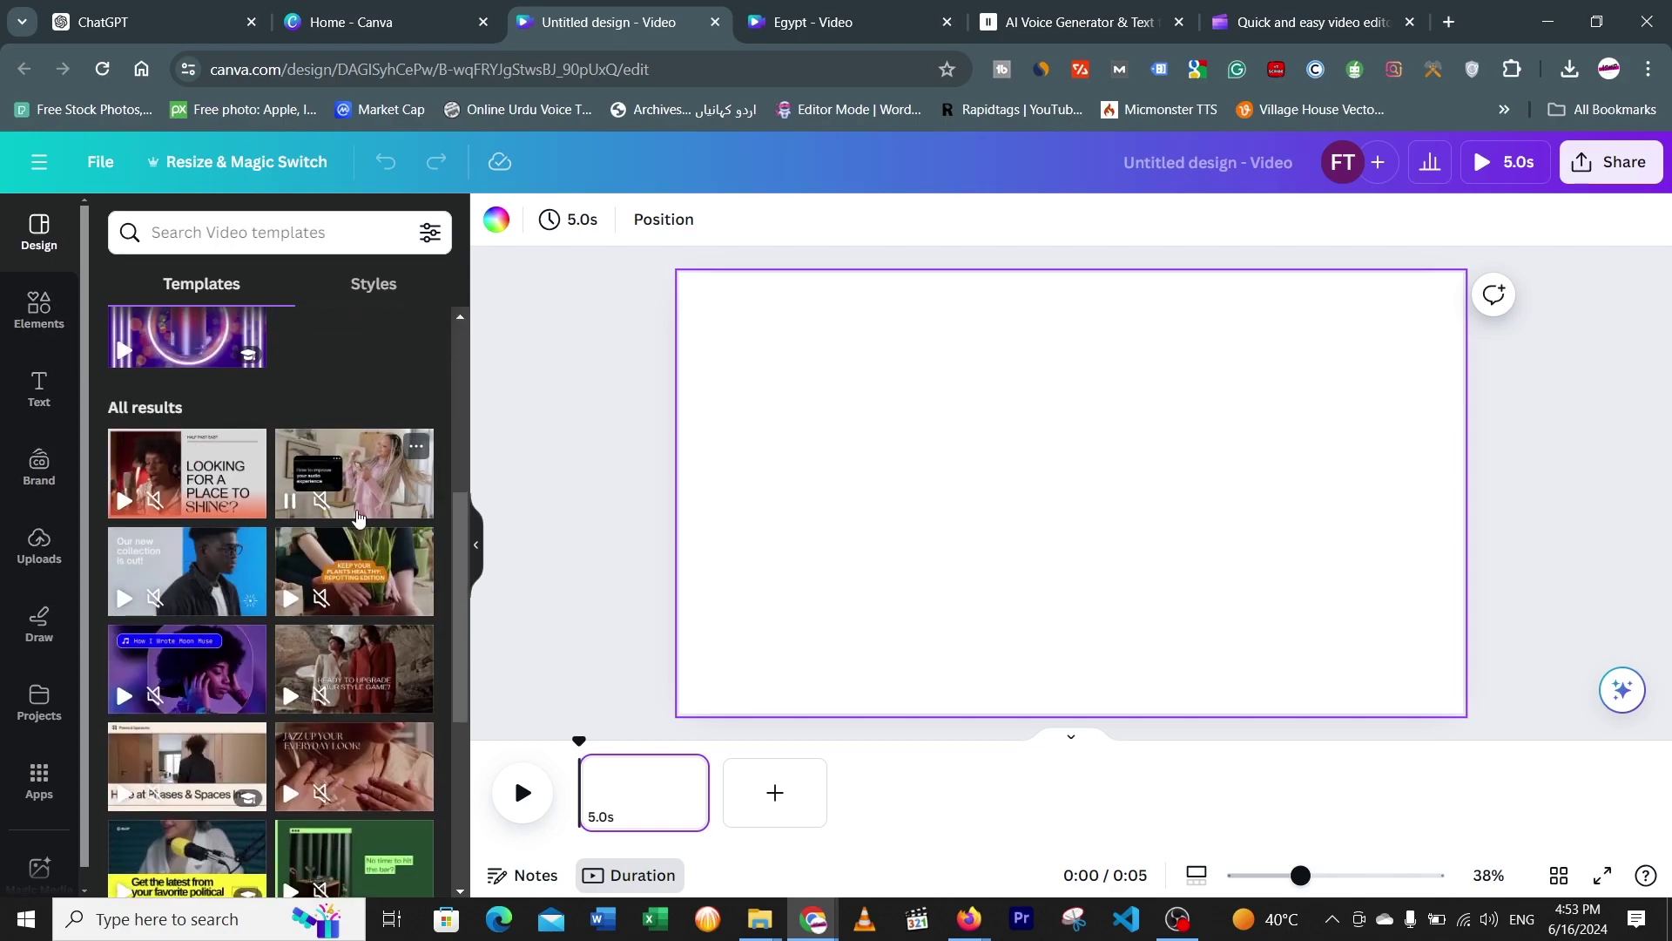
scroll(338, 617, "down", 5)
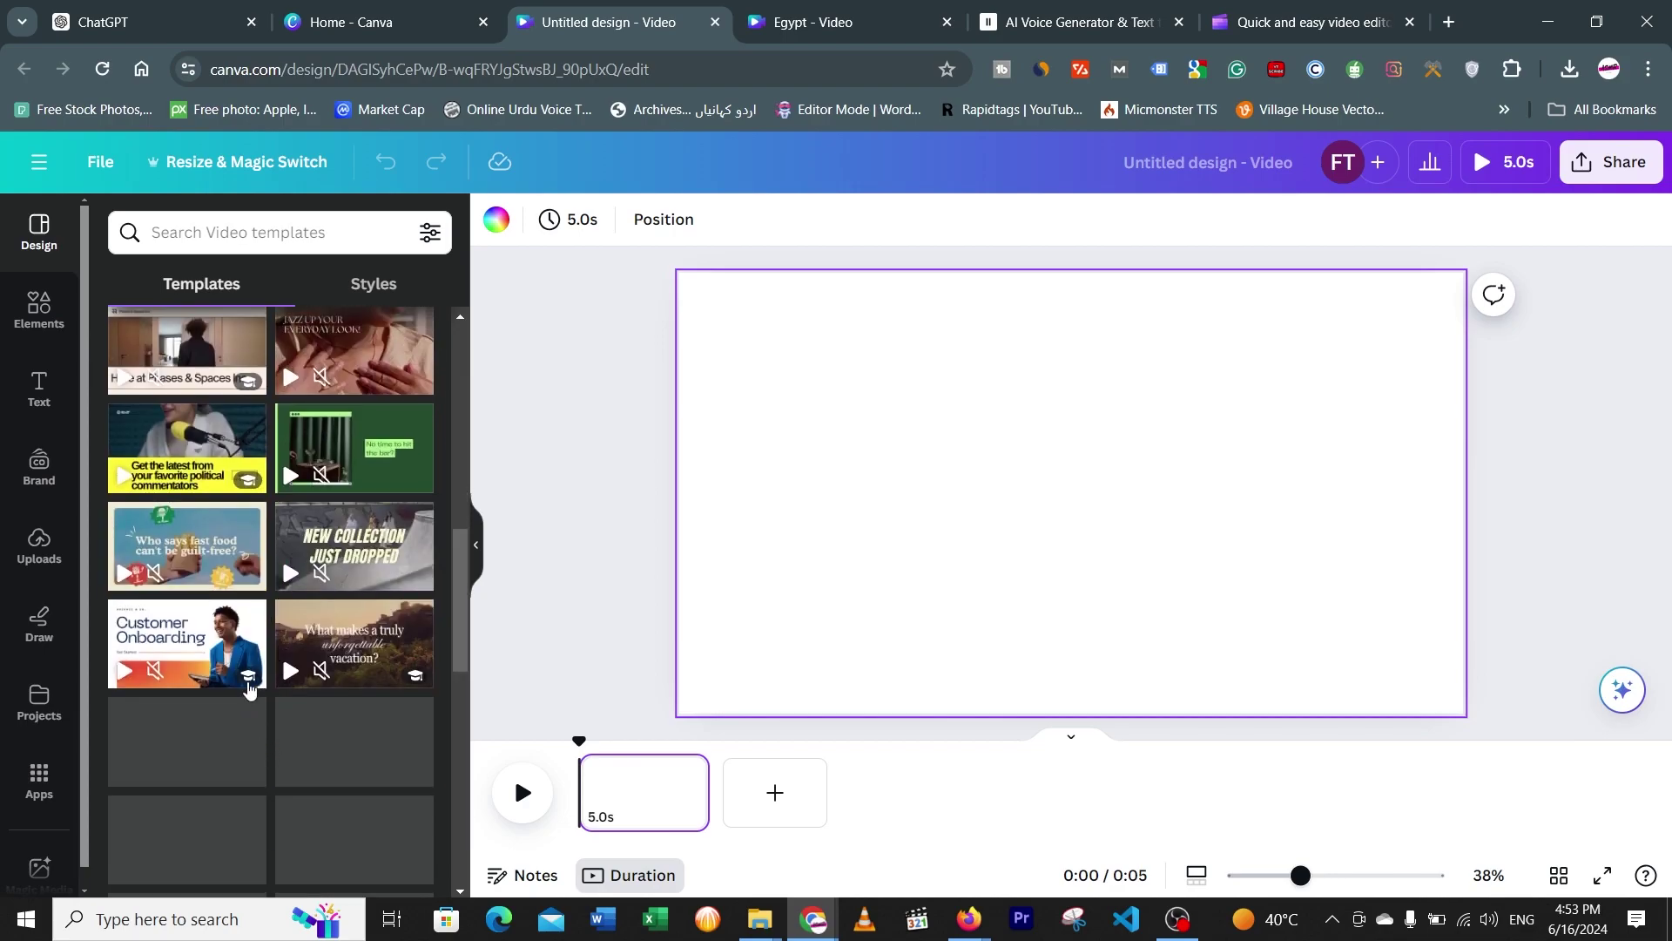
scroll(251, 653, "down", 4)
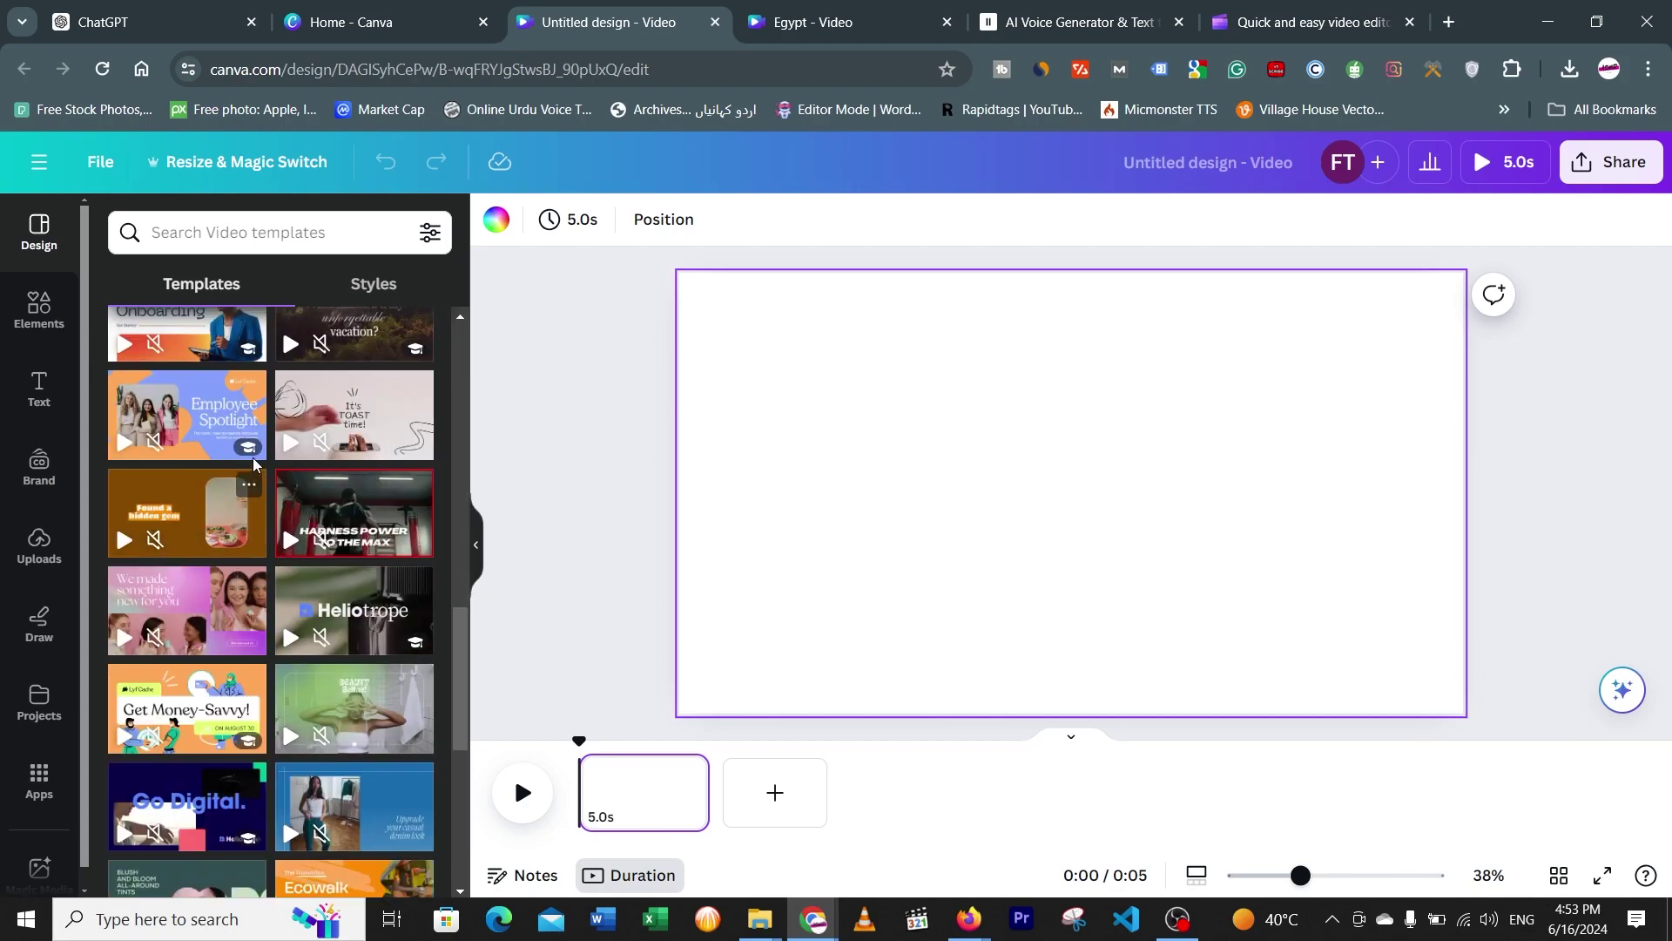
mouse_move(224, 449)
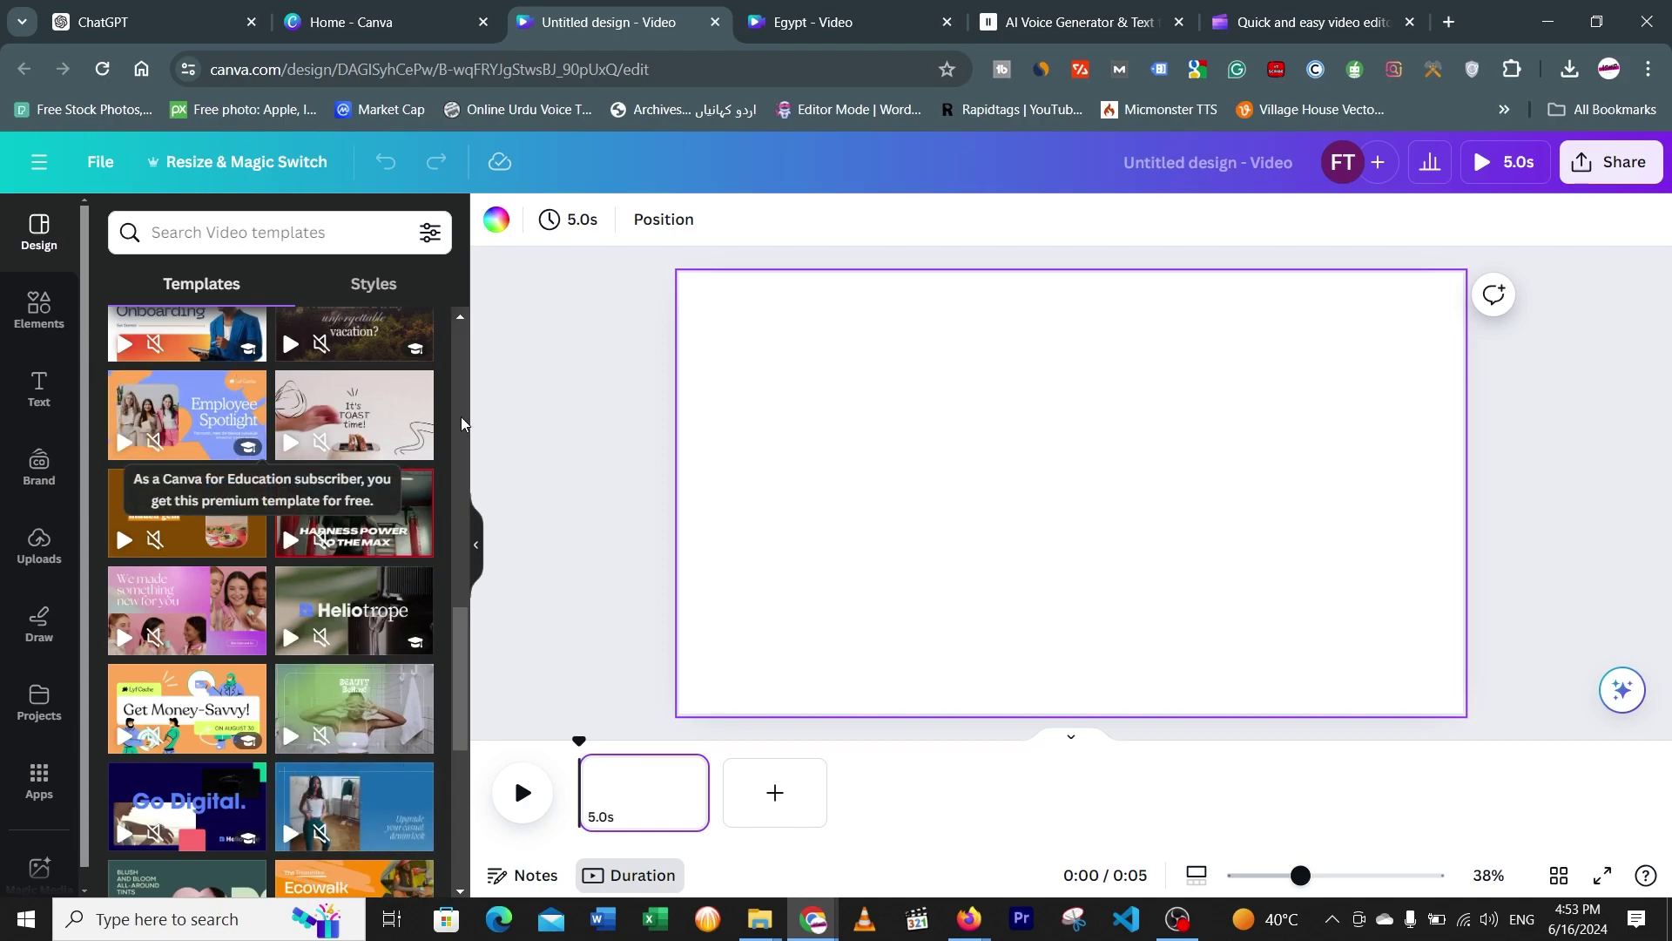
scroll(353, 416, "up", 5)
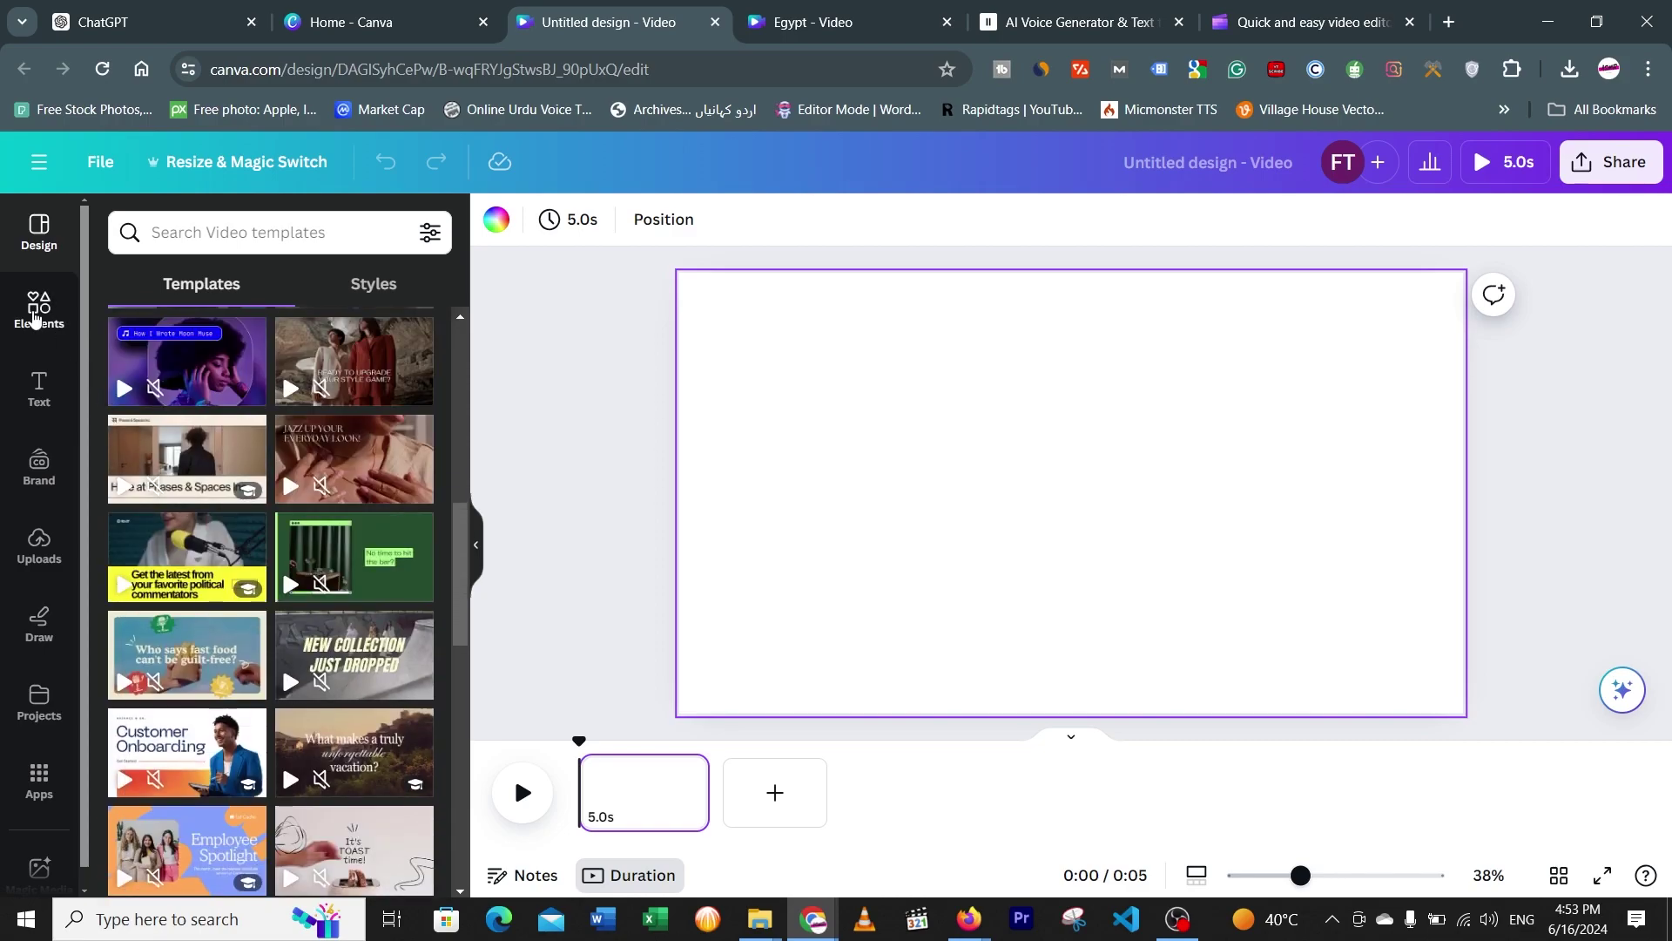
left_click(35, 317)
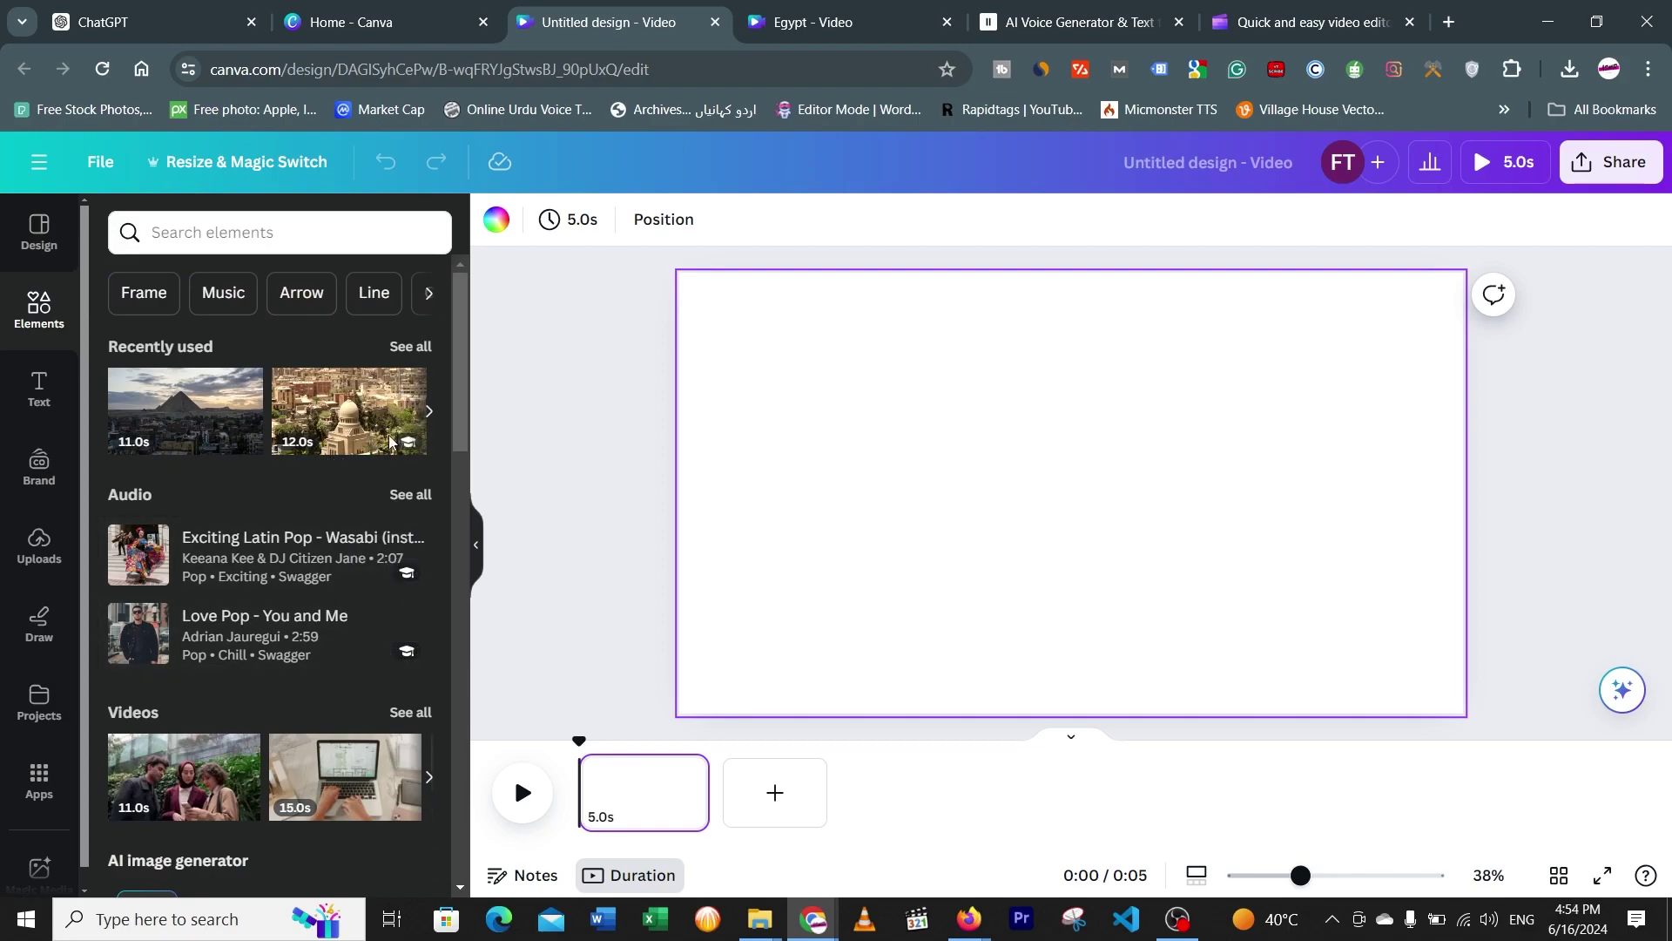
scroll(340, 619, "down", 2)
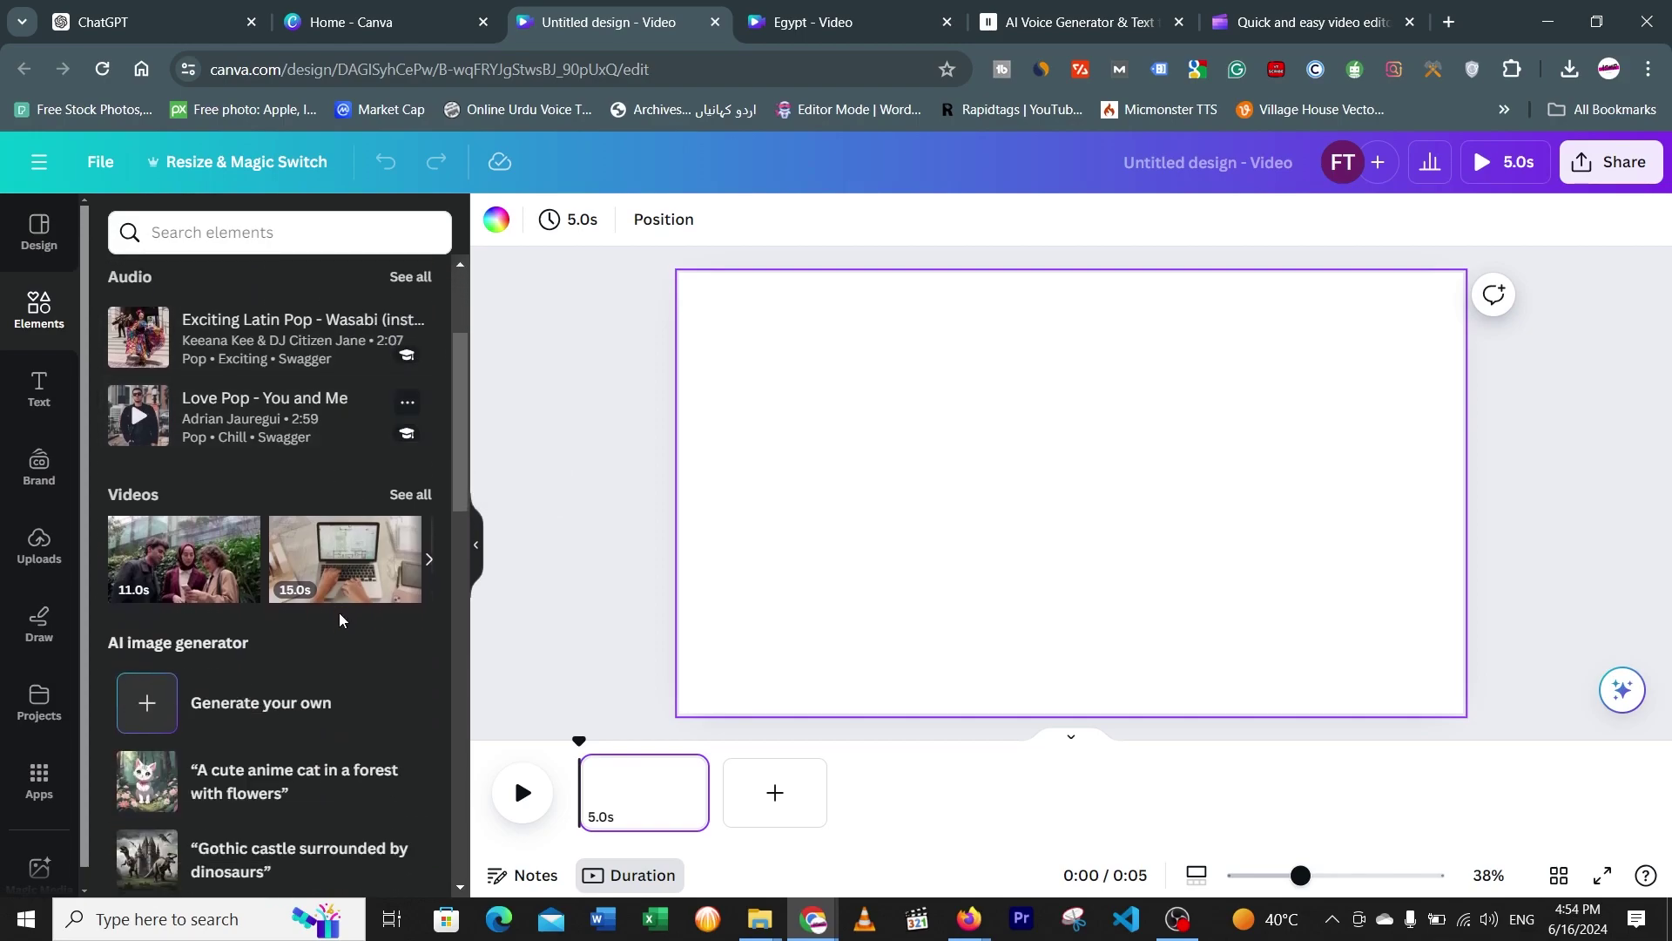
mouse_move(414, 437)
scroll(357, 749, "down", 2)
scroll(357, 749, "down", 3)
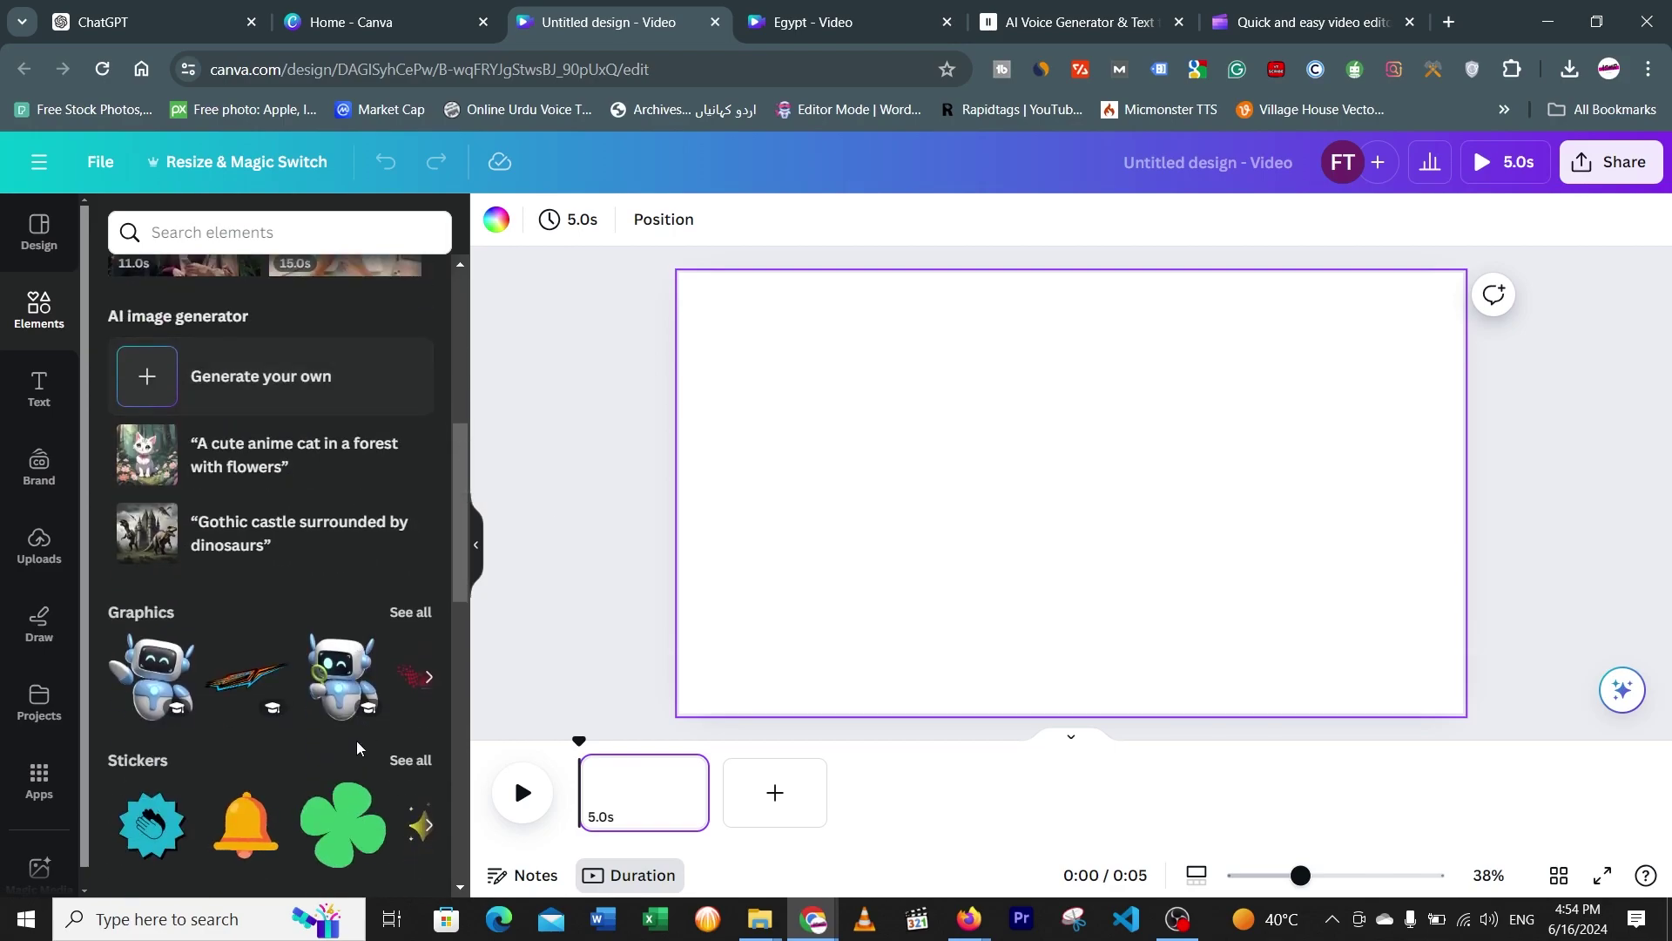
Switch to the Egypt video design, play its opening seconds and stop the playback
key("ctrl+Tab")
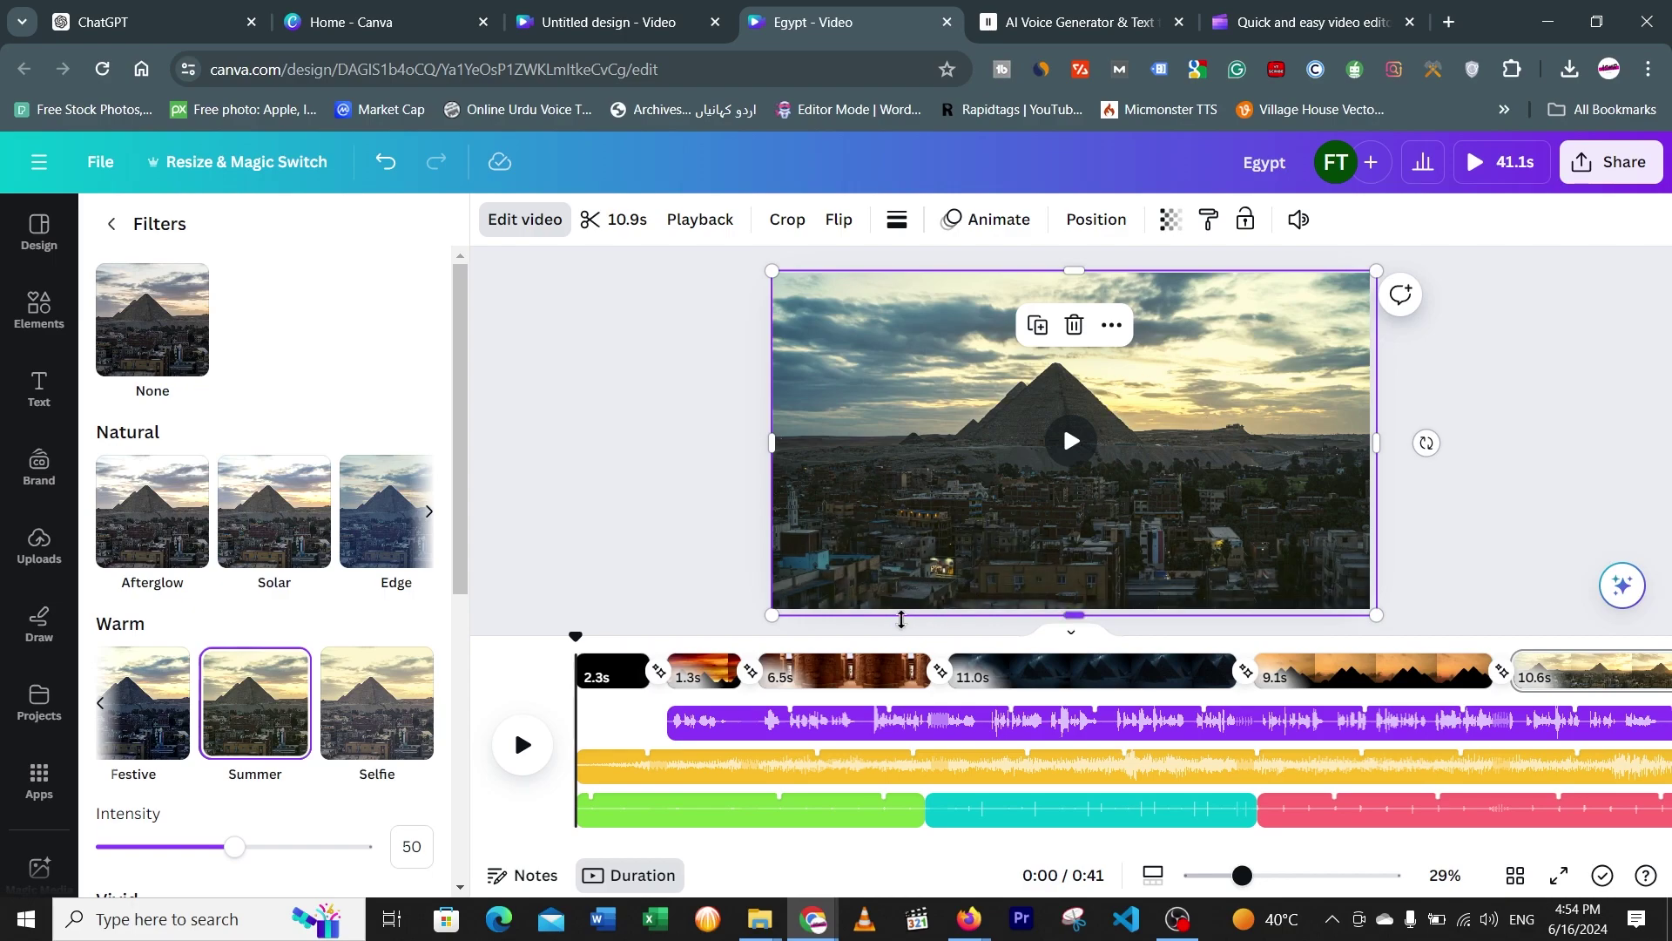
left_click(522, 745)
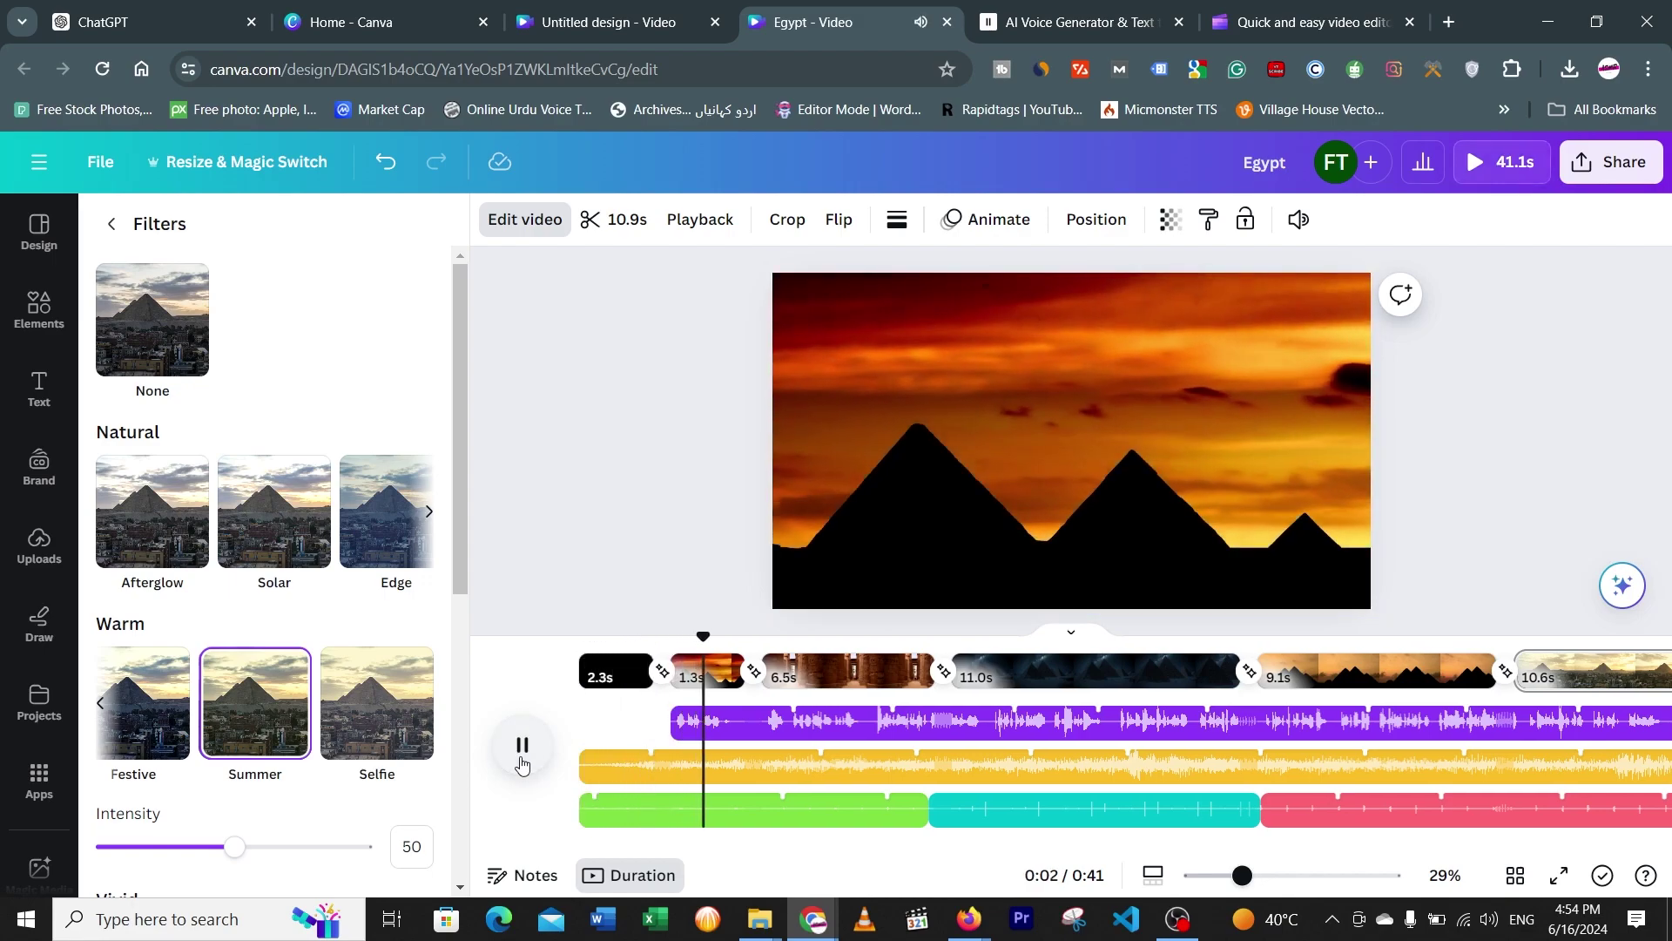
left_click(522, 763)
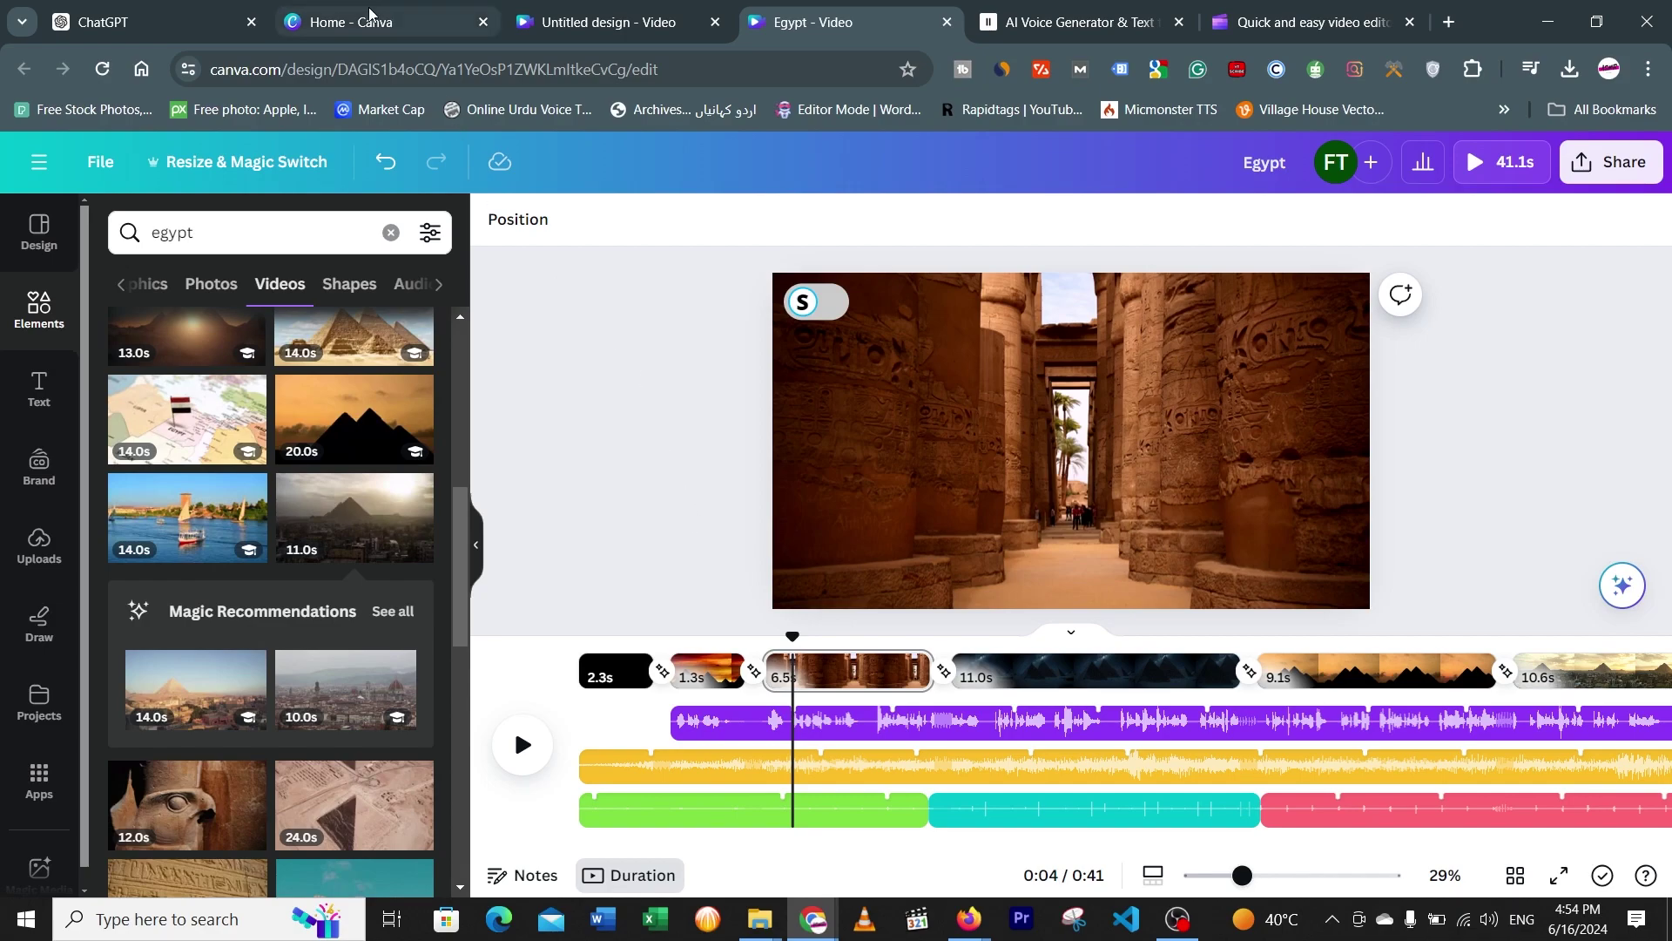
Review the Egypt script in ChatGPT and examine the available text-to-speech voices in ElevenLabs
left_click(160, 14)
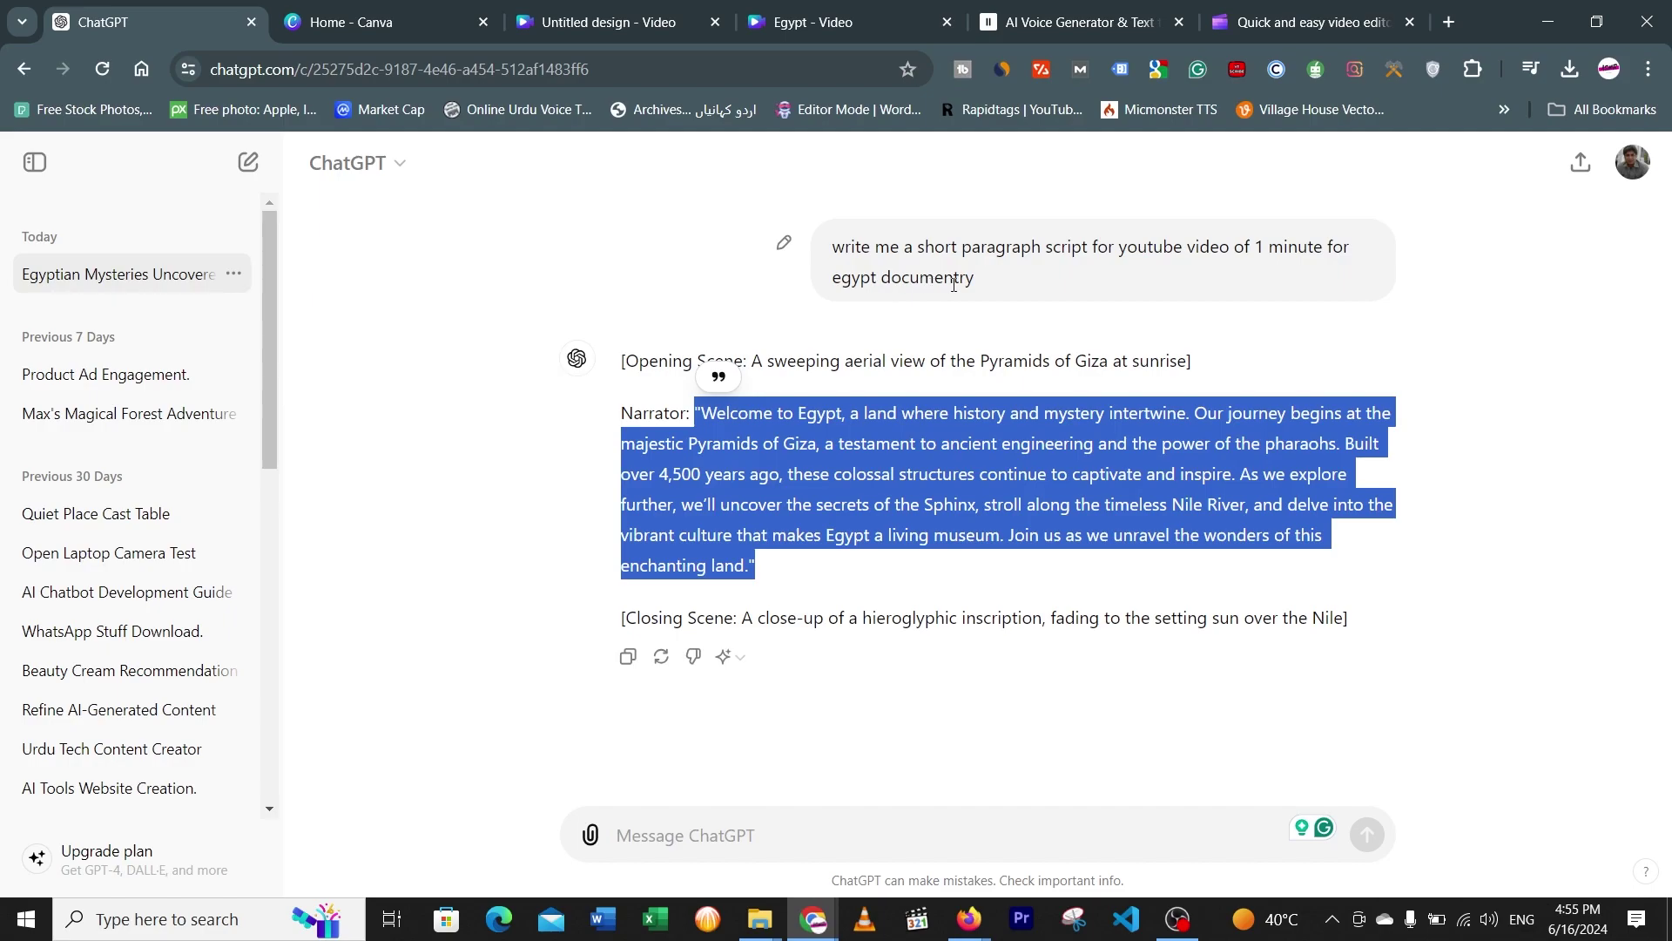
left_click(1051, 24)
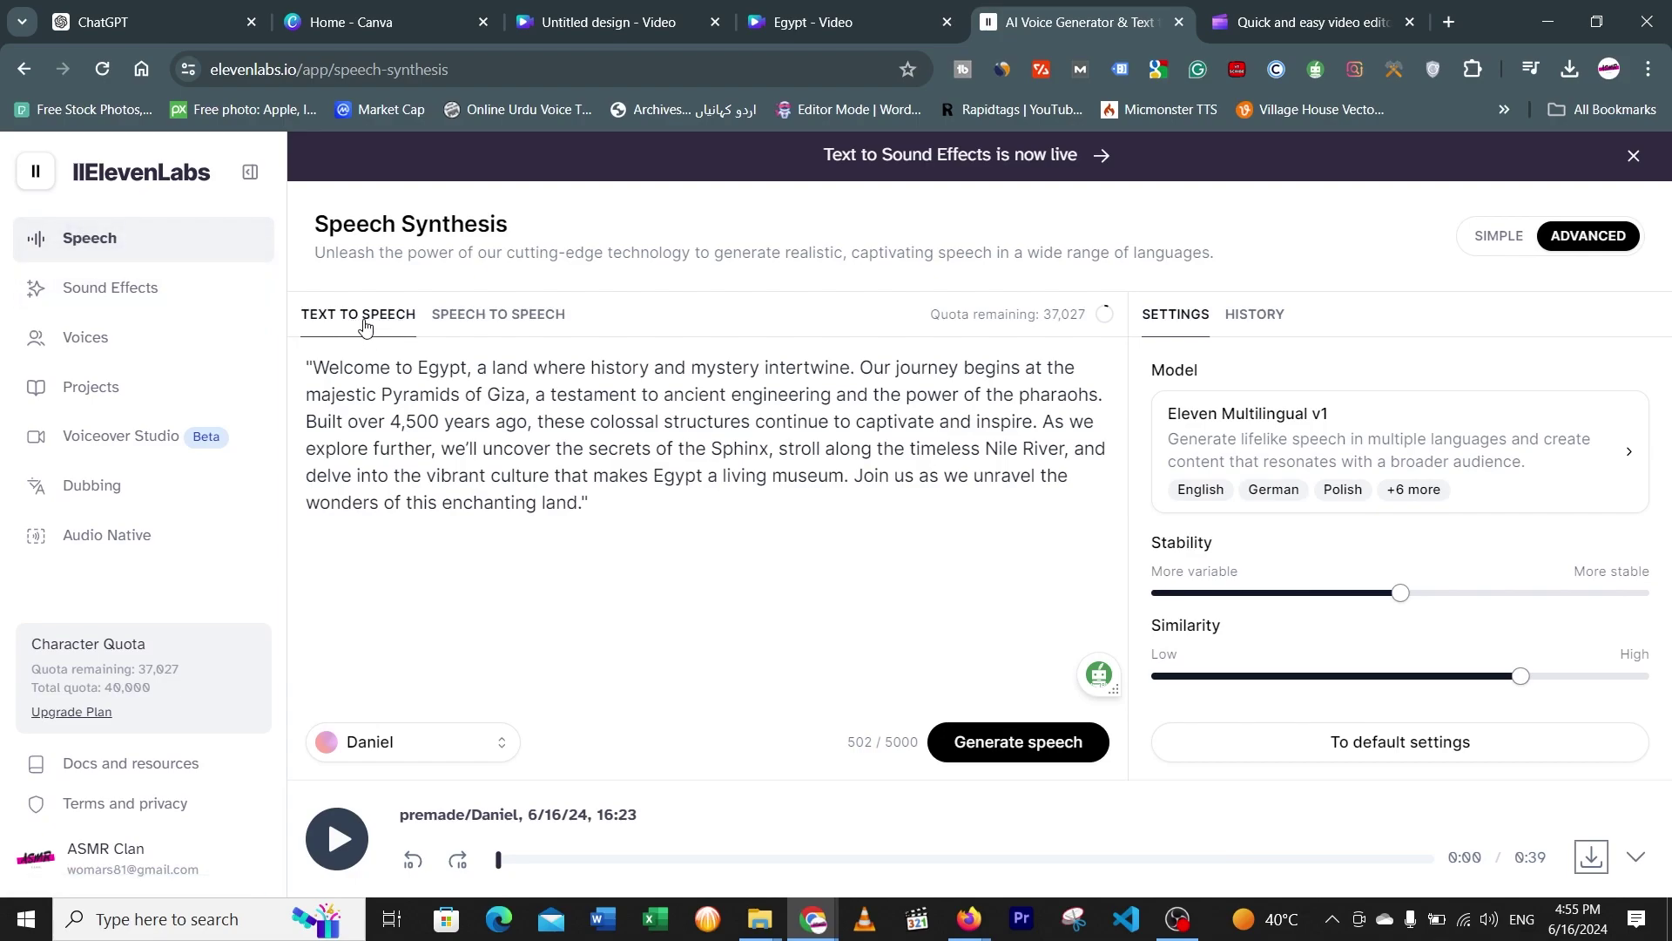
left_click(497, 742)
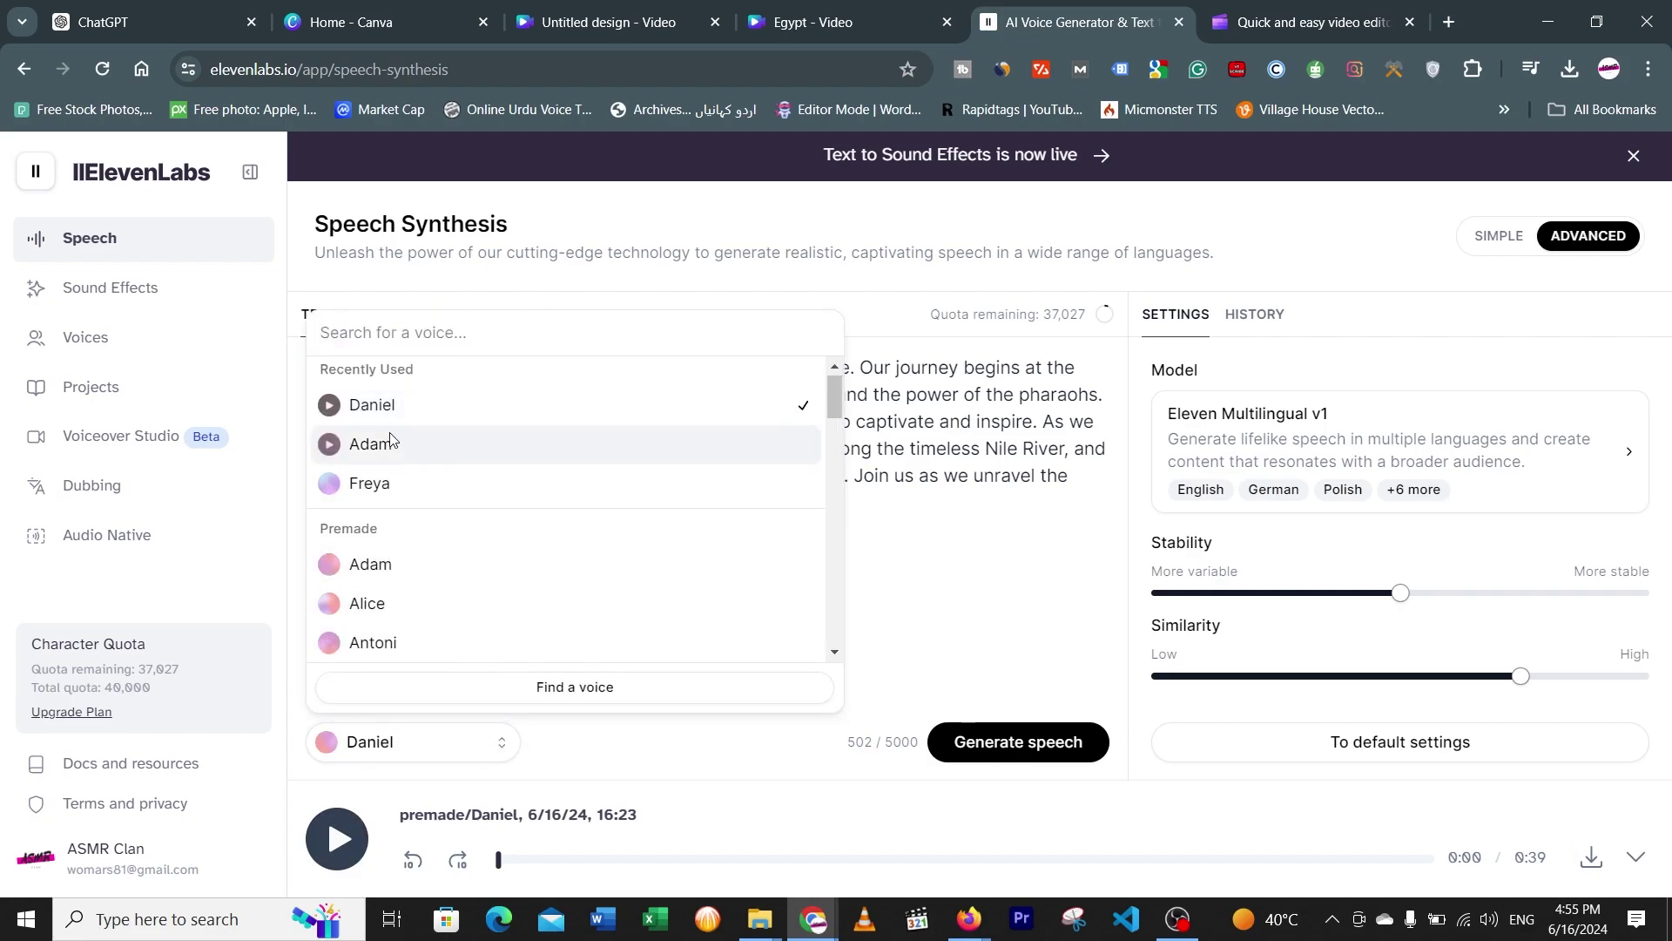
scroll(383, 644, "down", 3)
scroll(389, 640, "up", 3)
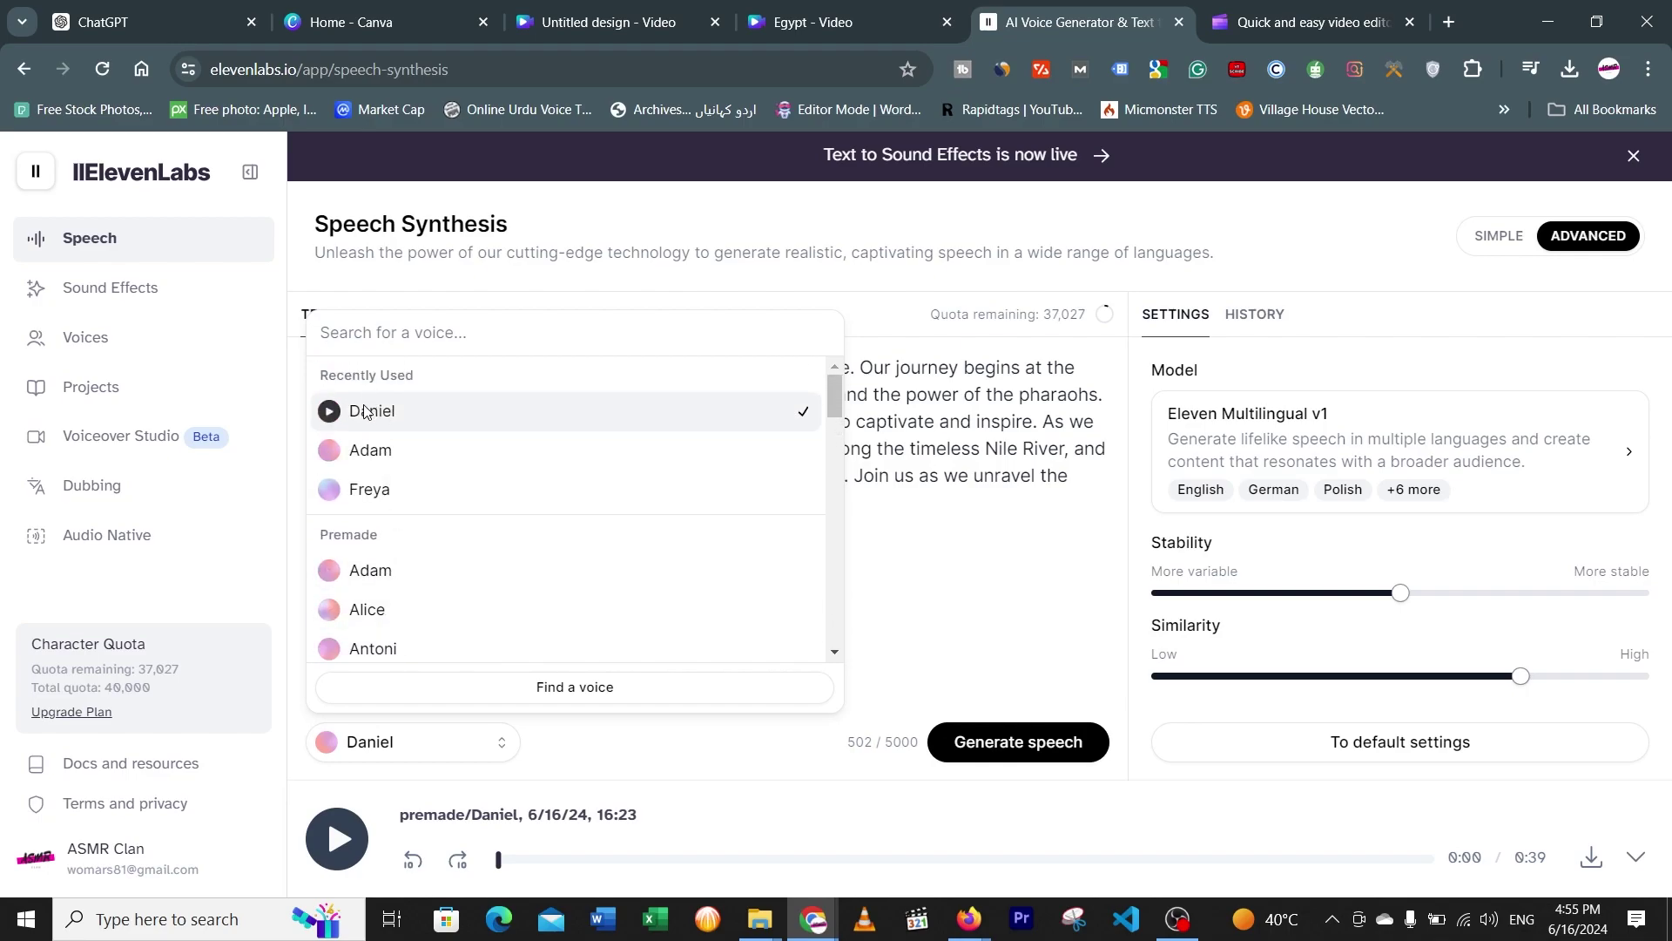
scroll(353, 501, "down", 4)
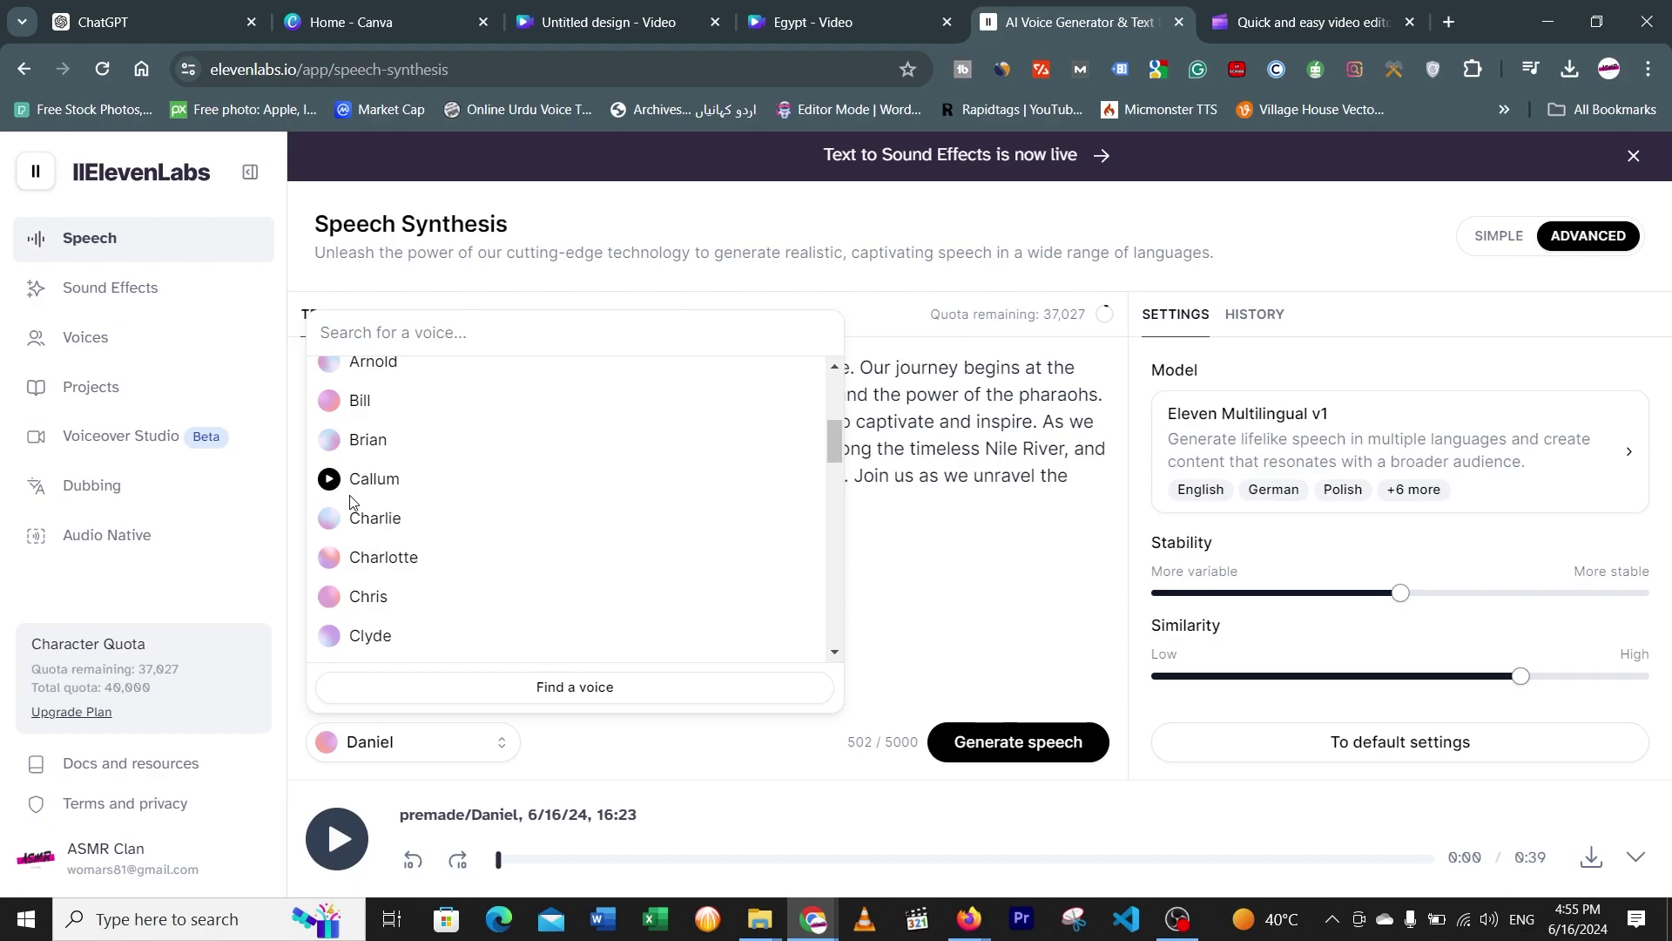
left_click(1028, 550)
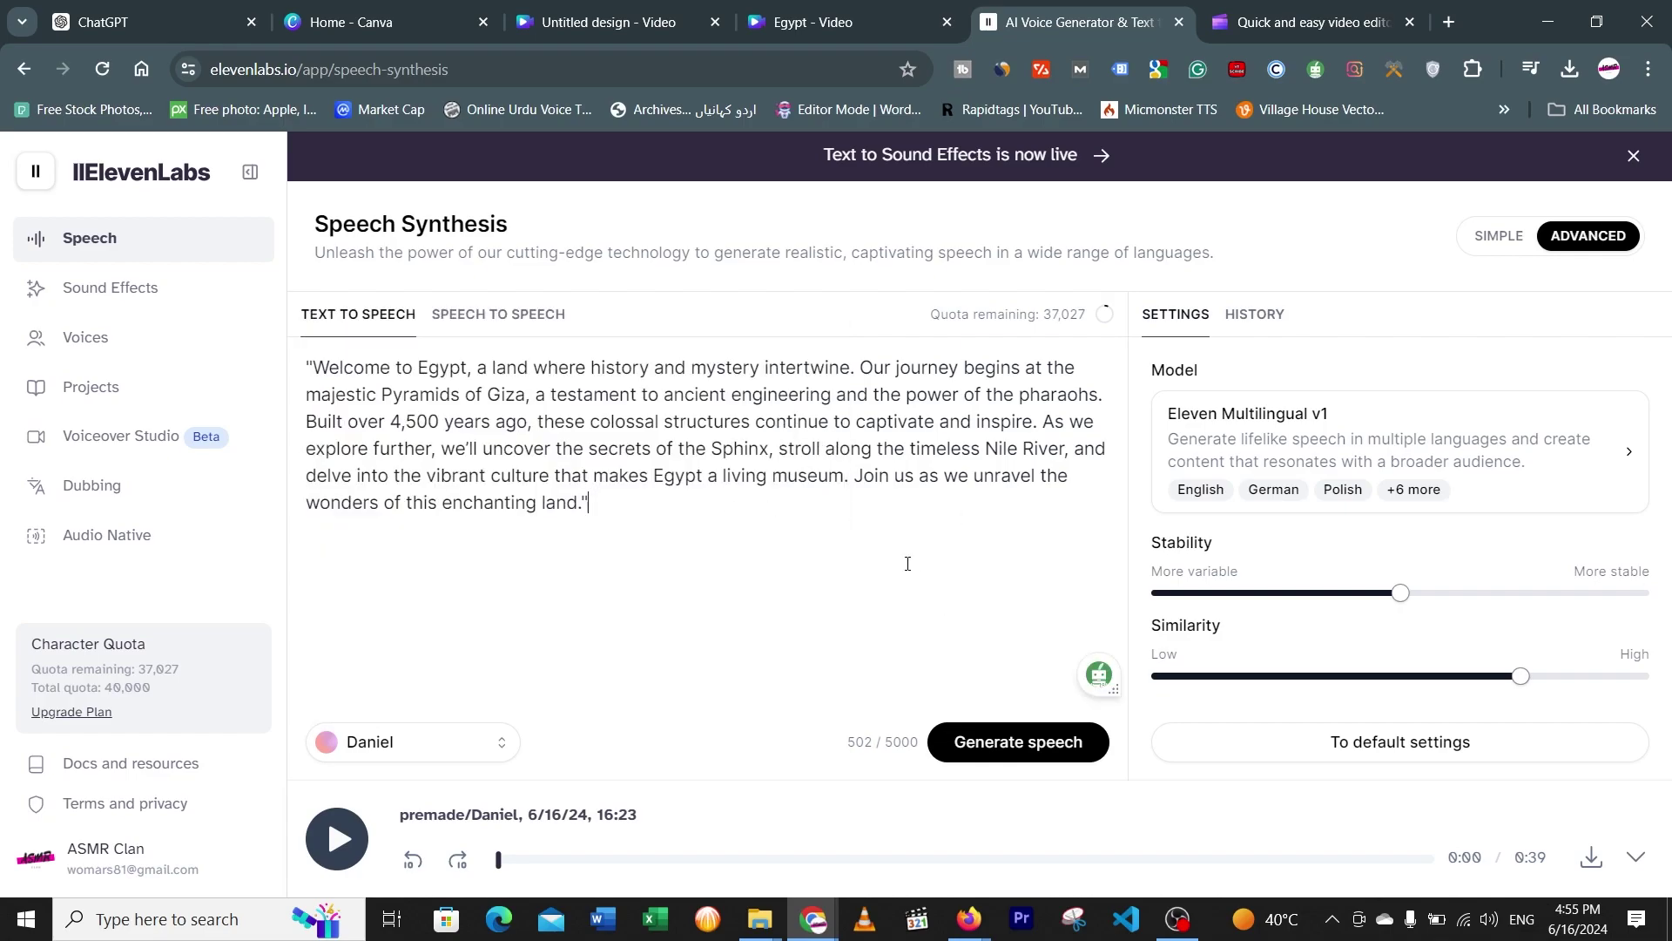
In the ChatGPT script conversation, send the follow-up prompt "this is not 1 minute generate more"
left_click(96, 30)
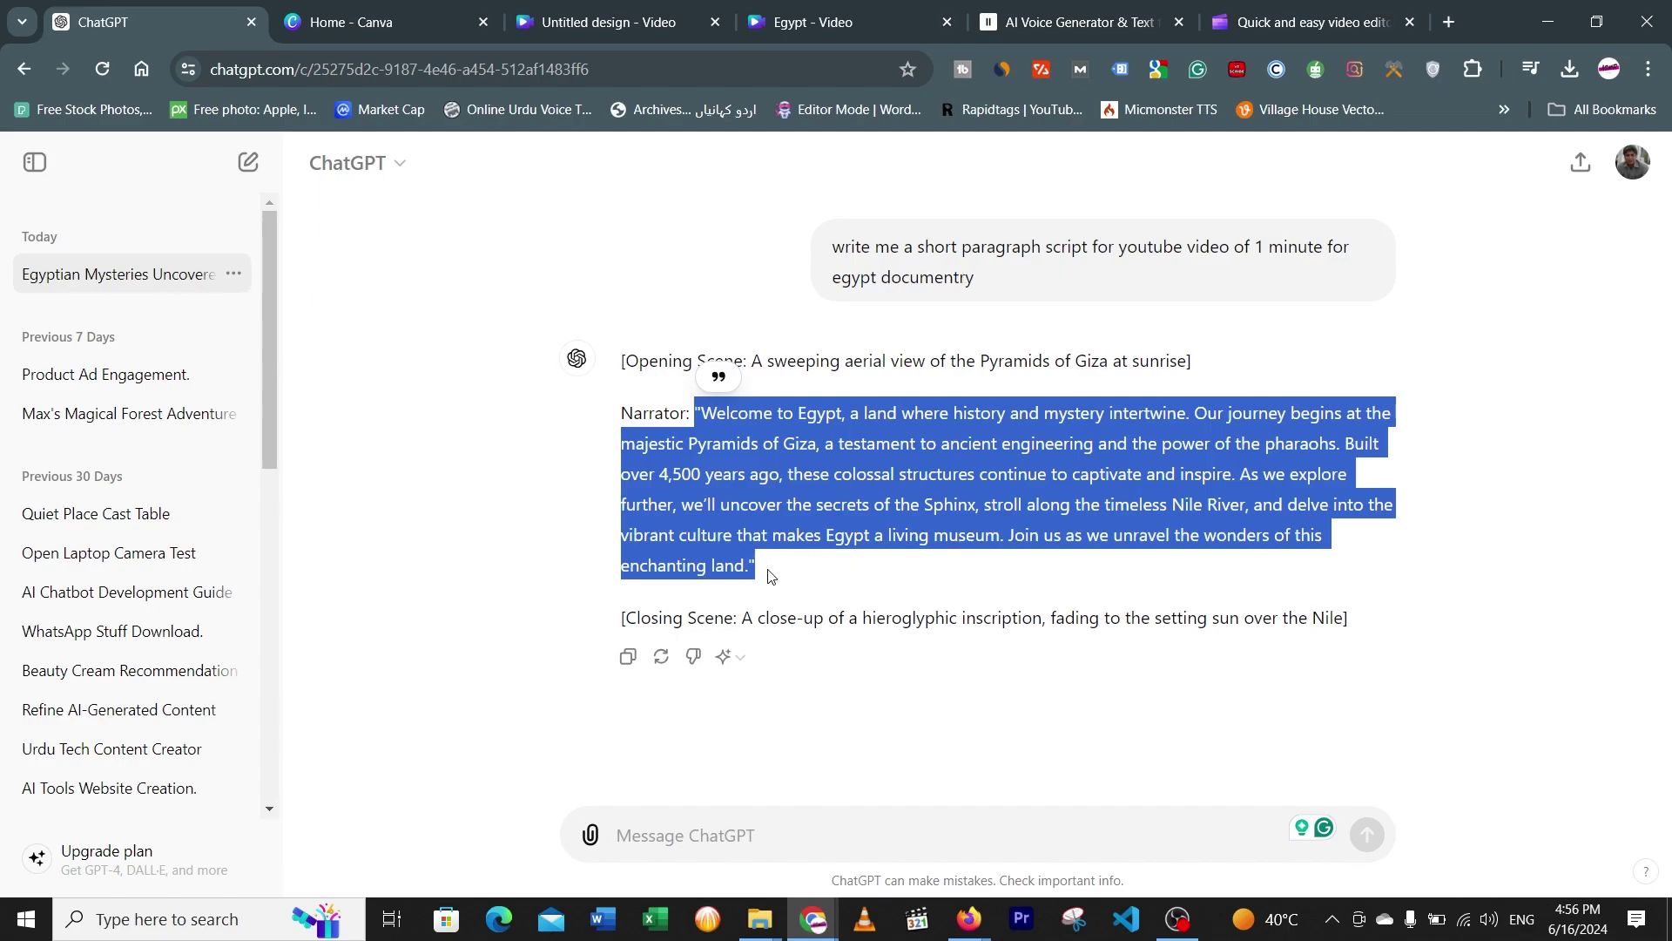
left_click_drag(1254, 248, 1262, 250)
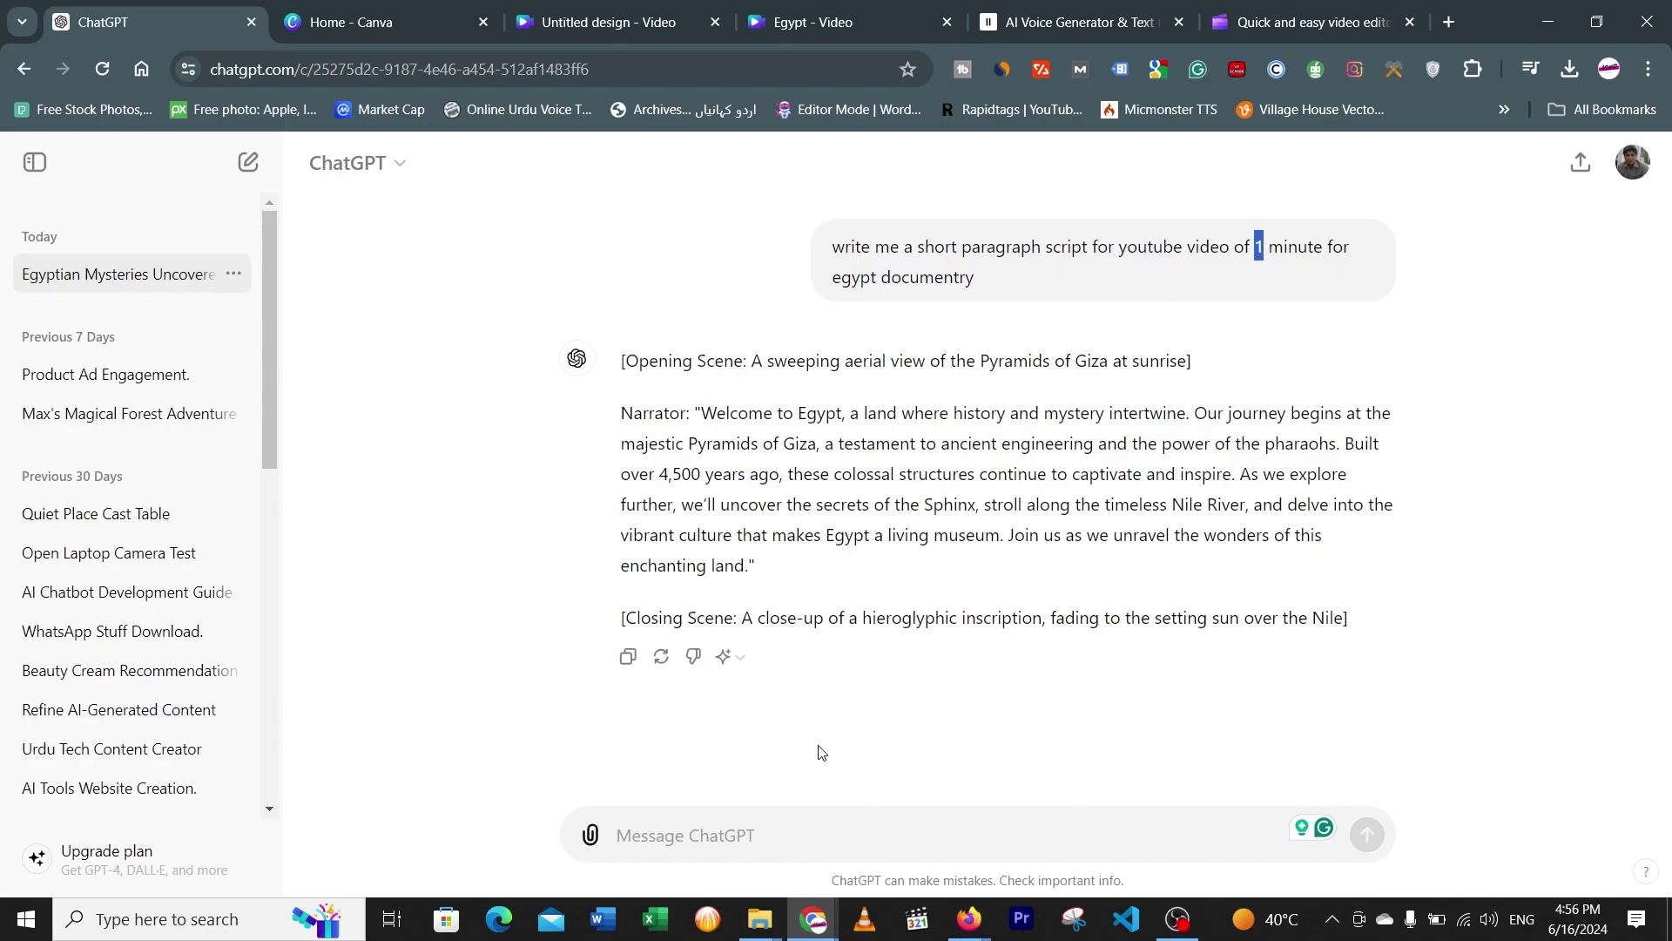
left_click(721, 817)
type("this ")
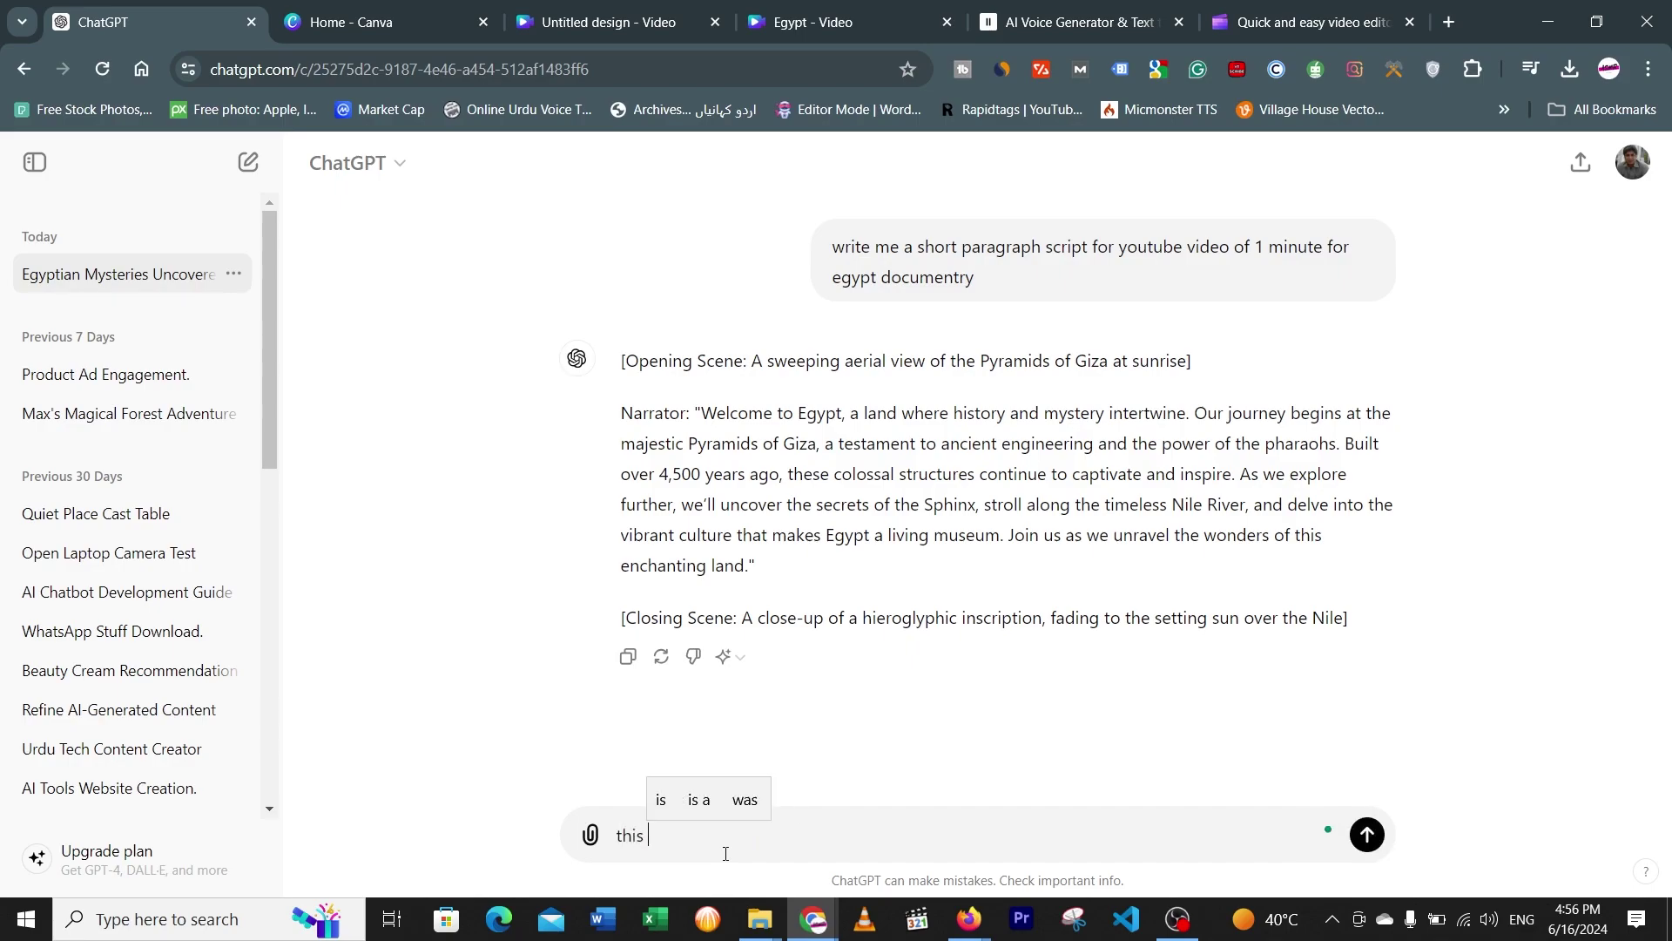
type("is not")
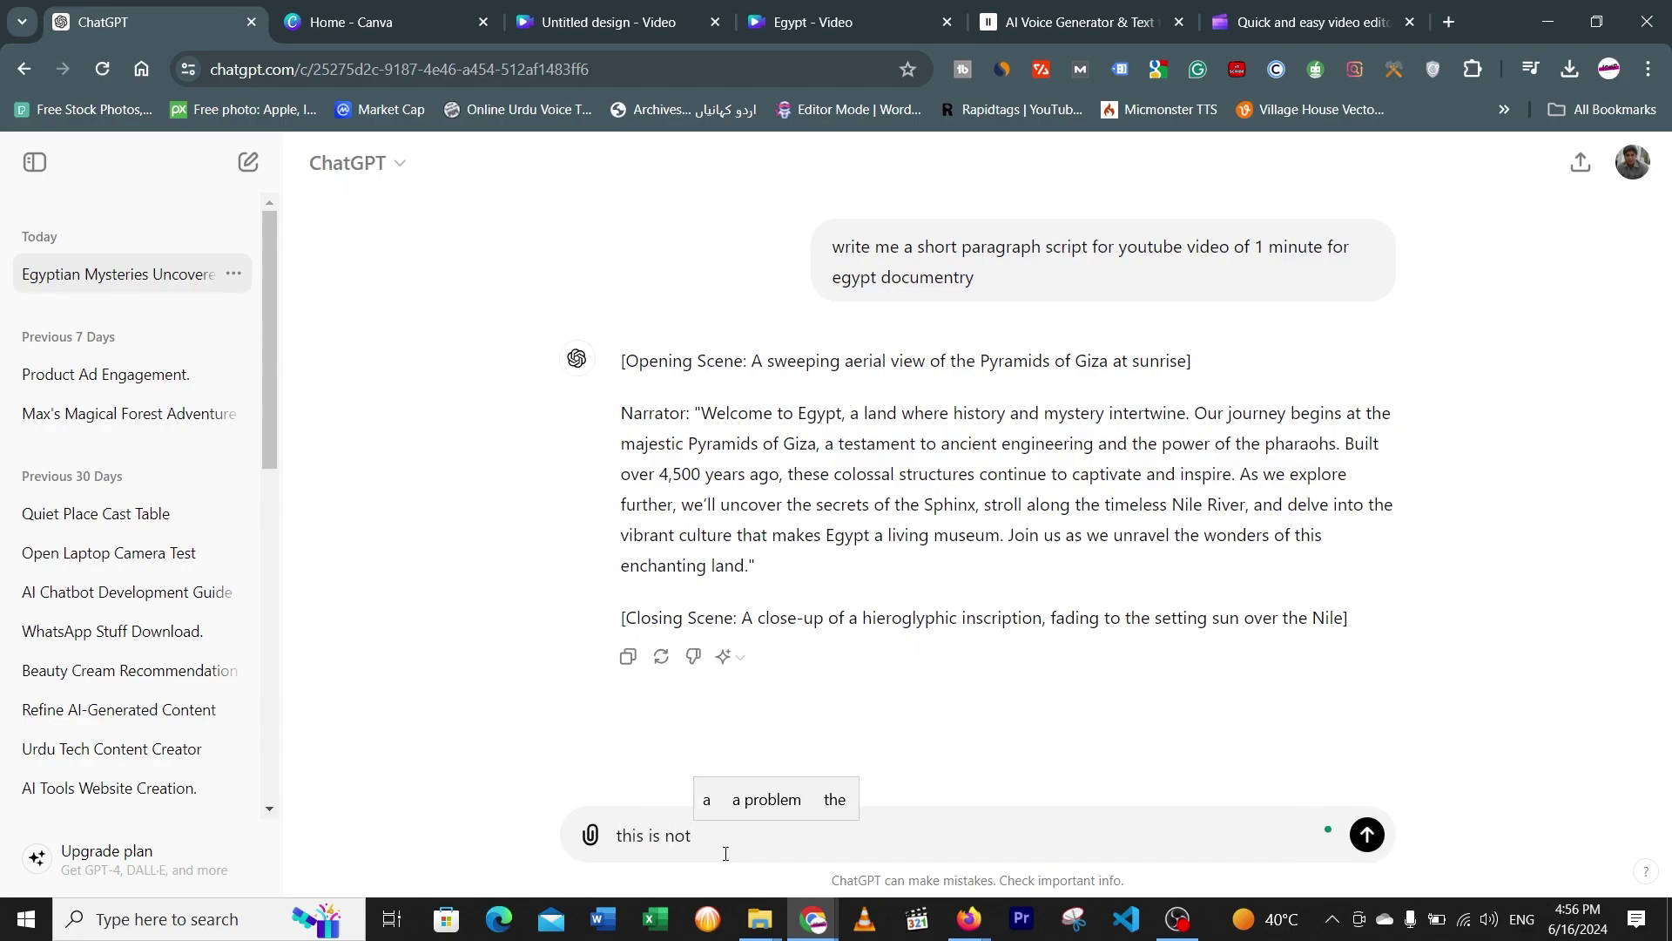
type(" 1 minute gr")
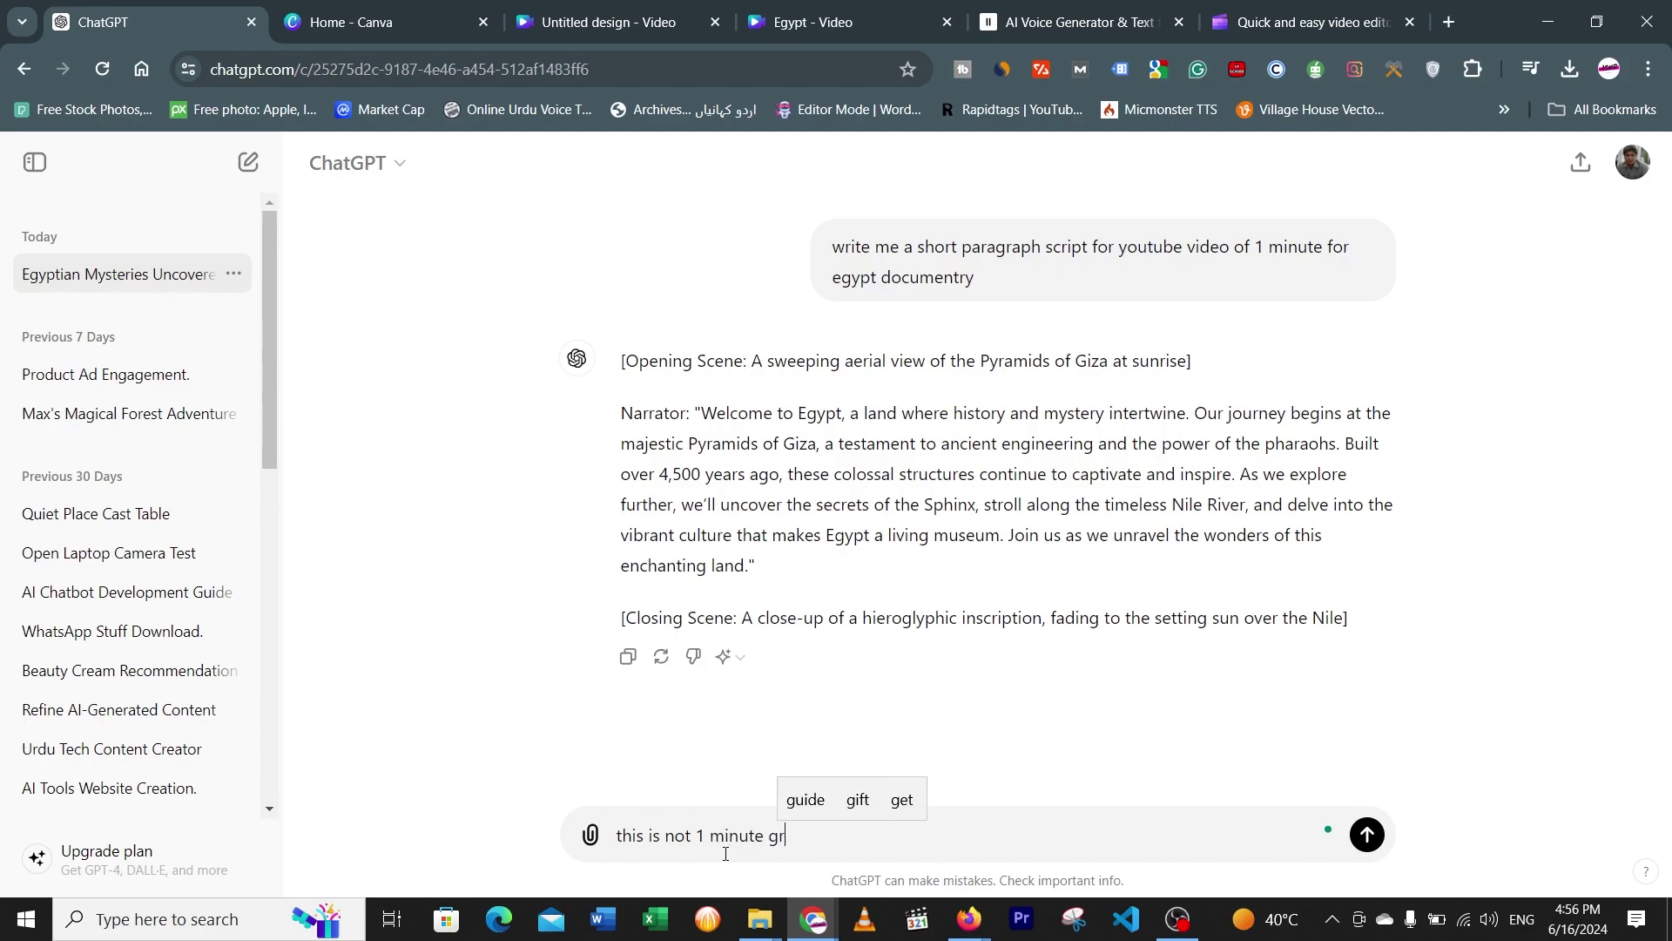
key("BackSpace")
type("egne")
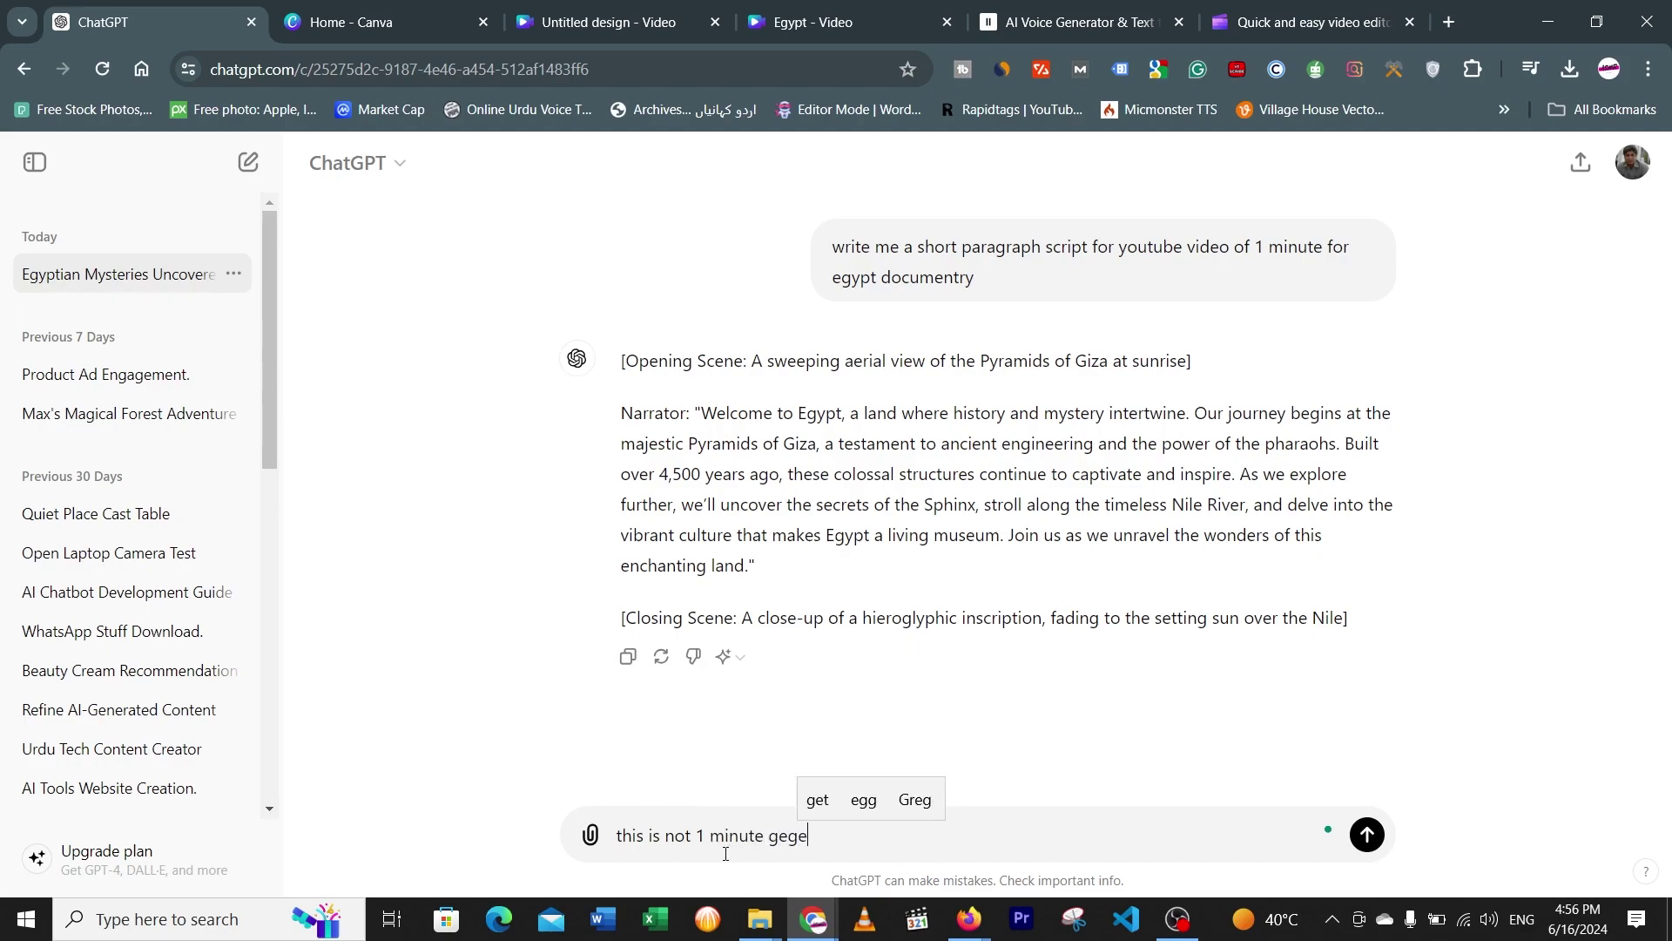
type("rate")
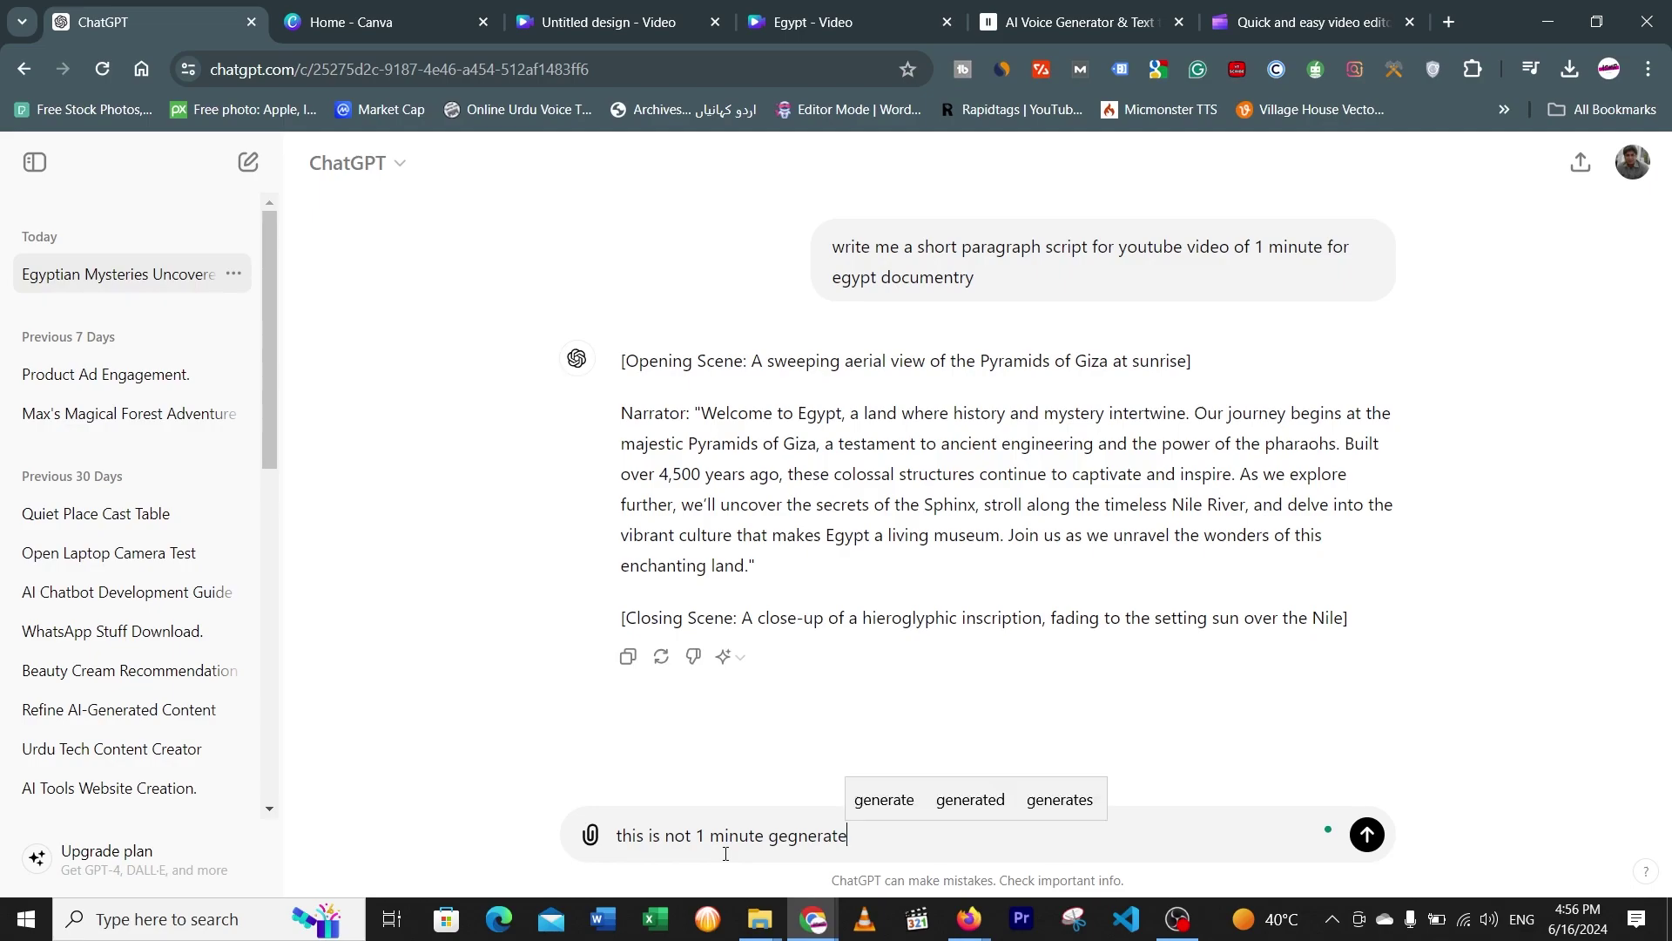
type(" more")
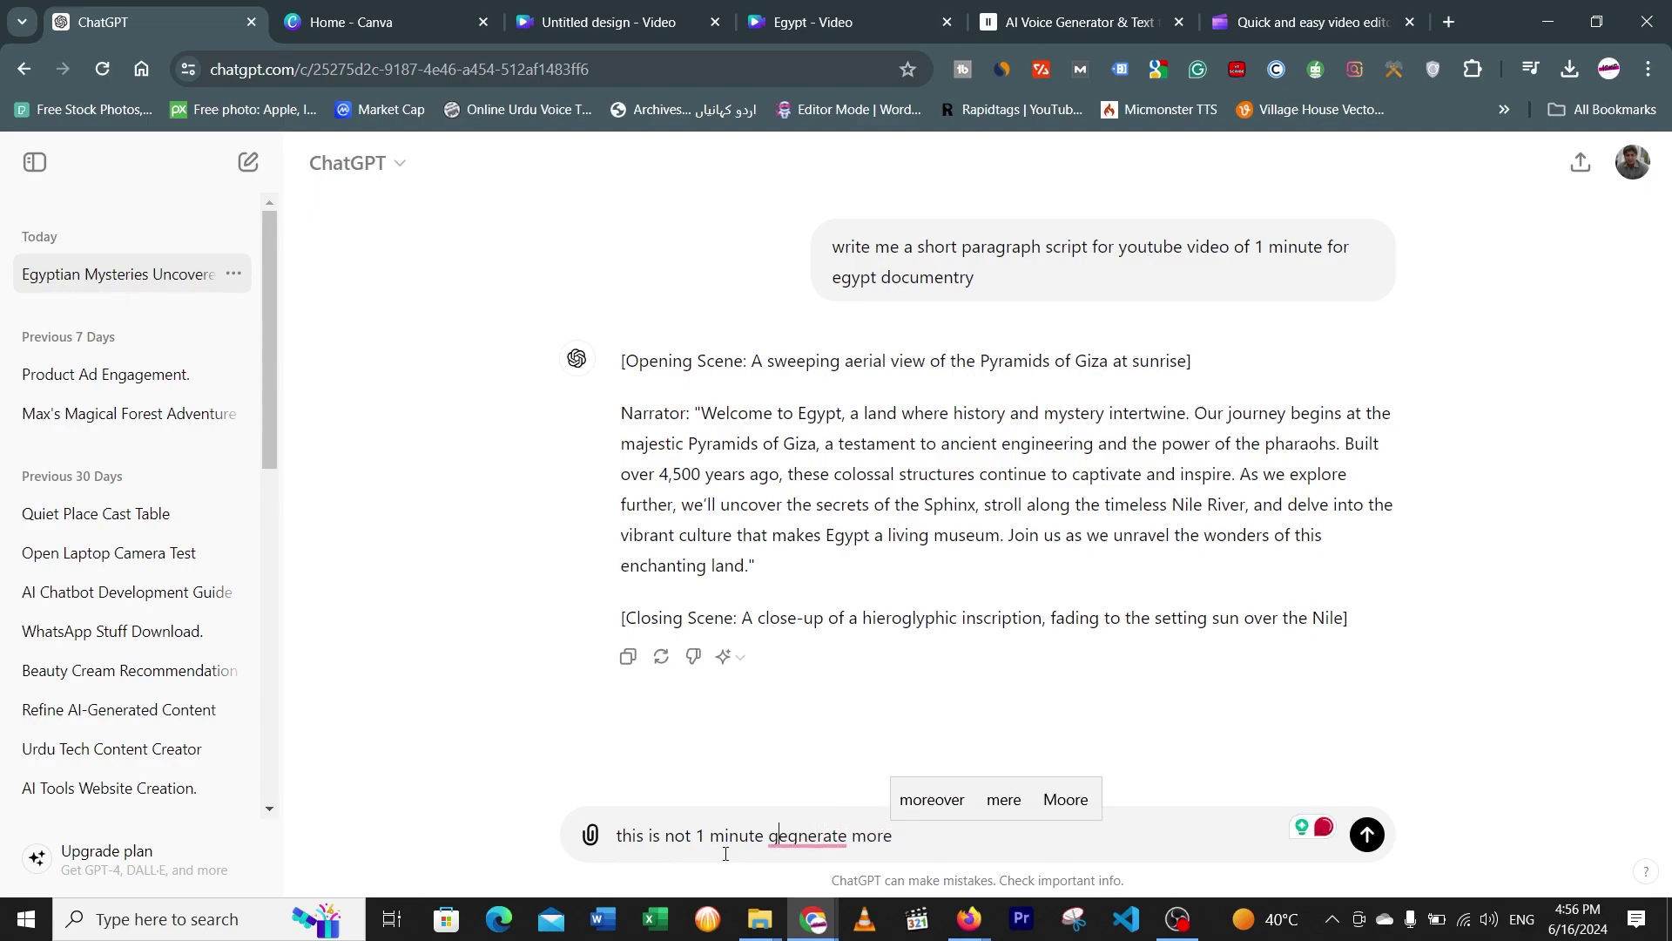
key("Delete")
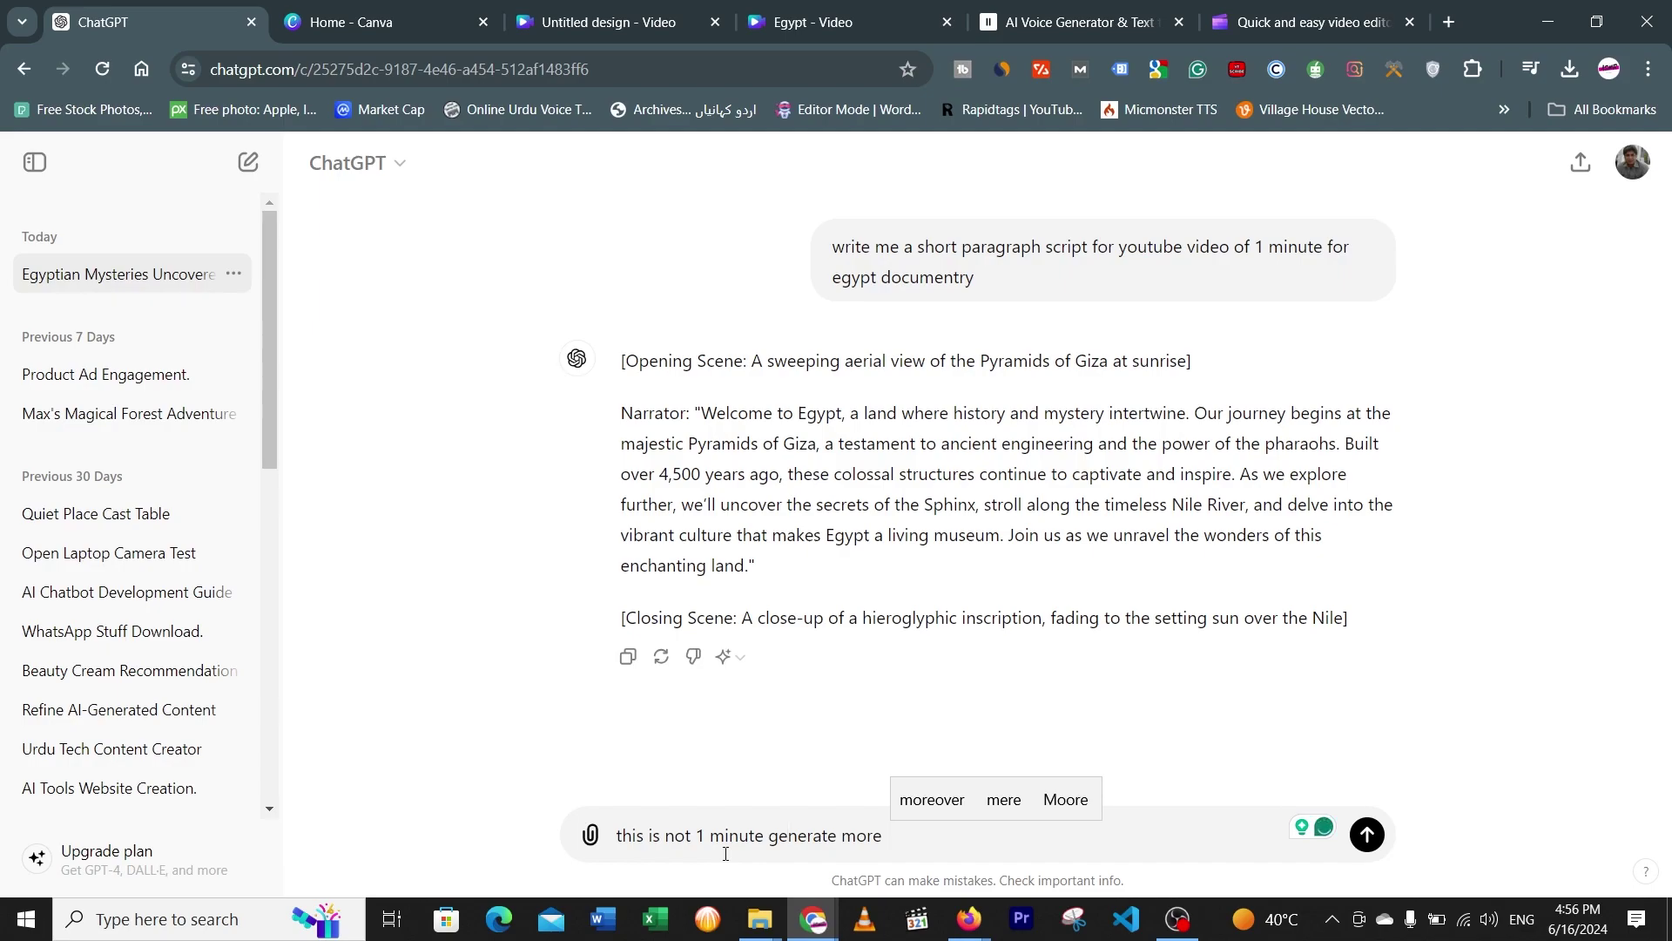
key("Return")
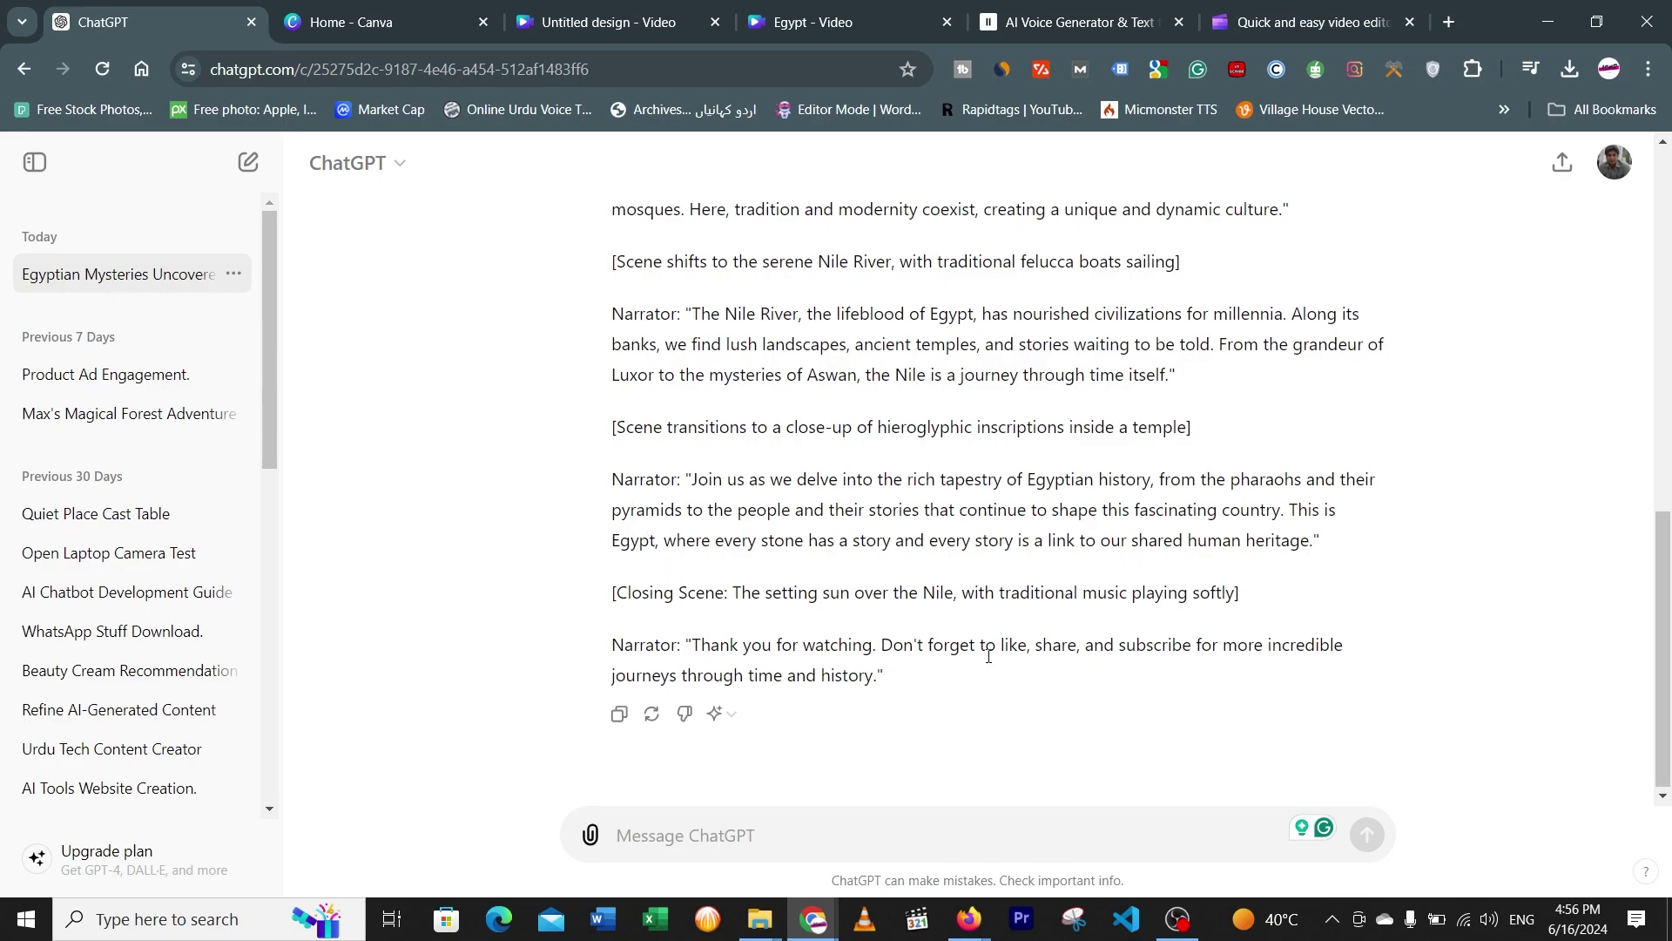
Review the extended Egypt script in ChatGPT, highlighting the closing narration and the narrator's paragraph about Cairo
left_click_drag(946, 675, 679, 453)
scroll(679, 452, "up", 4)
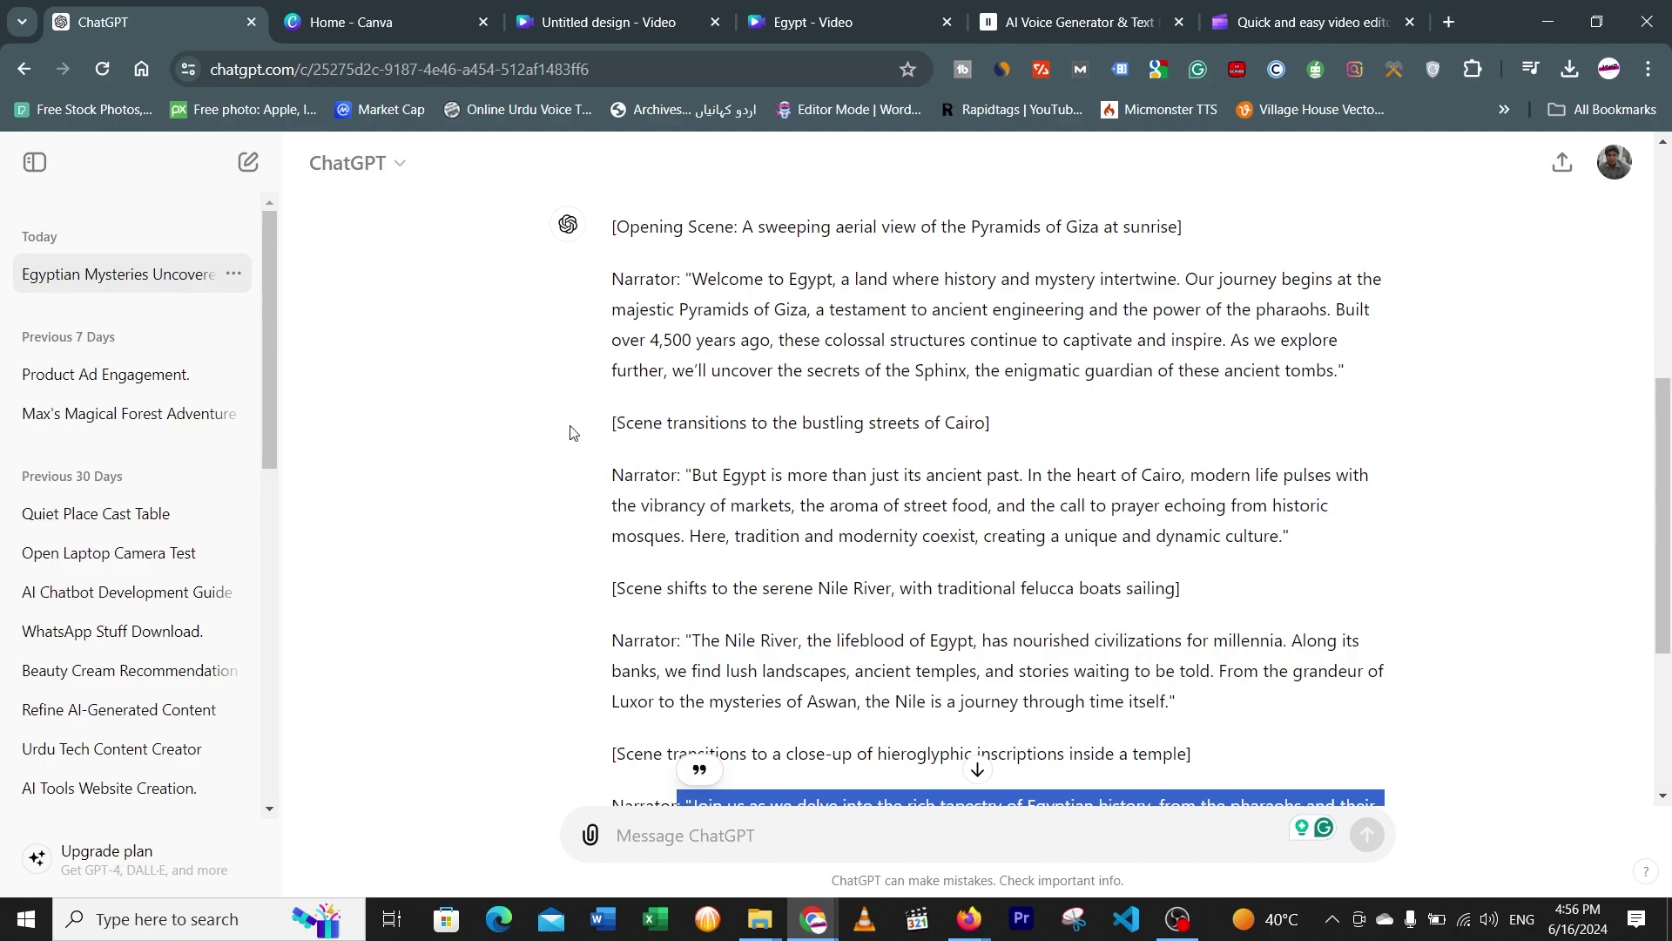
left_click_drag(694, 475, 1281, 540)
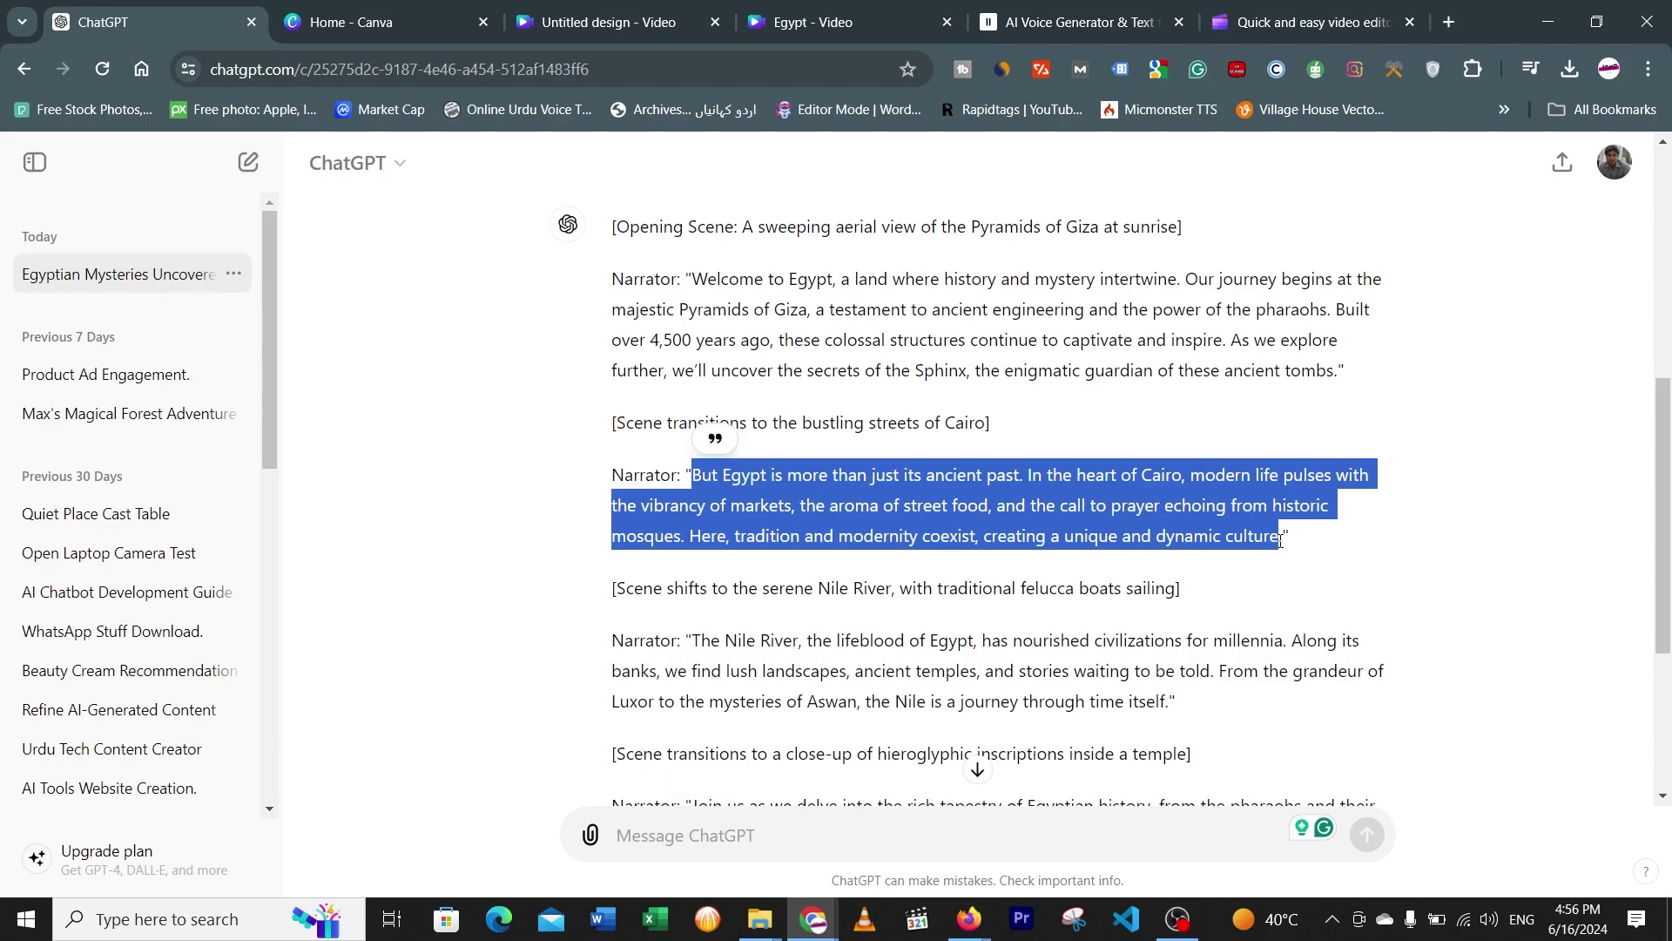
right_click(1187, 504)
left_click(742, 166)
Switch to ElevenLabs and examine the narration text entered for speech synthesis and the total character quota
left_click(1006, 26)
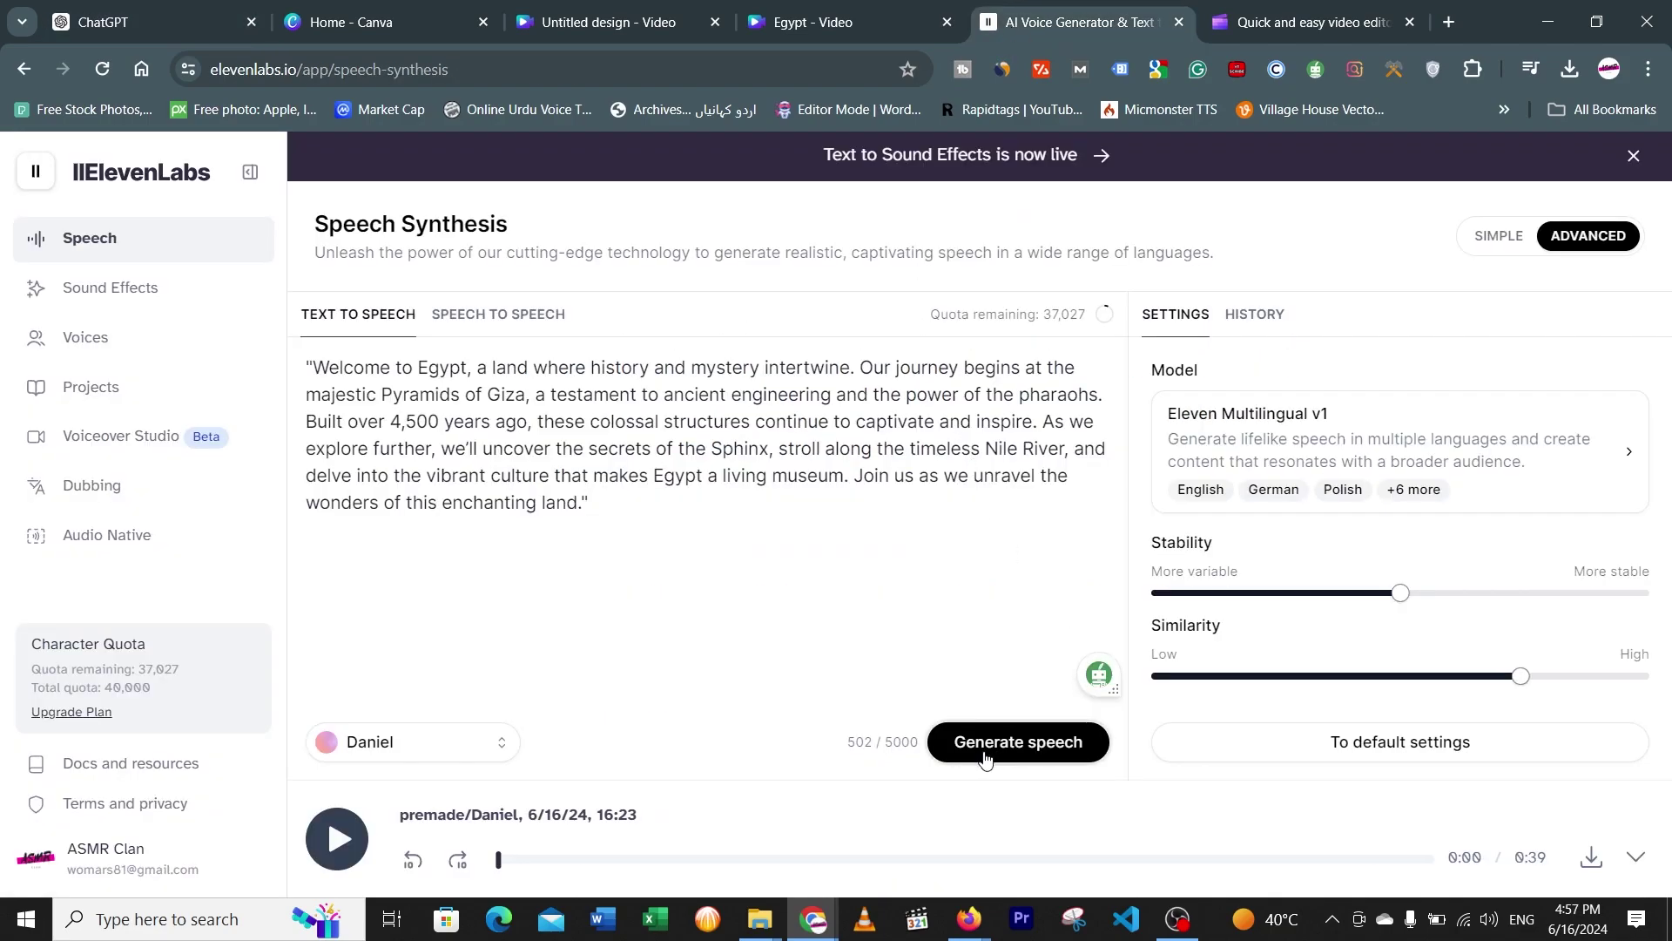
left_click_drag(606, 514, 307, 366)
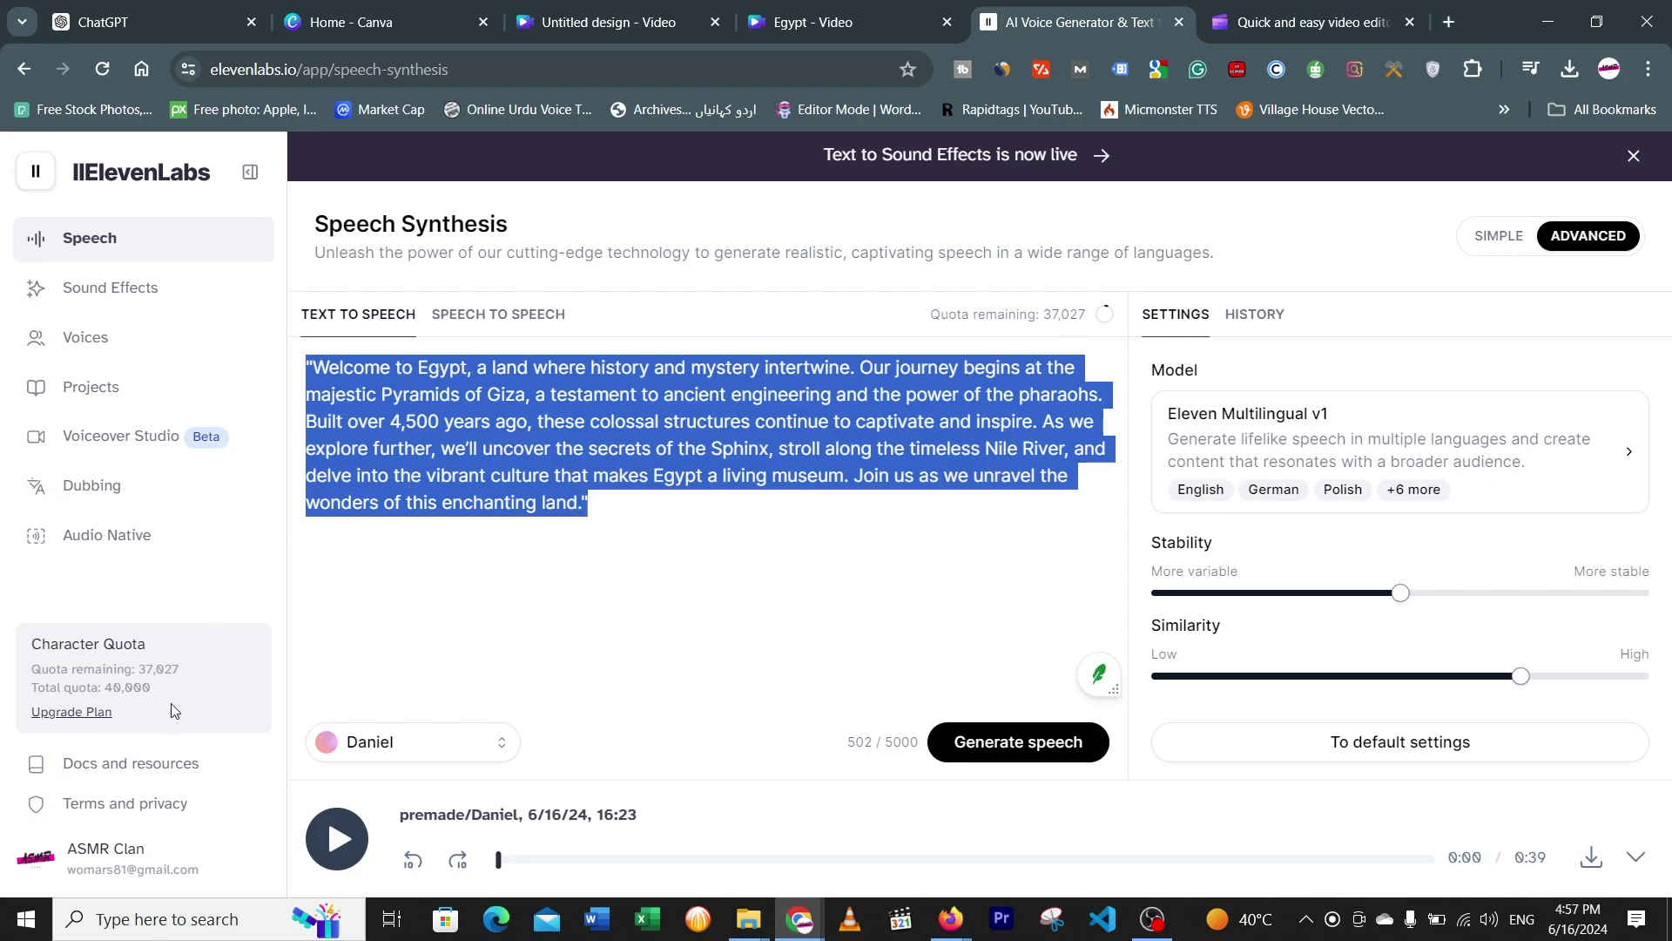
left_click_drag(154, 692, 108, 692)
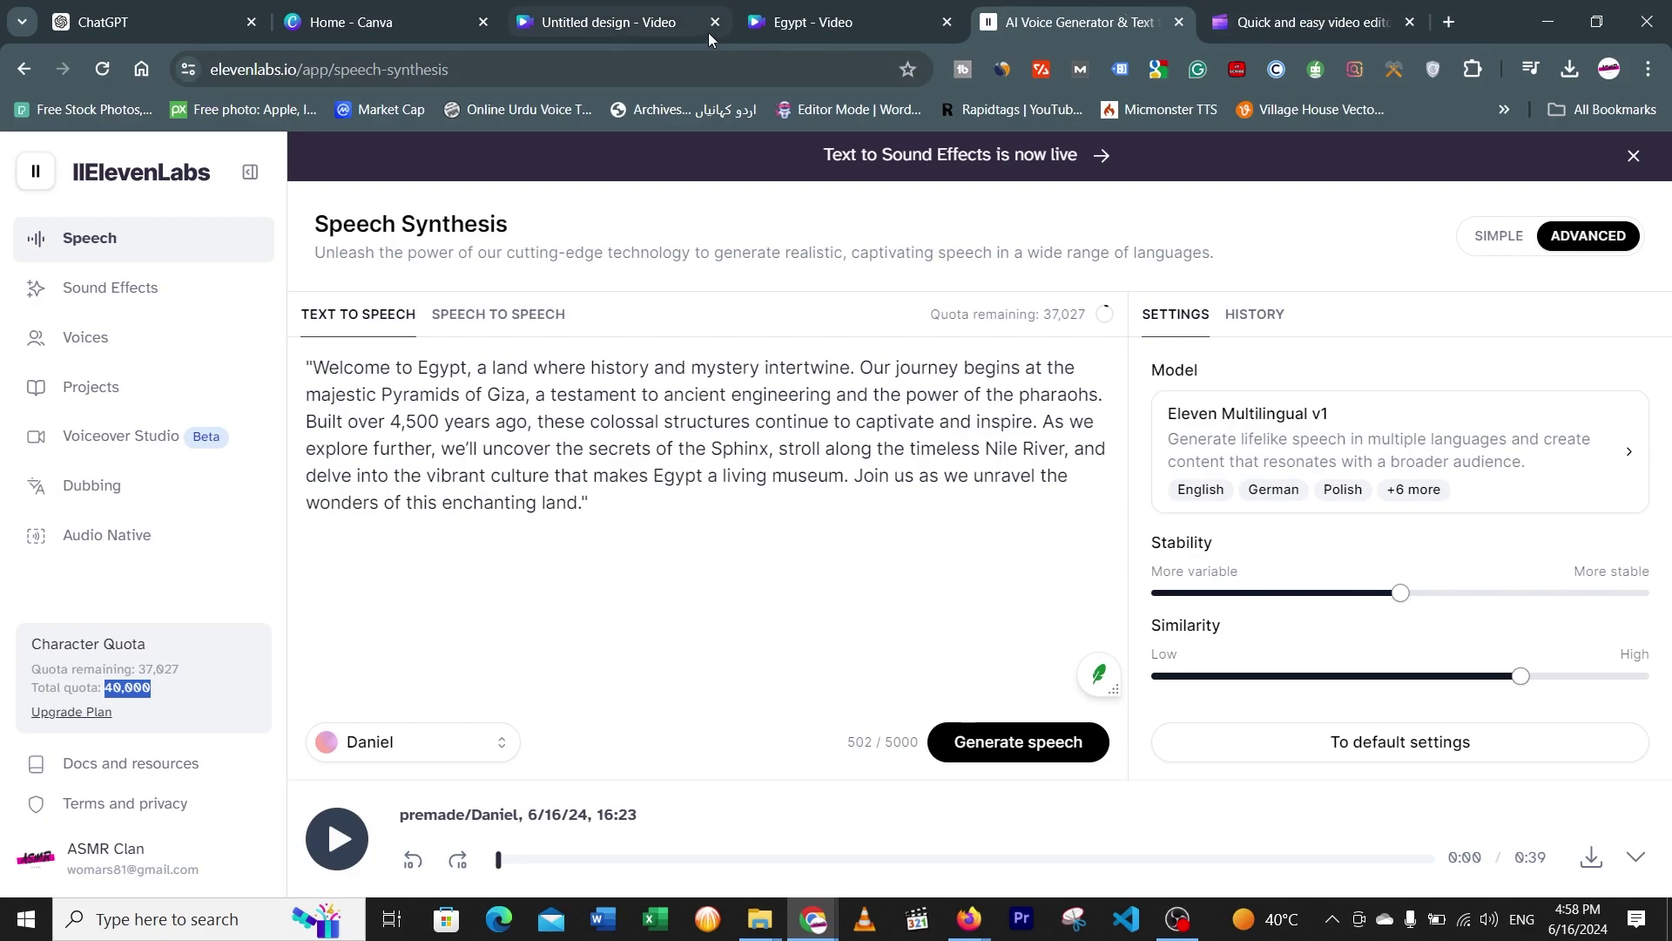
Switch to Canva, look over the Egypt video and the home page's blank Video option, and return to the untitled video design
left_click(782, 25)
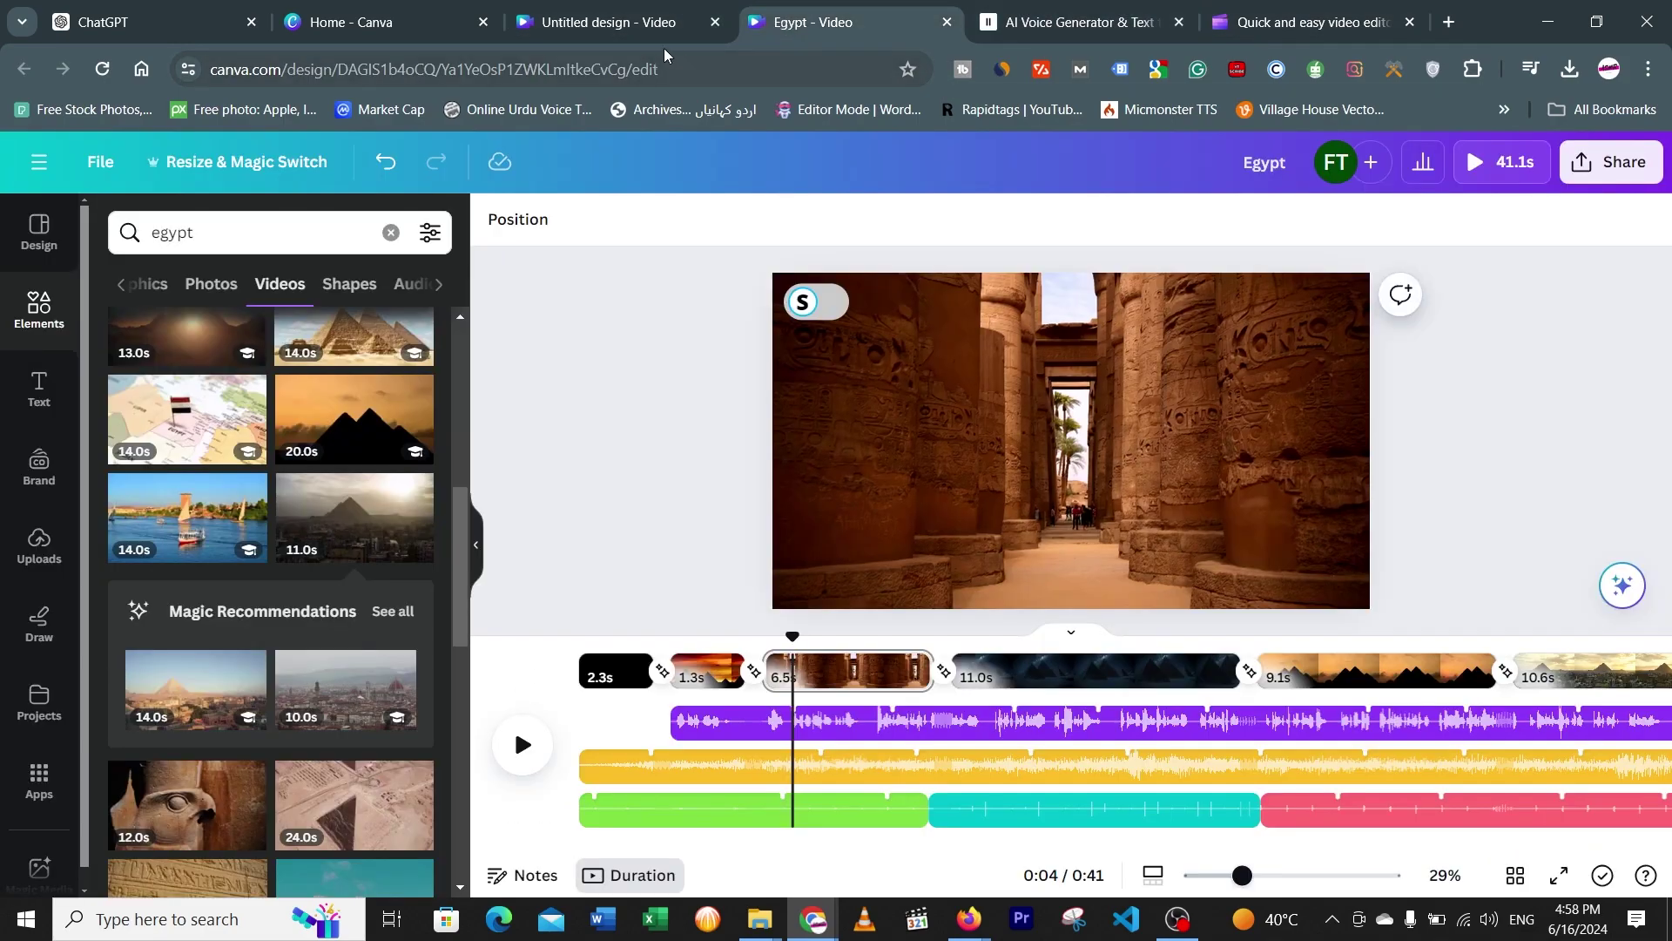
left_click(601, 23)
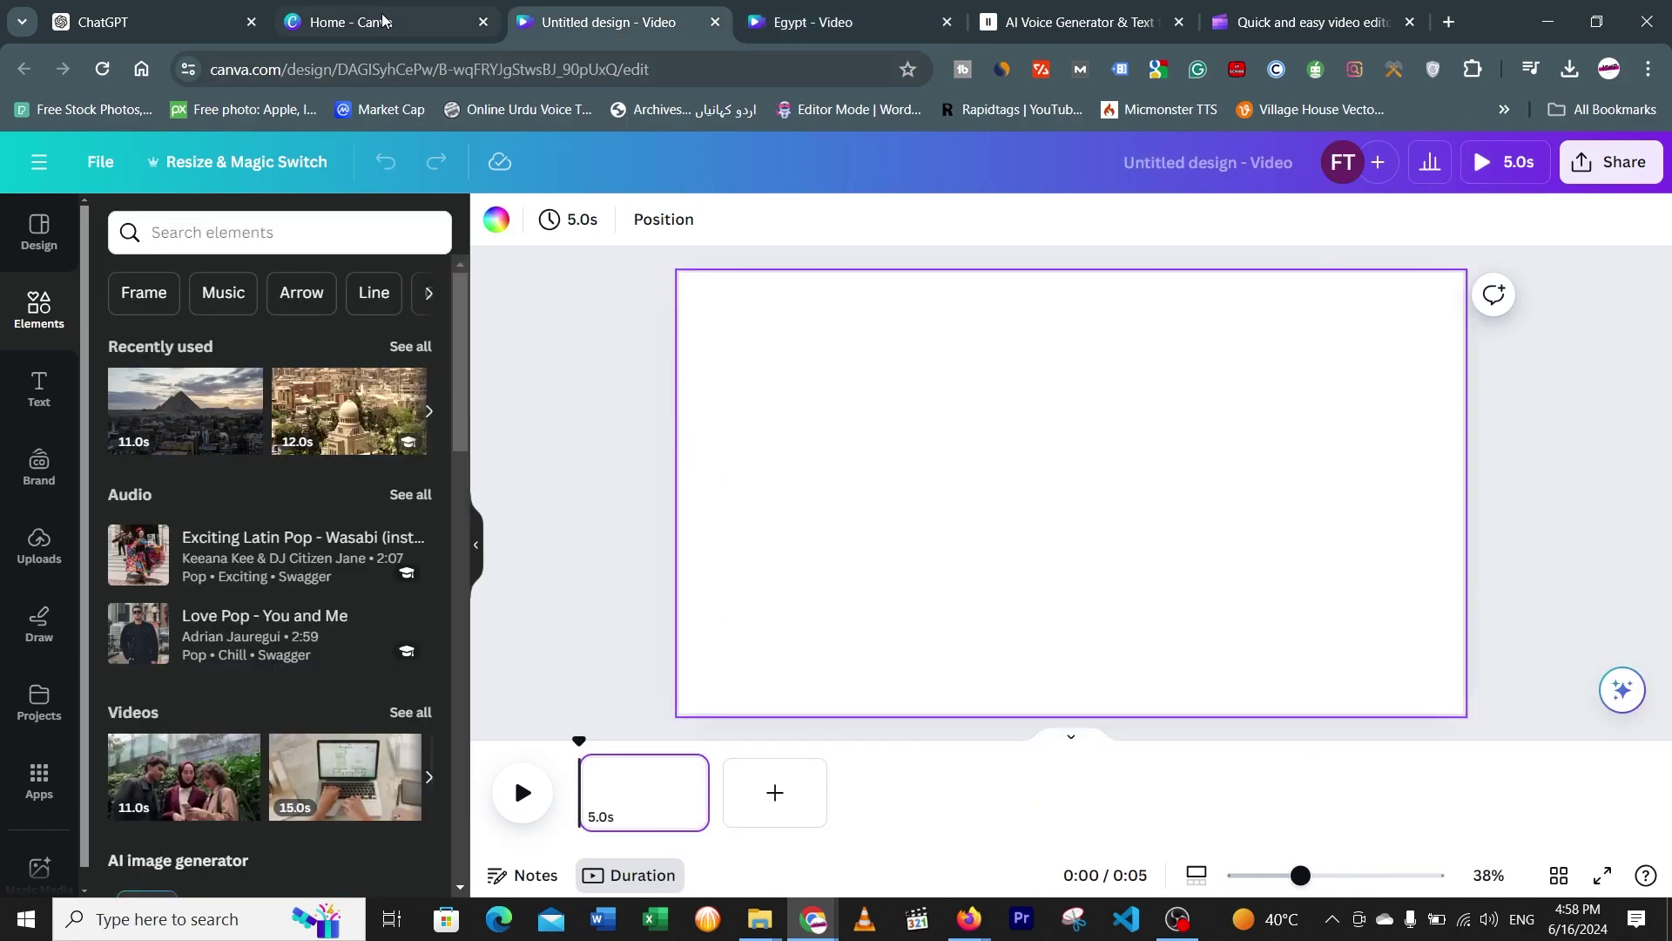
left_click(353, 7)
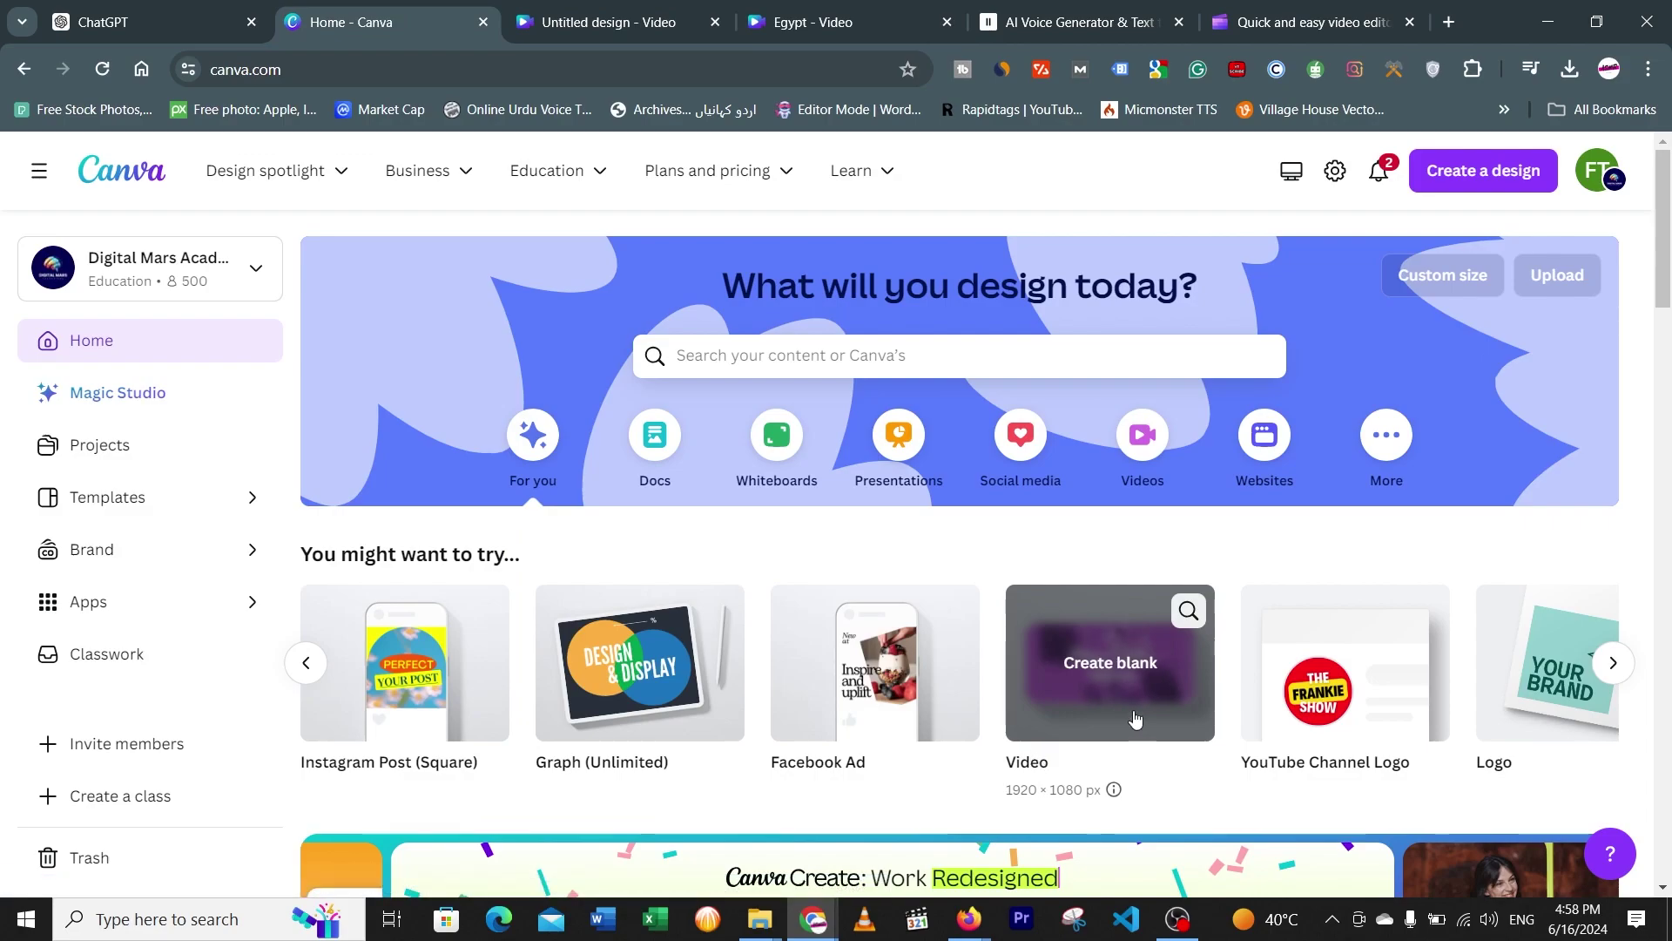
left_click(550, 24)
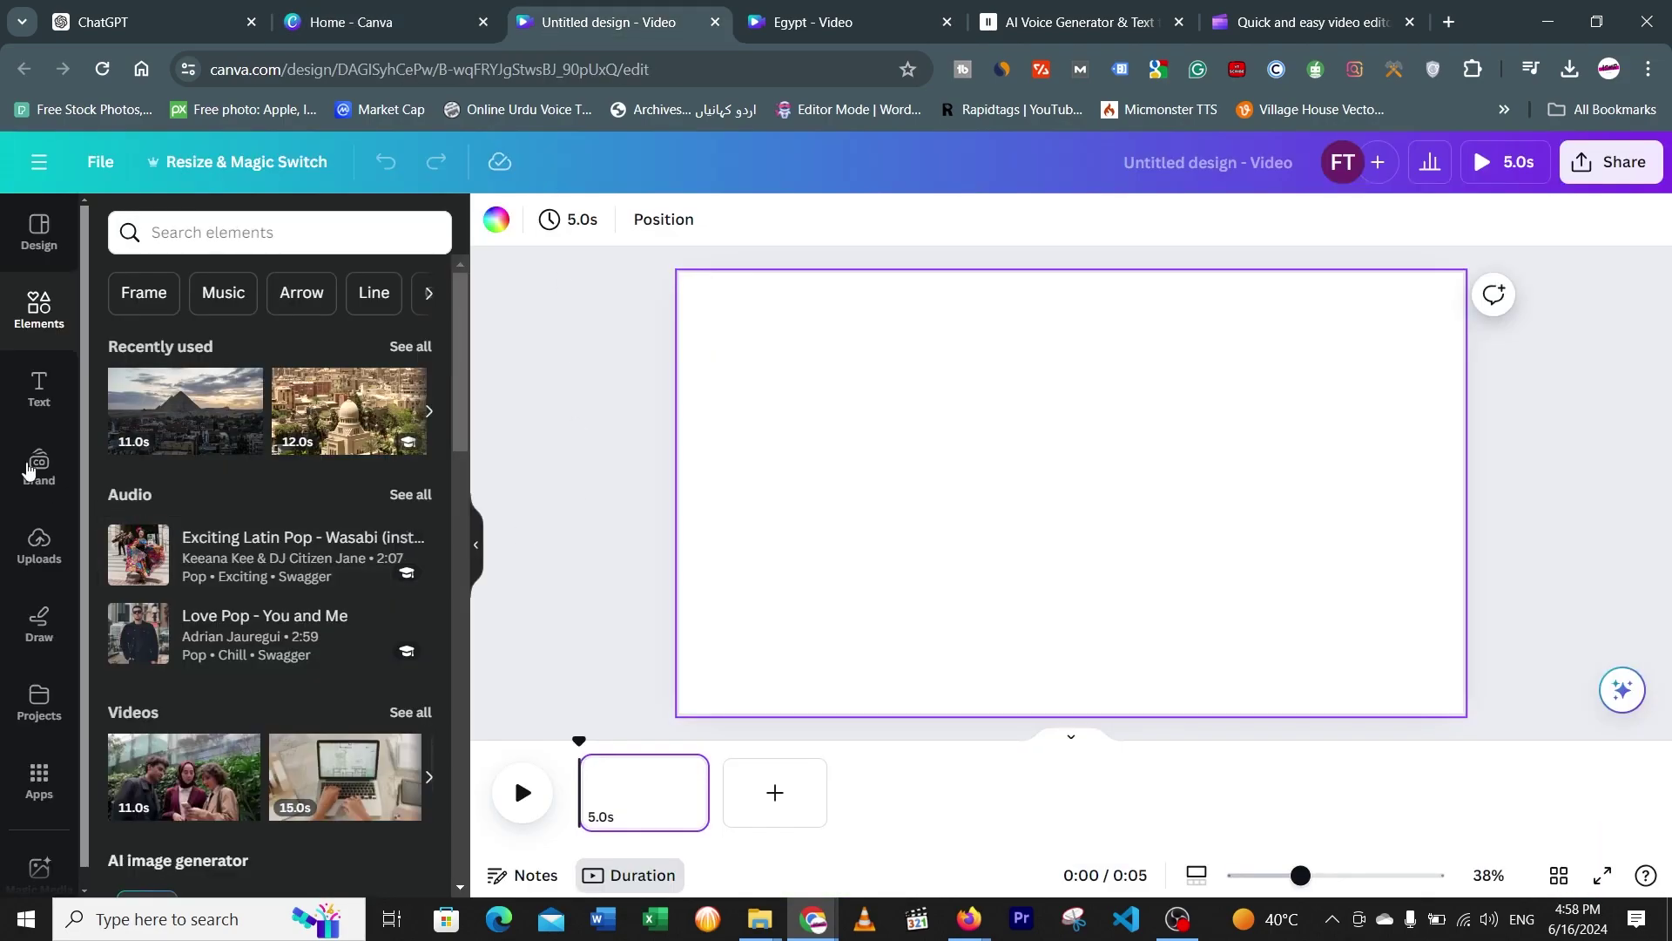
Search the Elements library for "egypt" and show all the video results
left_click(28, 312)
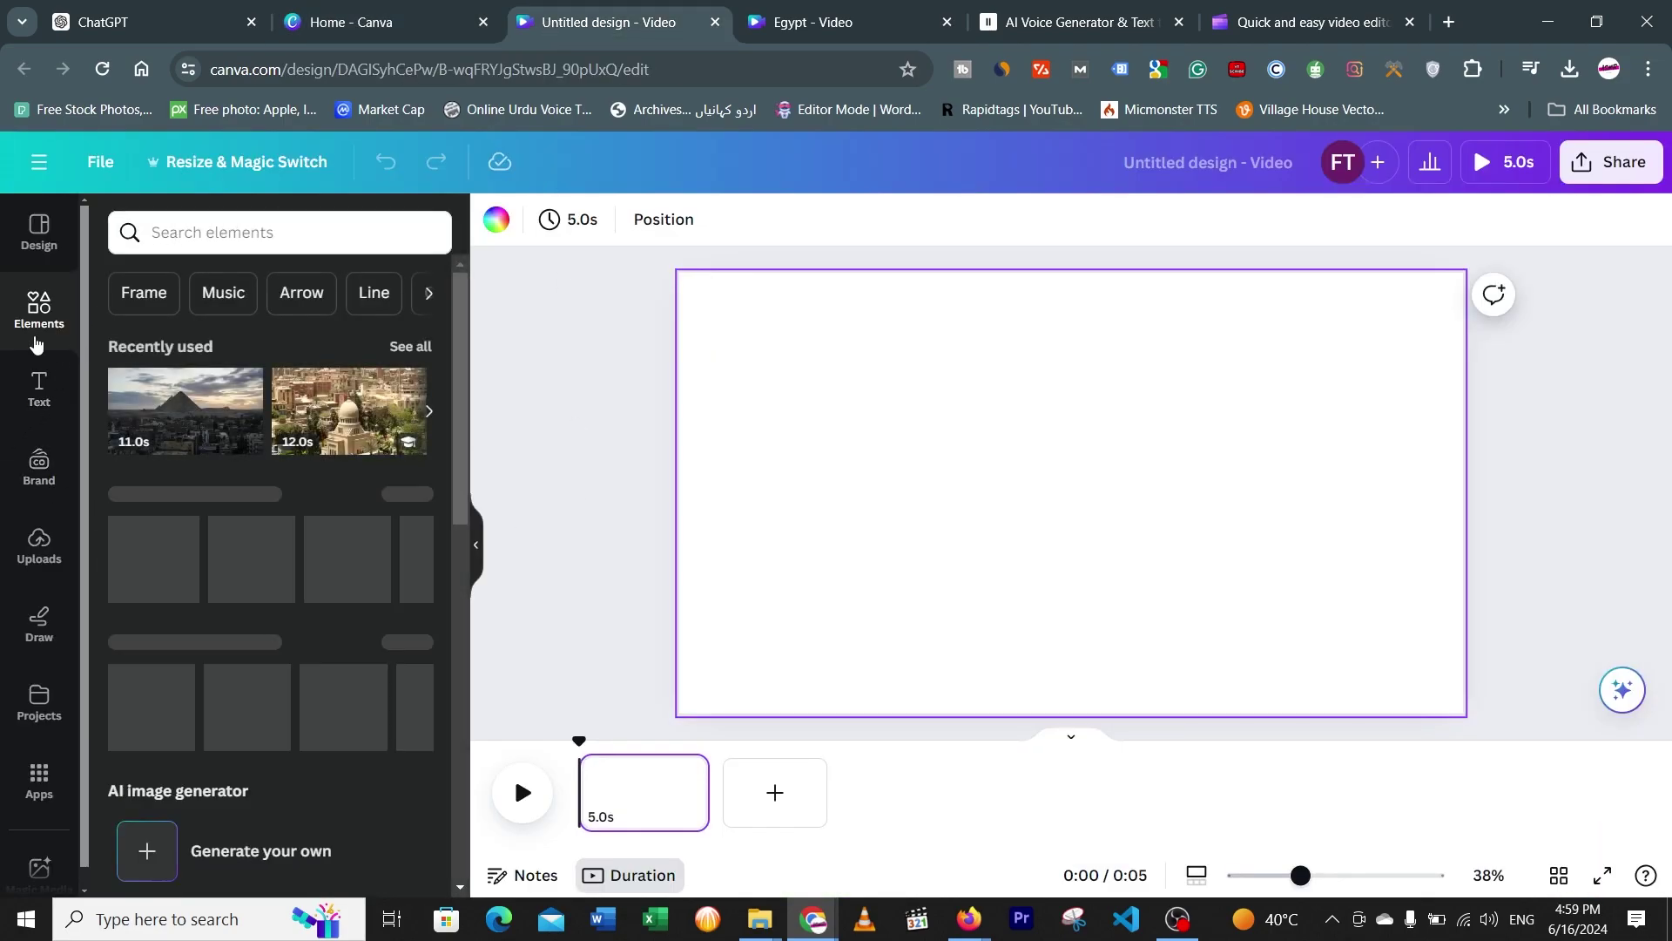
left_click(174, 241)
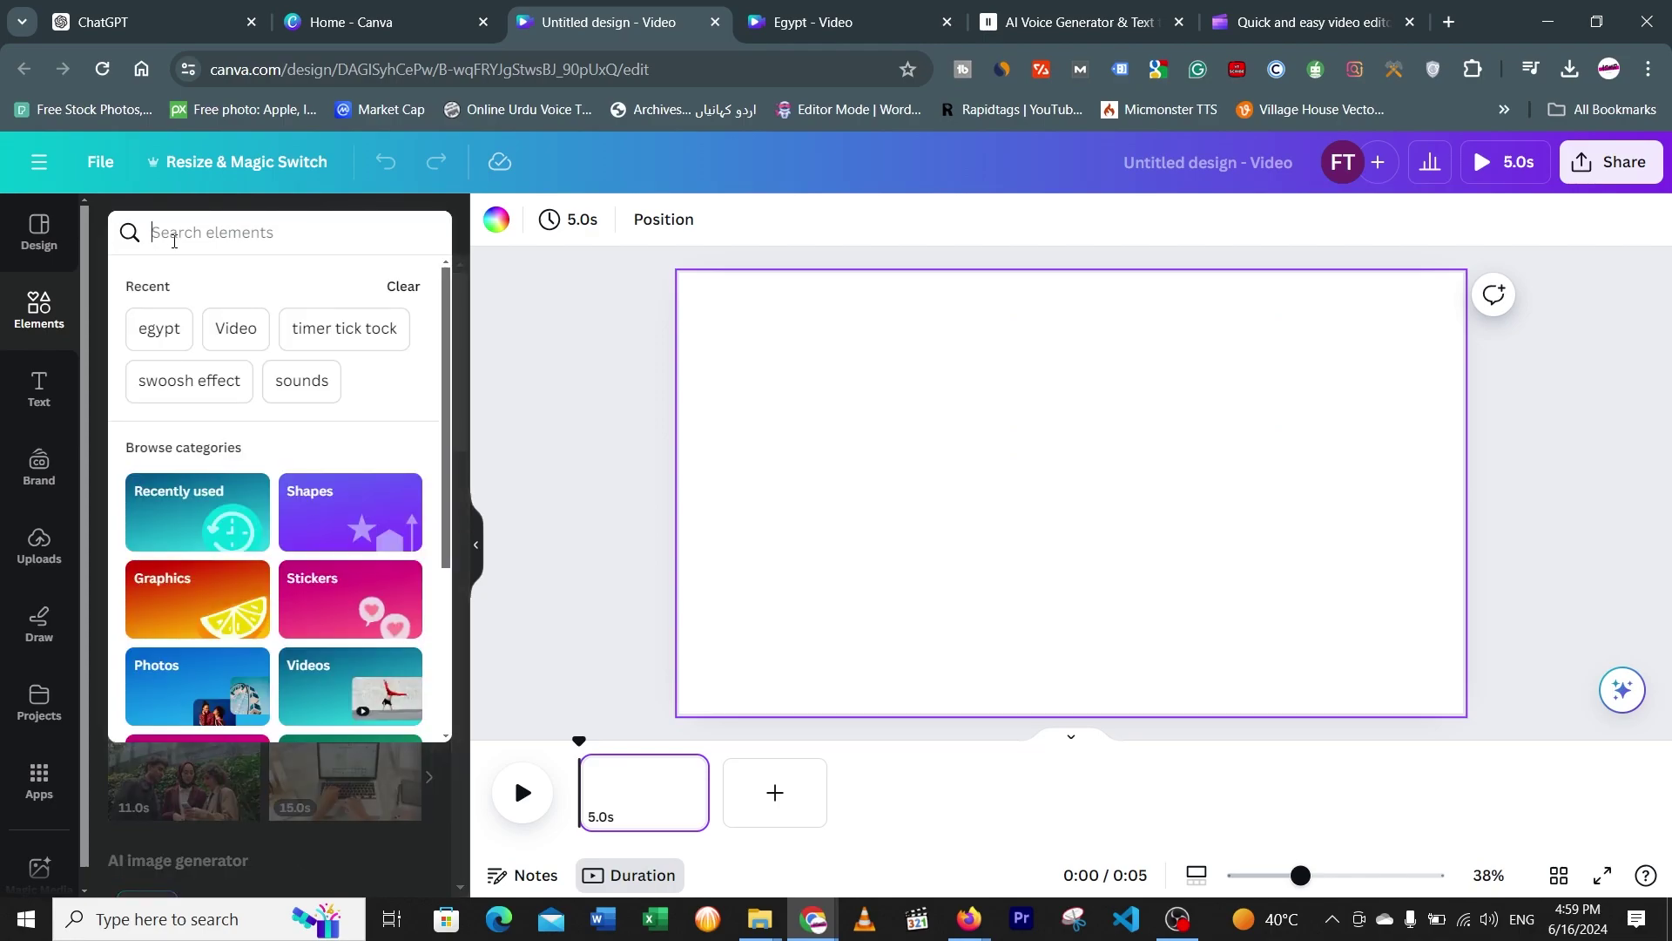
type("egypt")
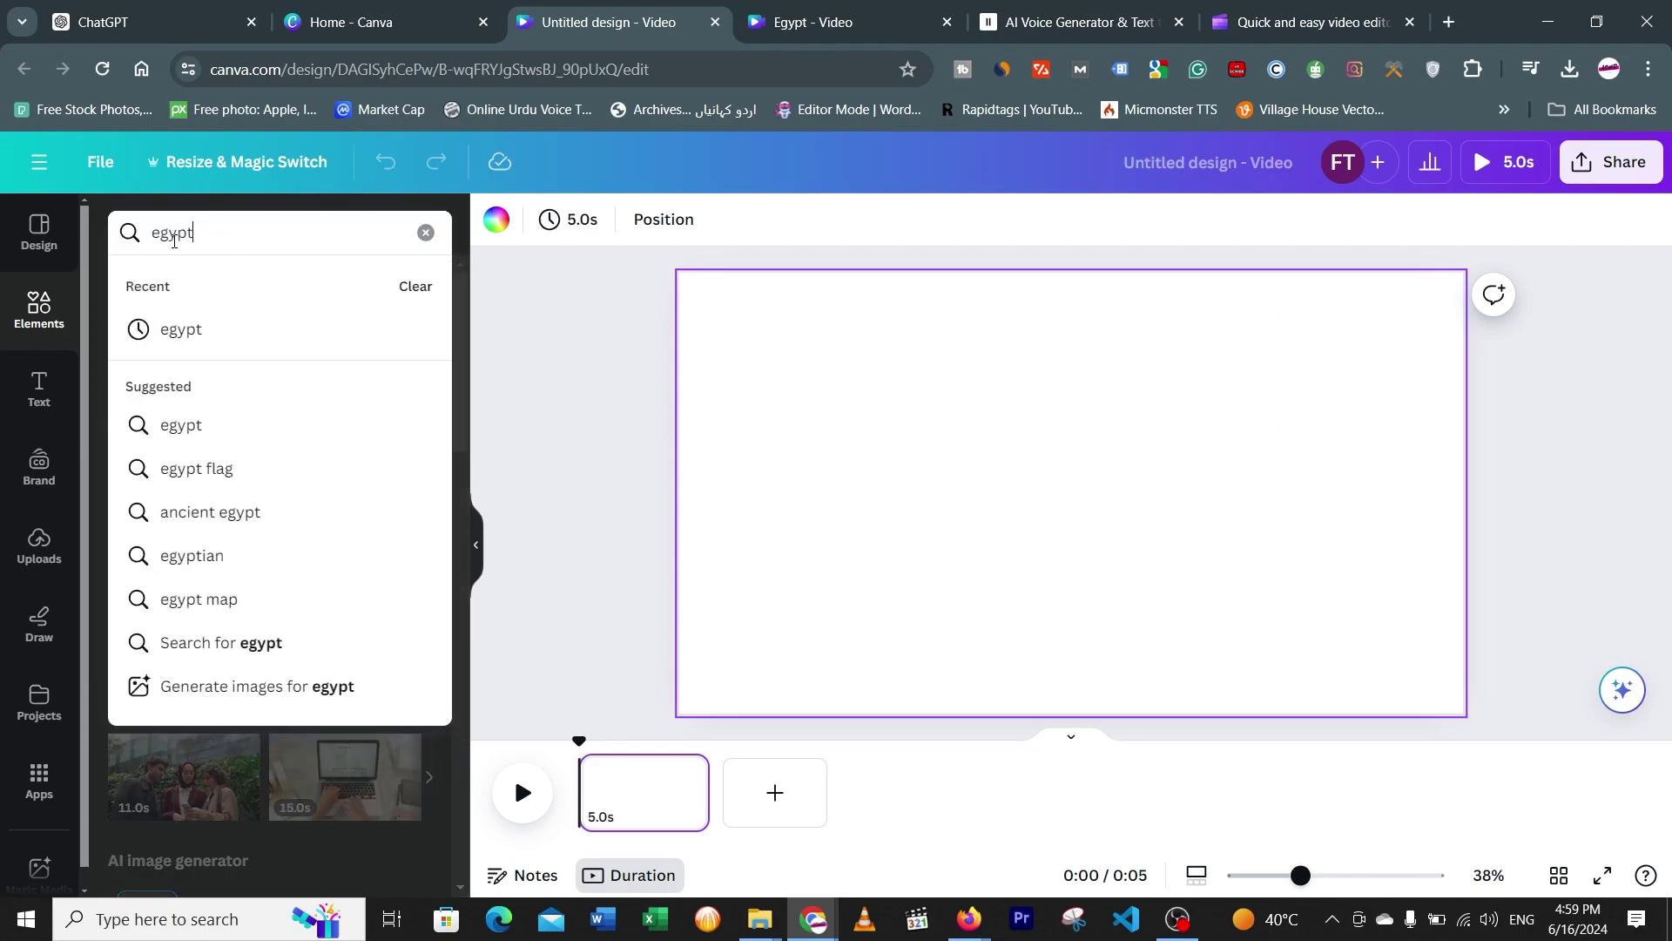
key("Return")
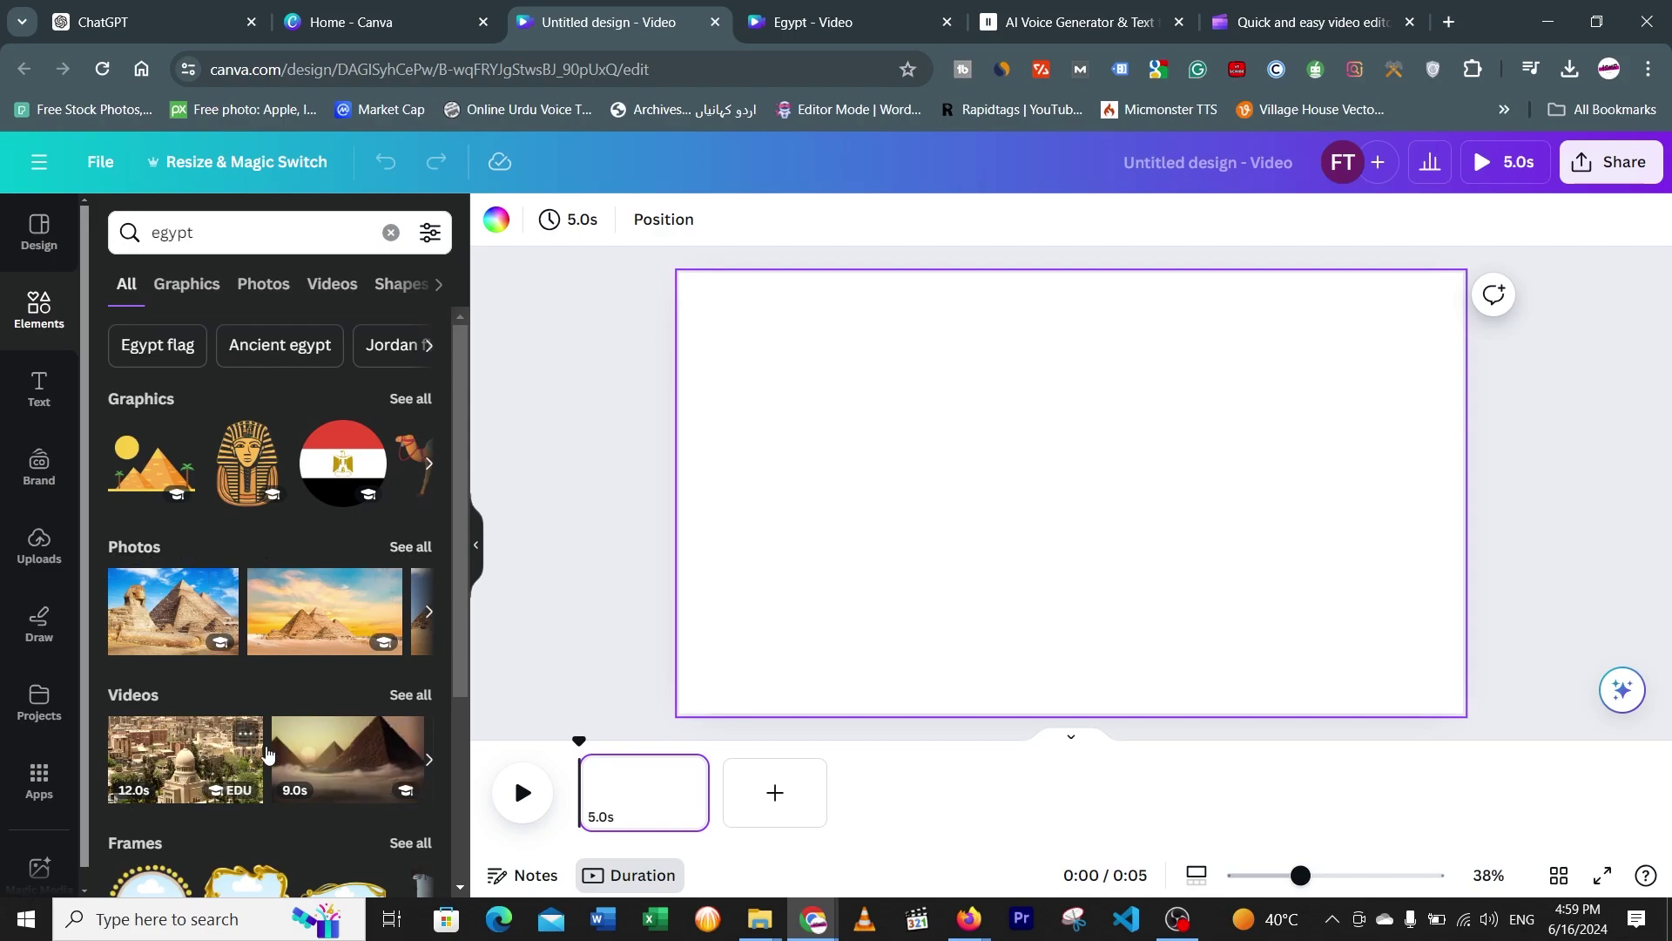
left_click(406, 697)
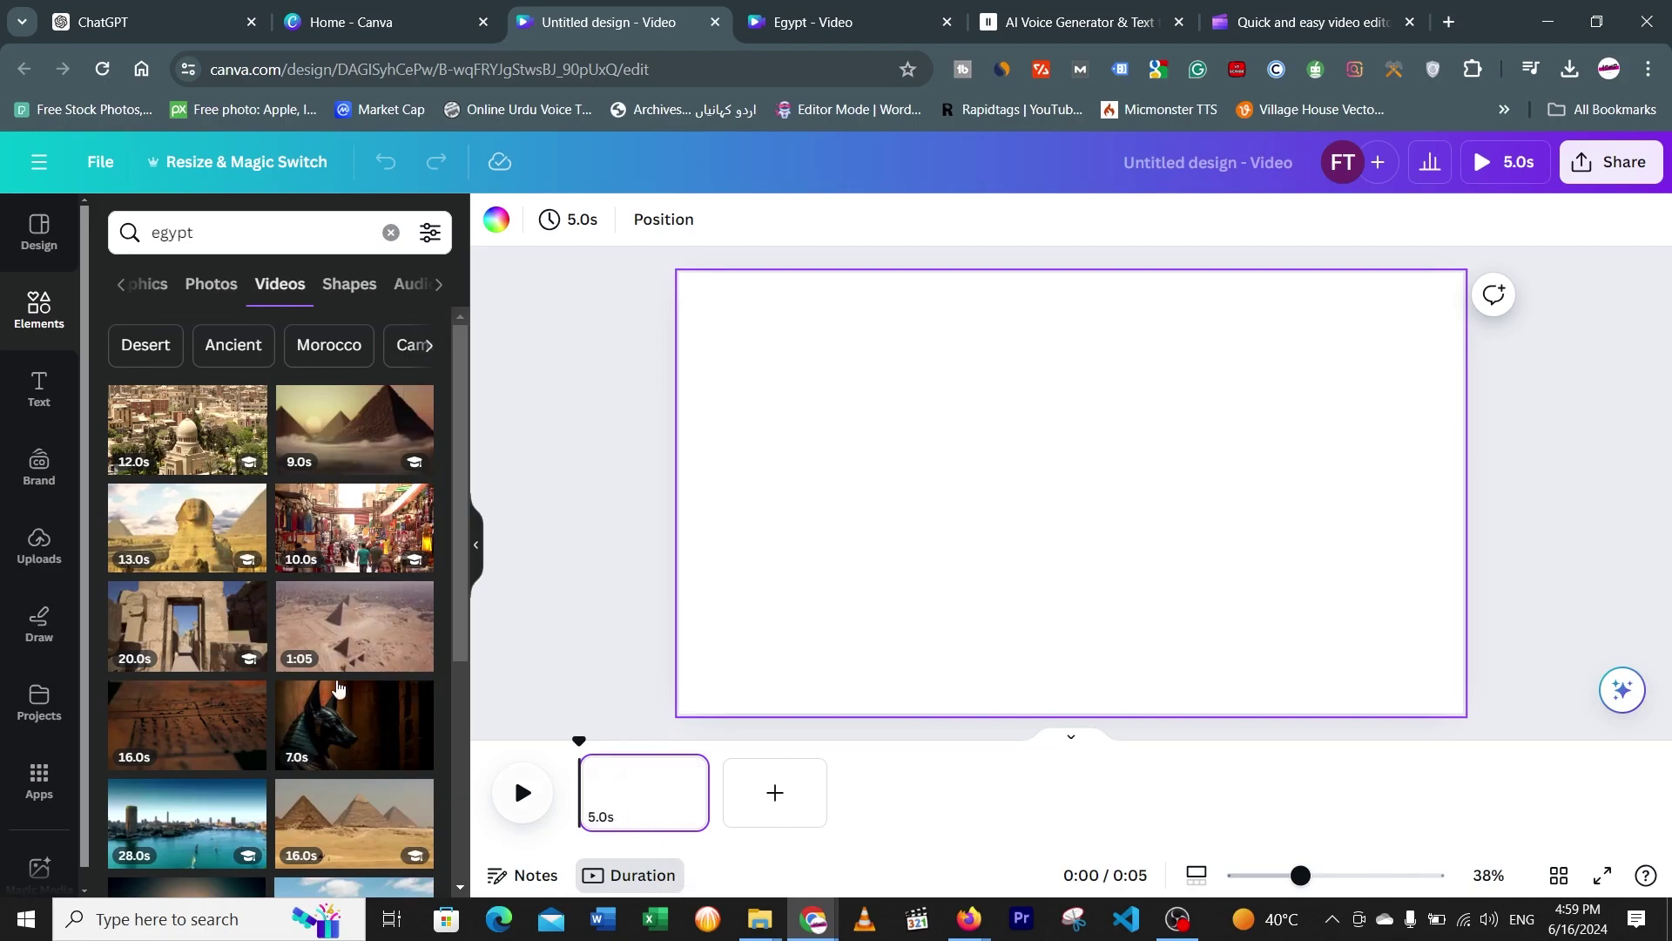
Try several palette colours for the first page's background and set it to black
left_click(497, 221)
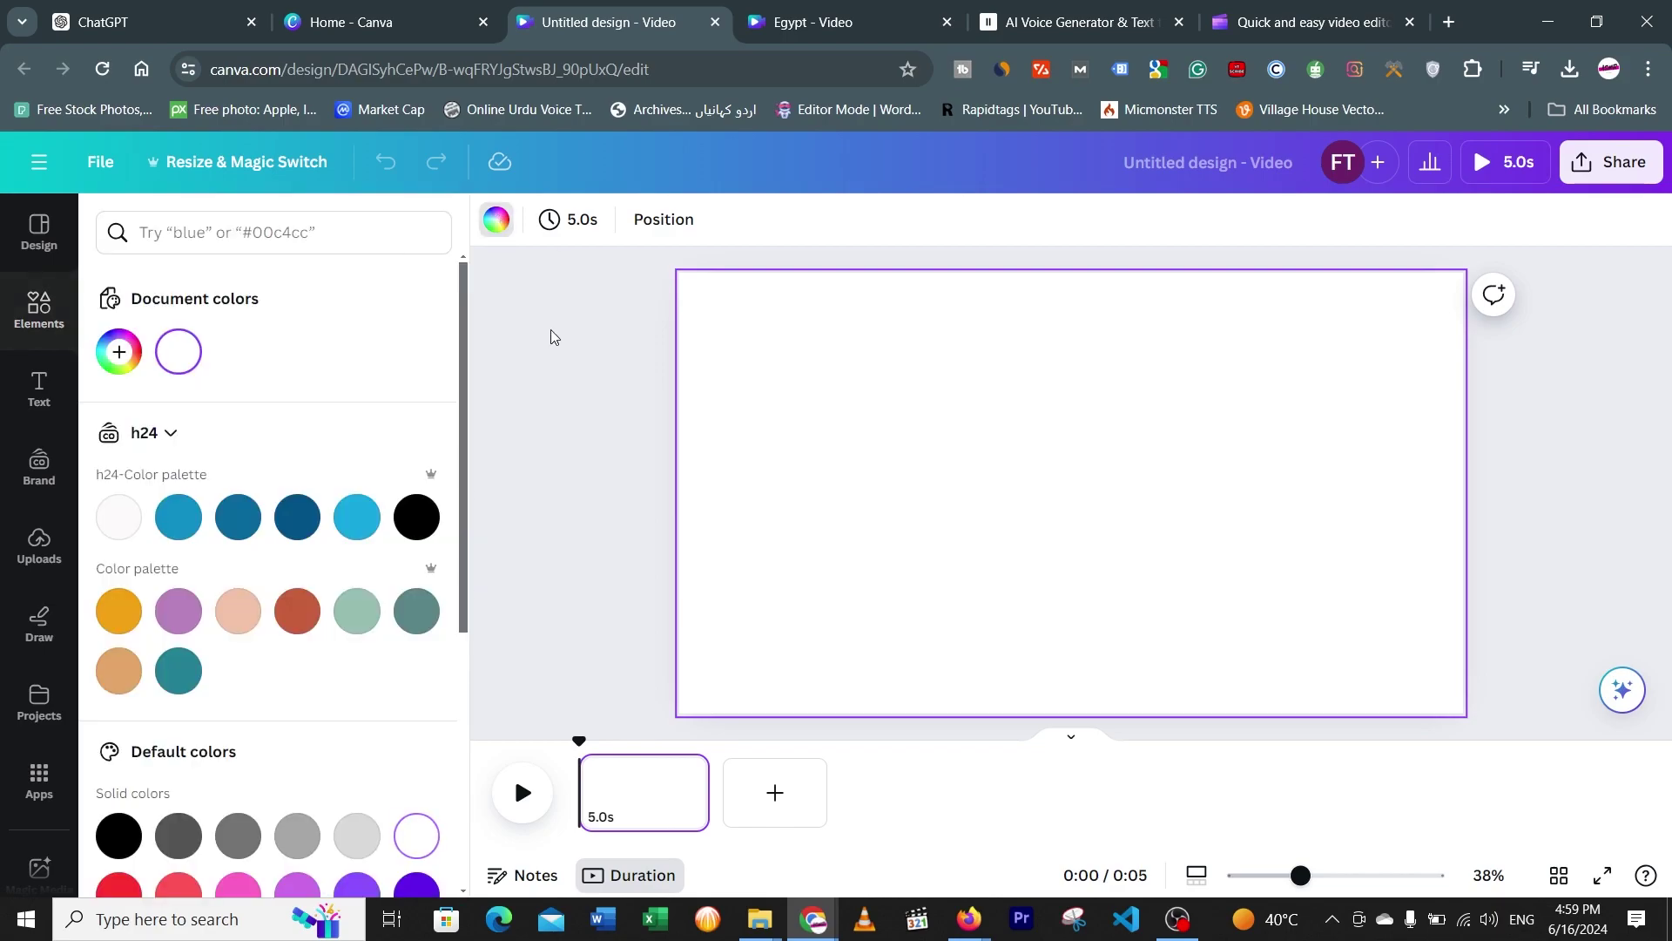
left_click(357, 517)
left_click(237, 517)
left_click(293, 614)
left_click(416, 517)
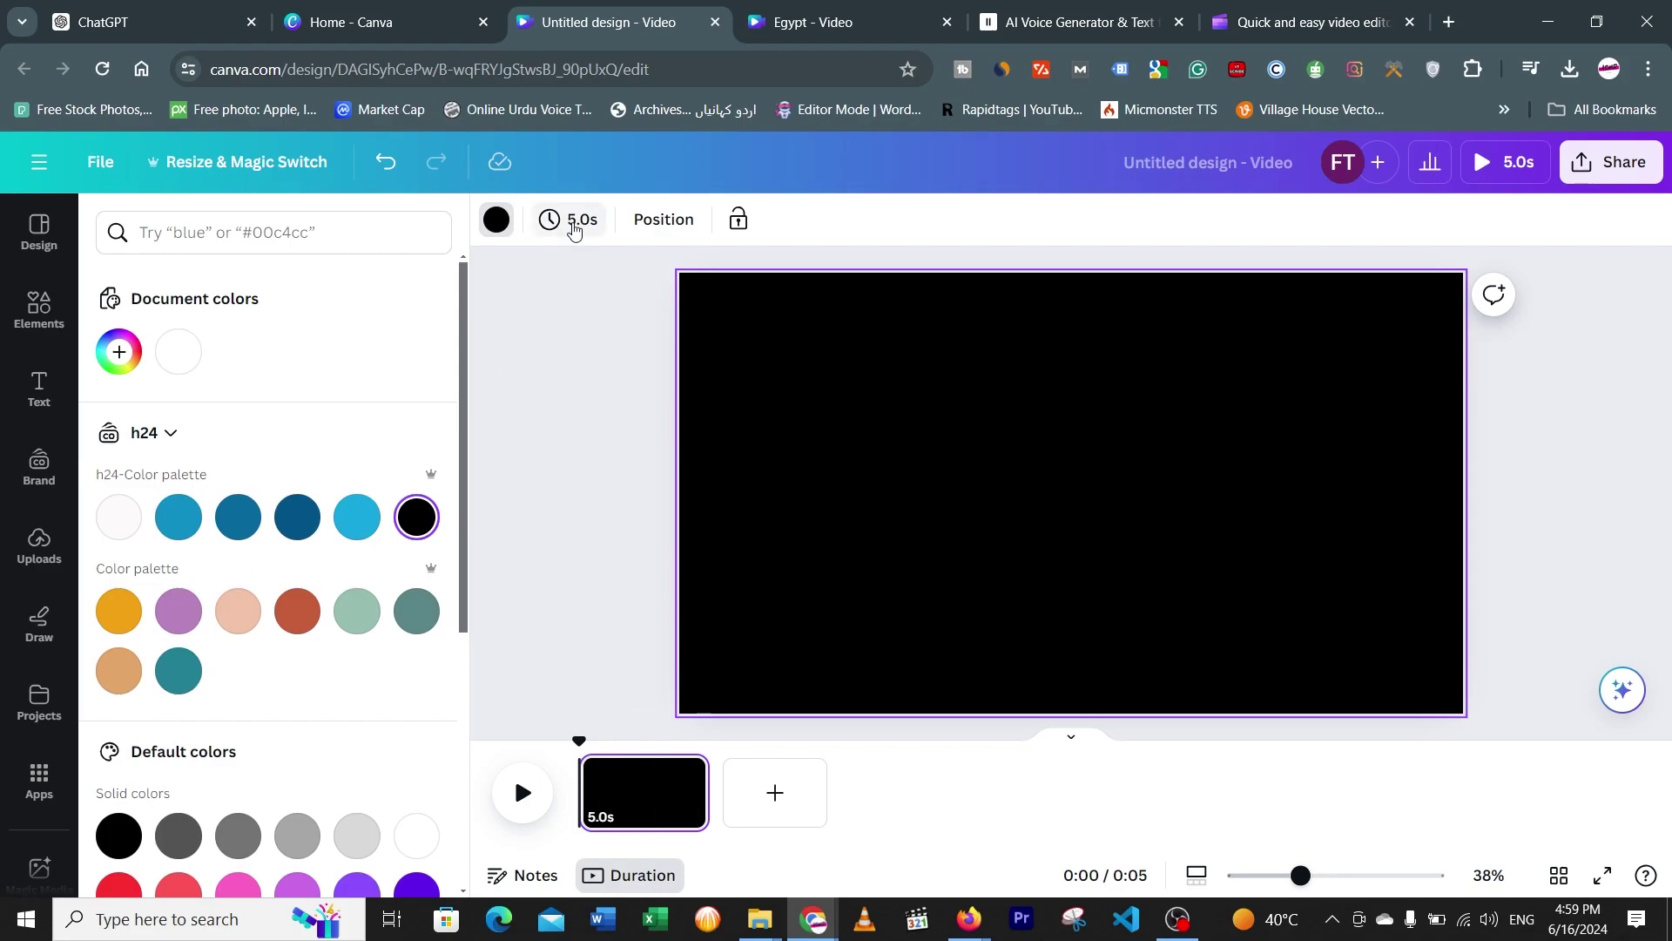
Set the black opening page's duration to 0.5 seconds
left_click(564, 219)
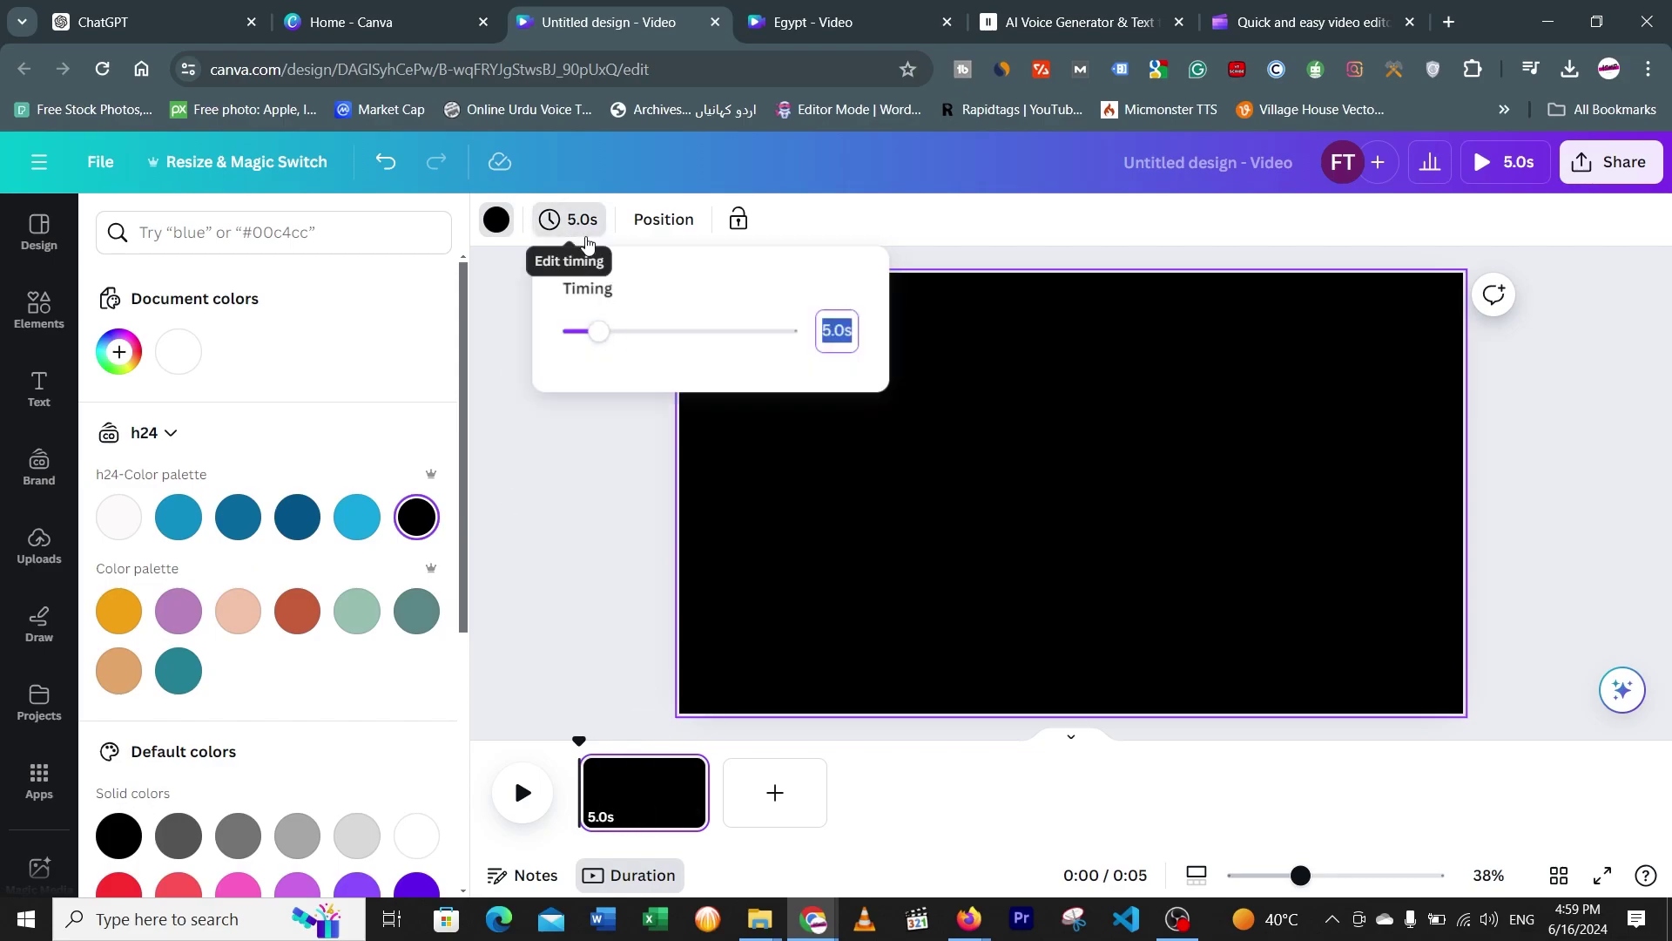
type(".")
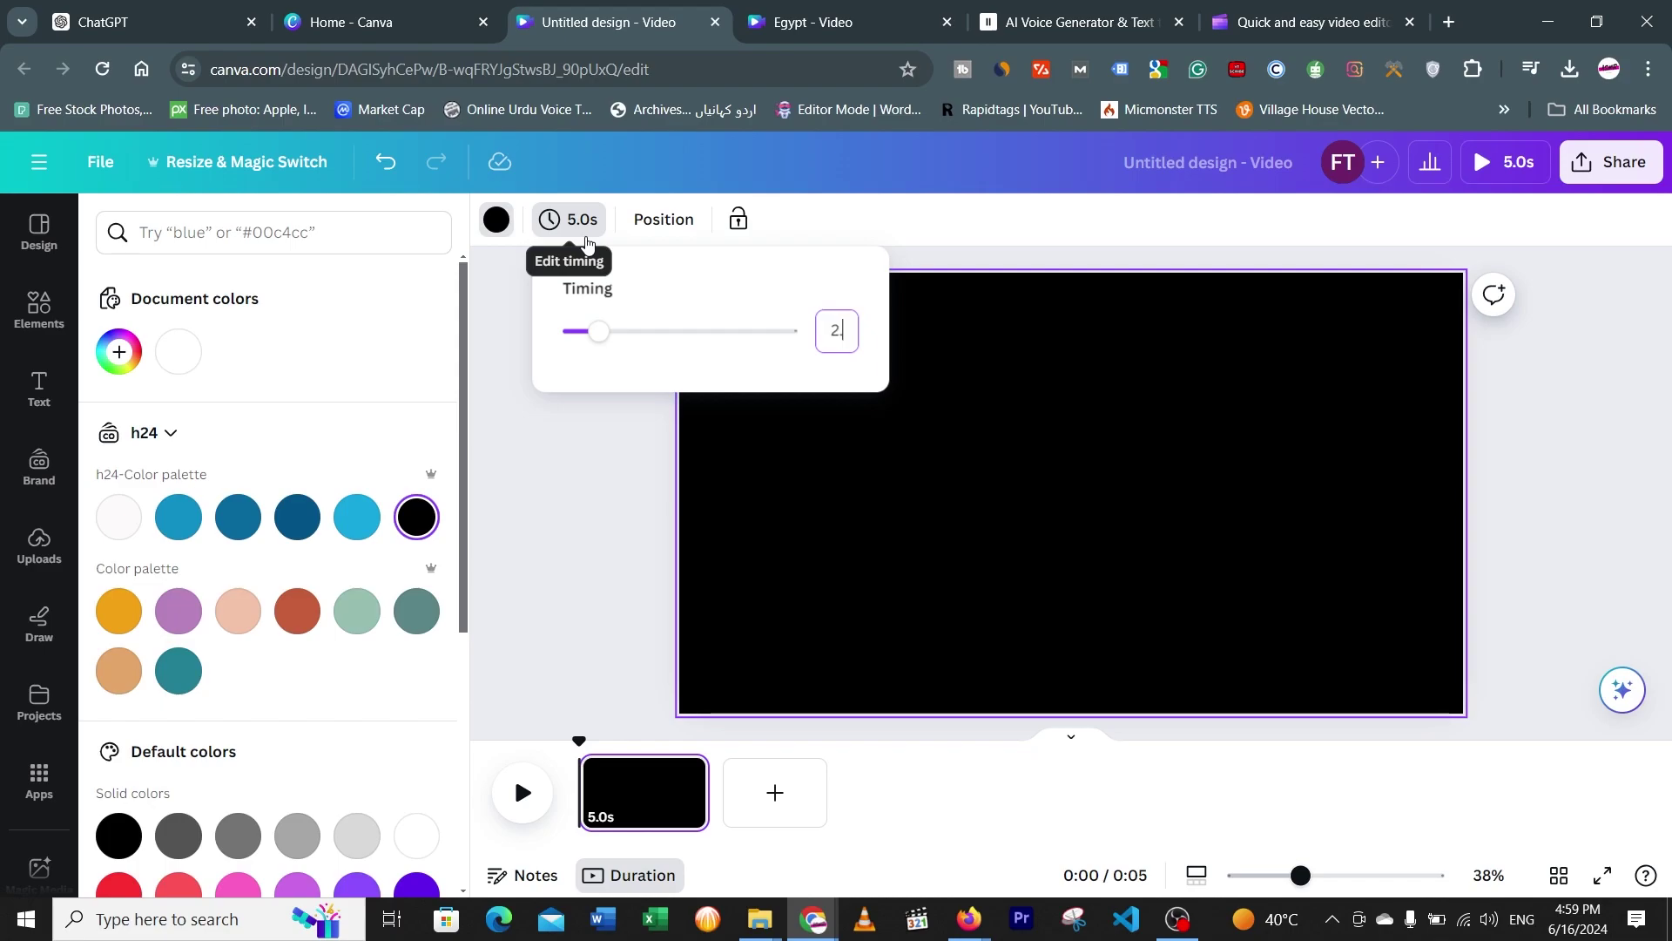
type("0")
key("Return")
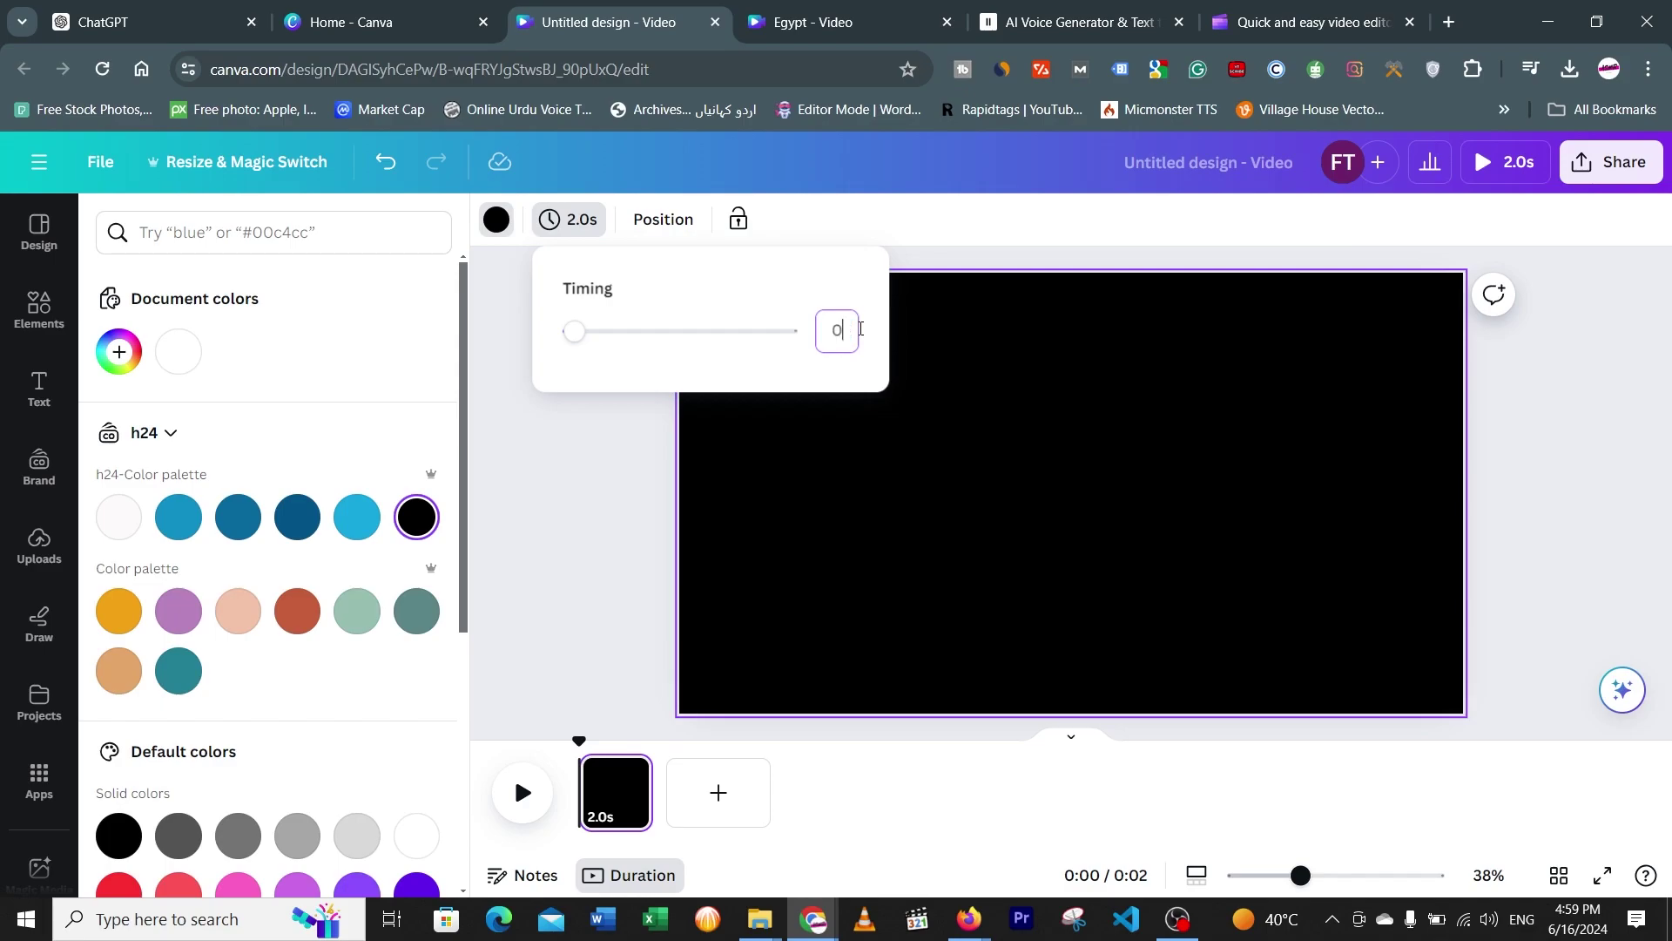
key("Return")
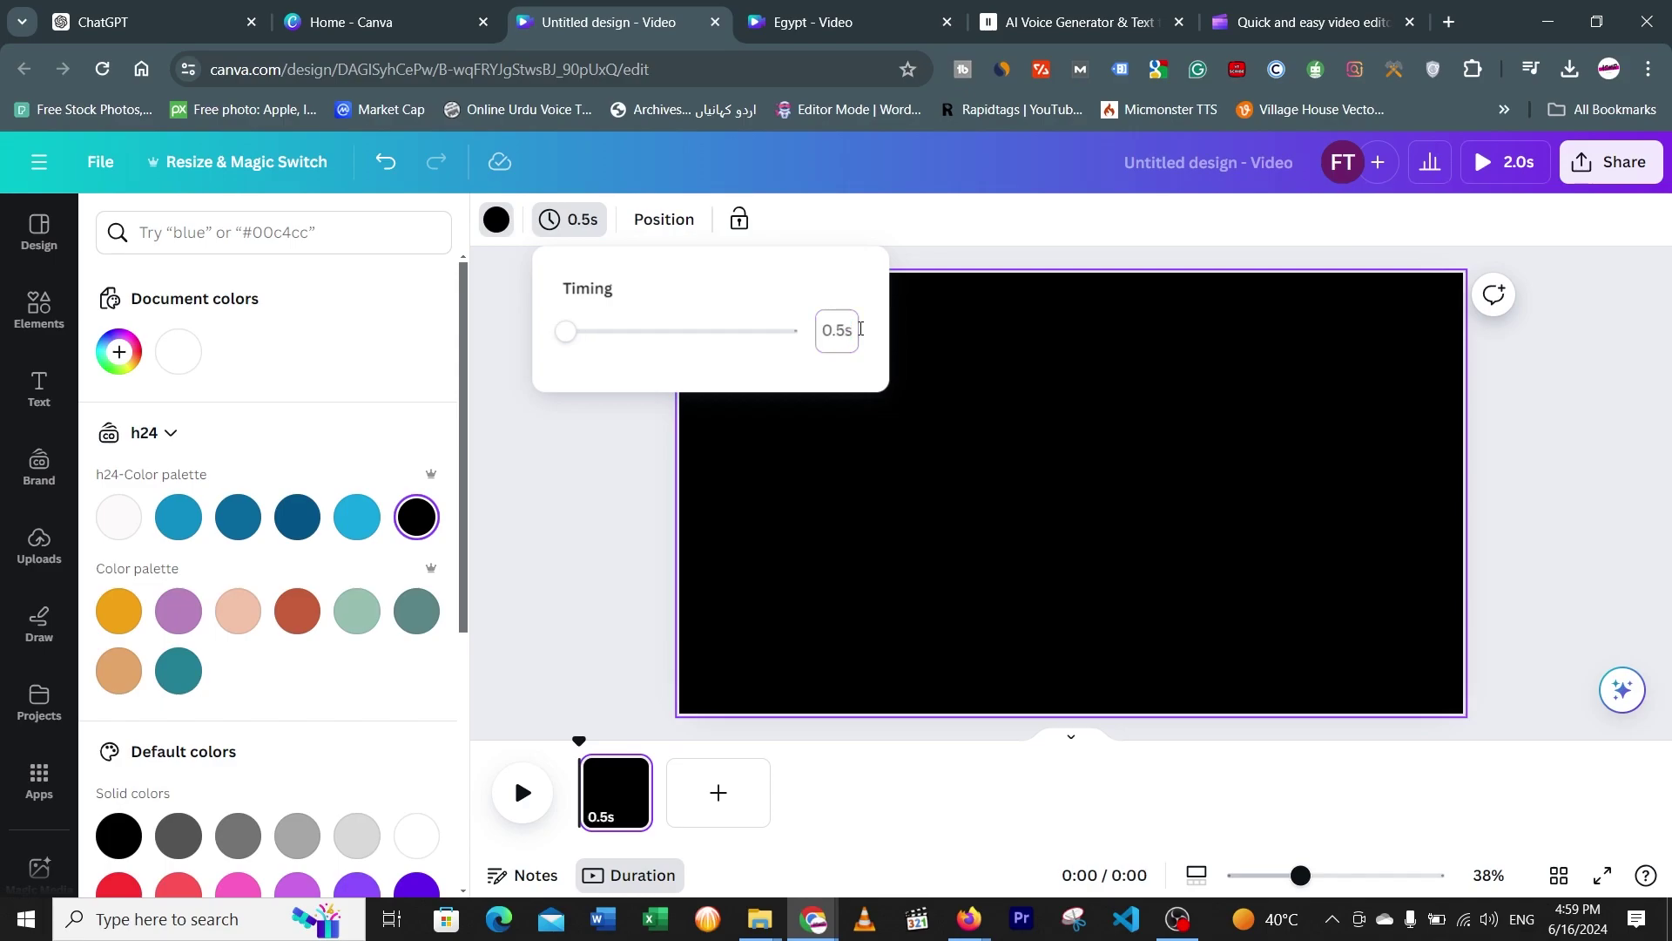
Add a second page and show all Elements videos matching "egypt"
left_click(718, 790)
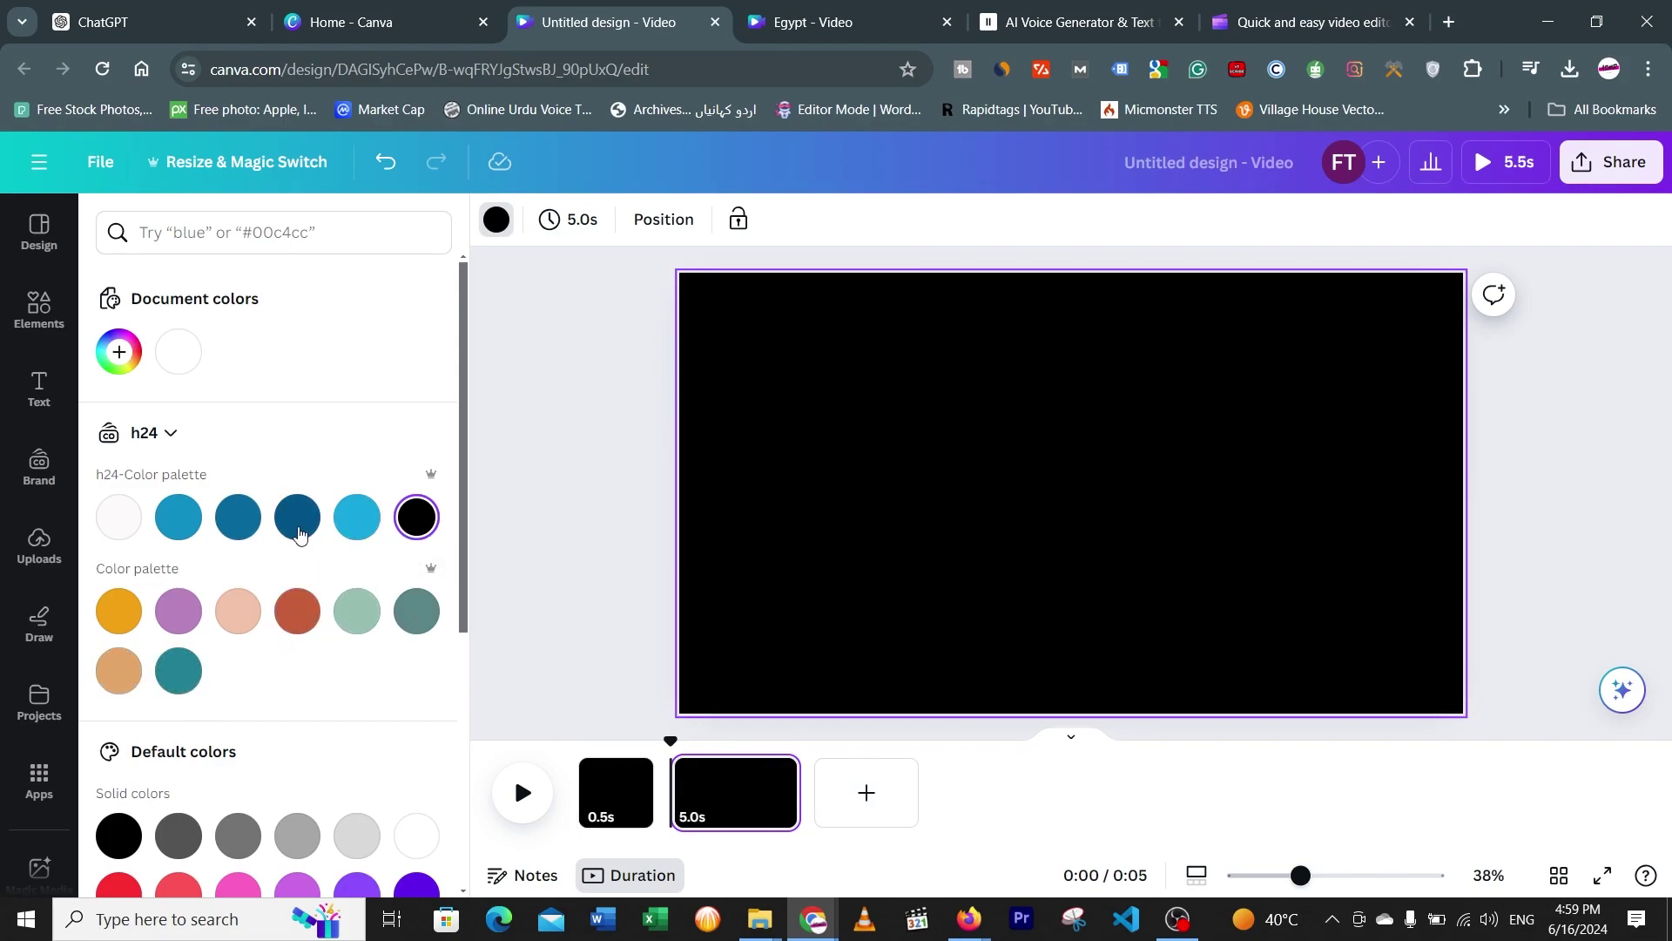
left_click(39, 312)
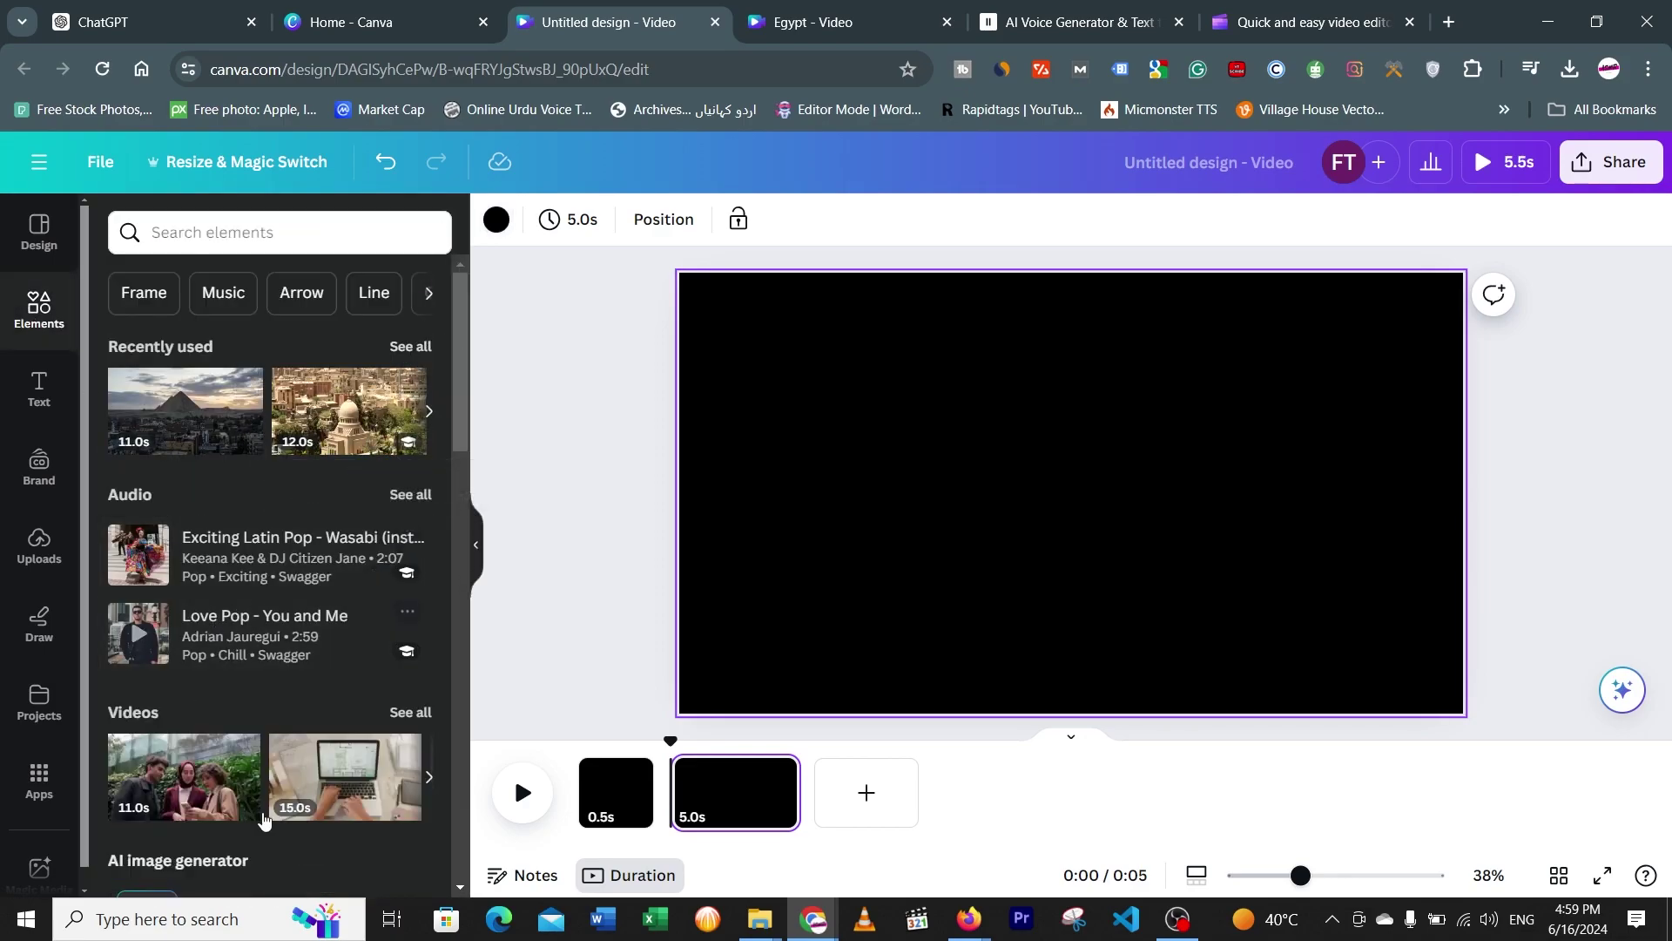
left_click(198, 235)
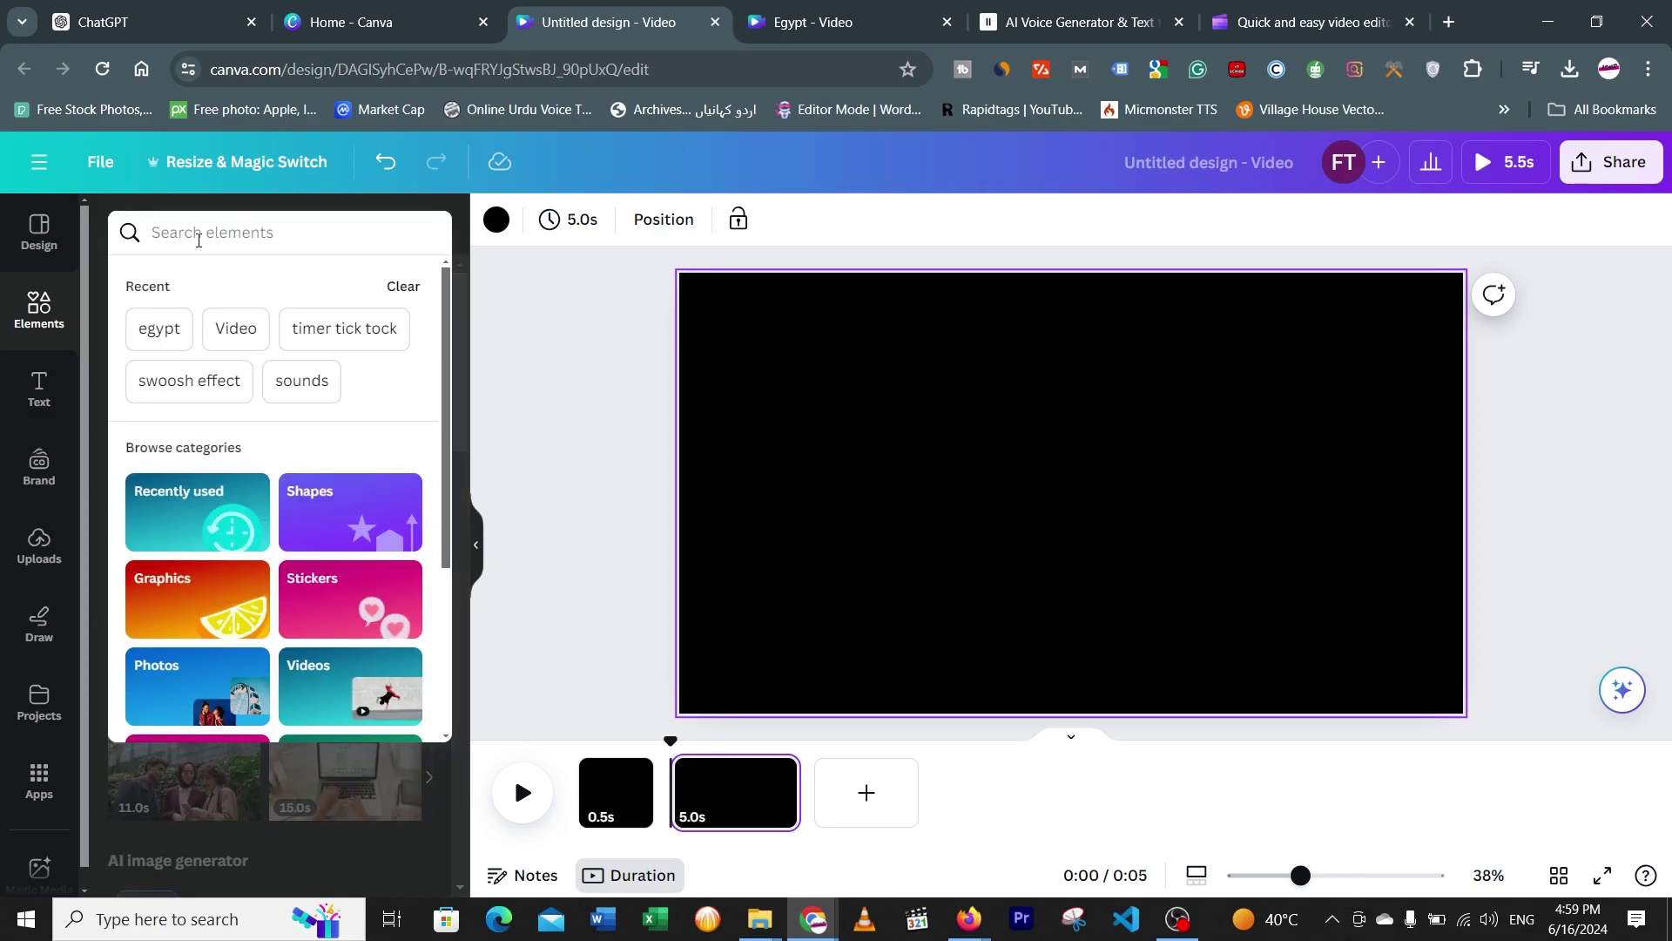
left_click(164, 328)
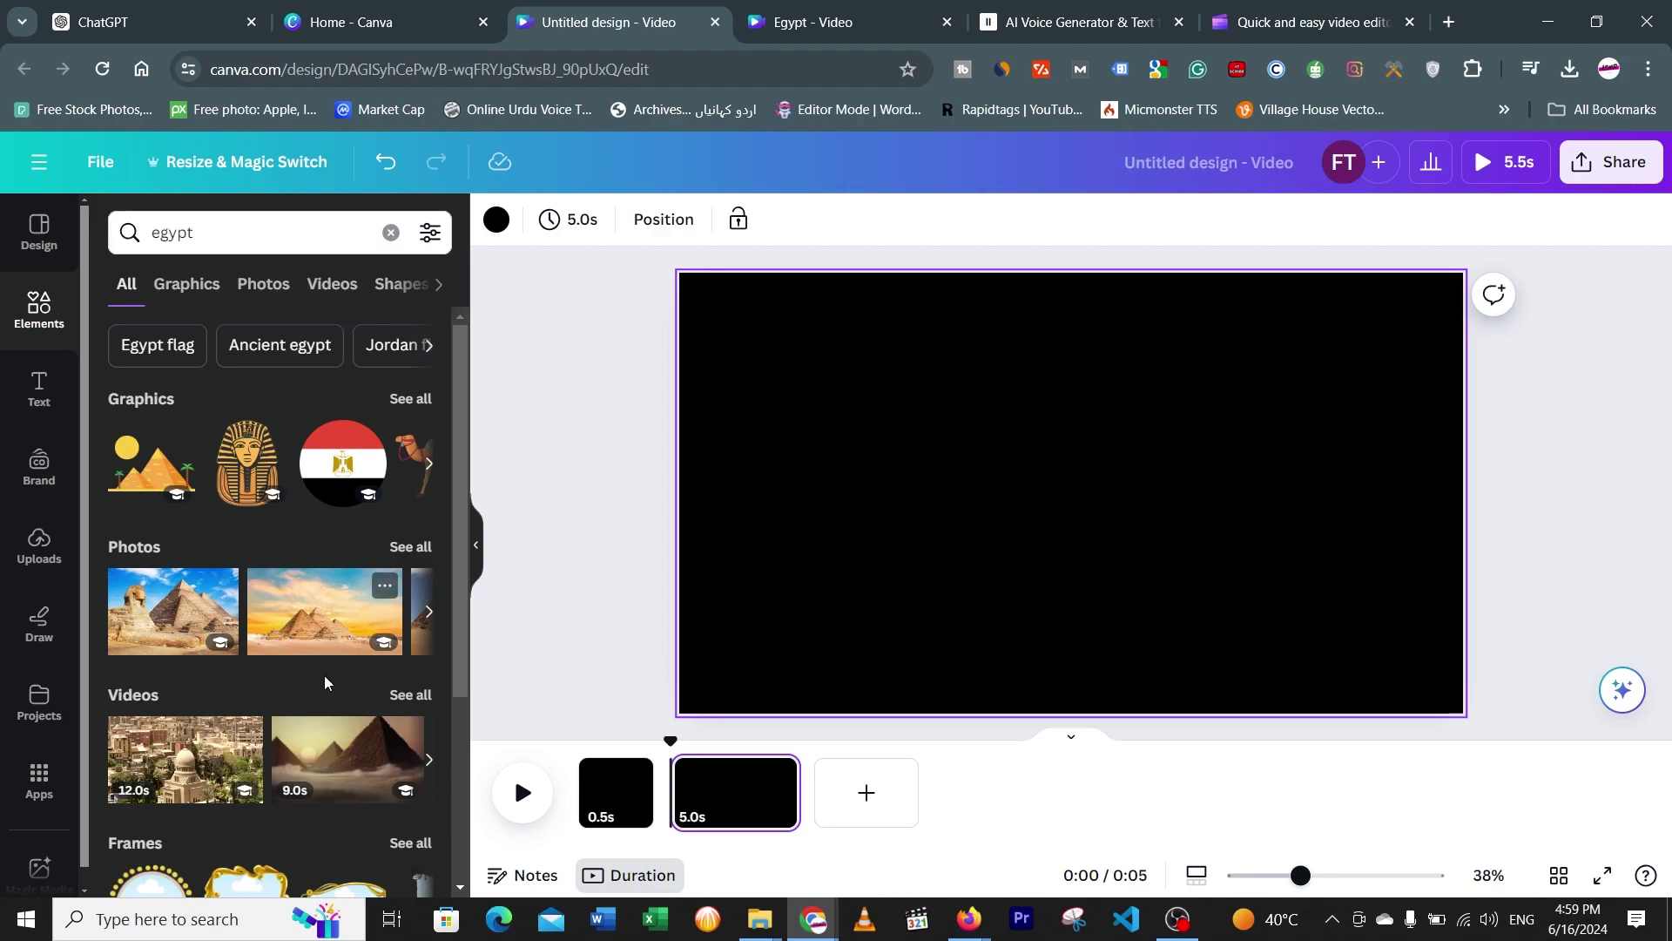
left_click(417, 695)
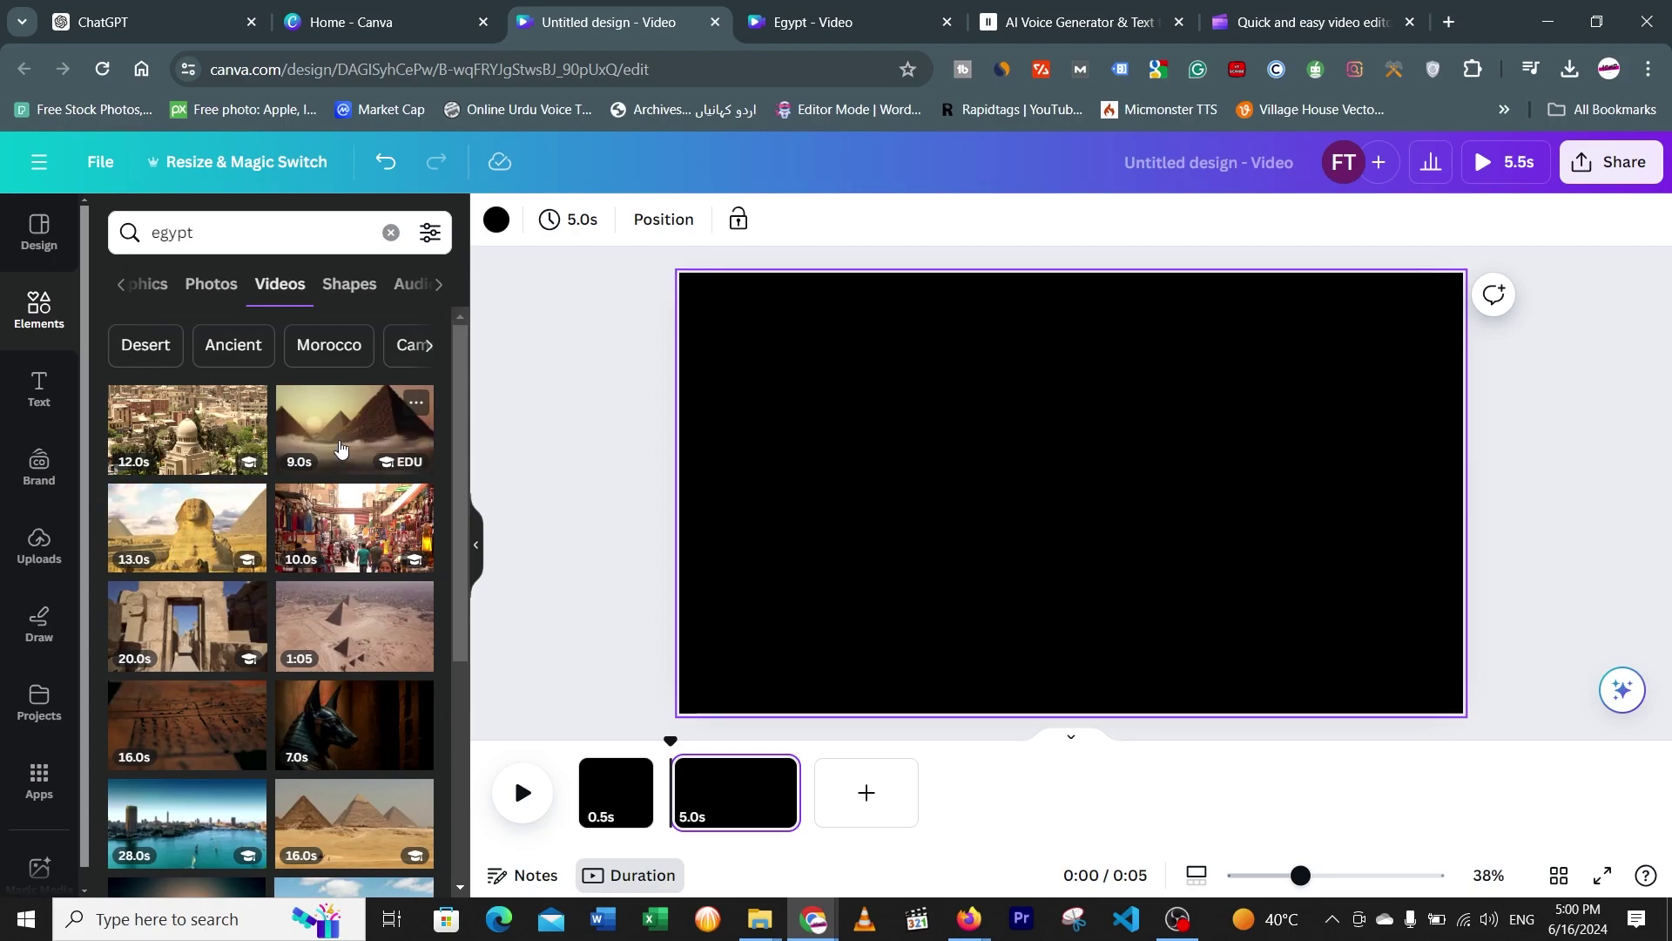
Insert the 1:05 aerial pyramids clip on the second page and enlarge it to cover the whole page
scroll(288, 514, "down", 3)
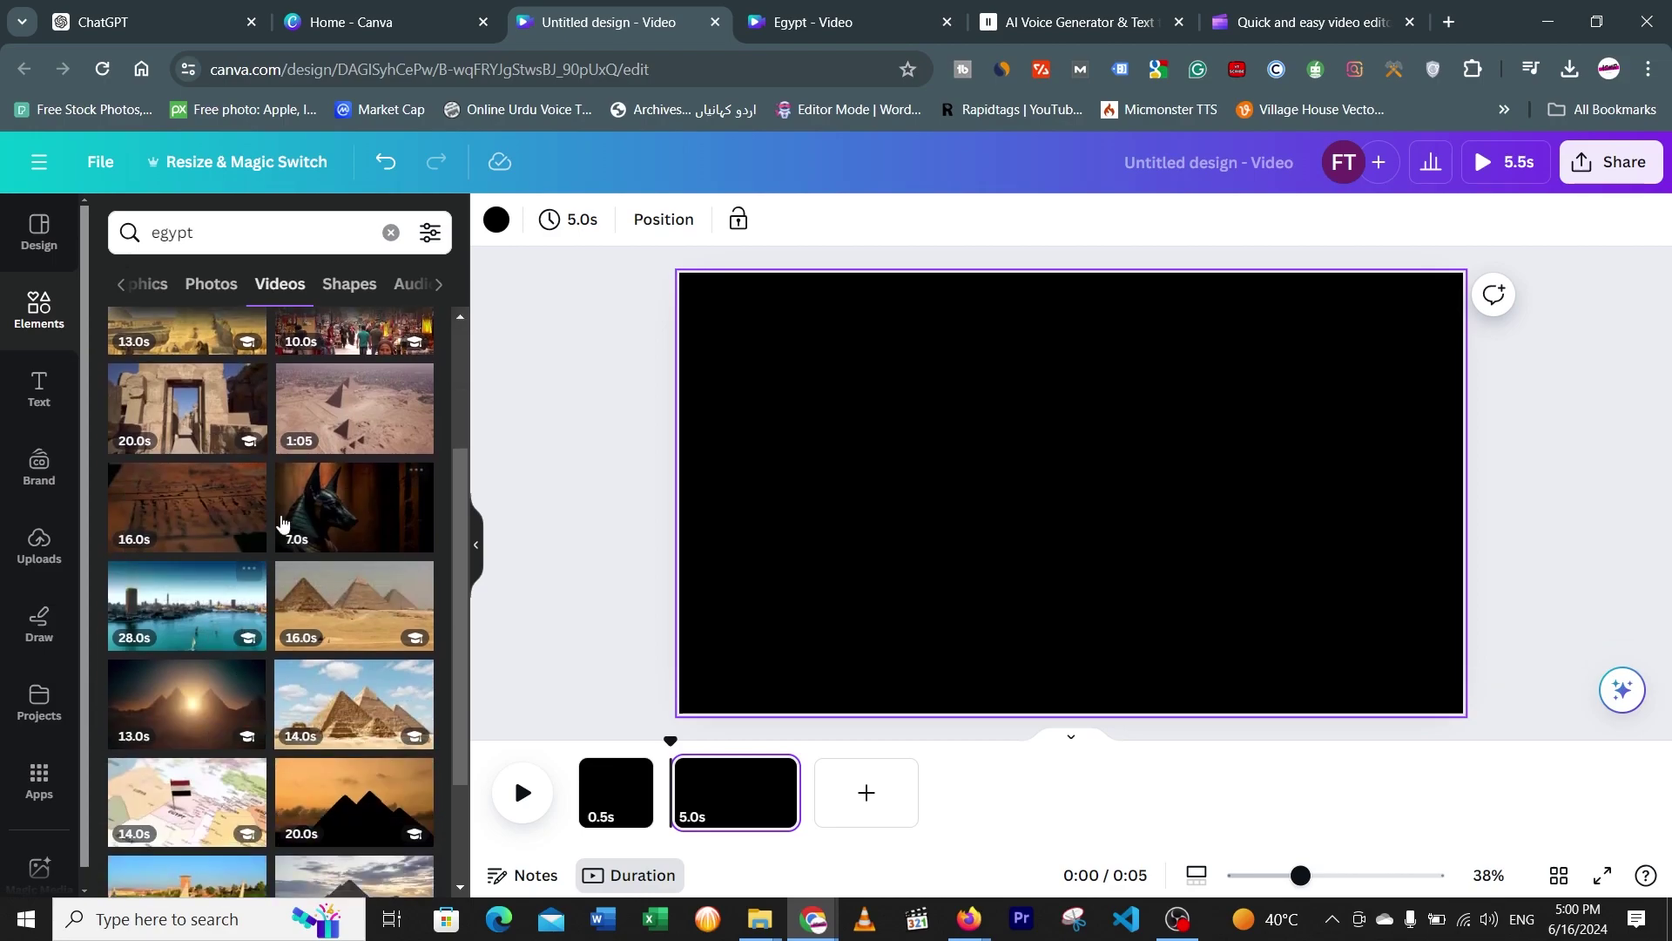
left_click(352, 409)
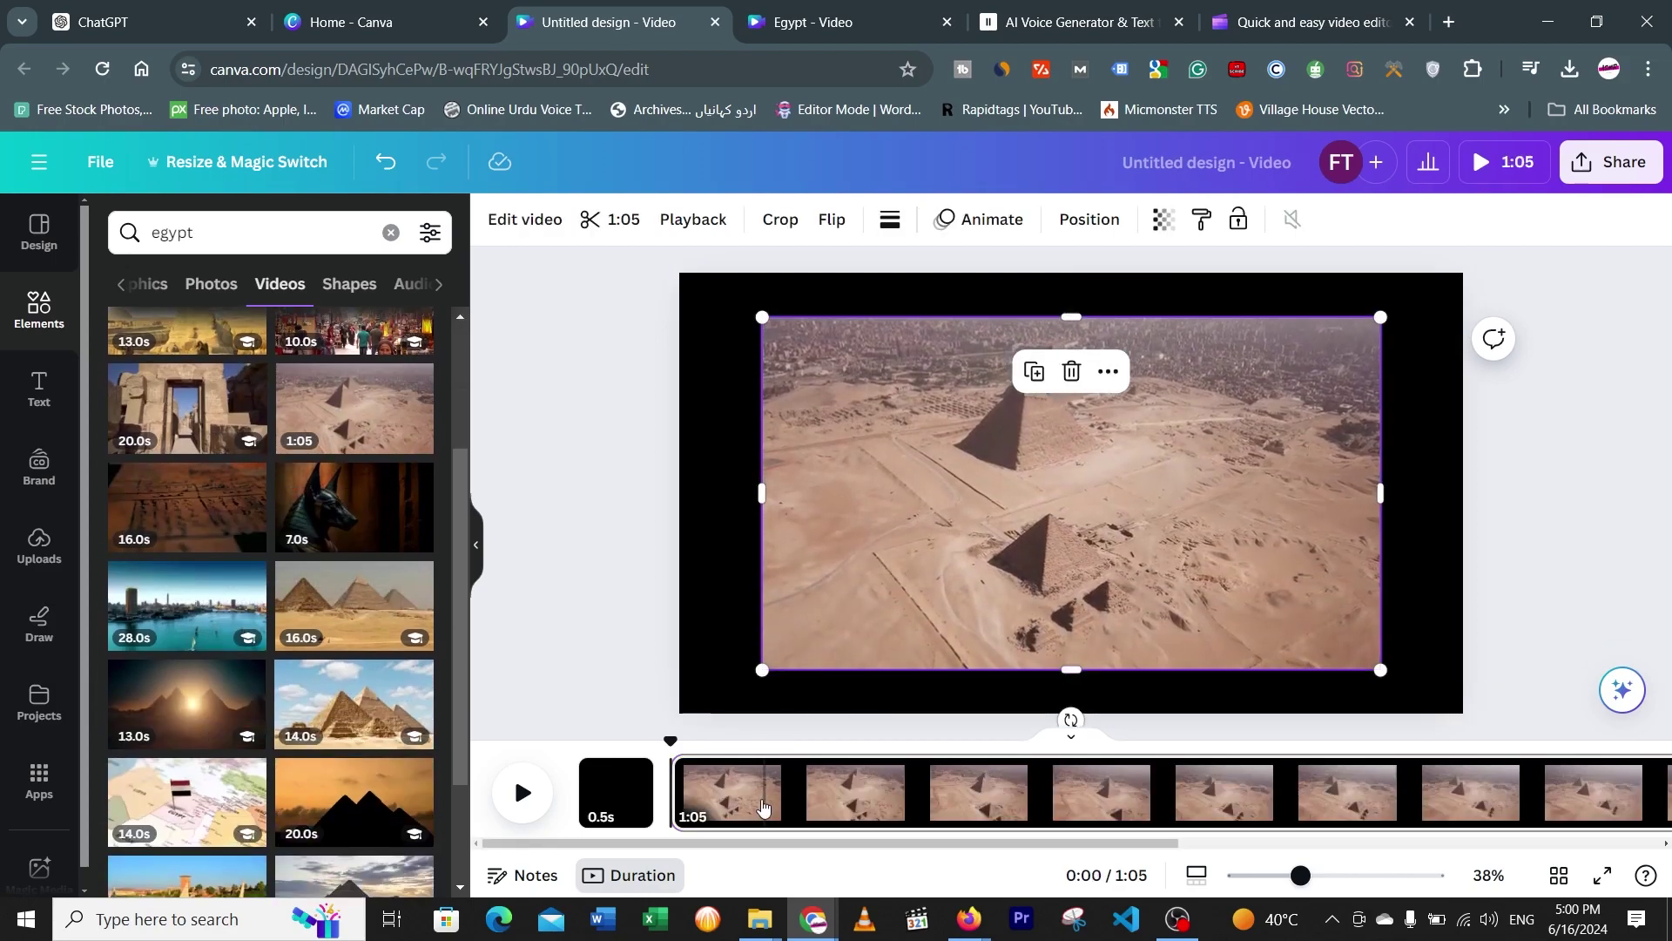
left_click_drag(760, 318, 679, 271)
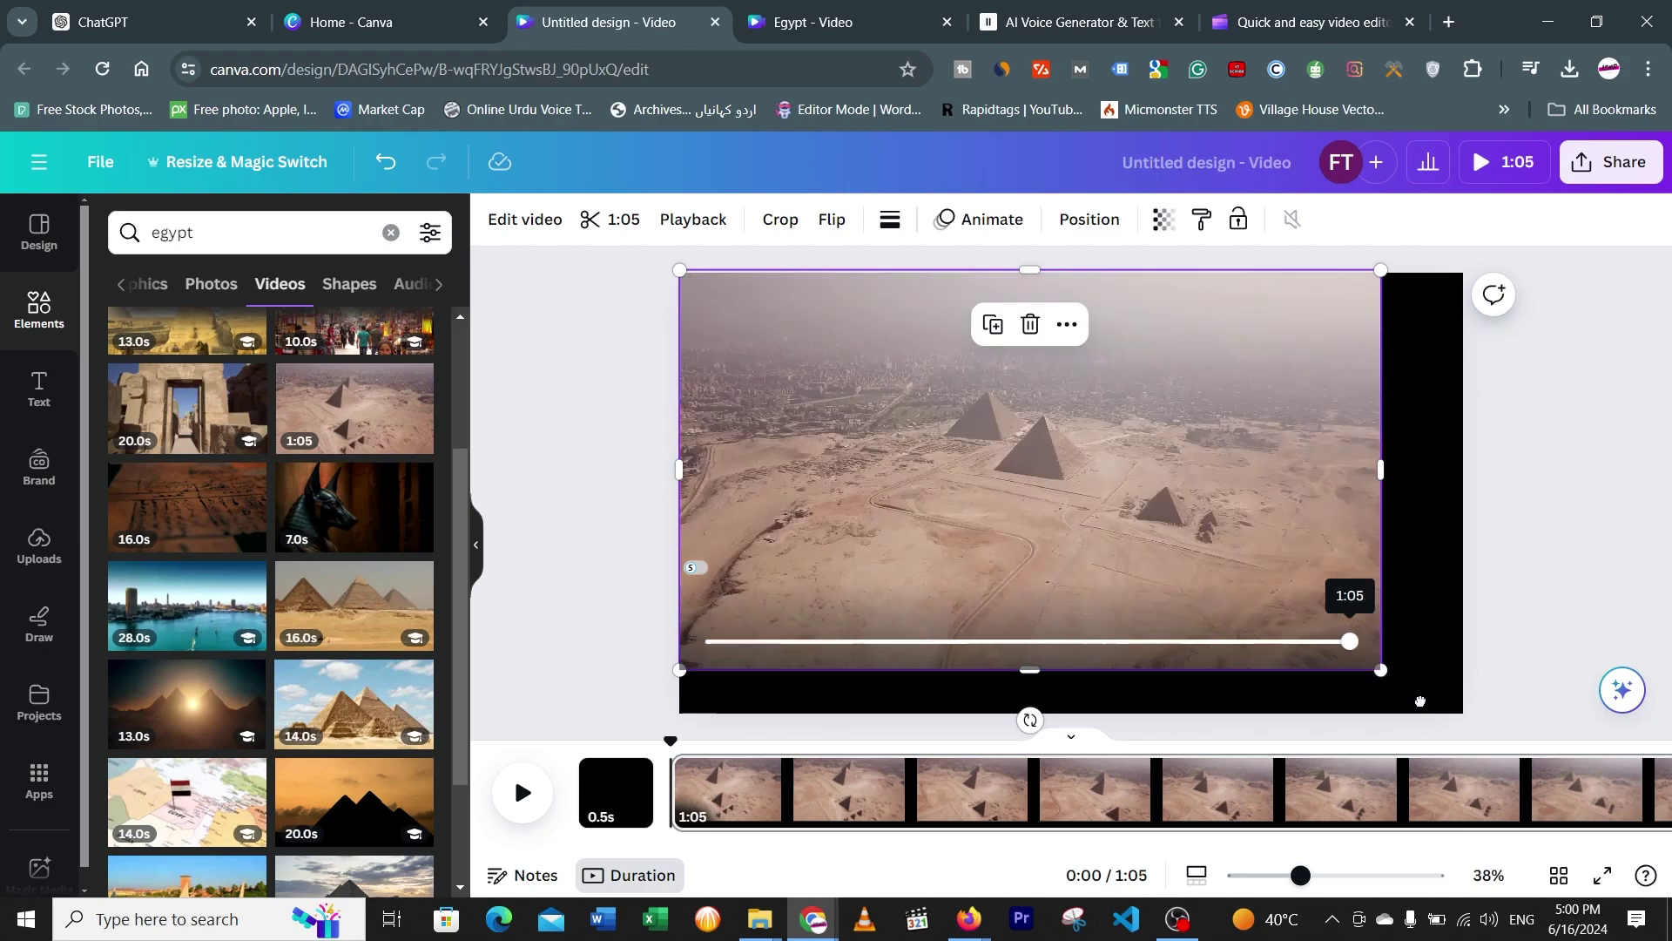
left_click_drag(1381, 674, 1470, 742)
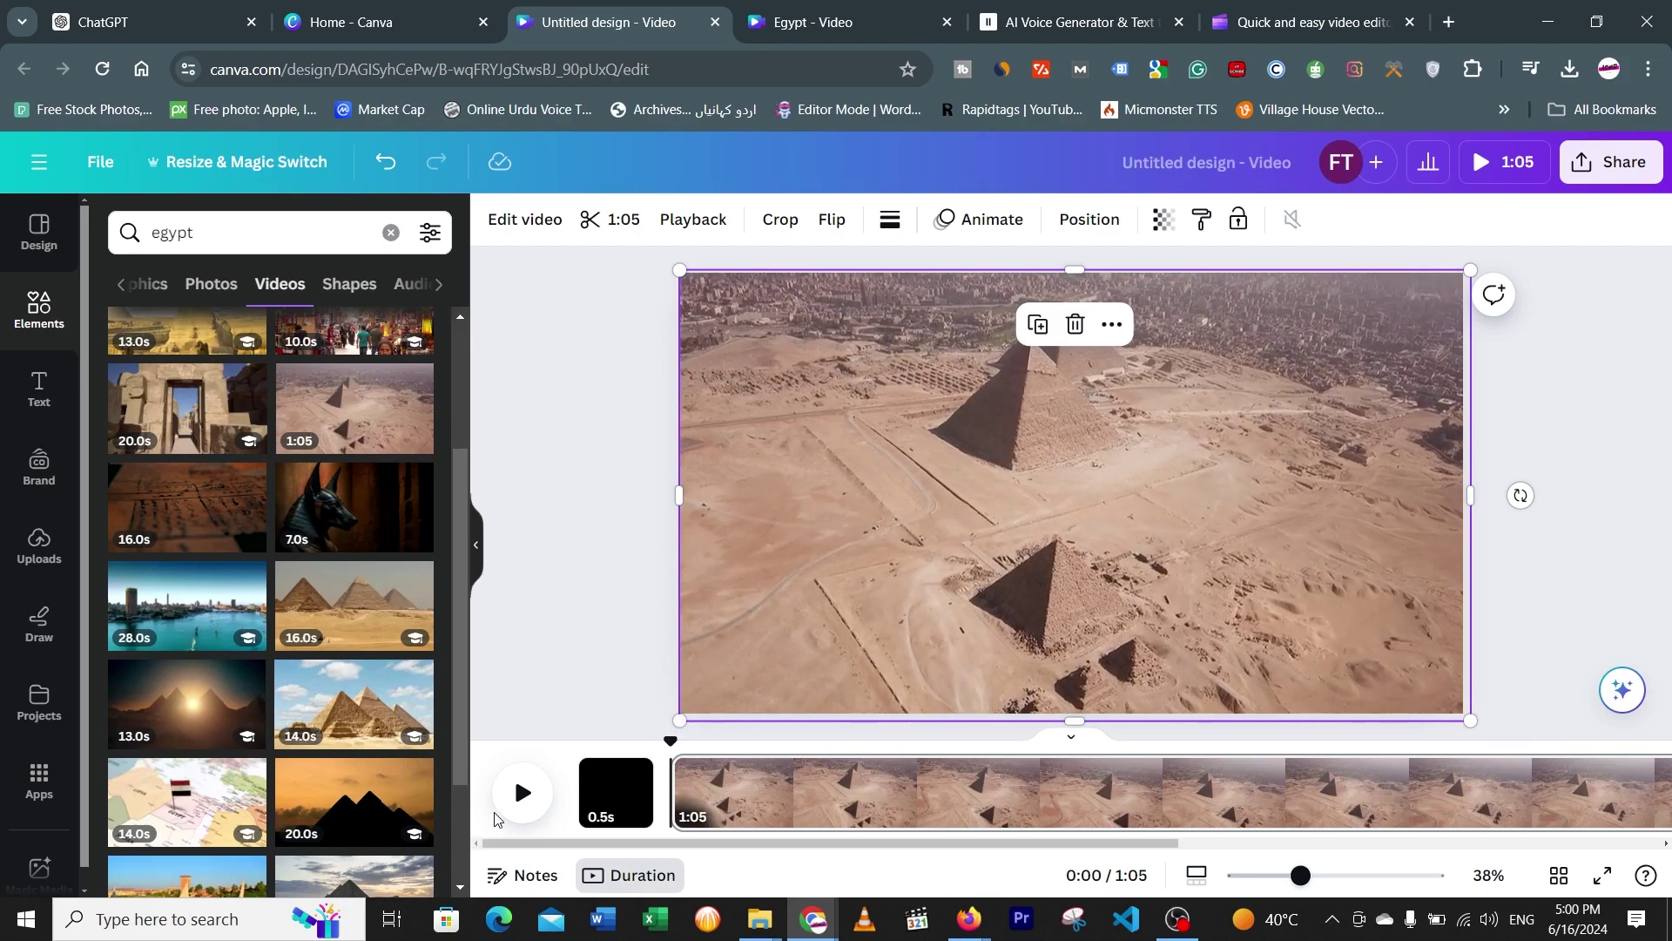
Play the first seconds of the pyramids clip, stop it, and trim the clip's length to 5.0 seconds
left_click(522, 794)
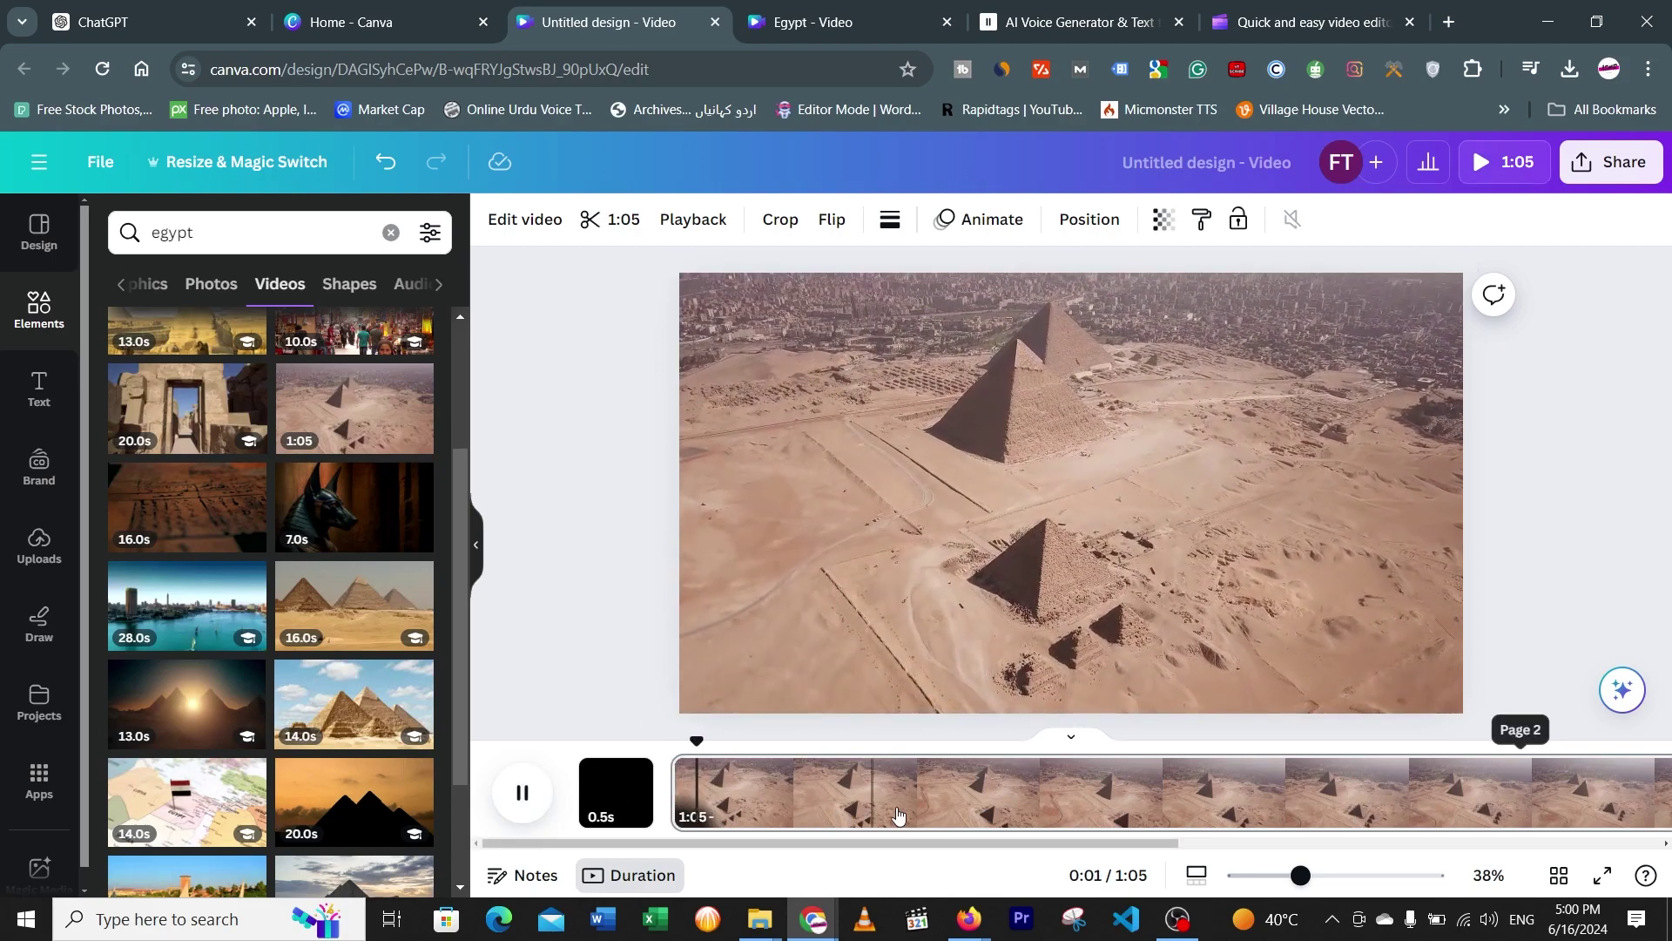
left_click(749, 540)
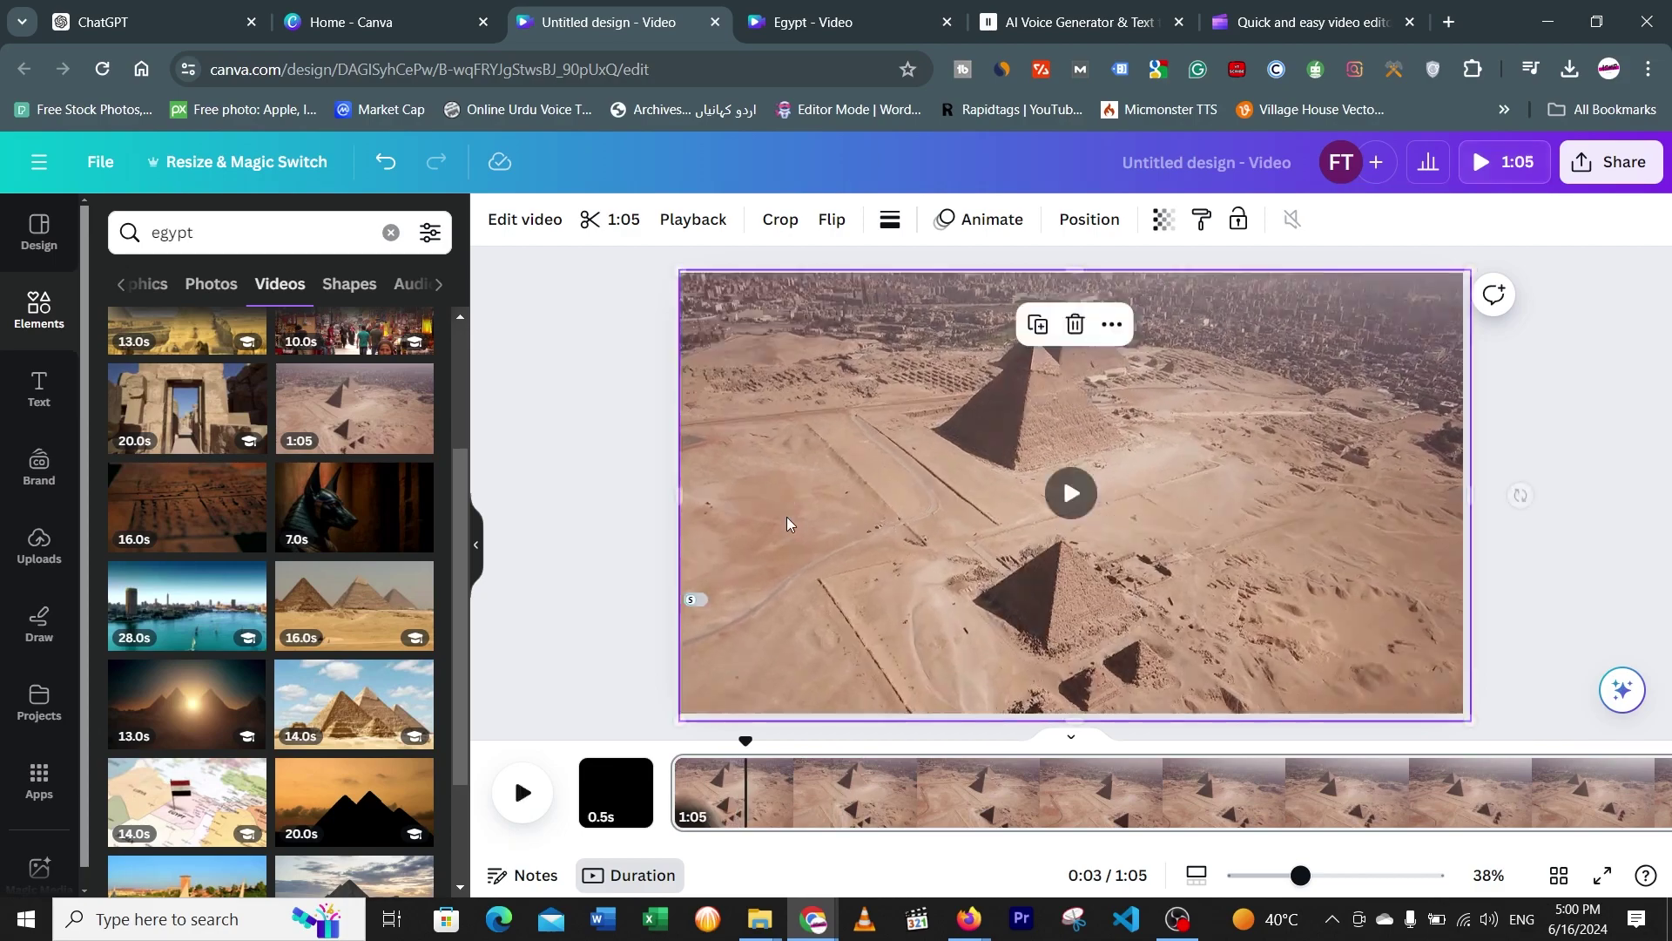
left_click(620, 219)
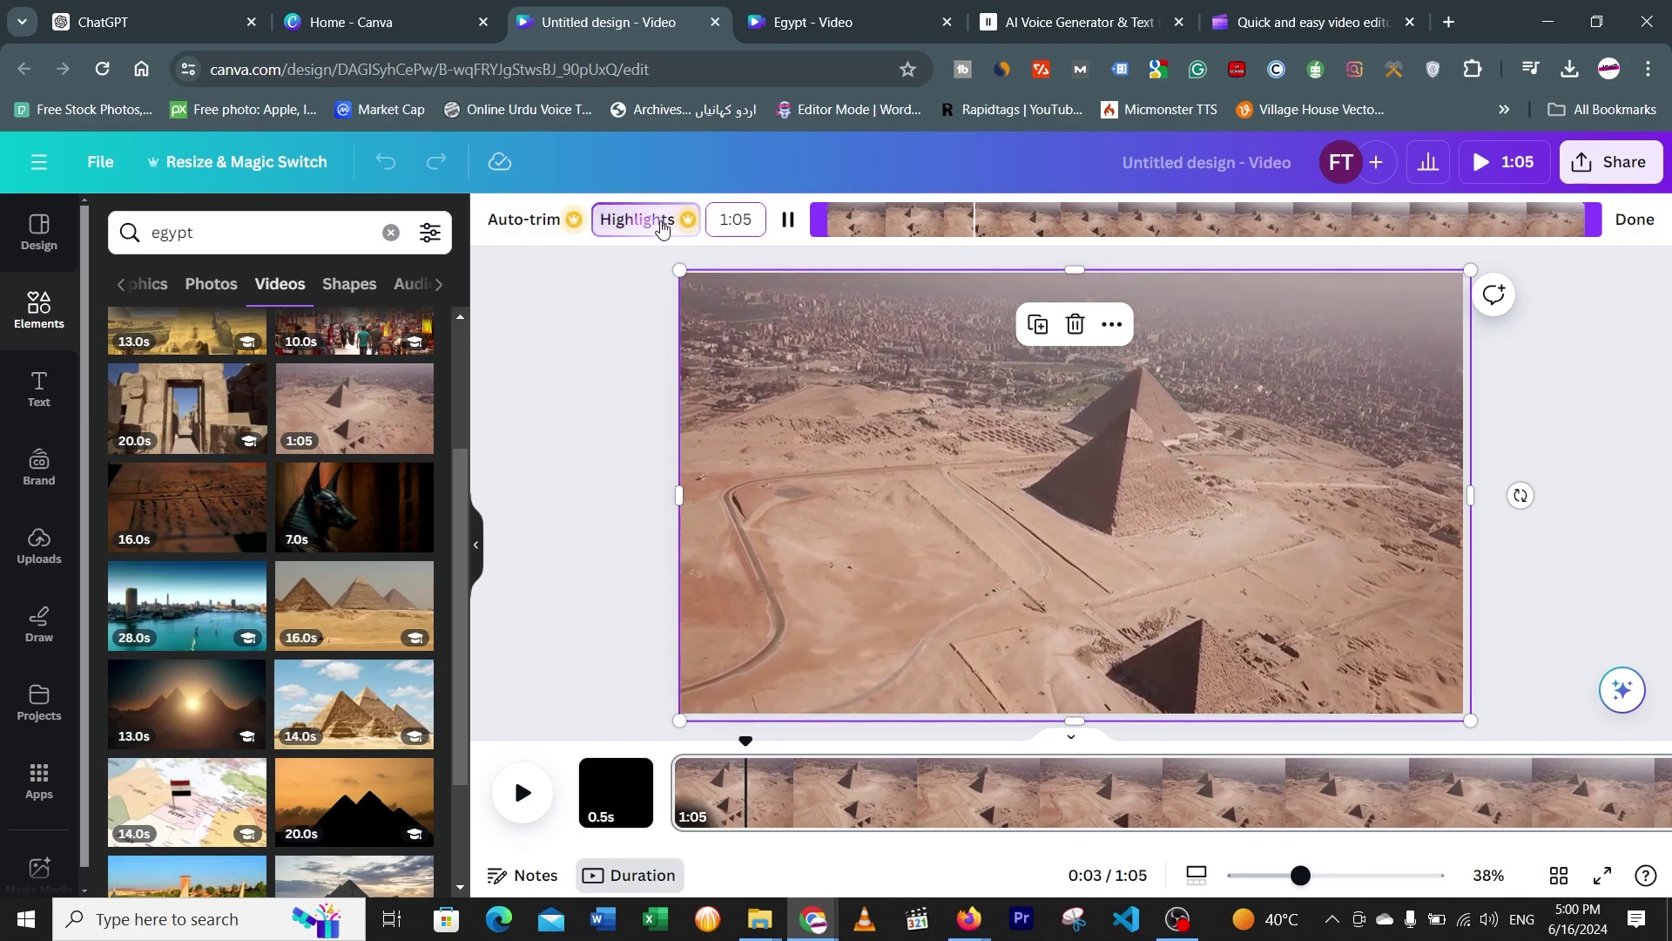
left_click_drag(752, 220, 681, 226)
key("BackSpace")
type("5.")
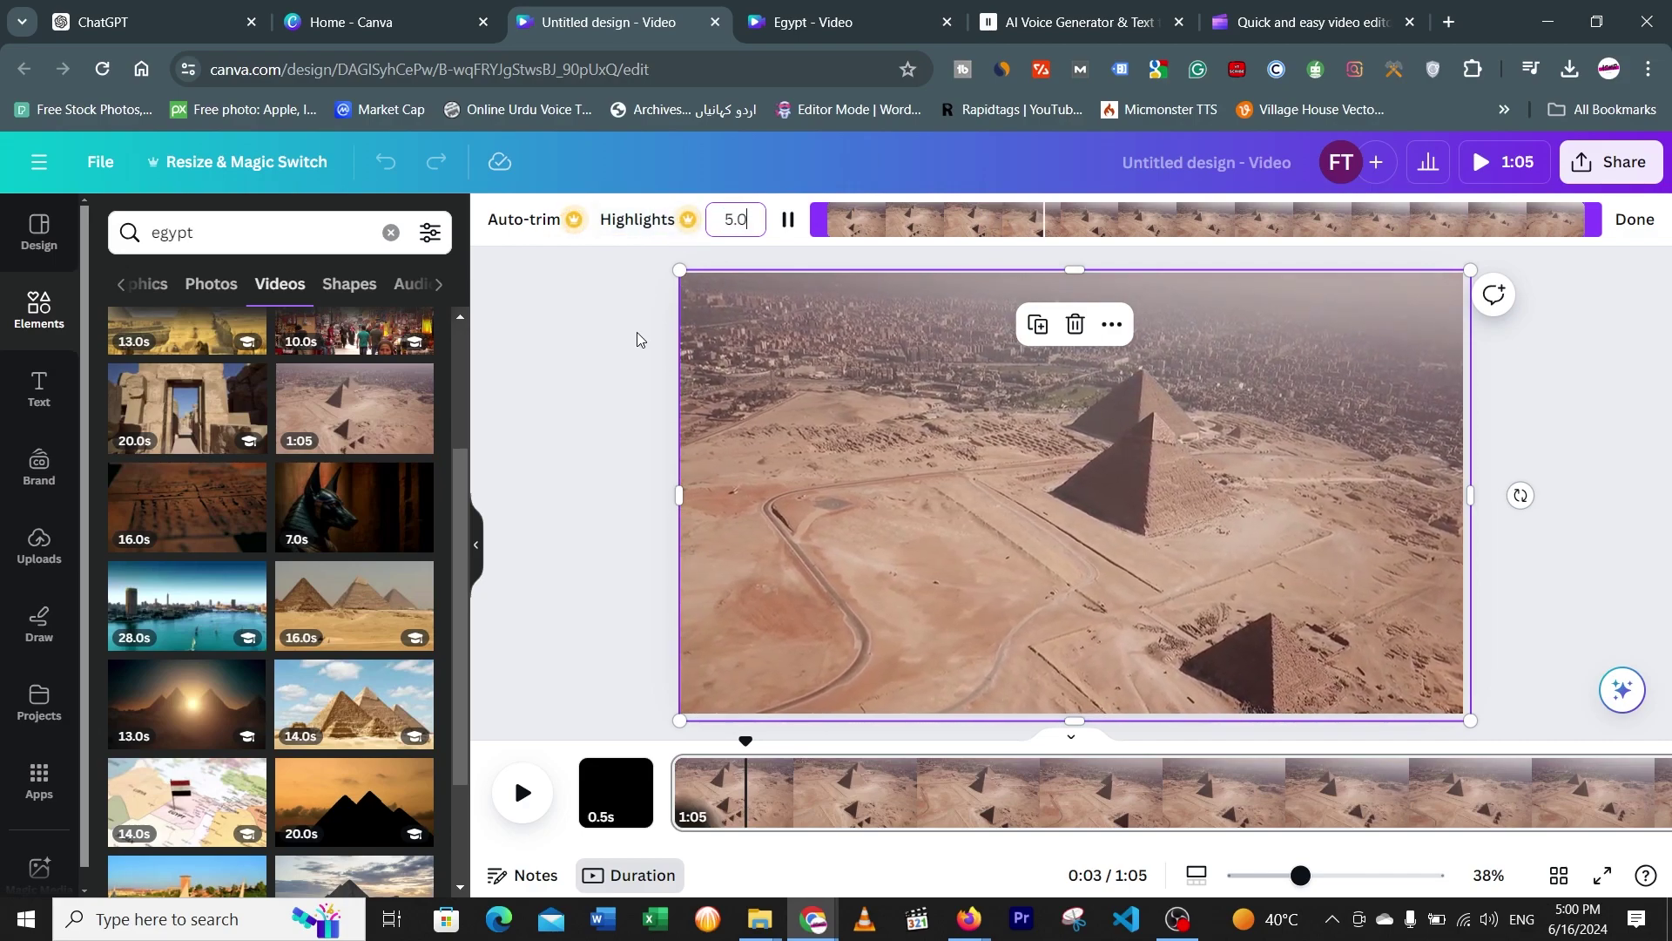
left_click(641, 339)
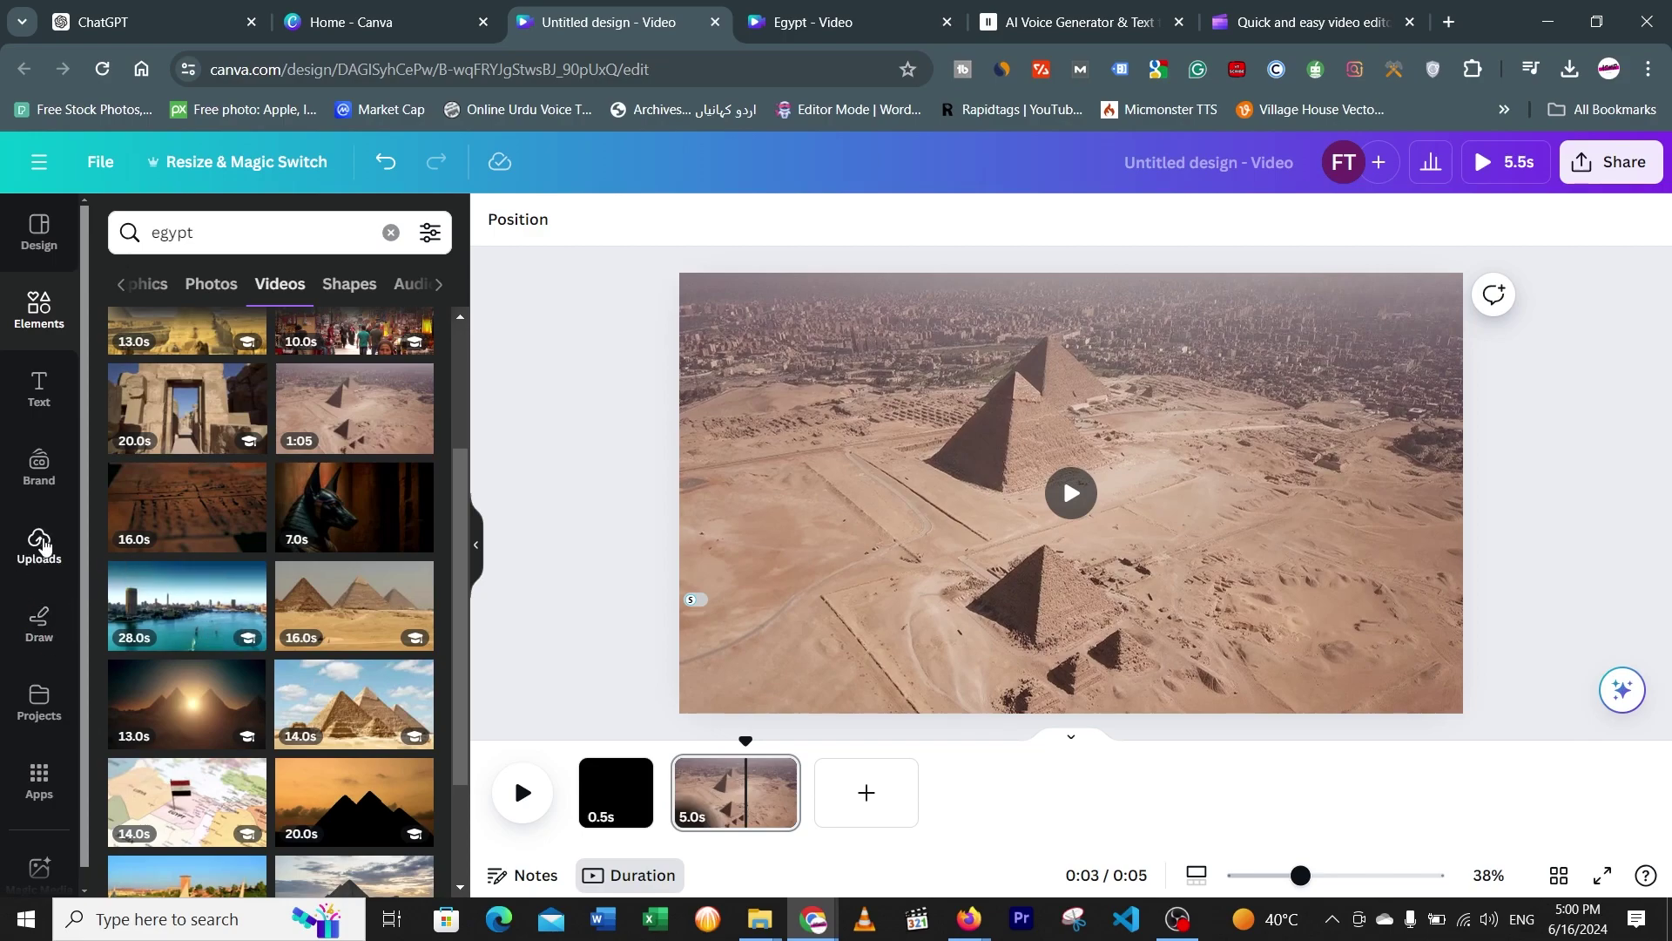
Search the Elements audio library for "timer"
left_click(42, 544)
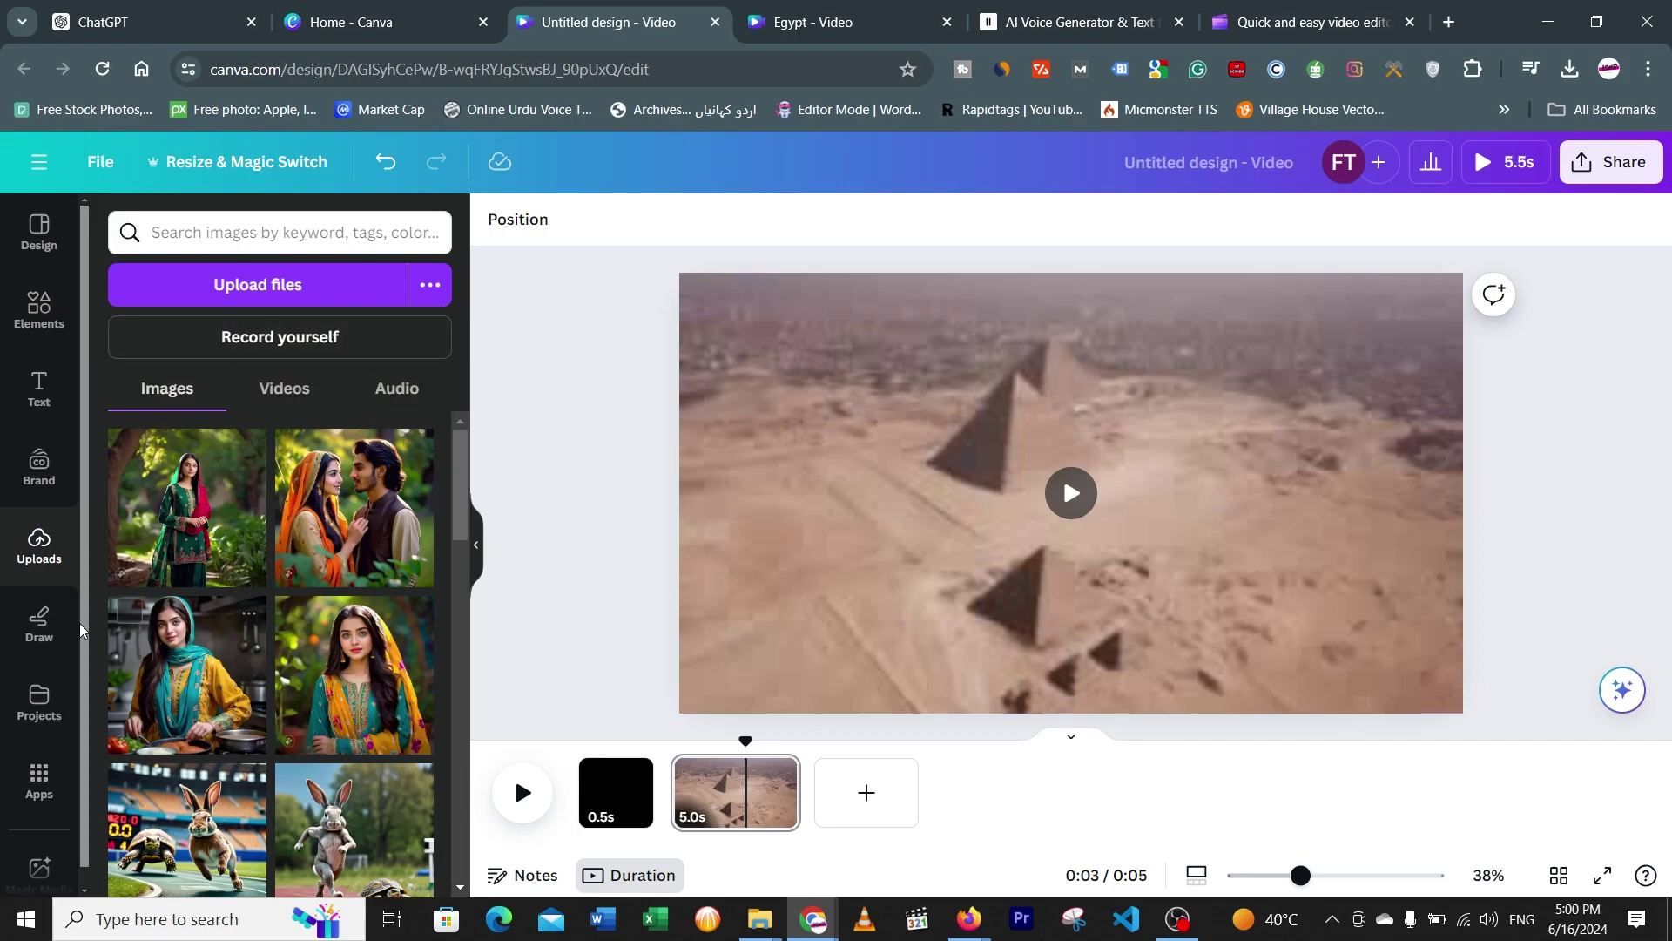
left_click(39, 309)
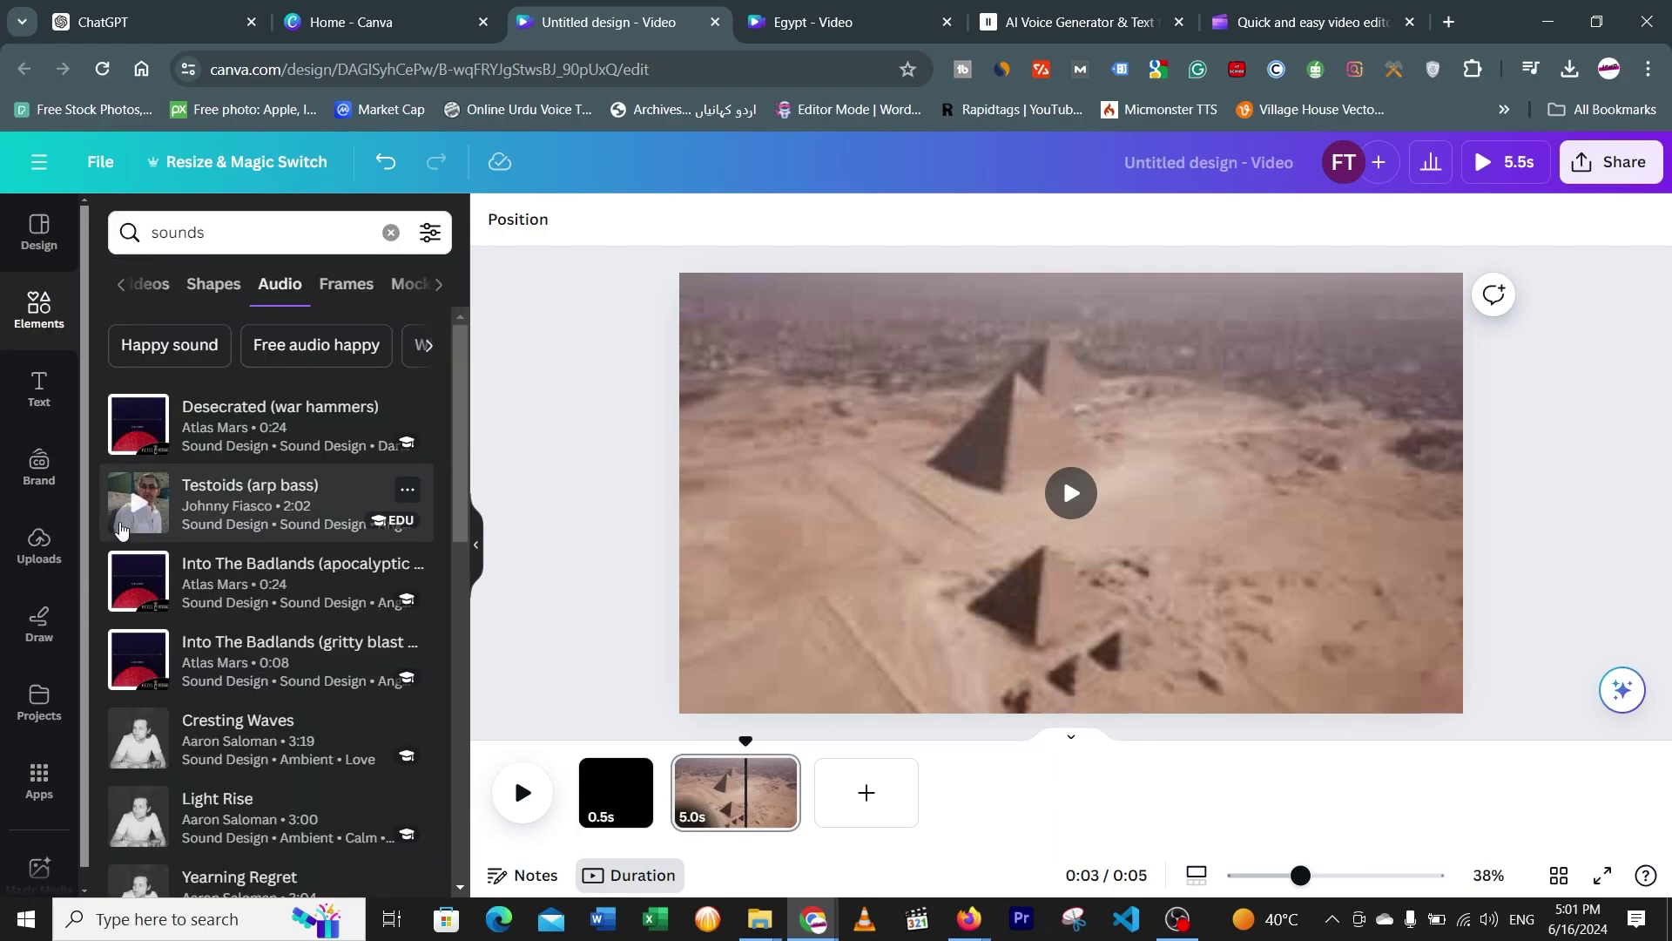
double_click(248, 229)
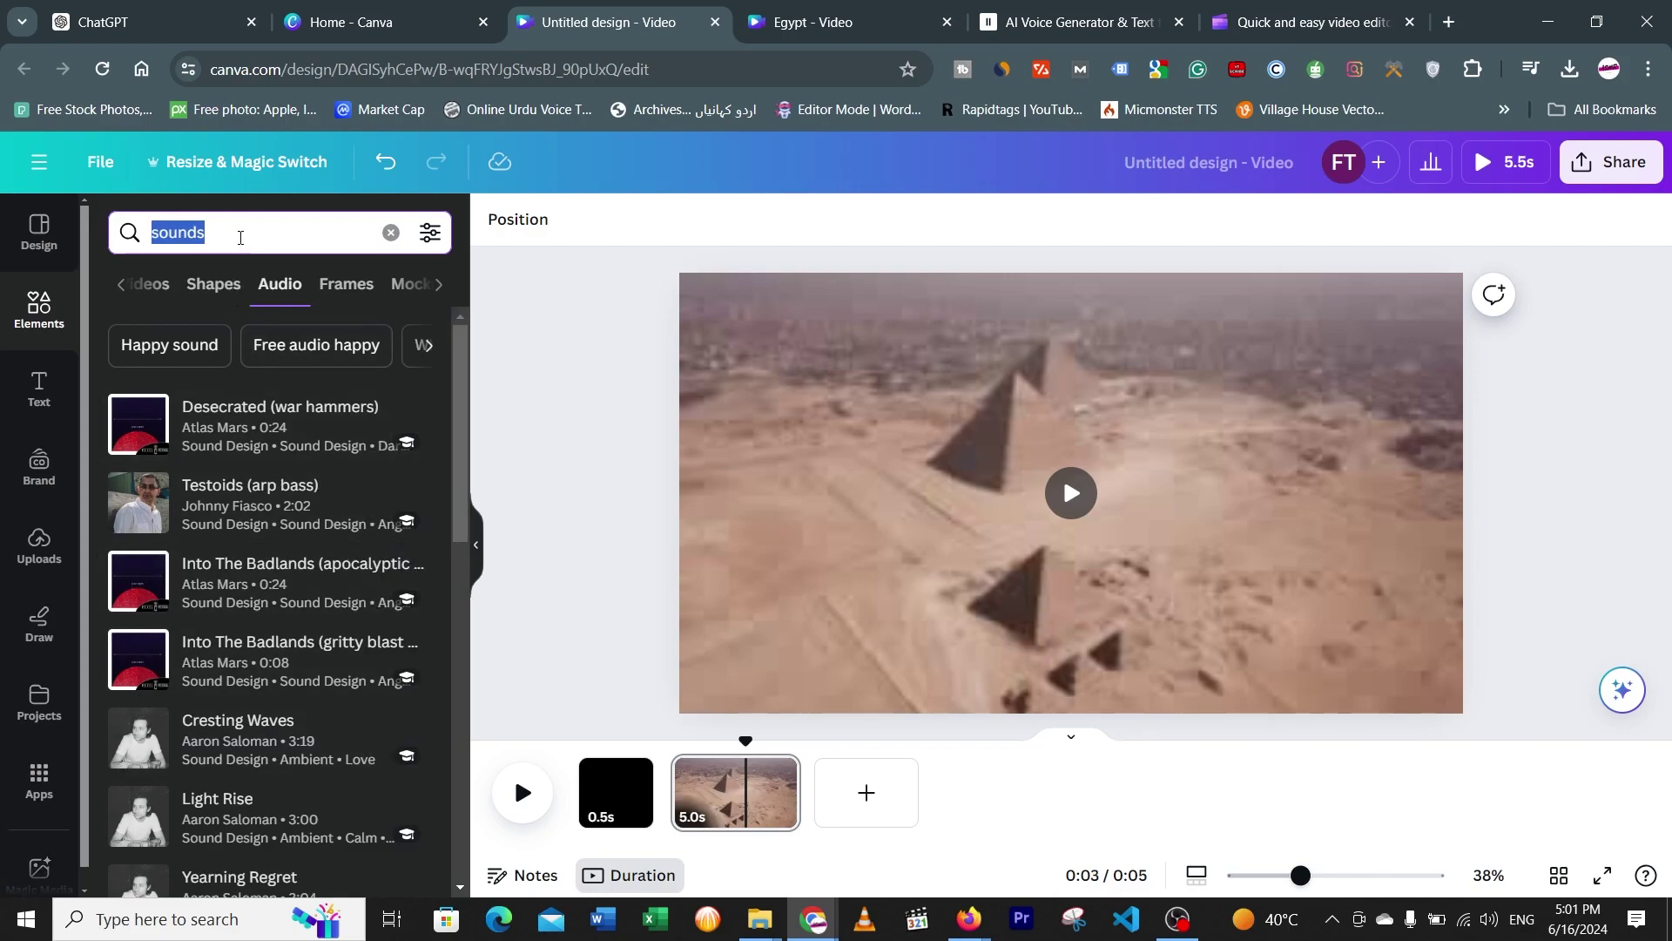
type("timer")
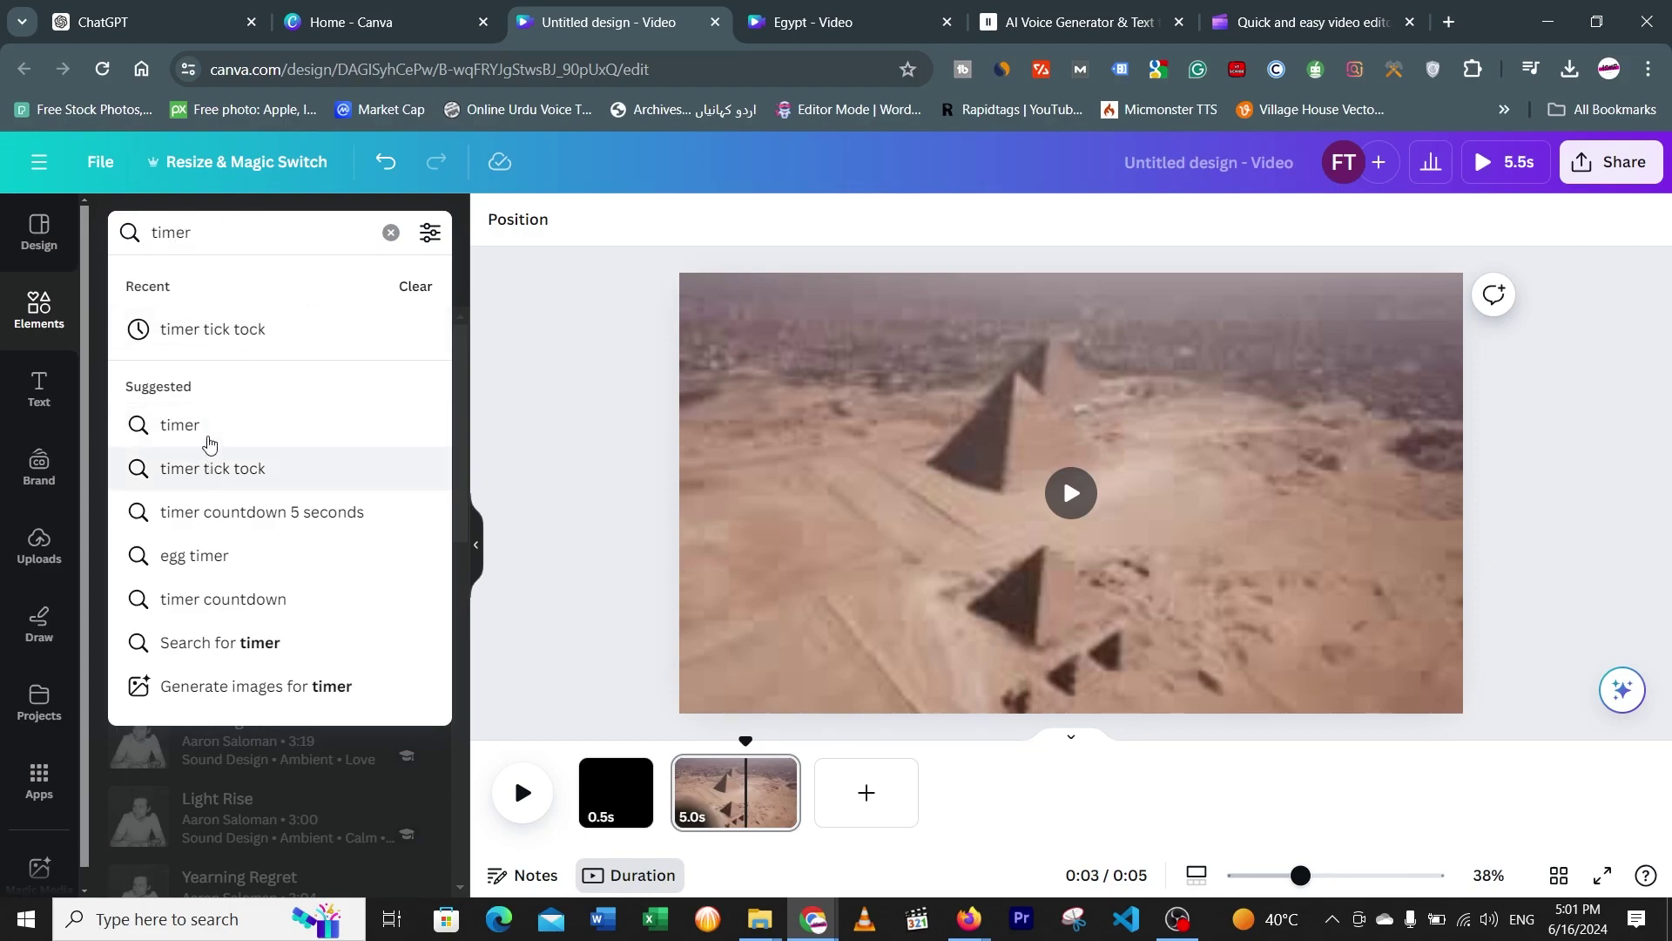
left_click(203, 433)
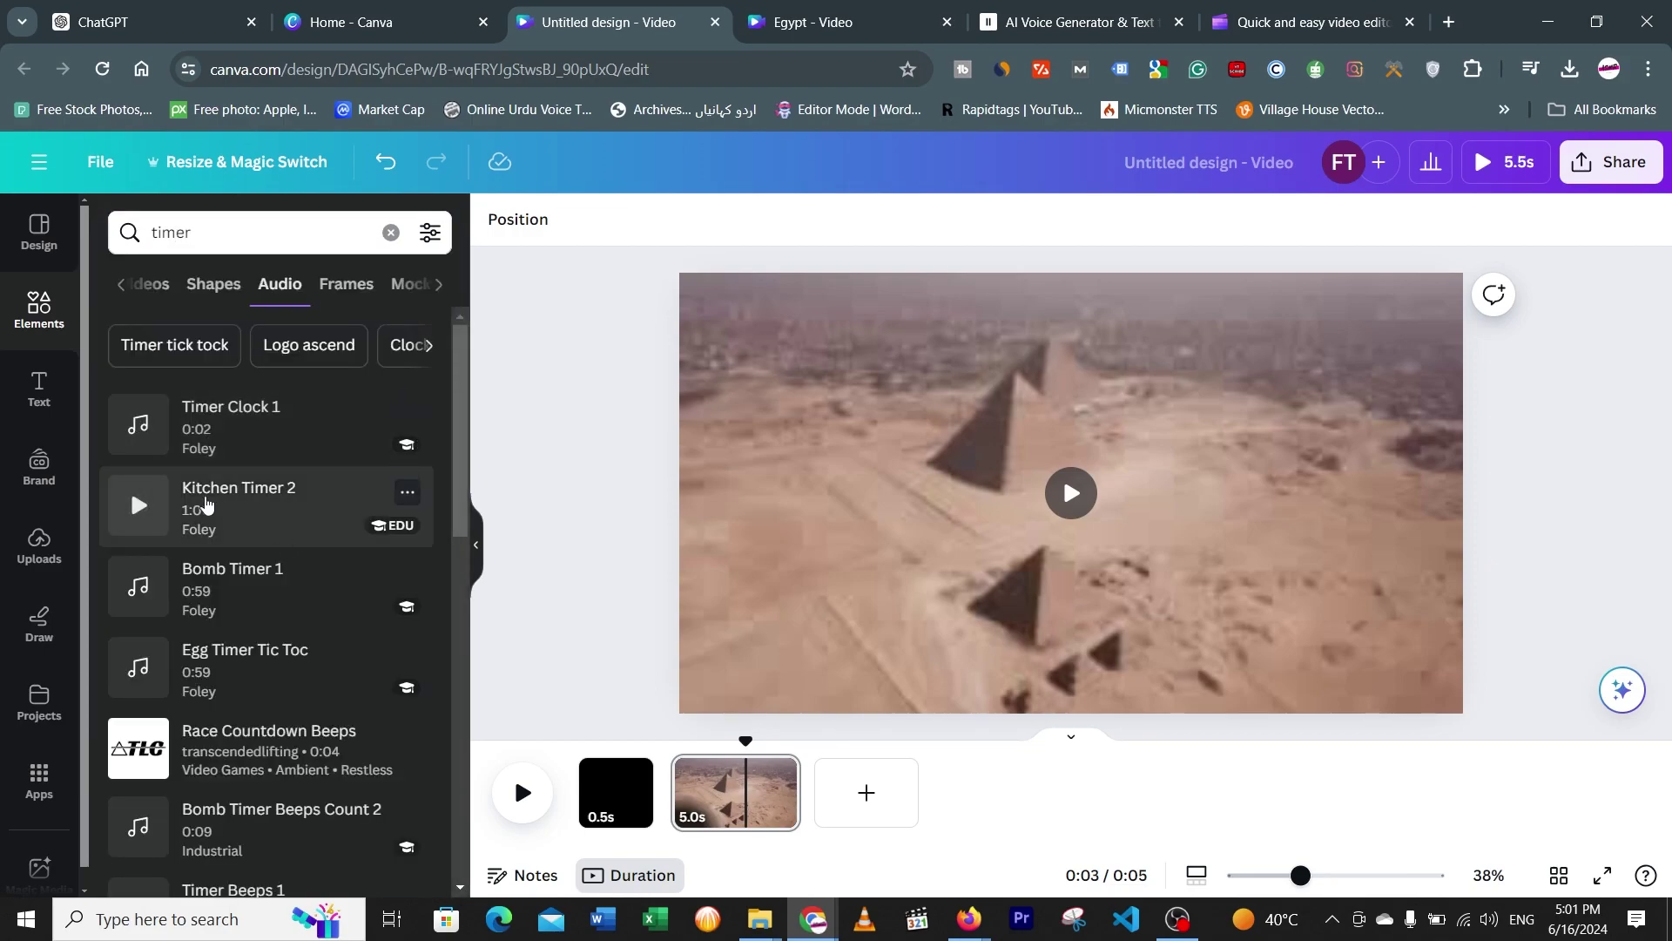
Preview Timer Clock 1 and Egg Timer Tic Toc, and place Egg Timer Tic Toc under the pyramids page, extended to 5.0 seconds
left_click(136, 432)
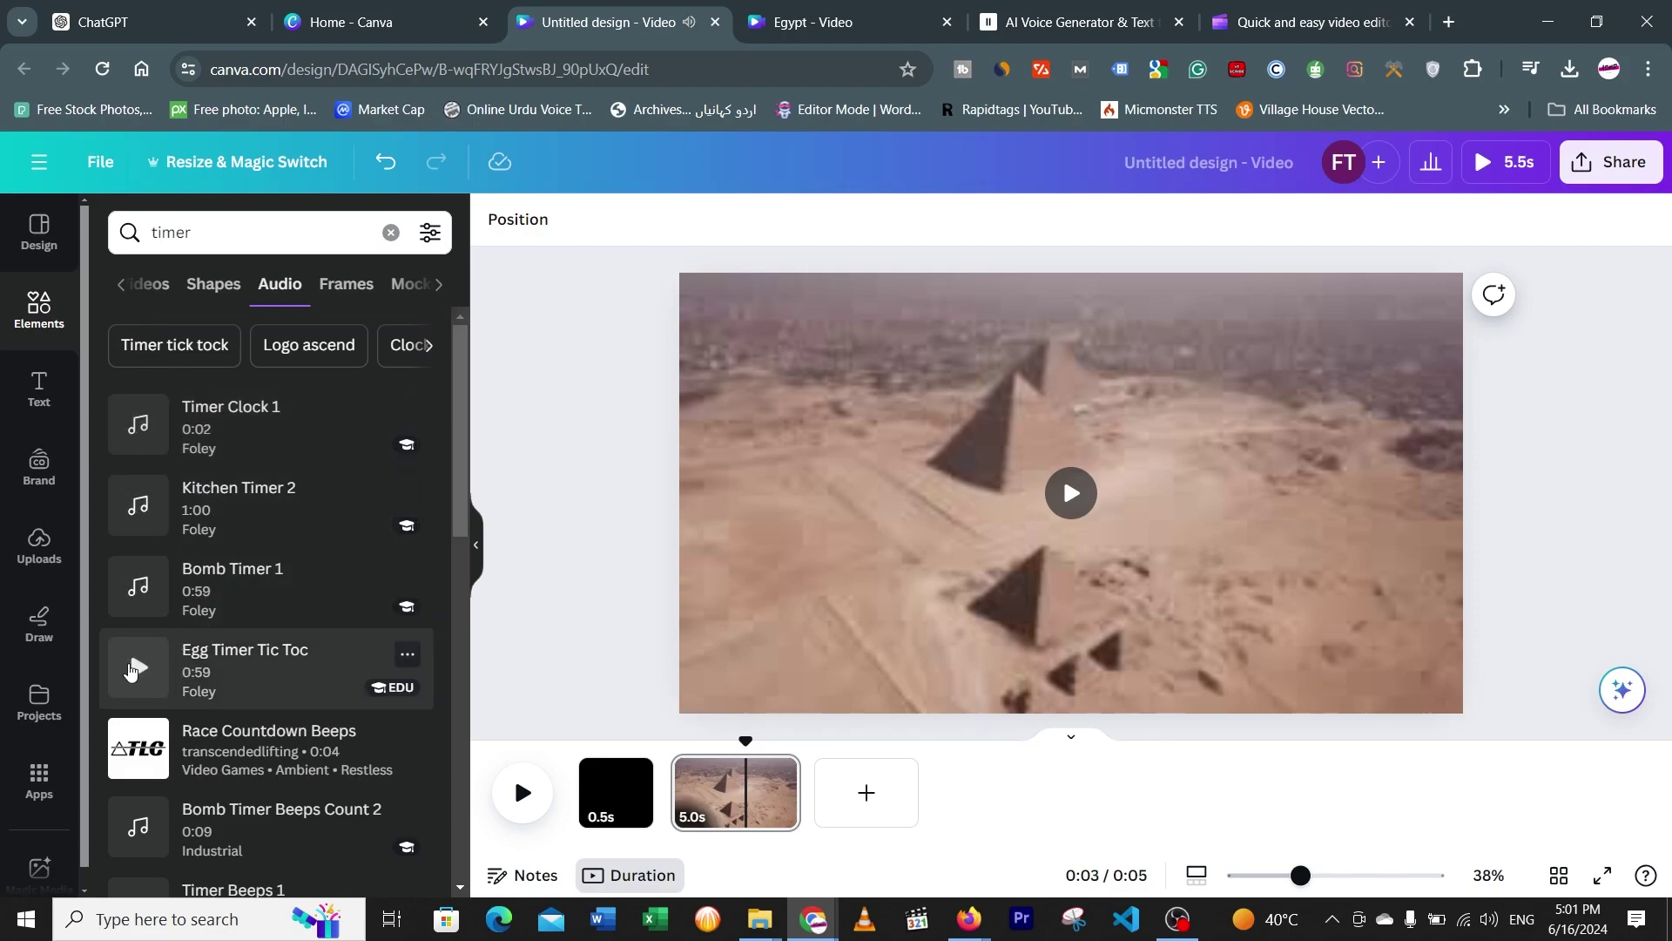
left_click(137, 668)
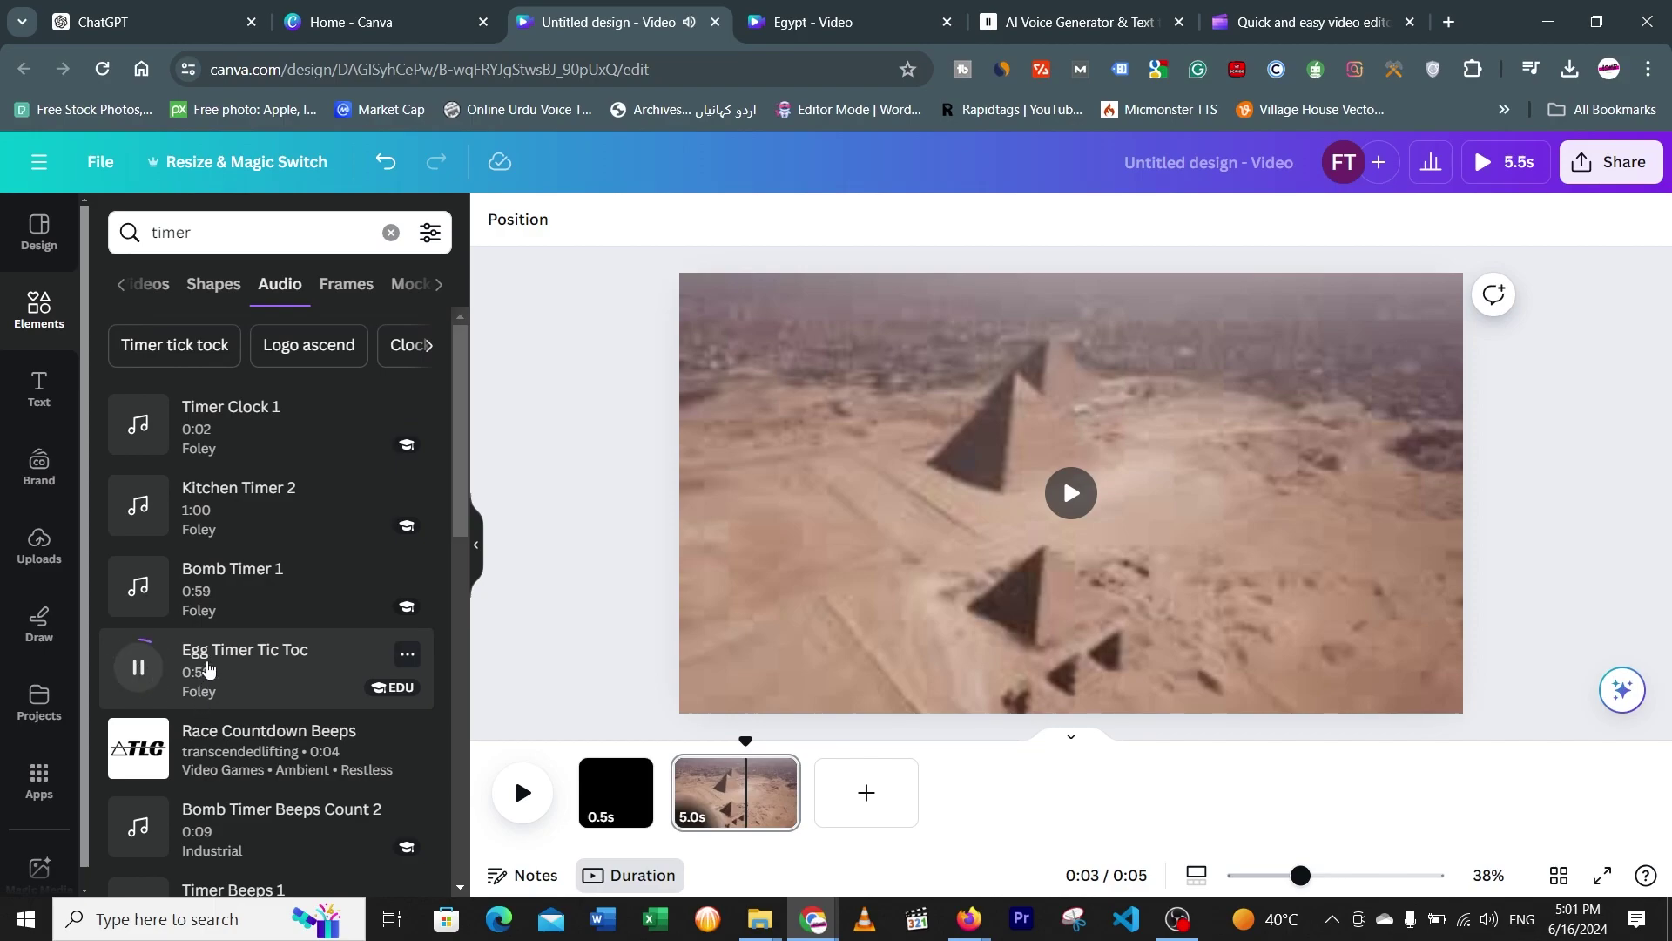
left_click_drag(248, 683, 697, 817)
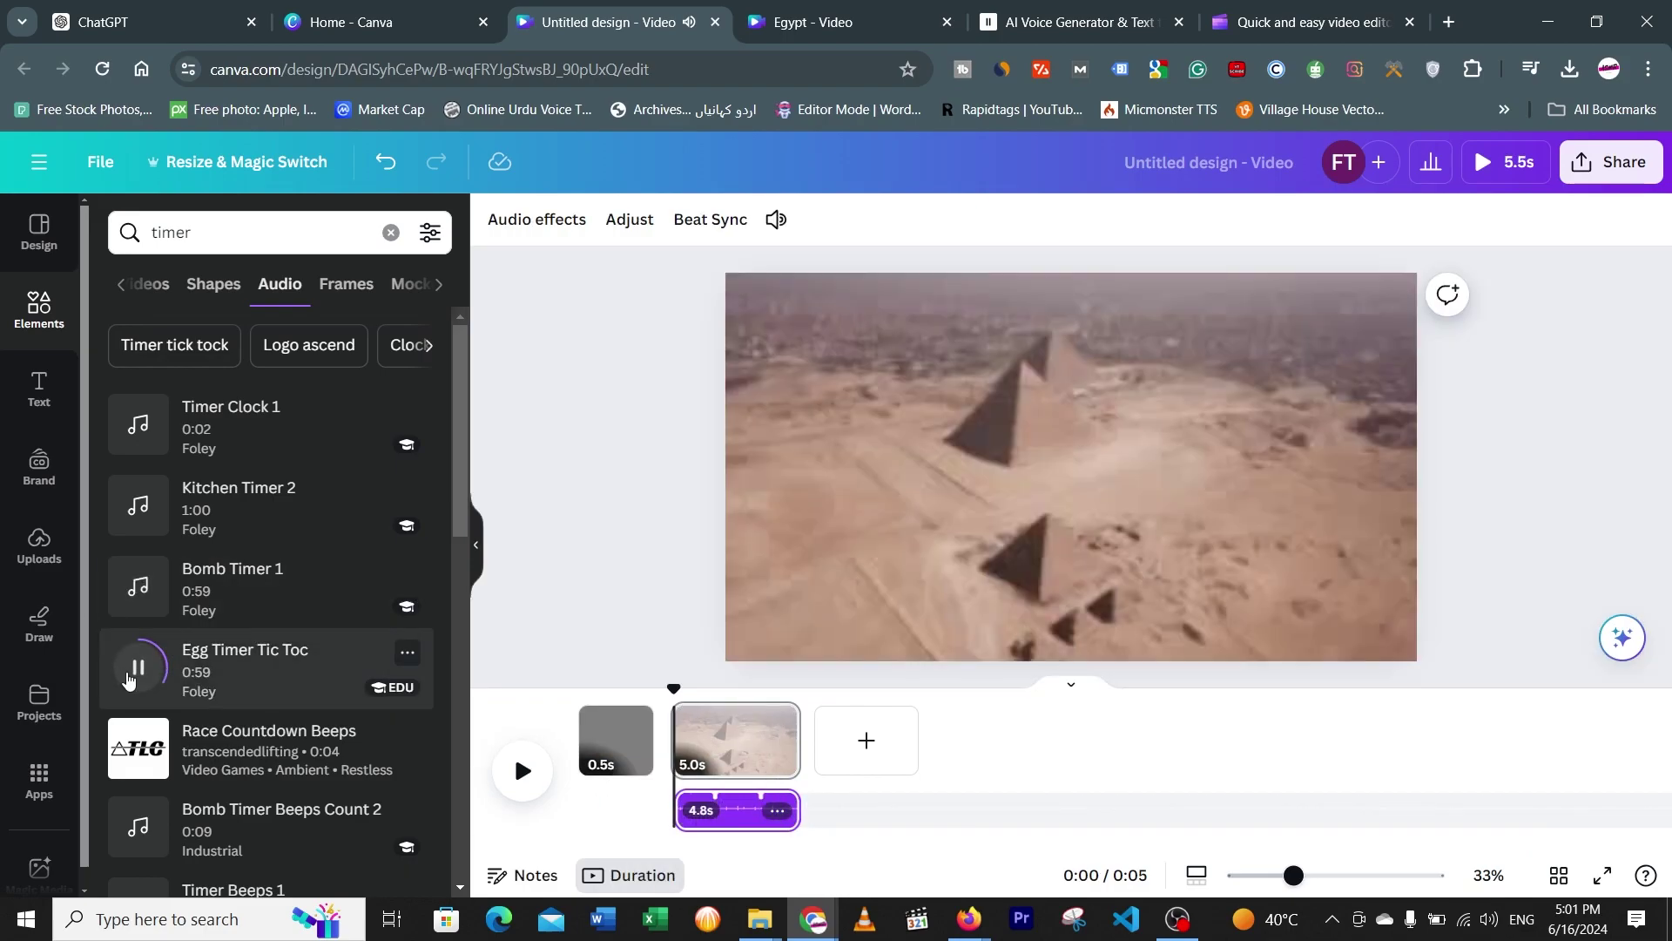
left_click(137, 666)
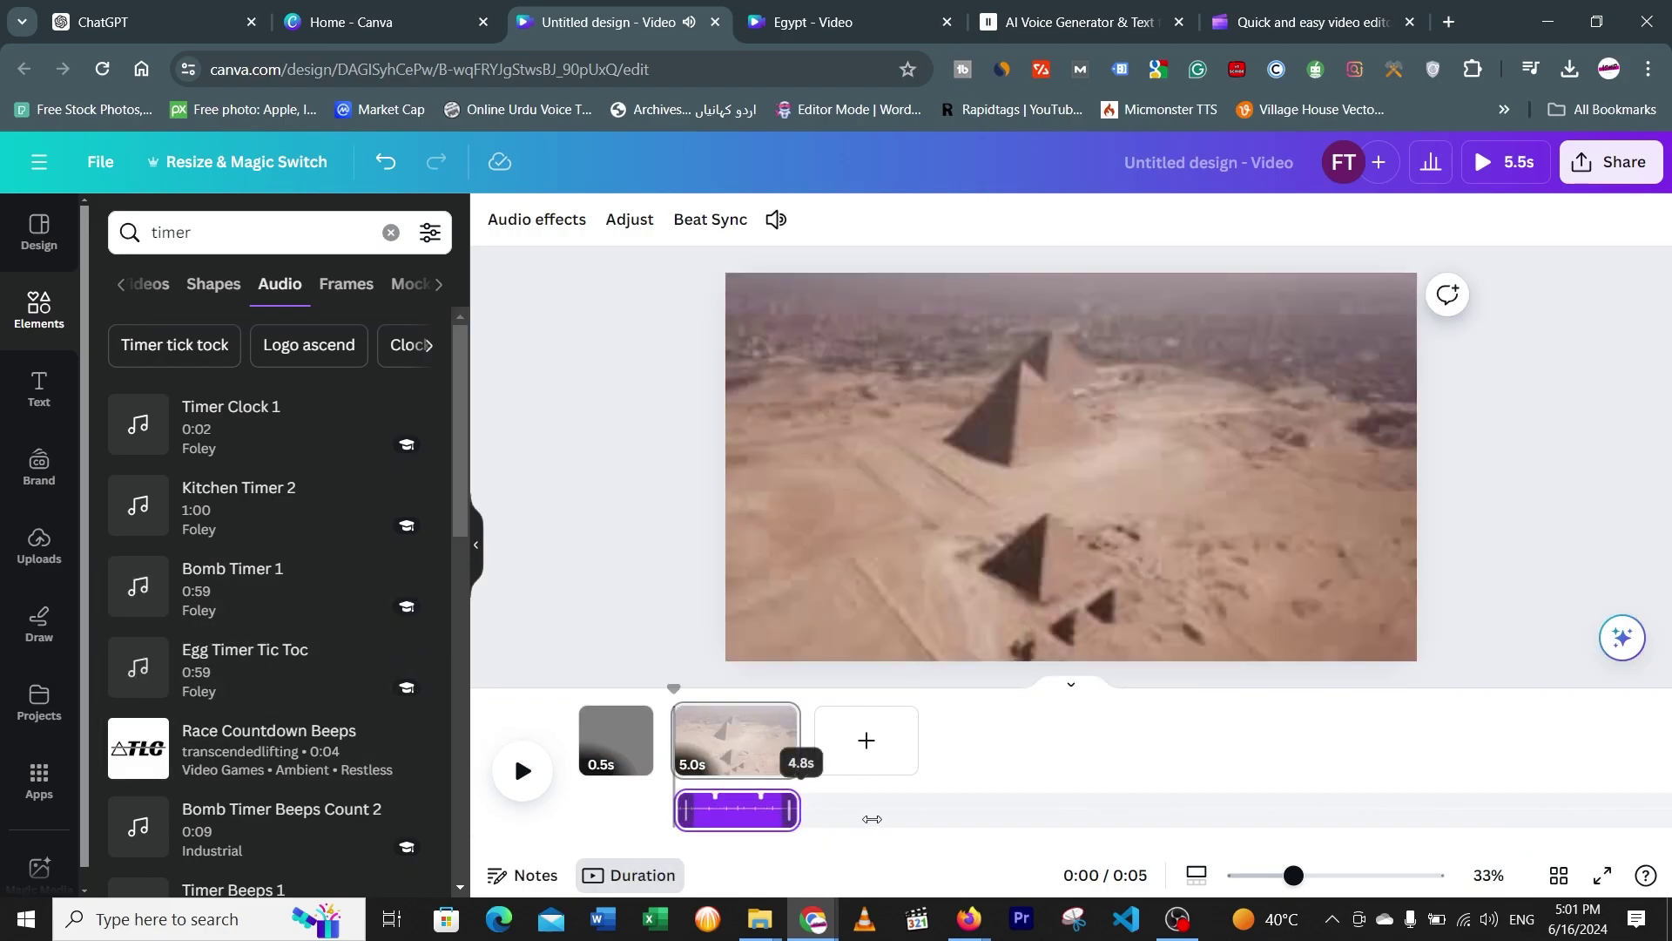
mouse_move(669, 818)
left_mouse_down()
mouse_move(547, 810)
mouse_move(643, 810)
left_mouse_up()
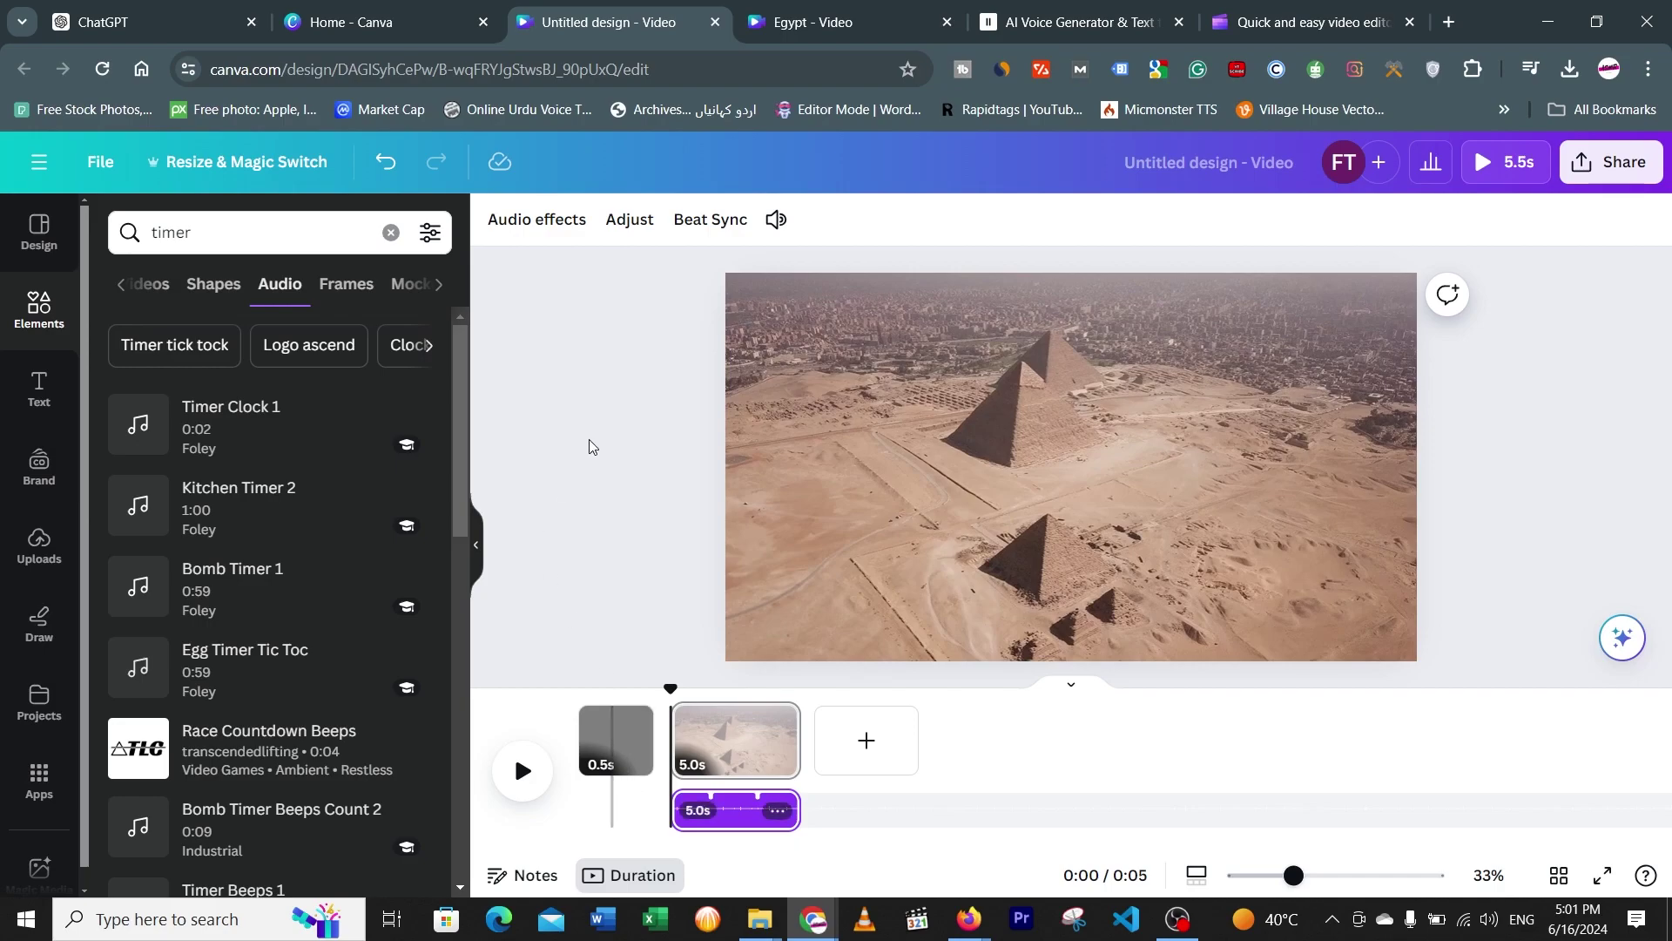
mouse_move(751, 924)
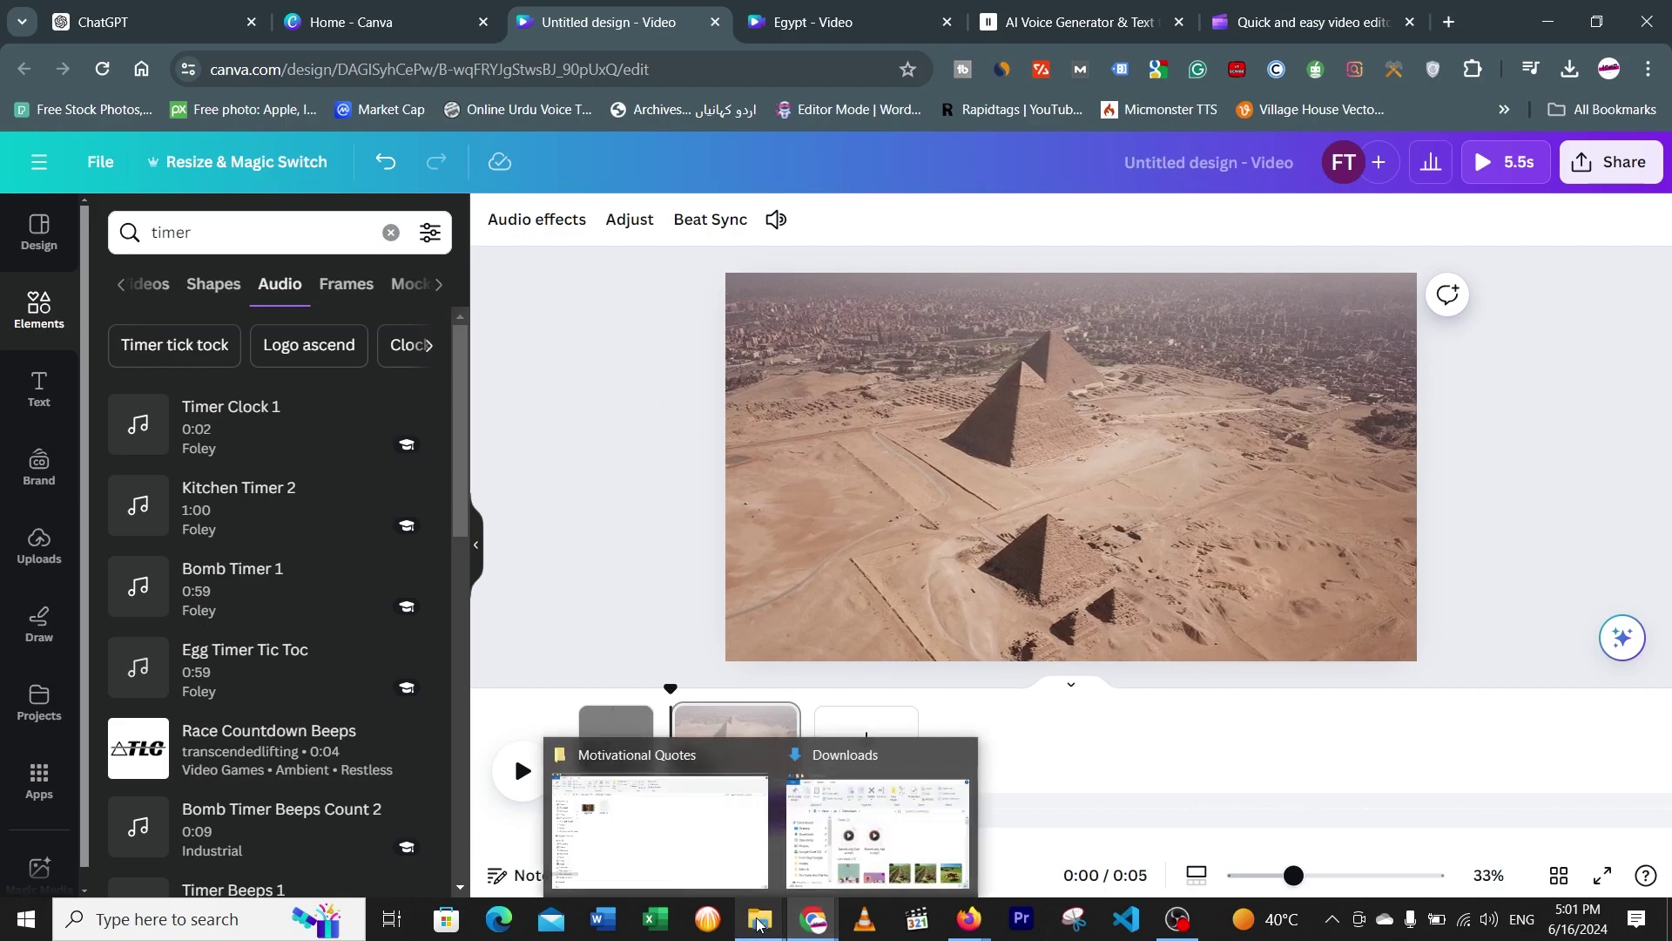
left_click(1080, 22)
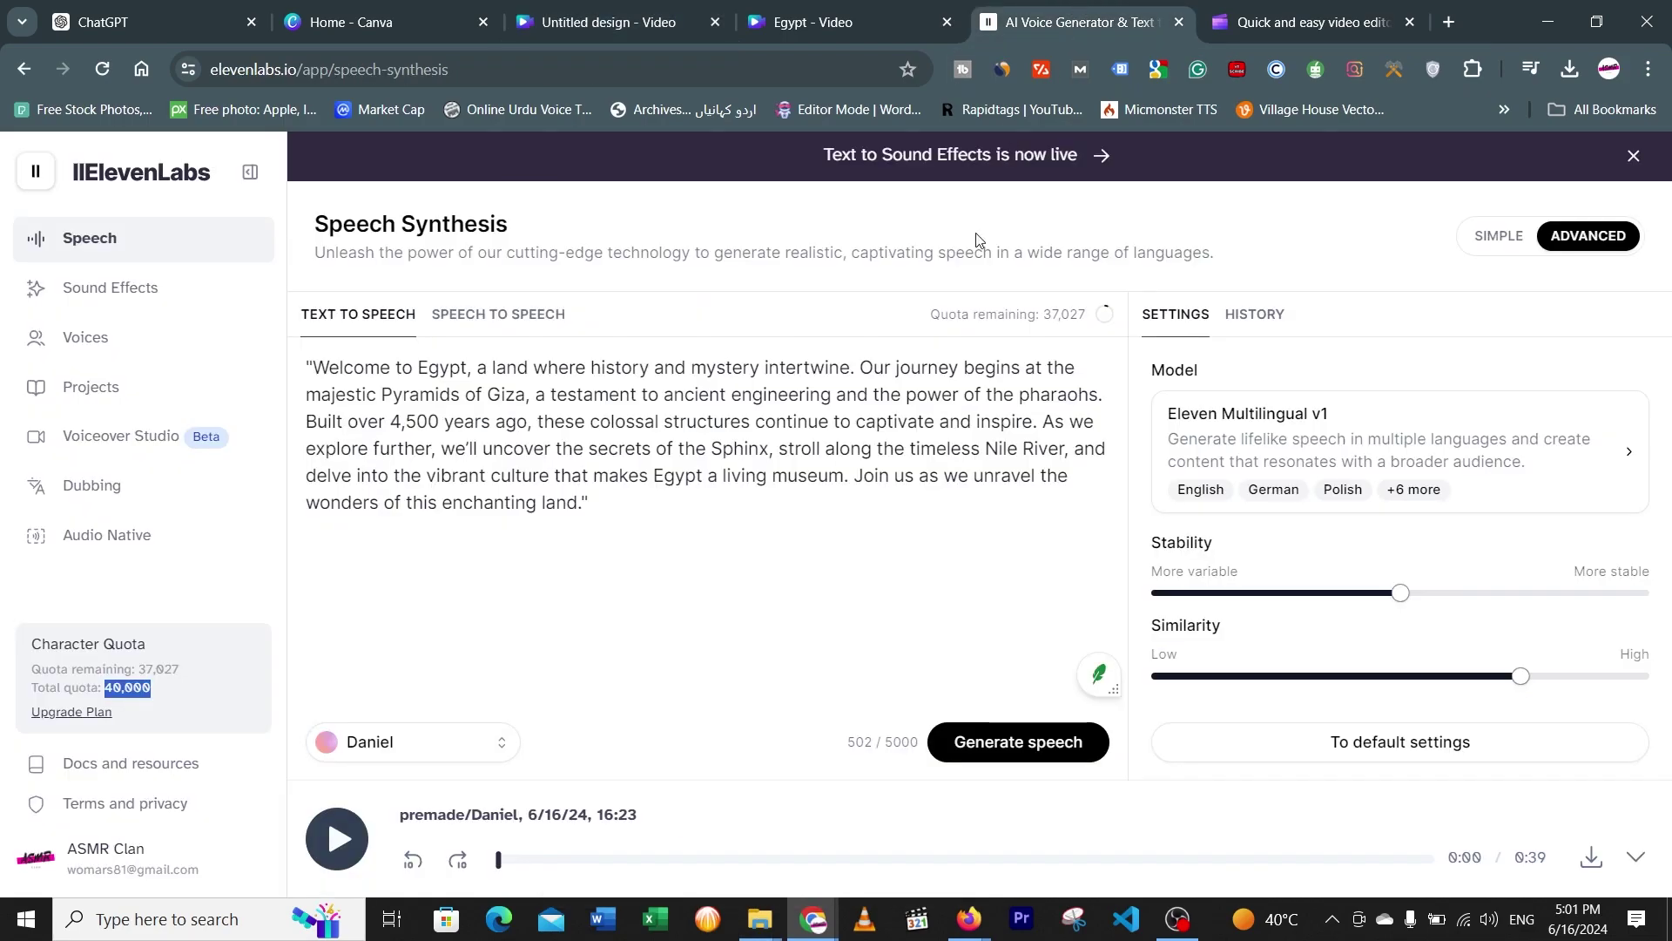
left_click(818, 925)
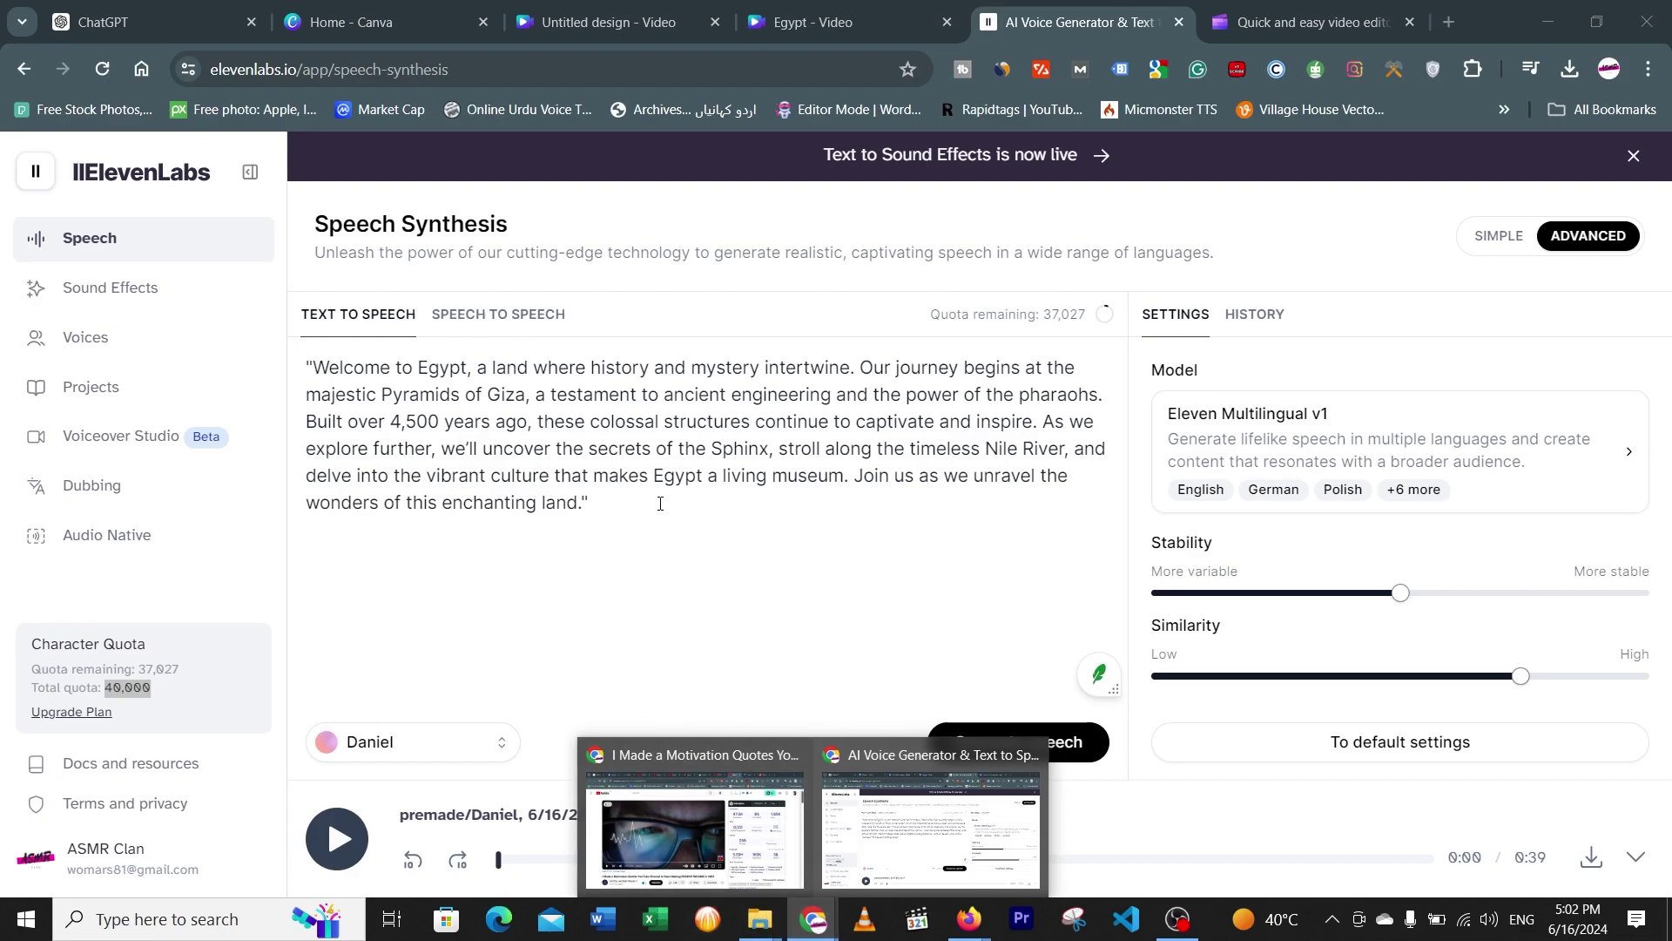
left_click(609, 22)
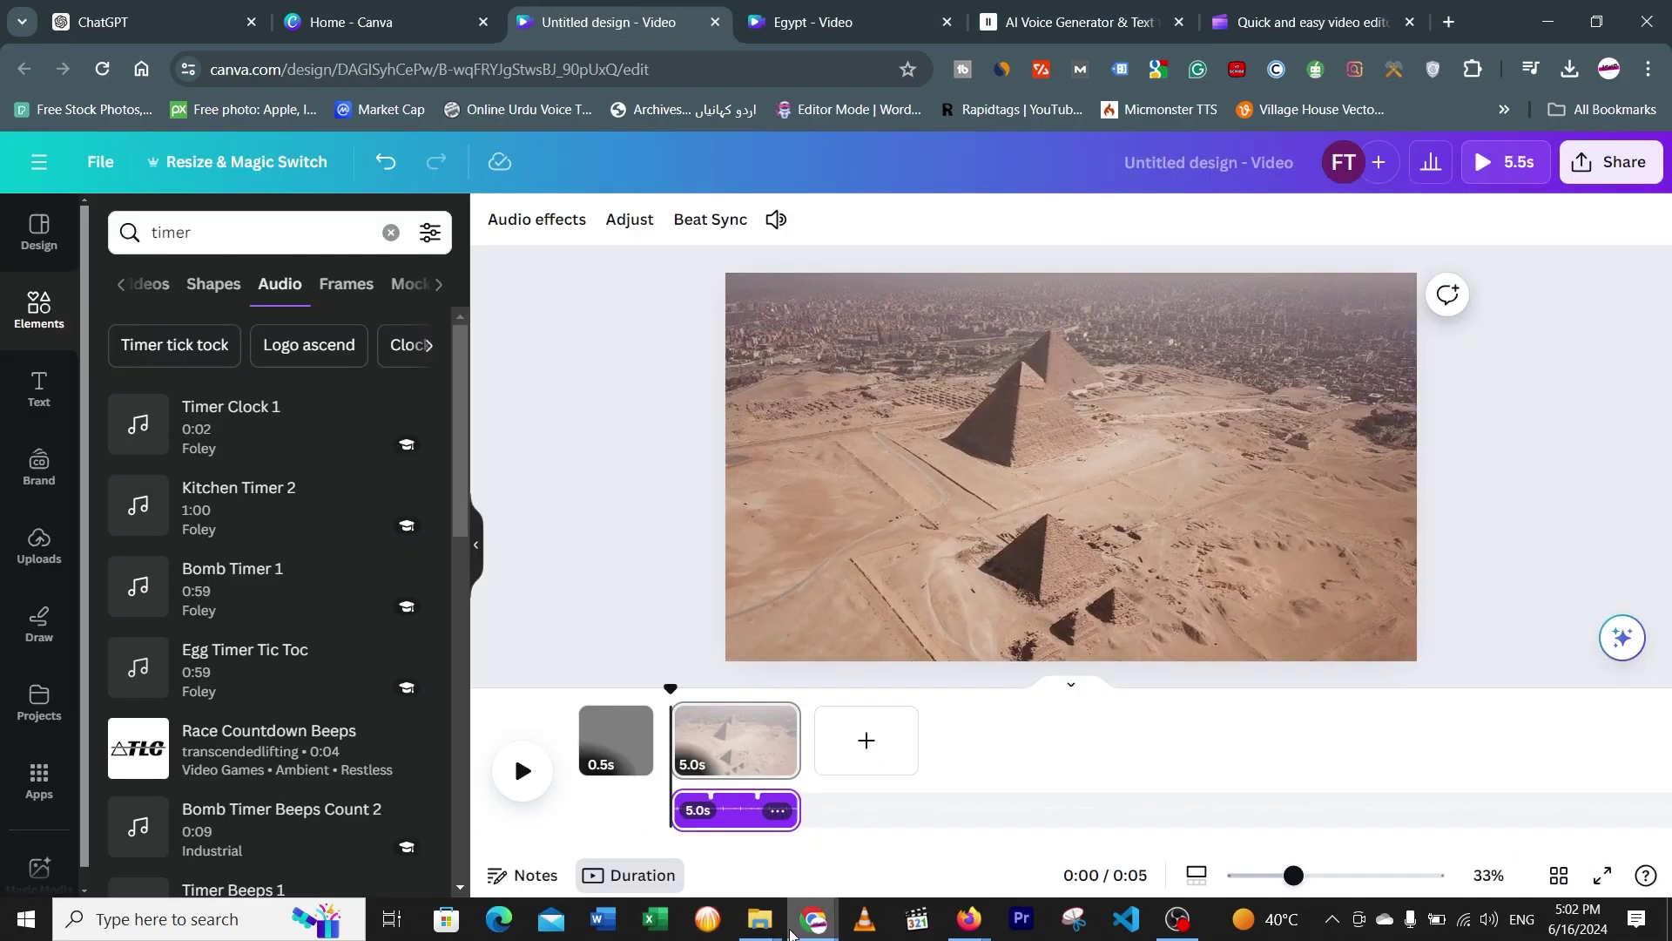
Upload ElevenLabs_Daniel.mp3 from the Downloads folder and add it to the timeline, starting with the pyramids page
mouse_move(762, 930)
left_click(818, 819)
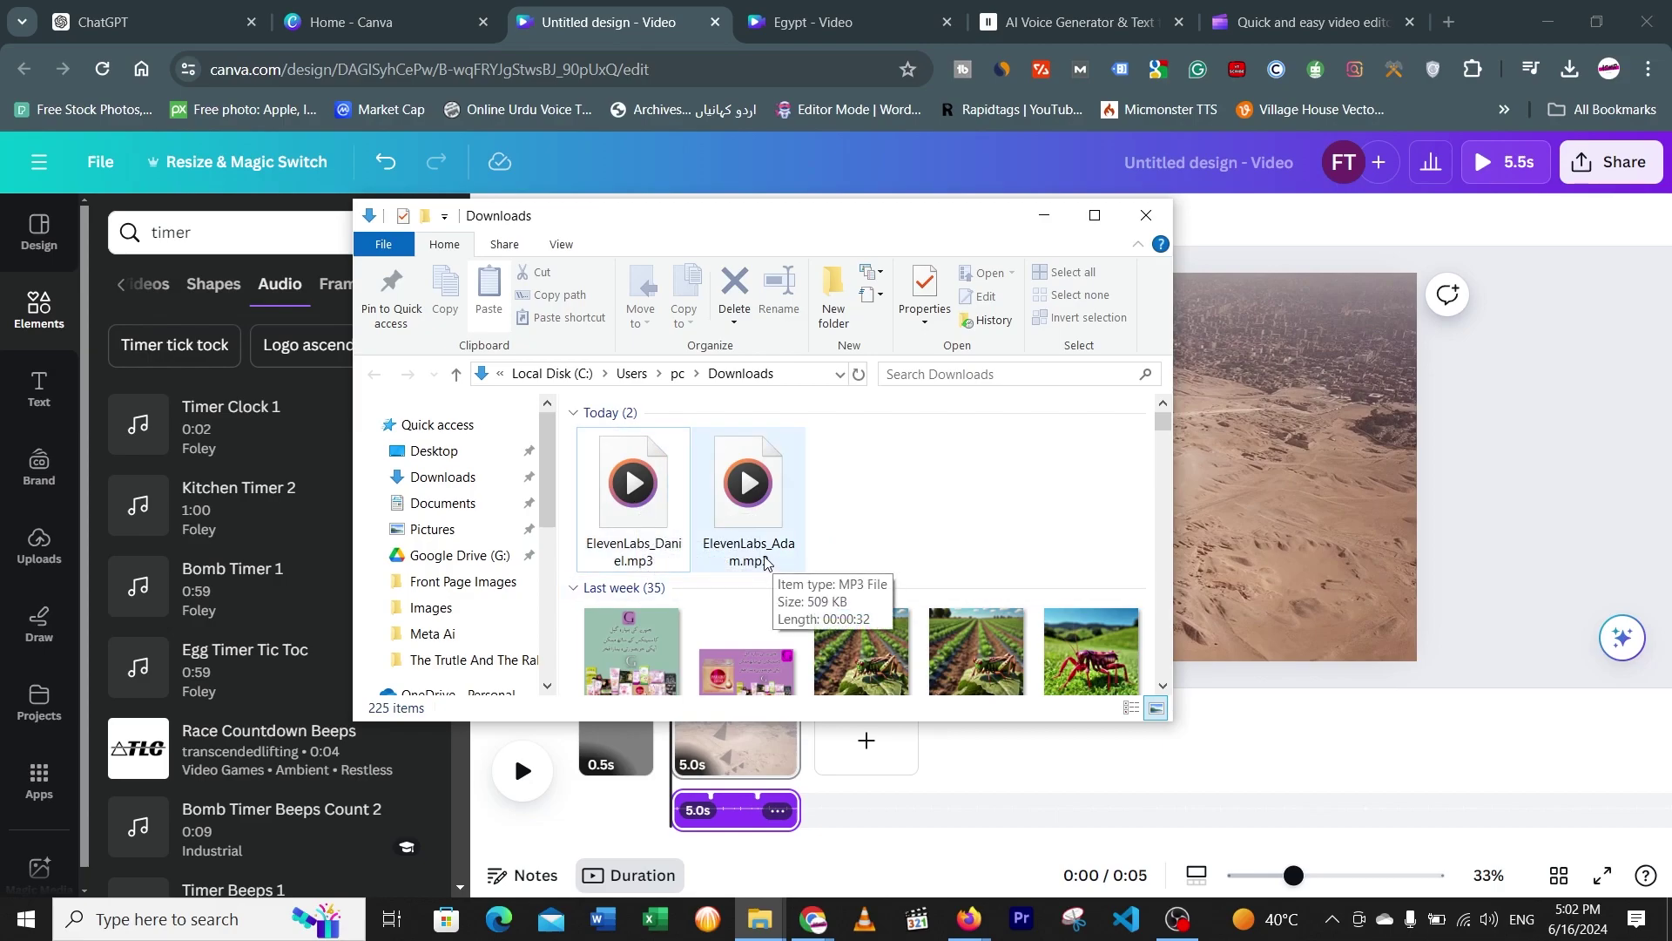
left_click_drag(633, 484, 849, 841)
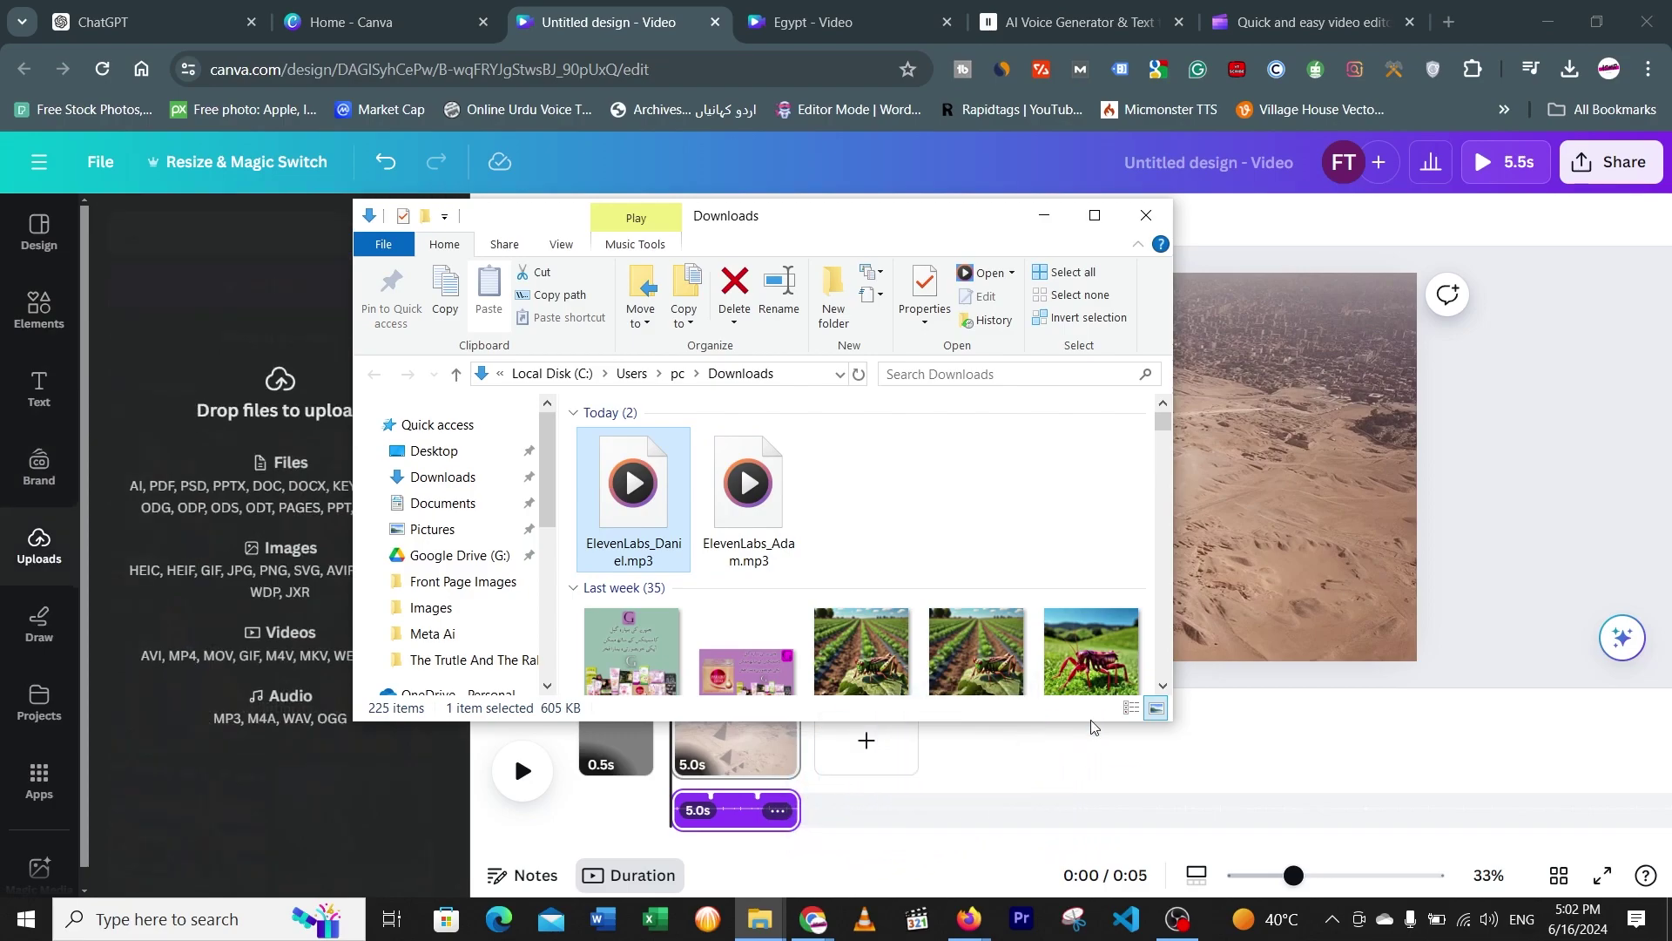
left_click(1089, 724)
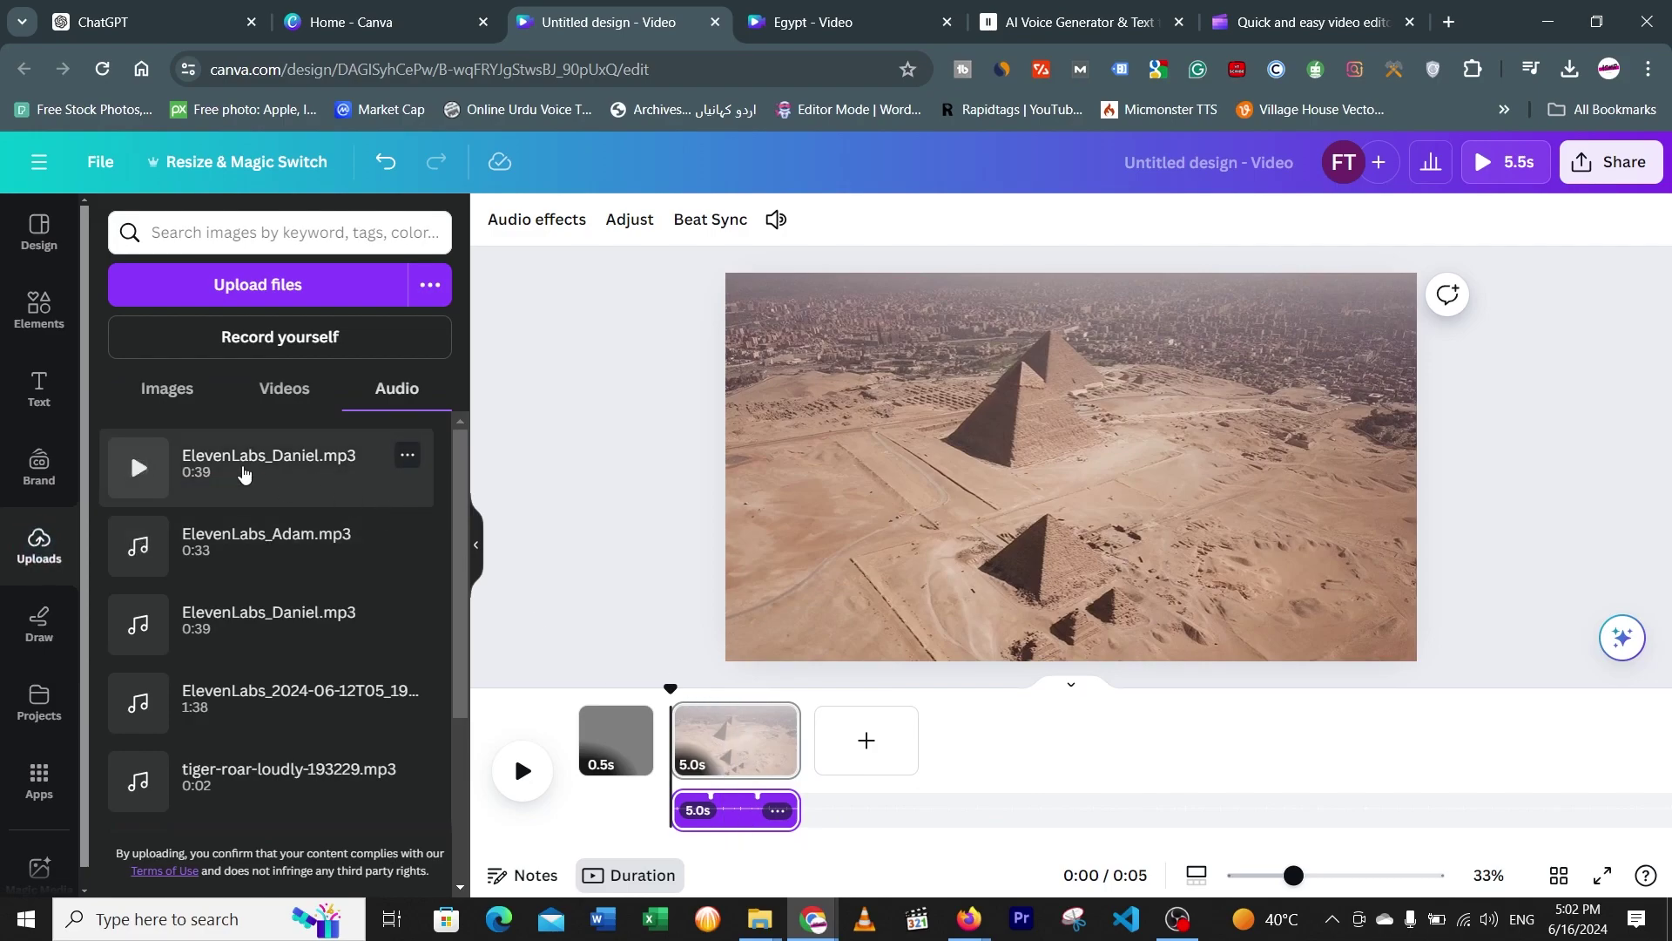
left_click(197, 478)
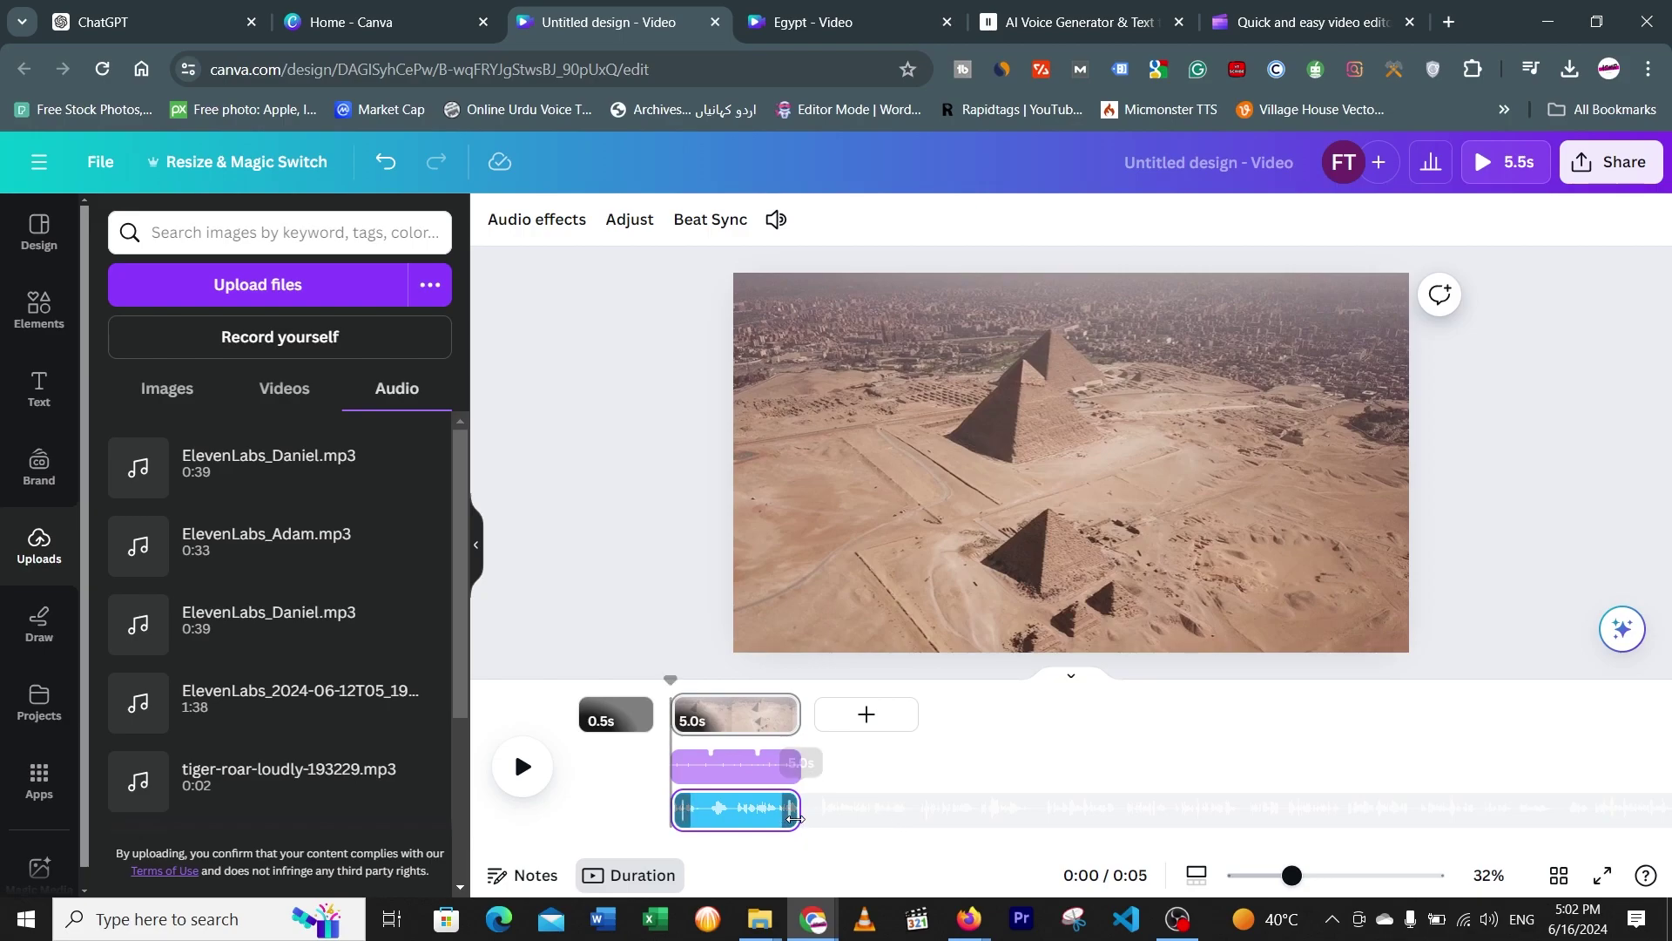
left_click_drag(684, 818, 578, 767)
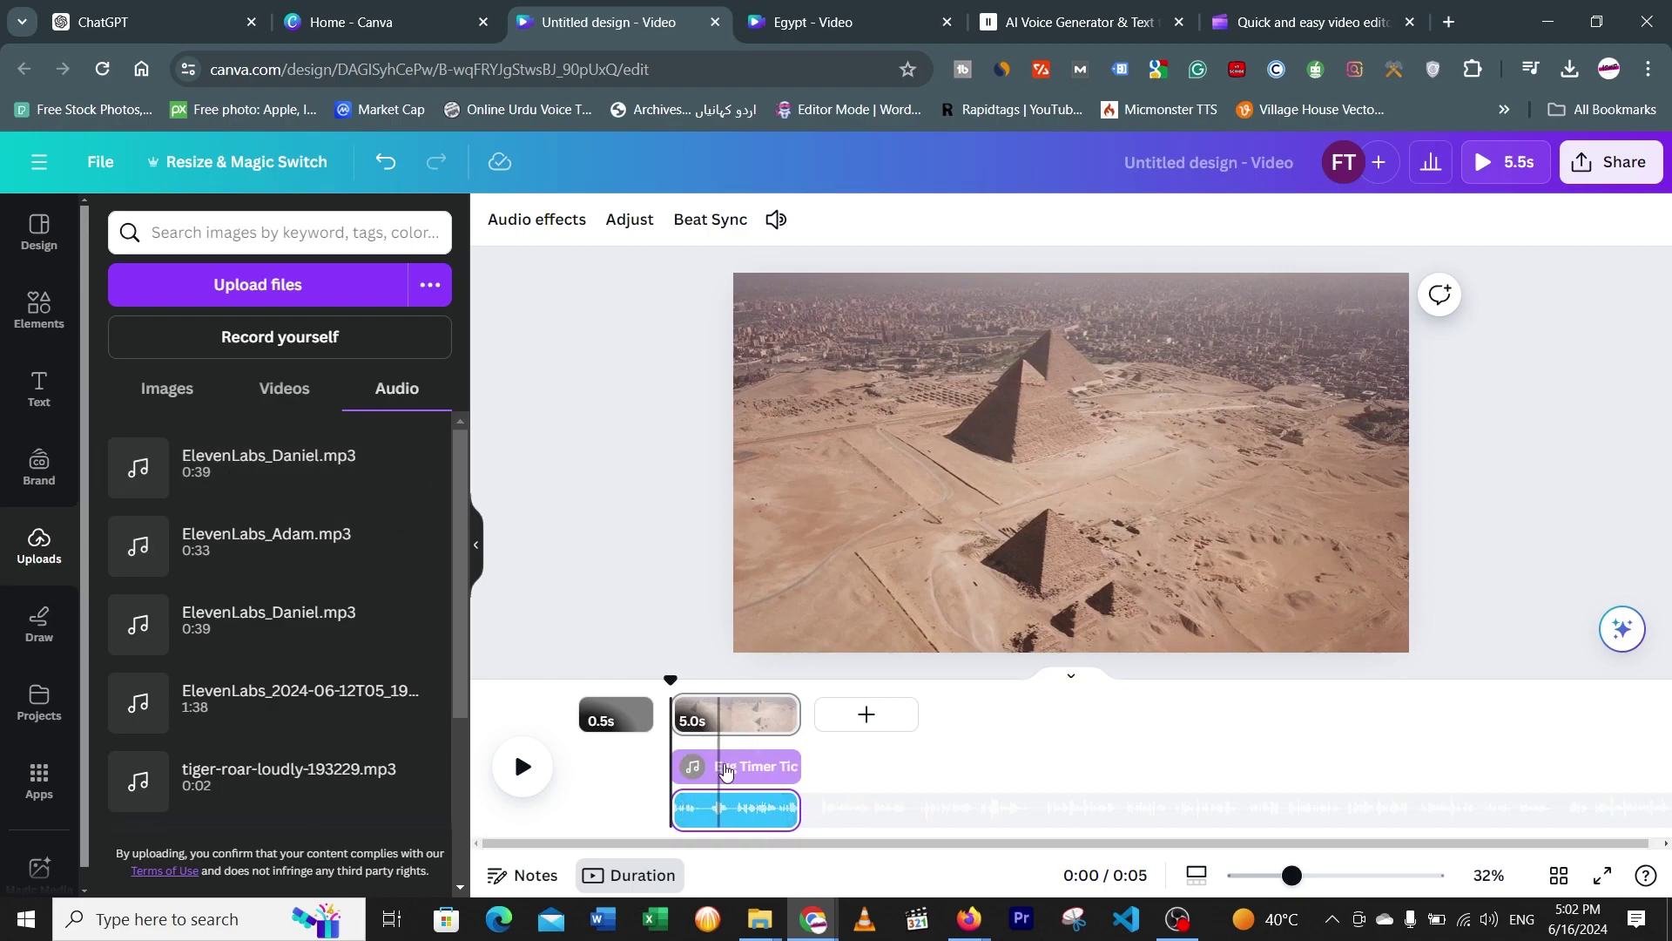
Add a blank page after the pyramids clip and show all Elements videos matching "egypt"
left_click(866, 714)
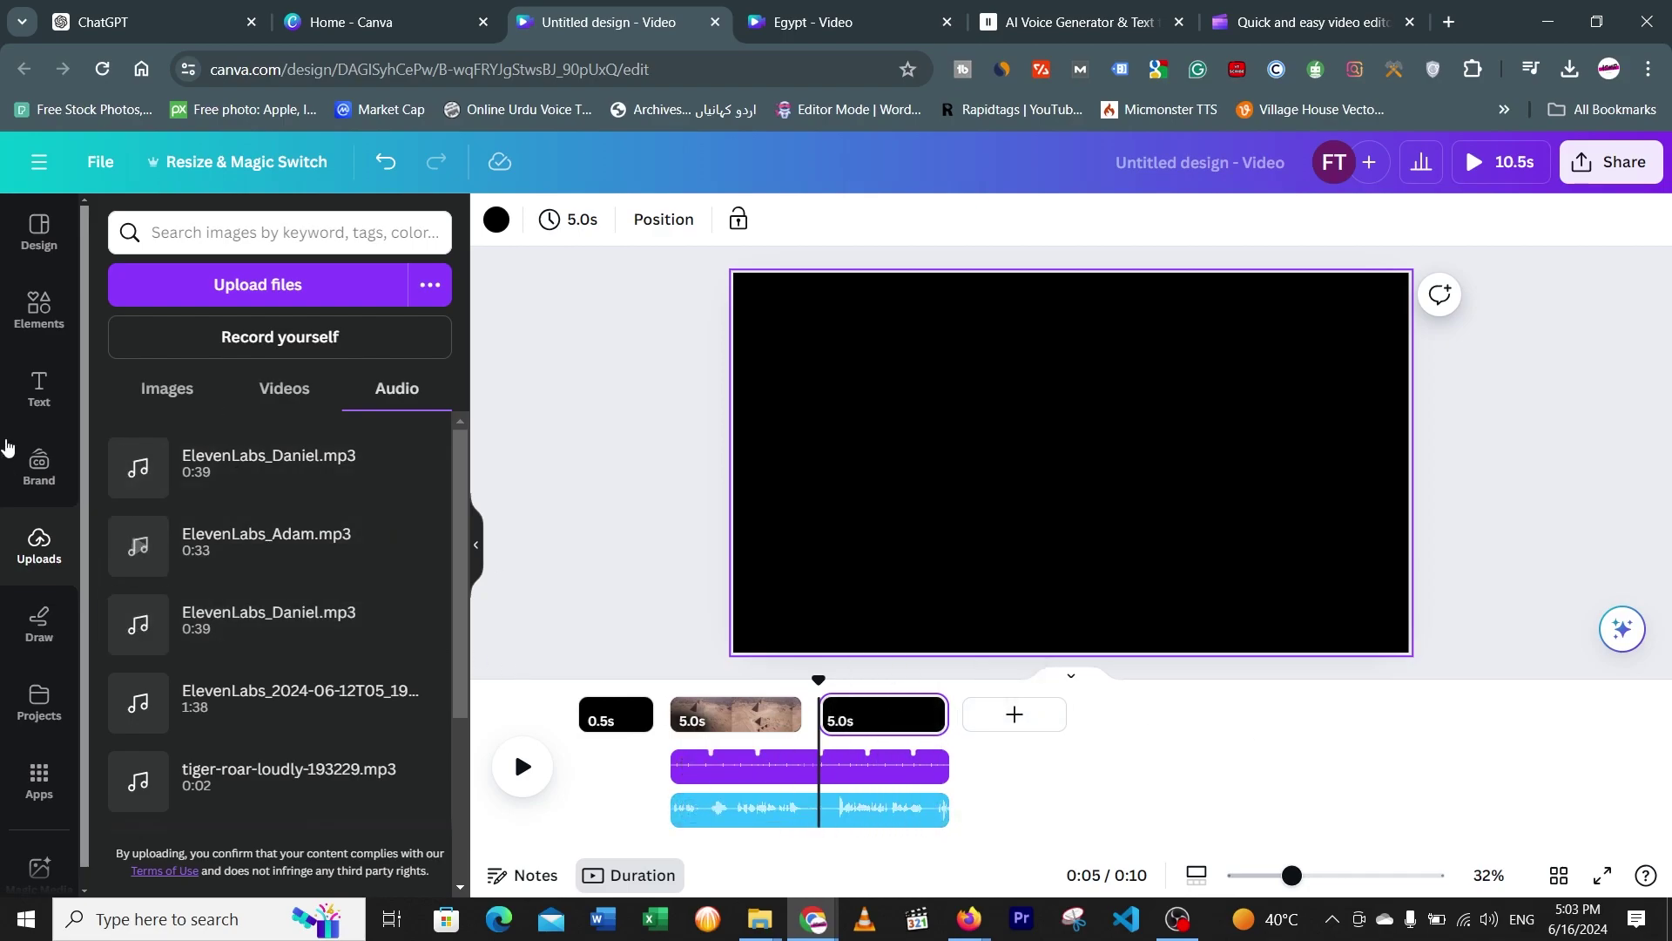
left_click(32, 312)
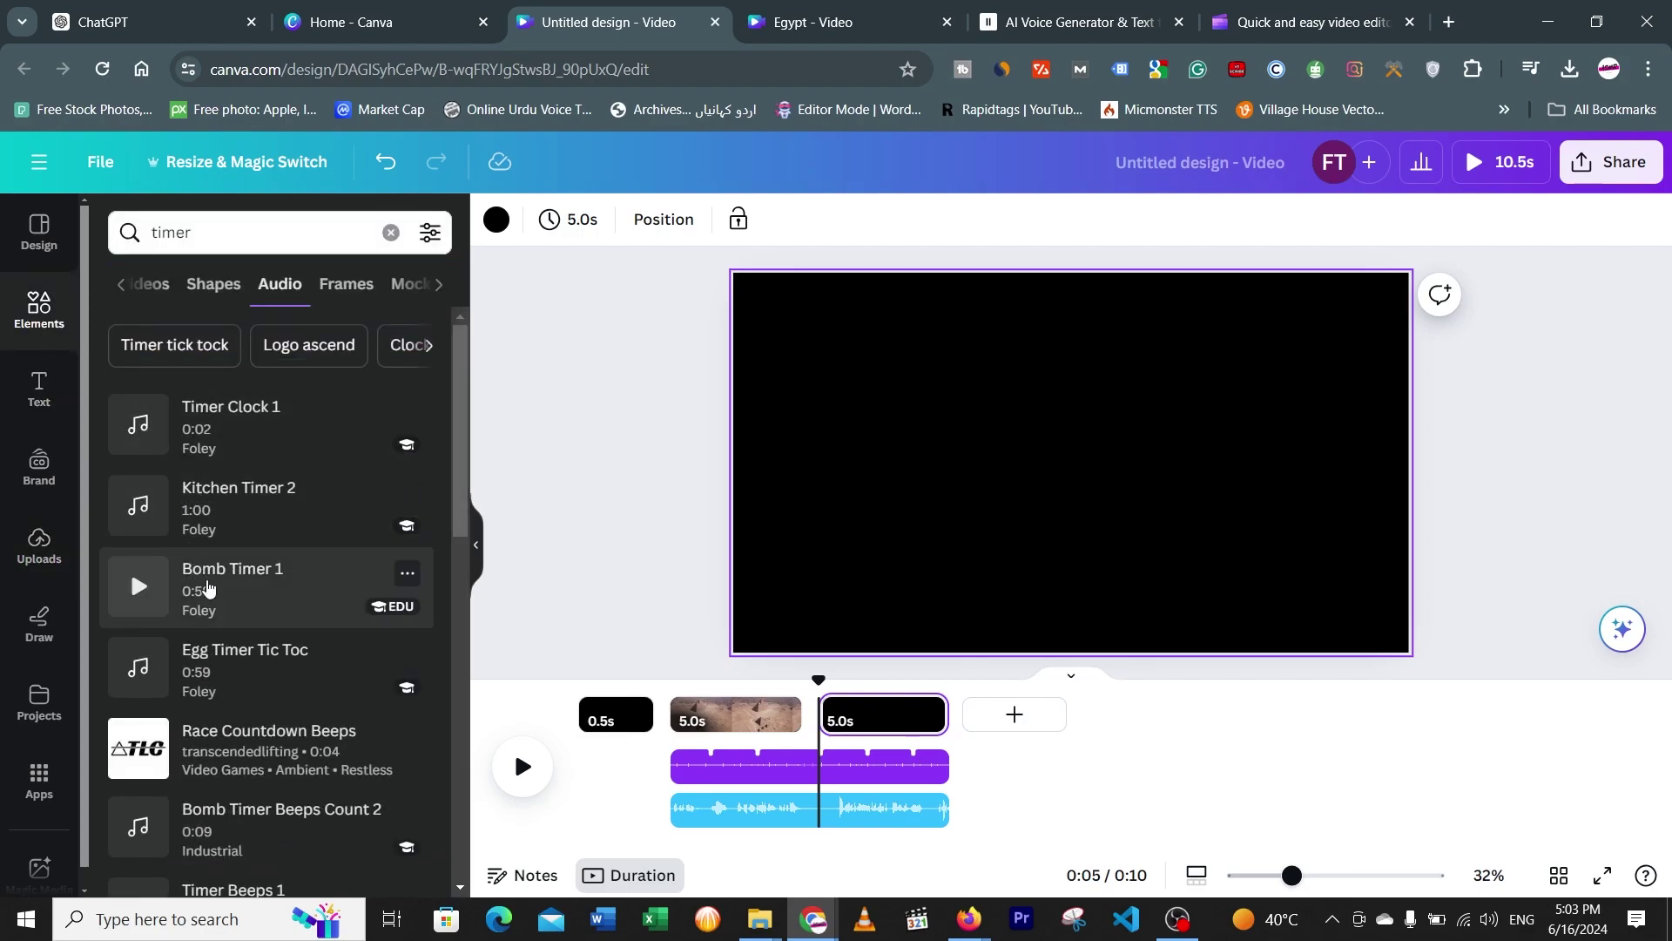
left_click(119, 293)
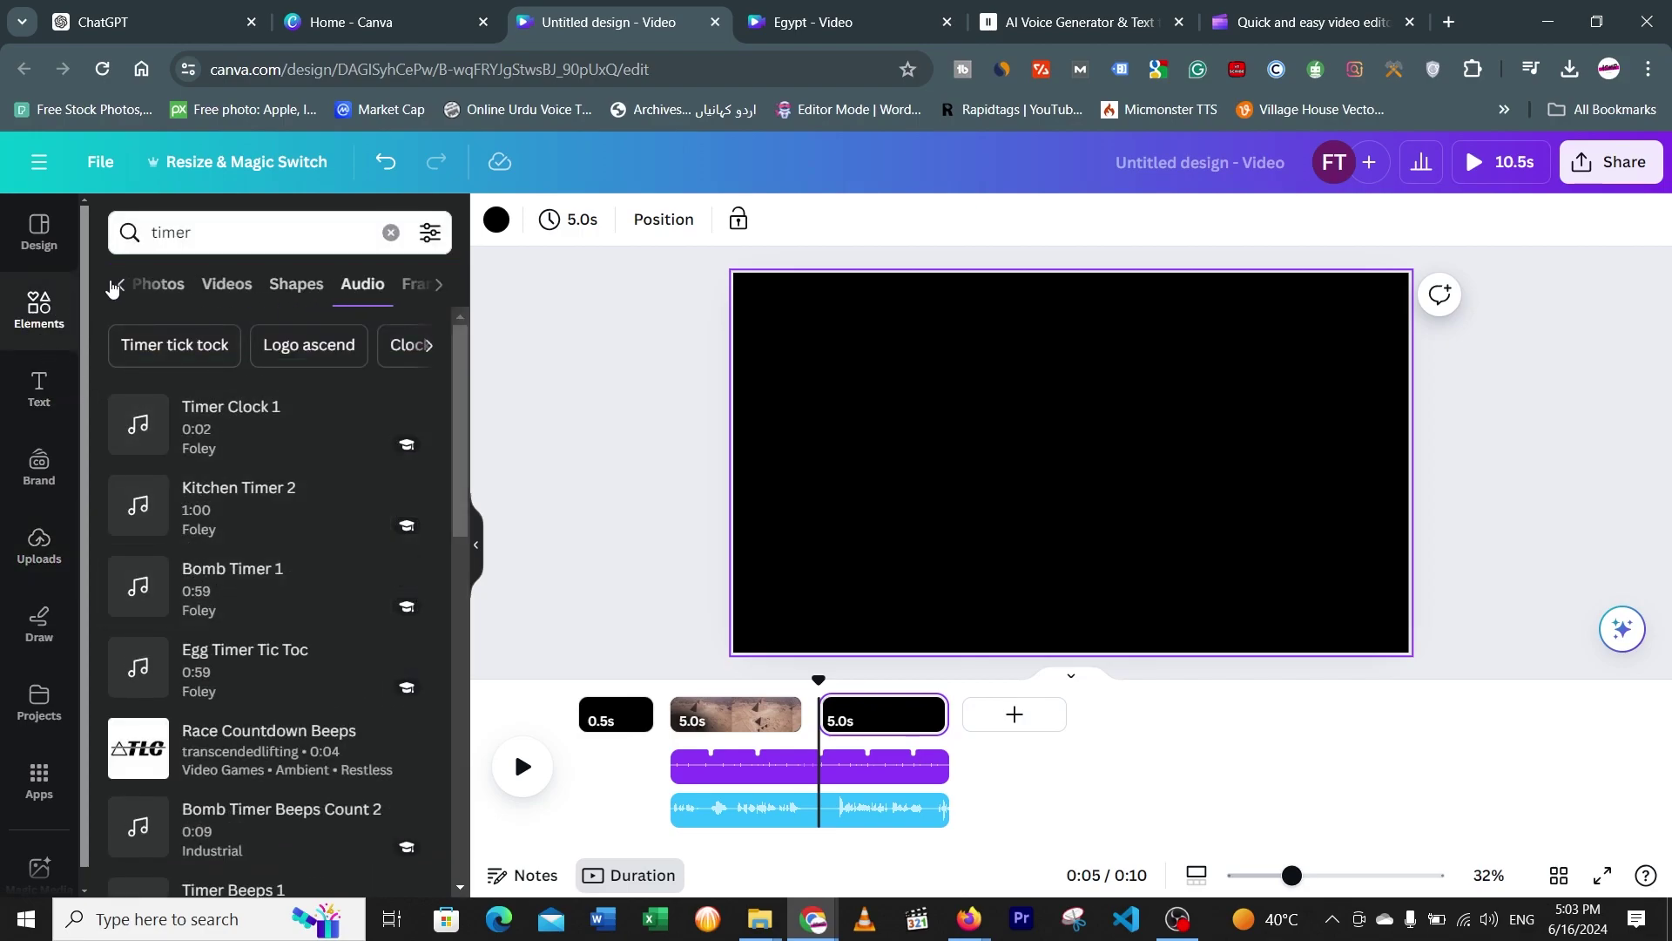
left_click(119, 293)
left_click(119, 293)
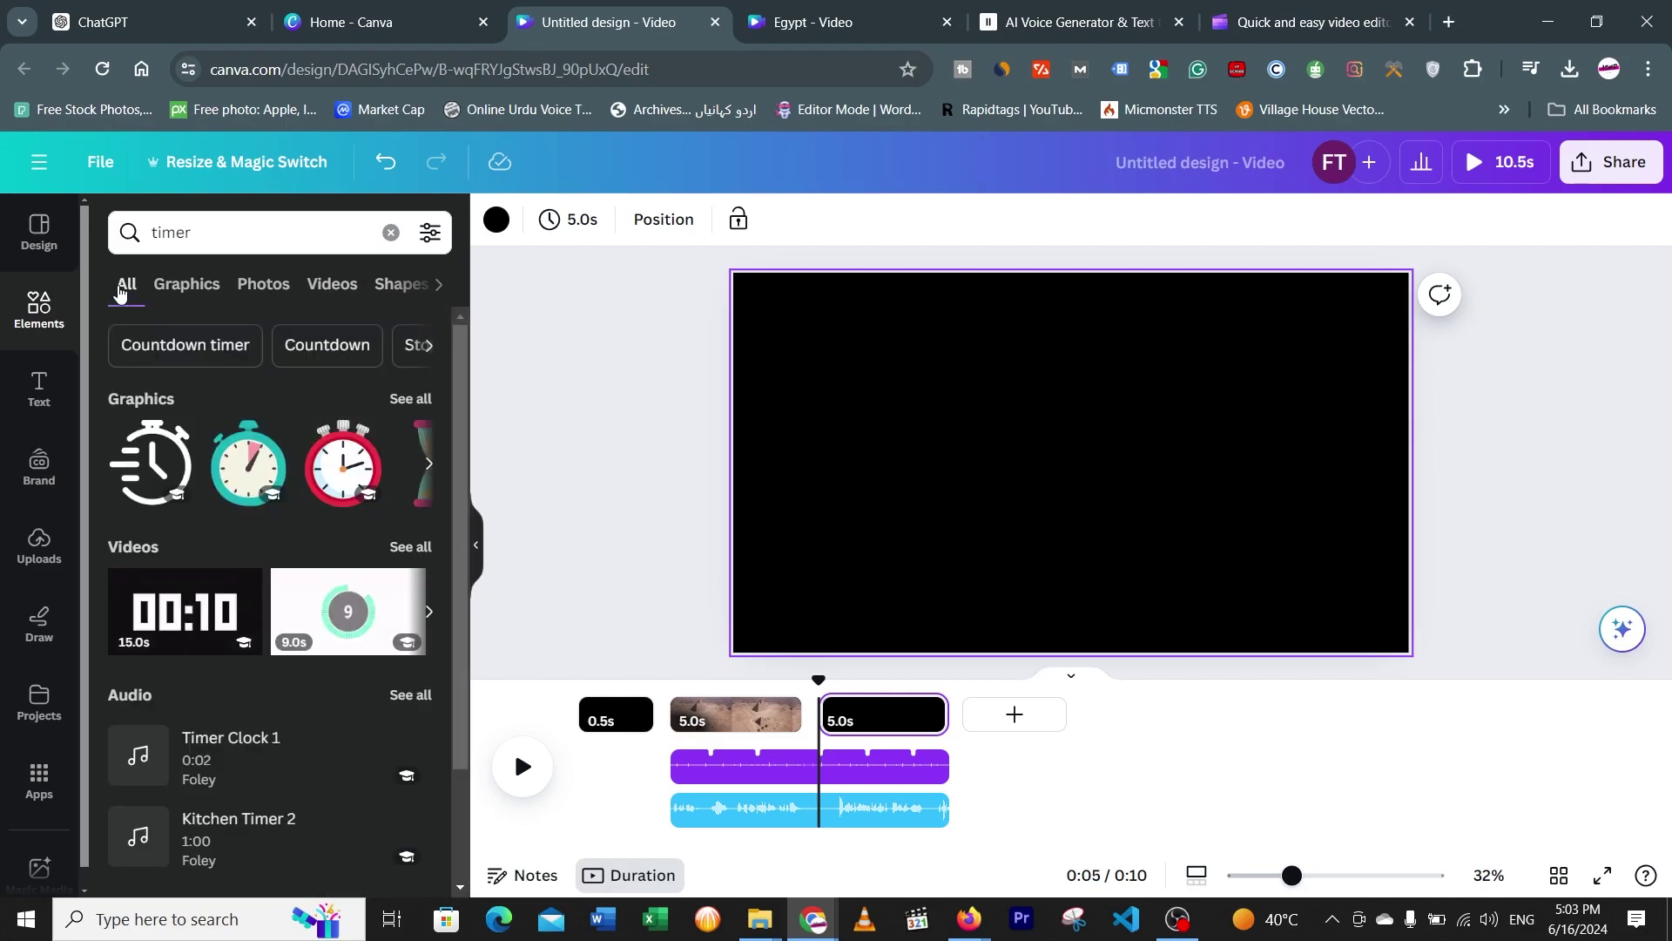
key("Return")
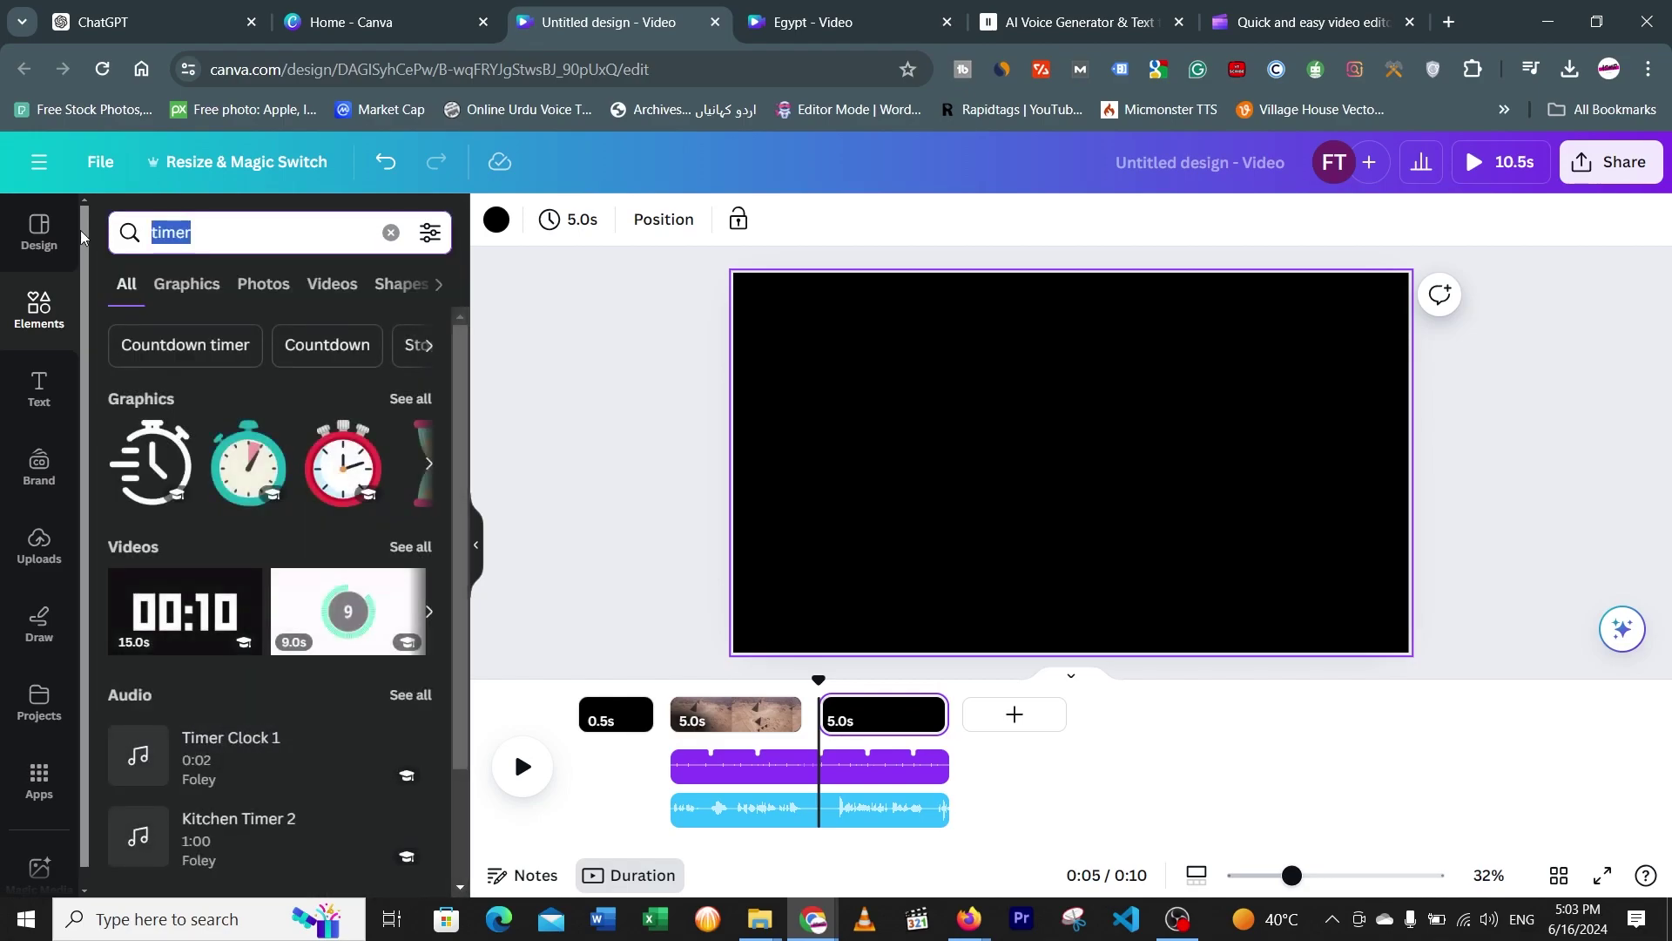
type("e")
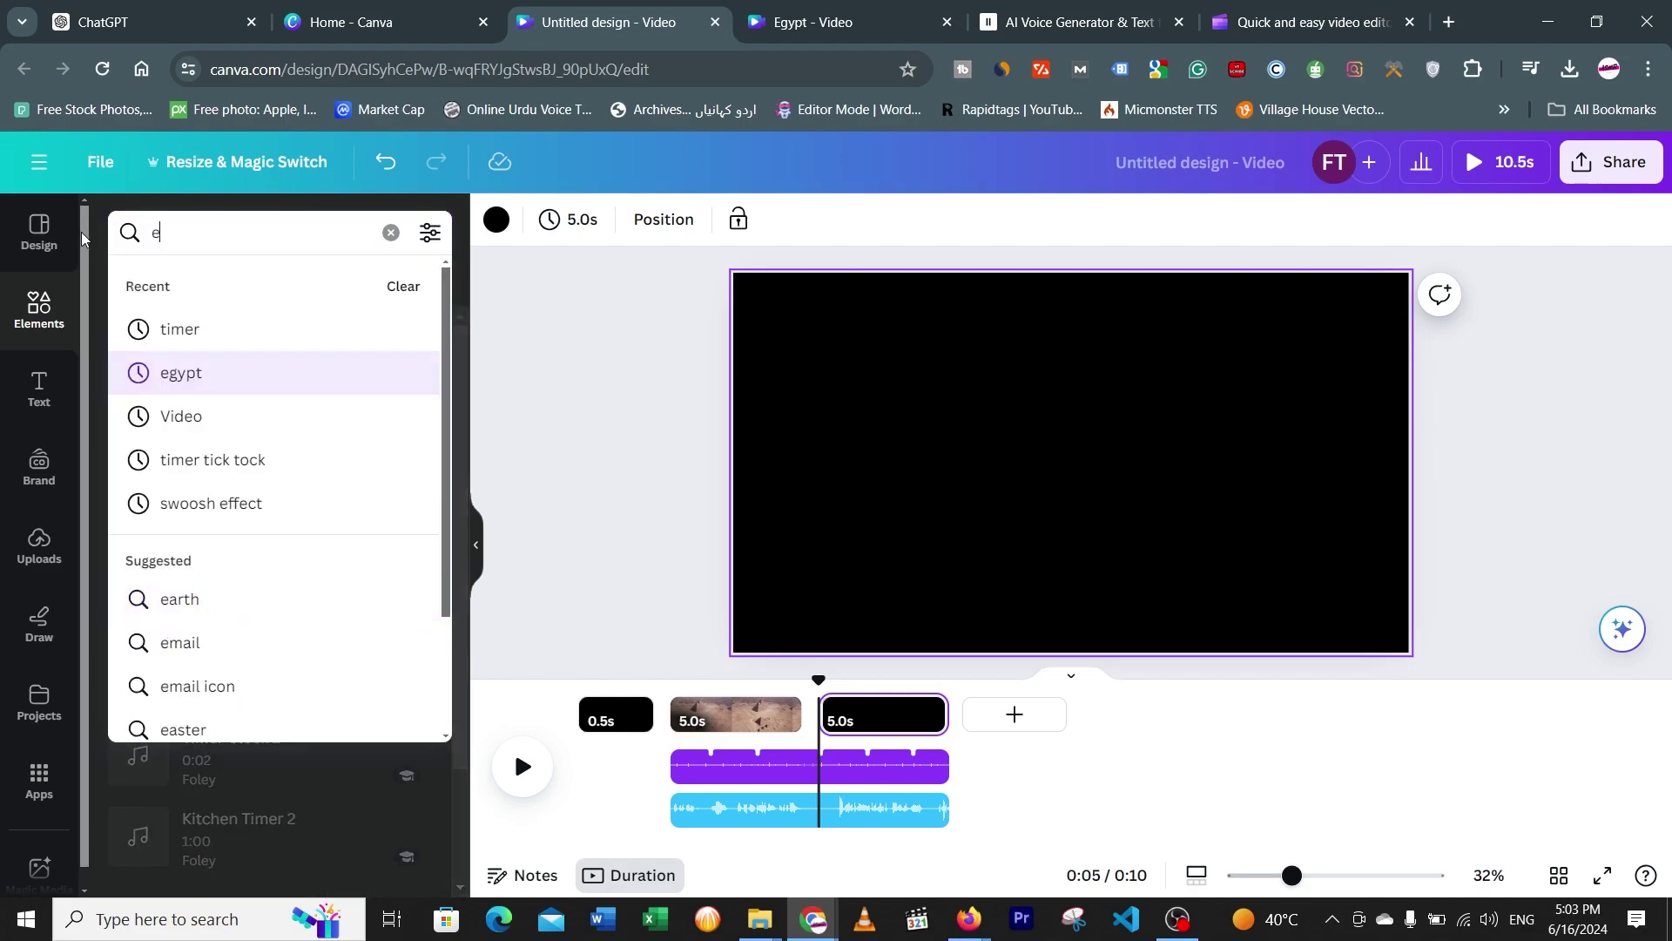
left_click(176, 371)
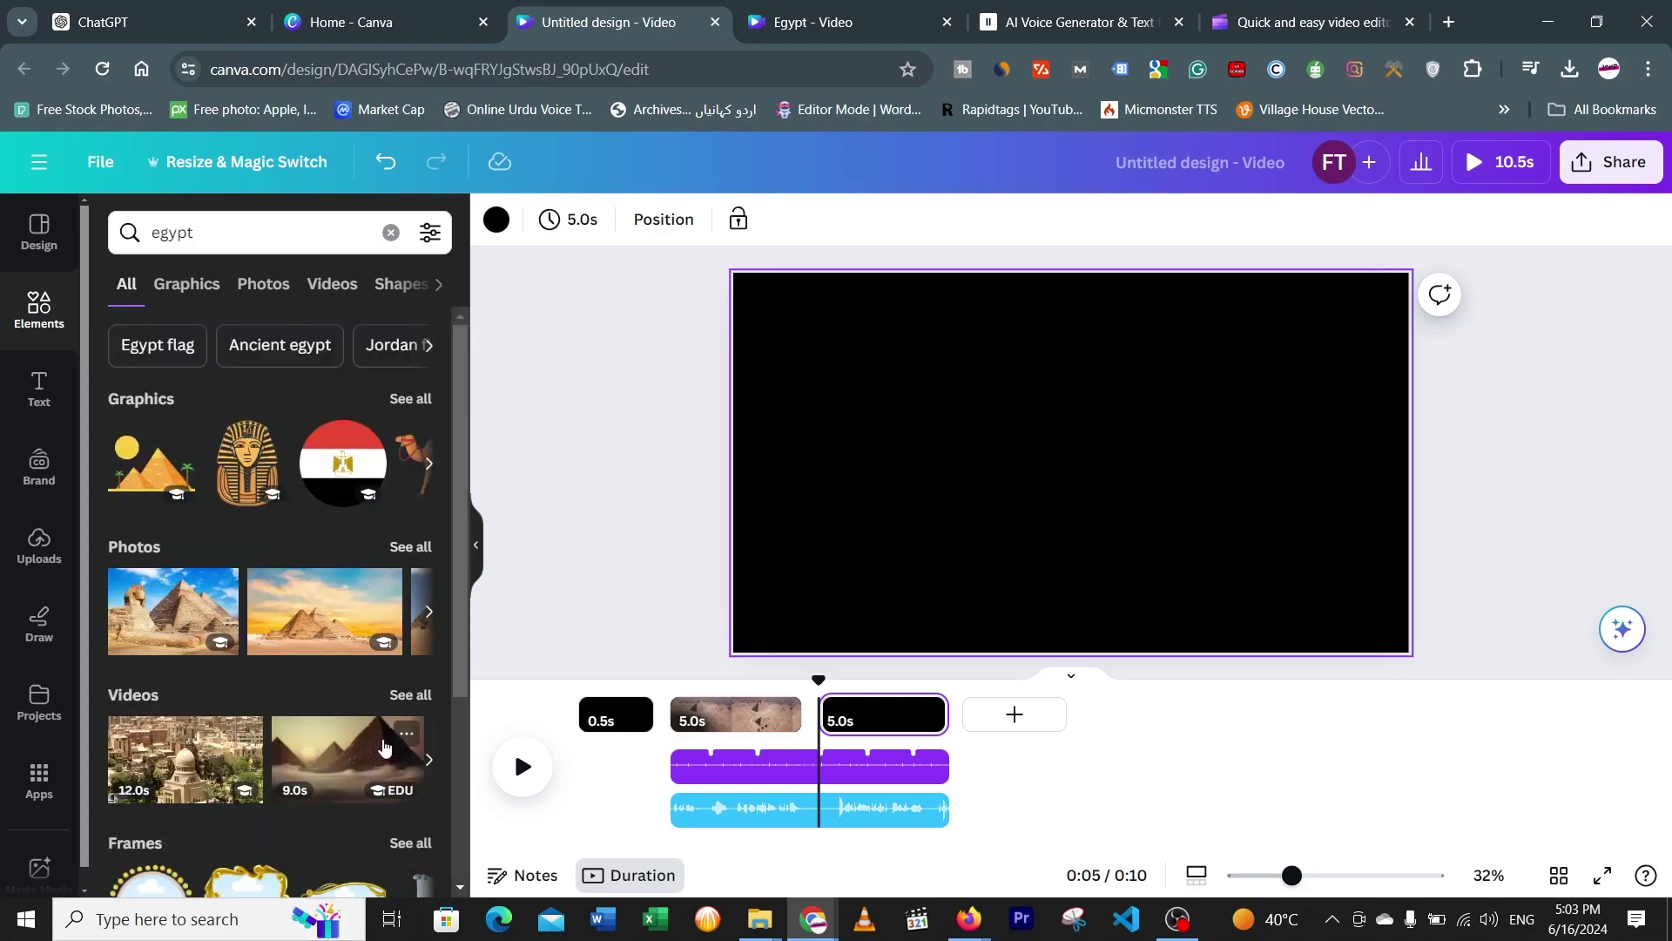
left_click(421, 694)
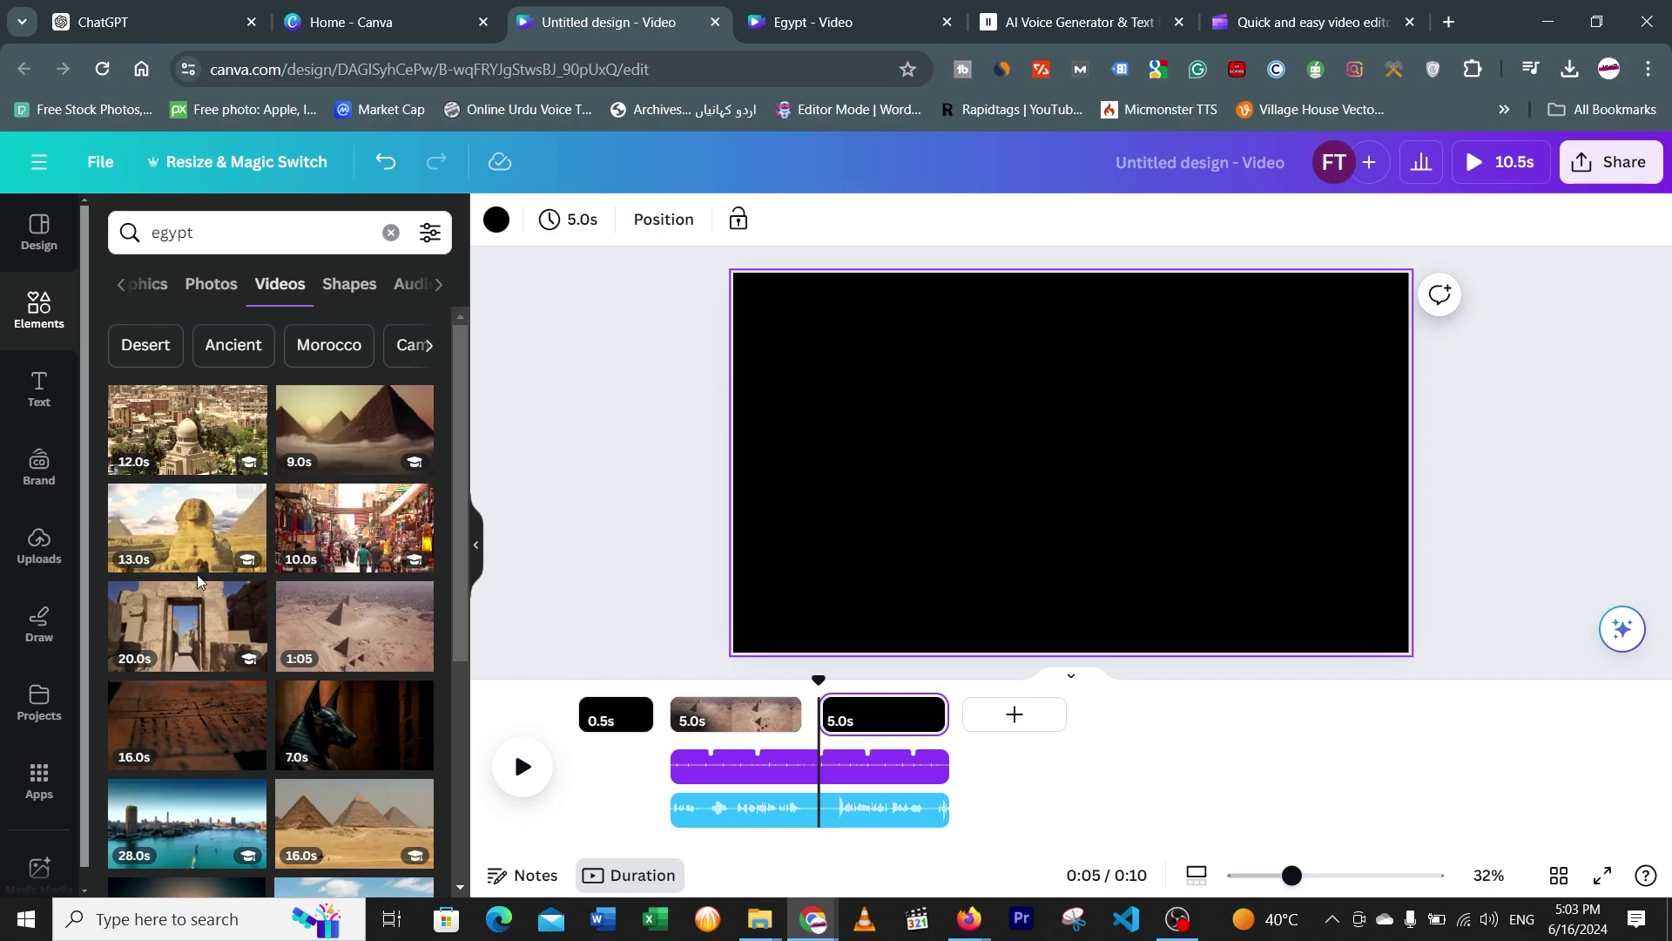
Add the 20.0-second temple gateway clip as its own page after the blank third page and trim it to 5.0 seconds
left_click_drag(220, 657, 993, 722)
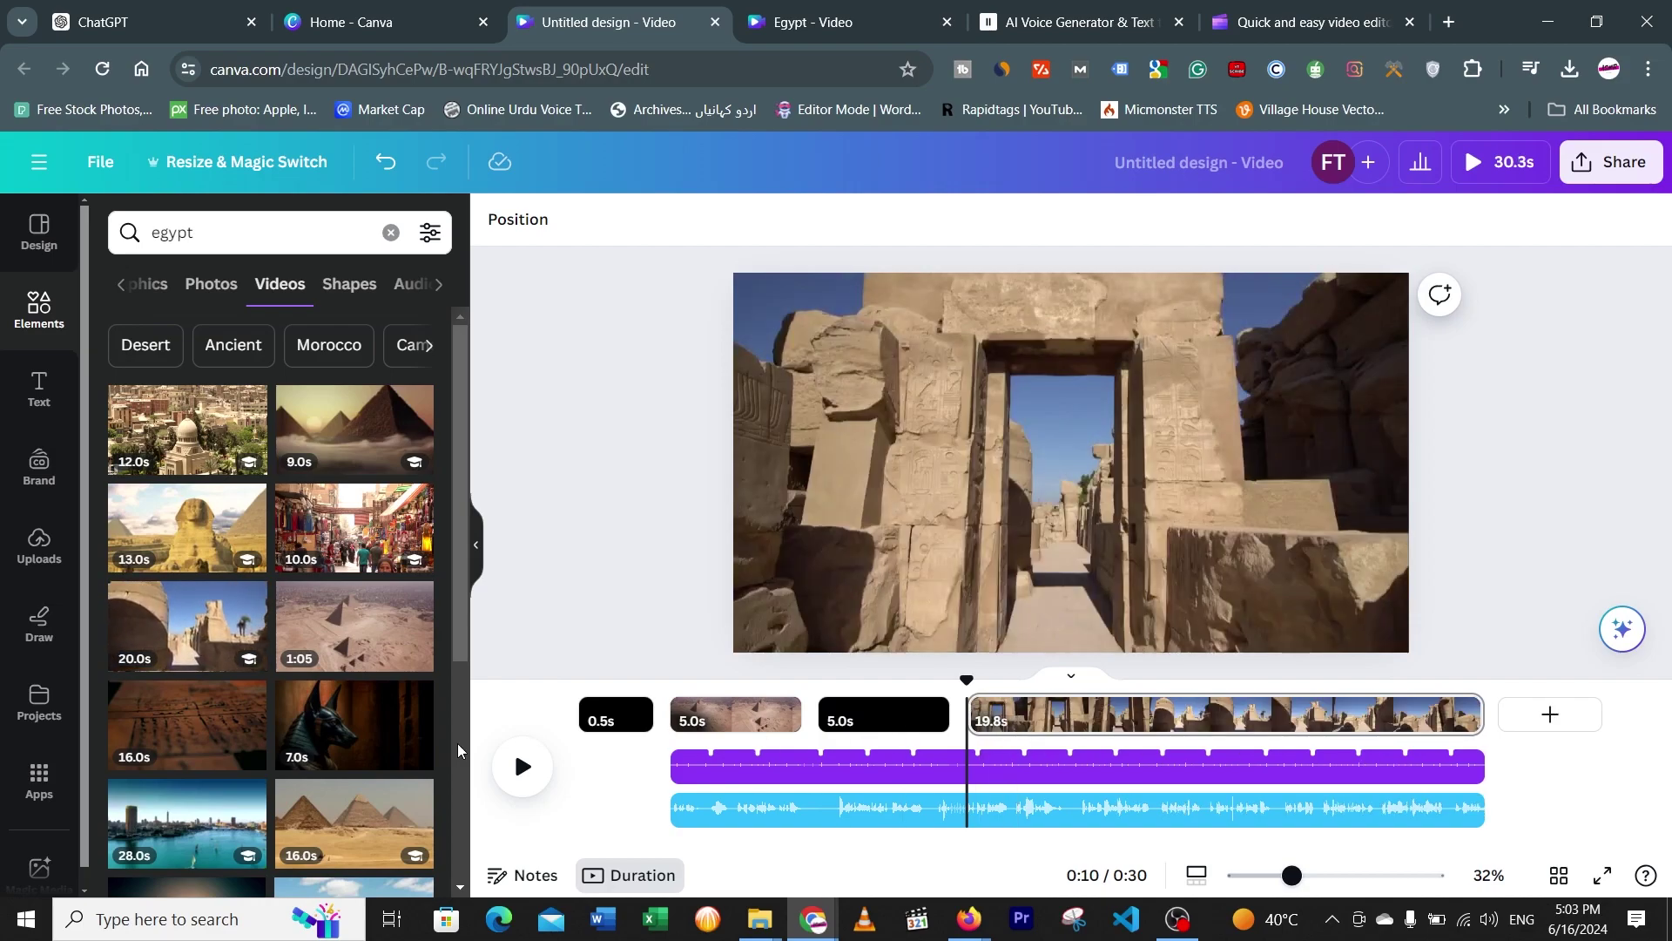
left_click(1074, 718)
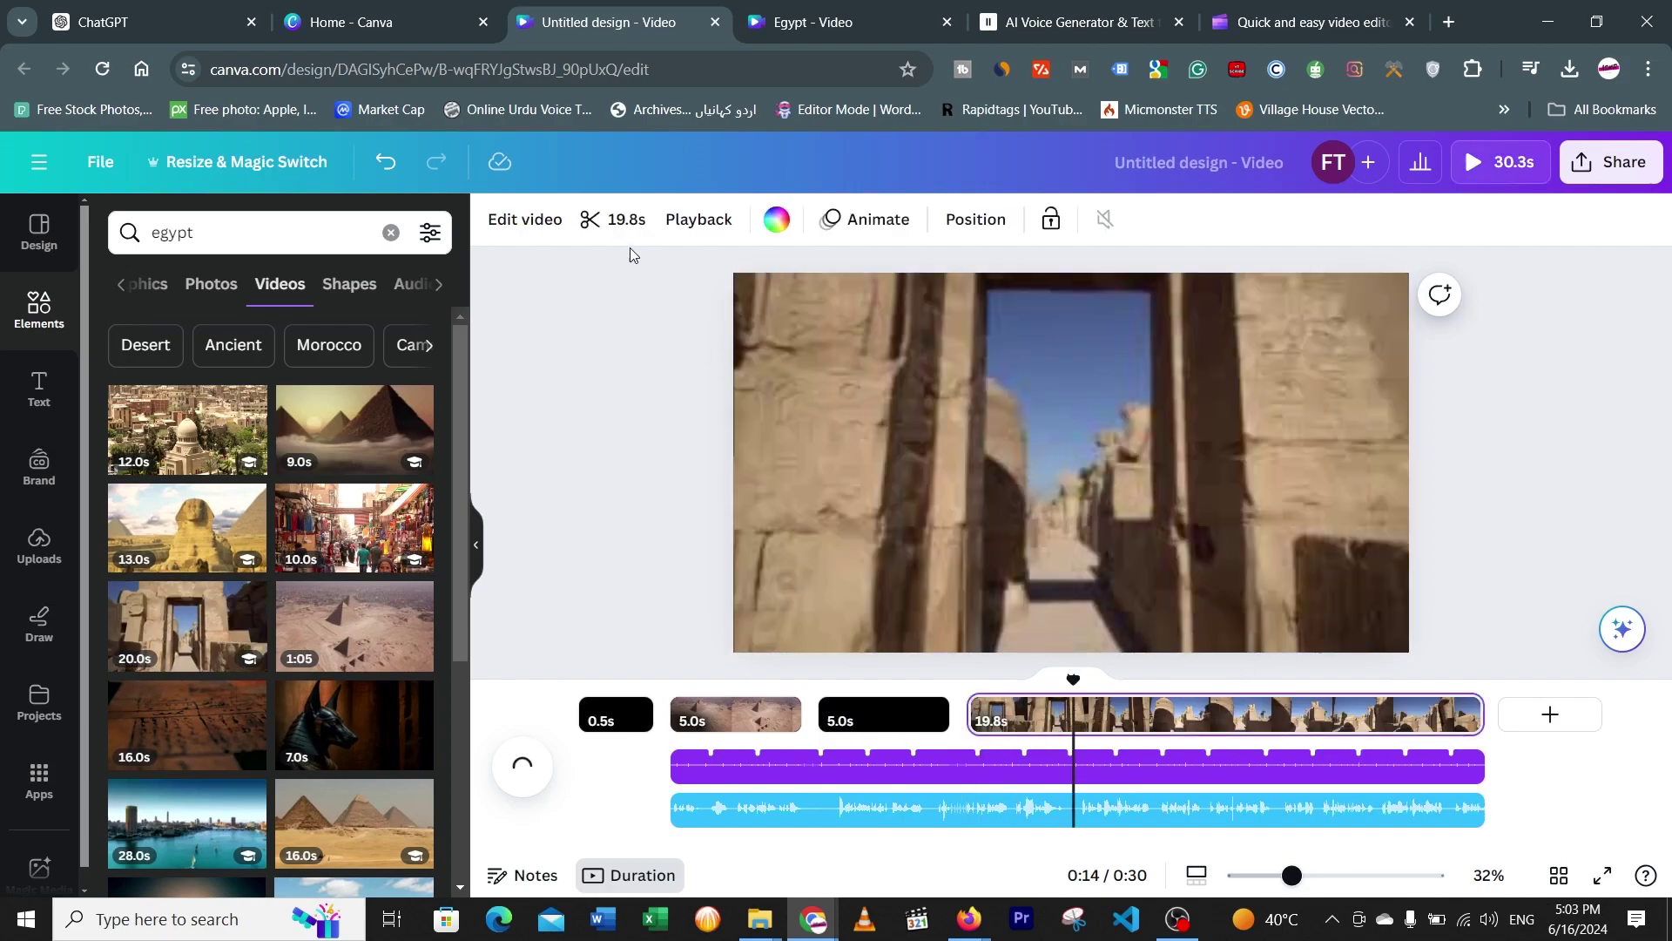
left_click(614, 219)
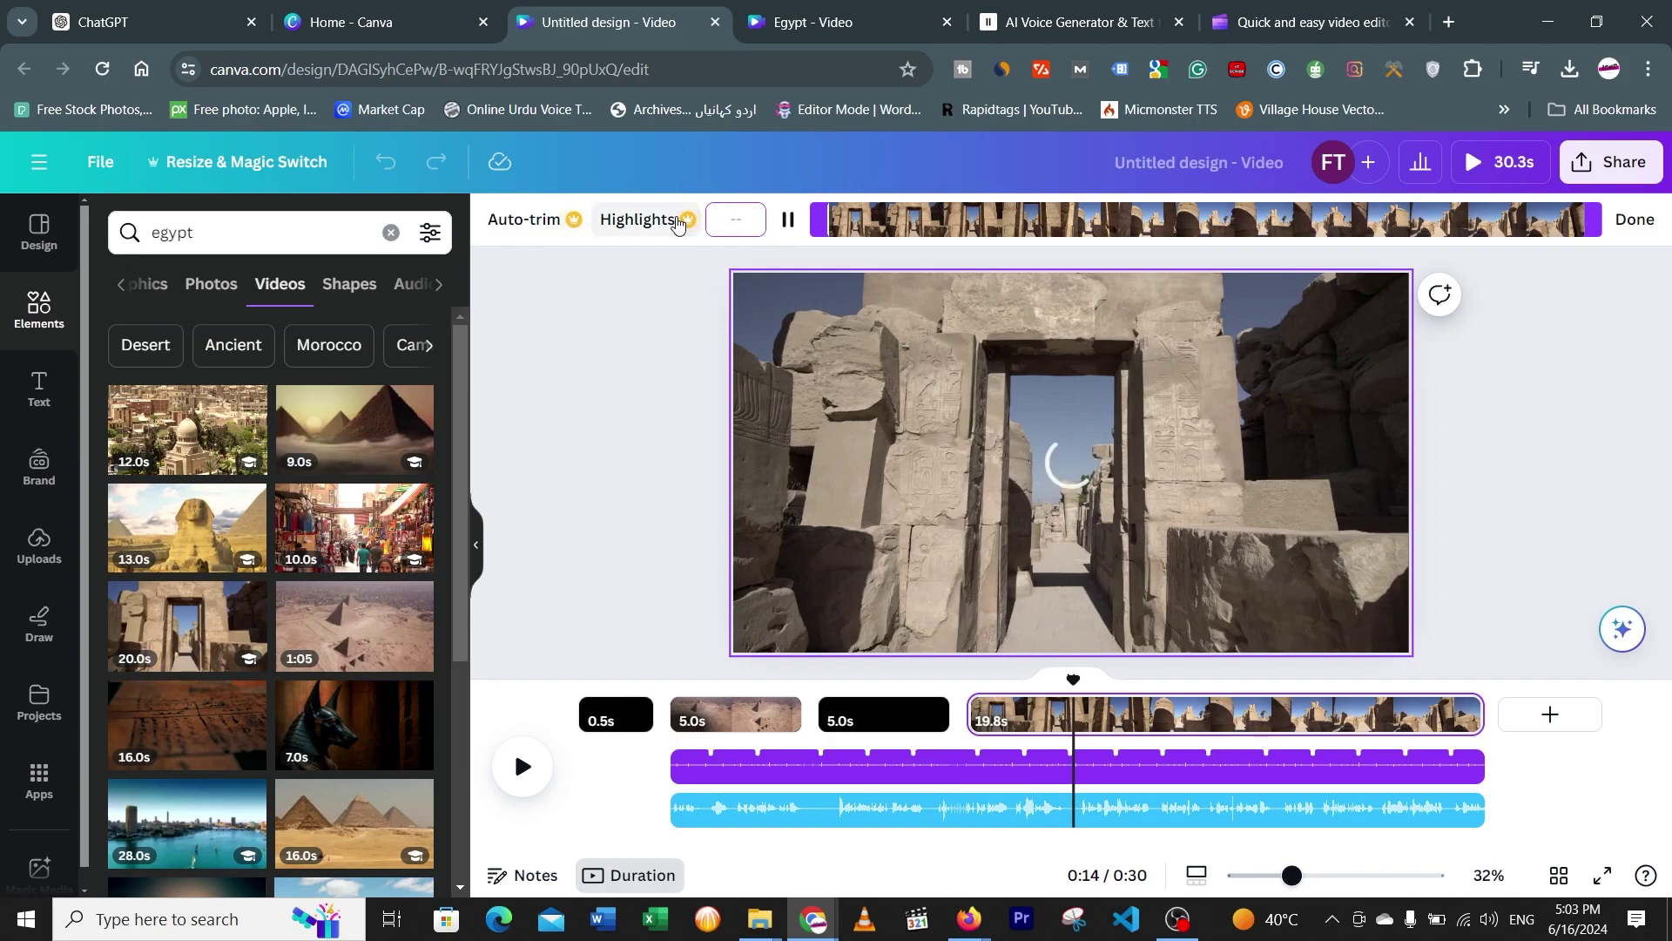
type("5")
key("Return")
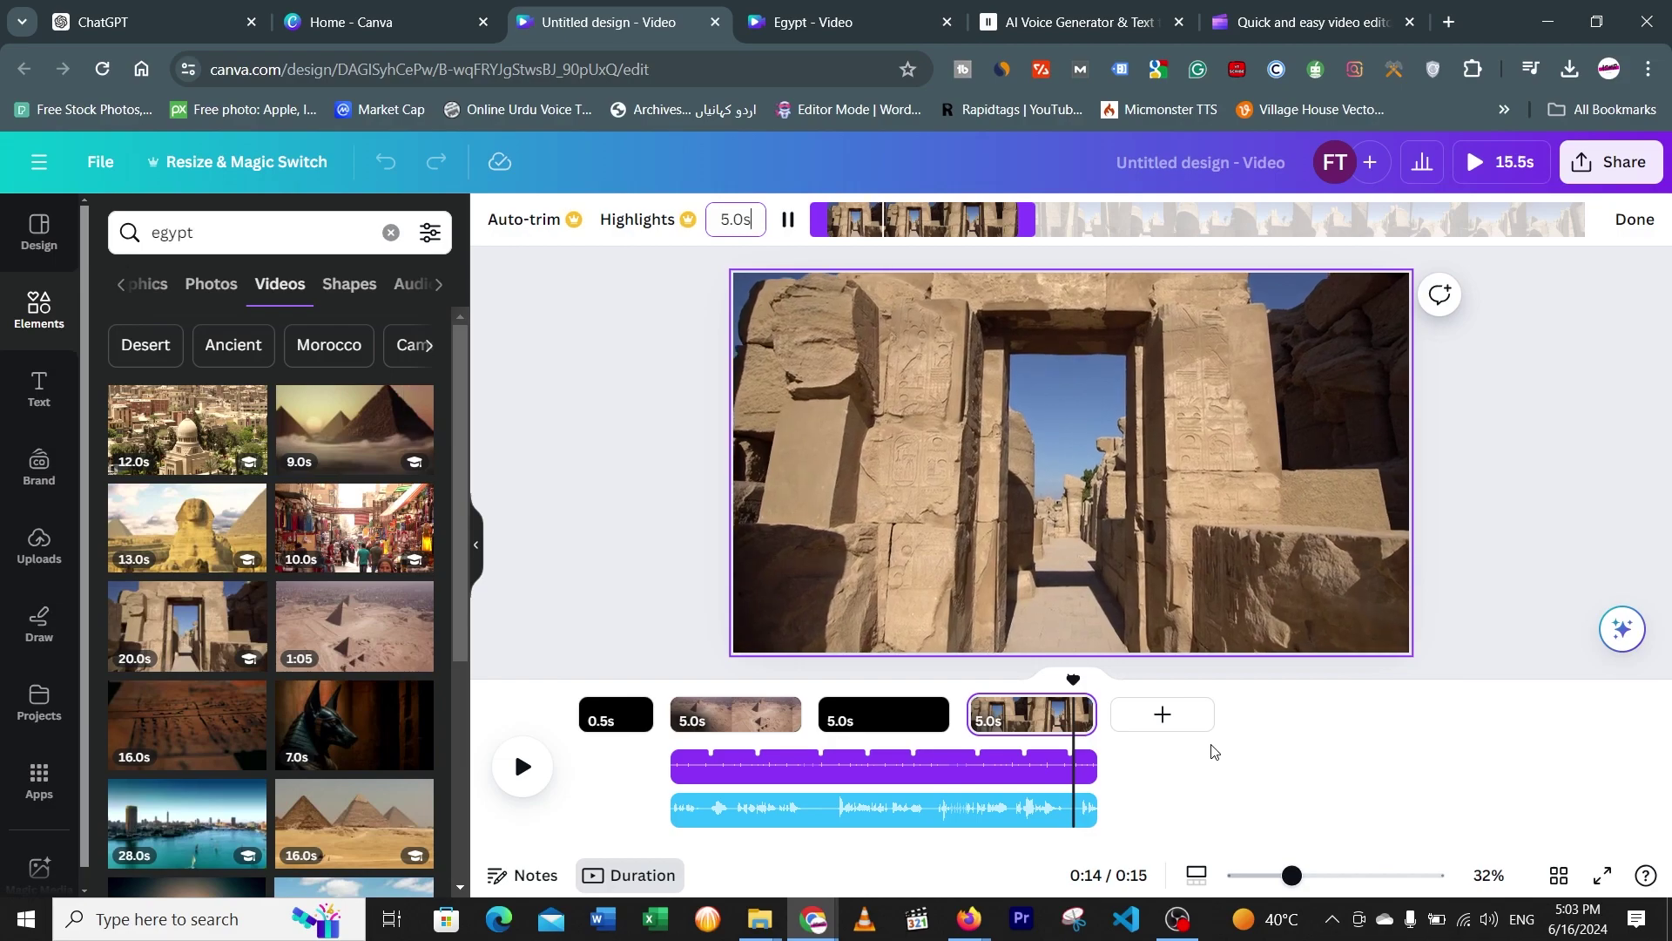
Add a fifth page, insert the 9.0-second misty pyramids sunset clip on it, and enlarge the clip to cover the whole page
left_click(1151, 716)
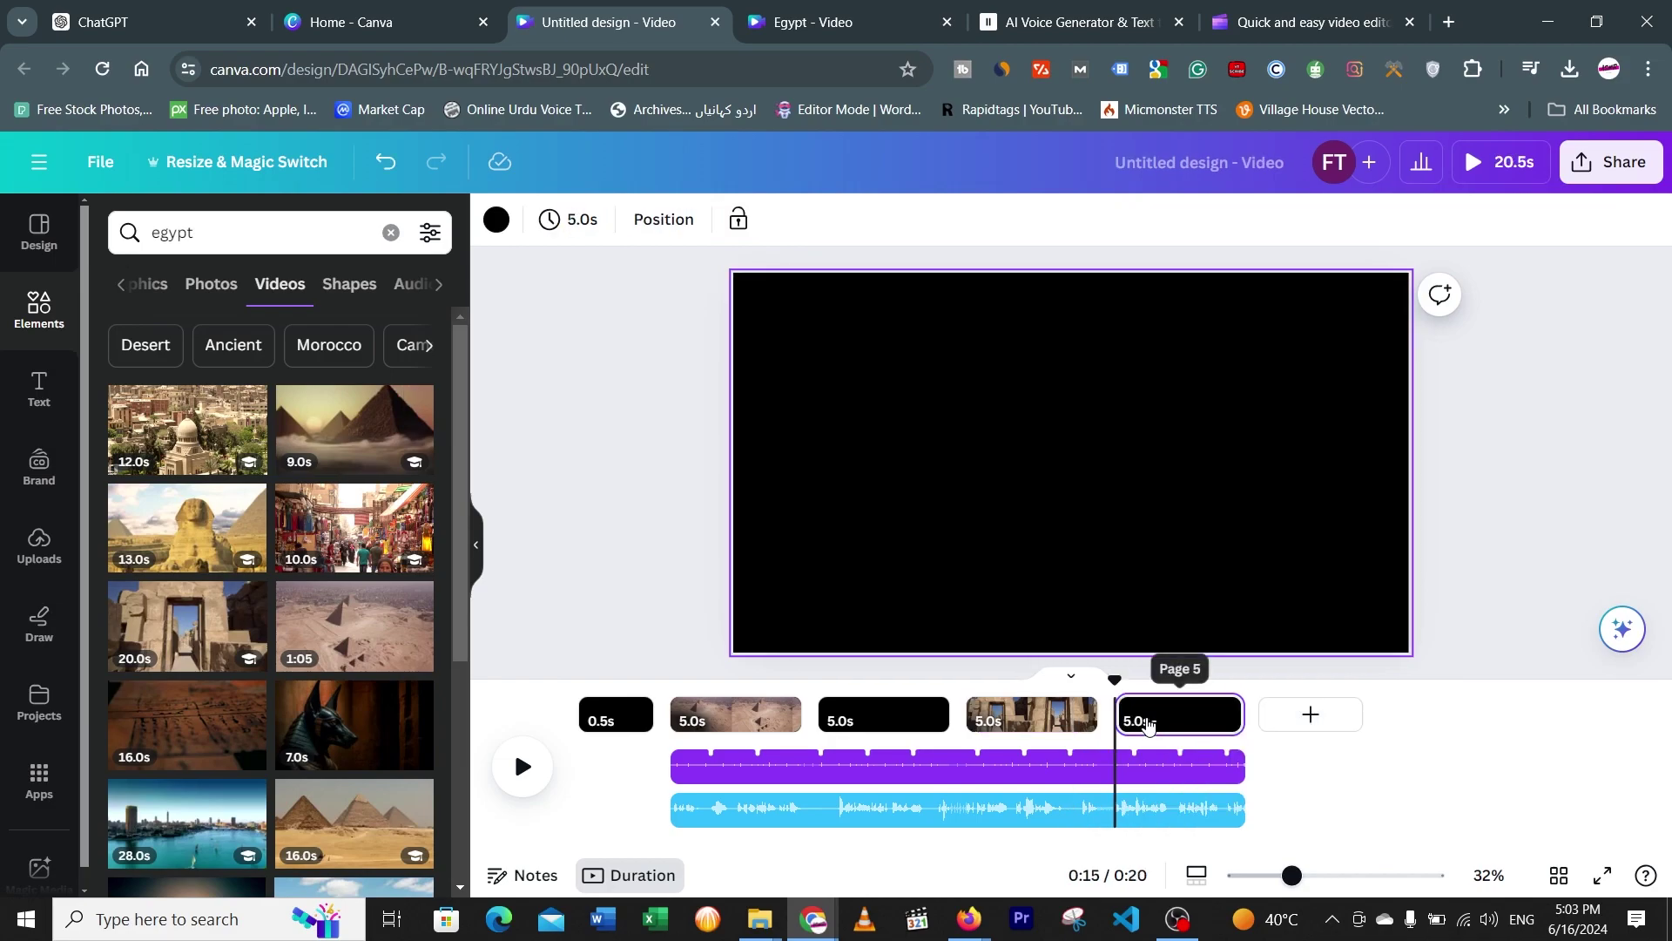
left_click(342, 425)
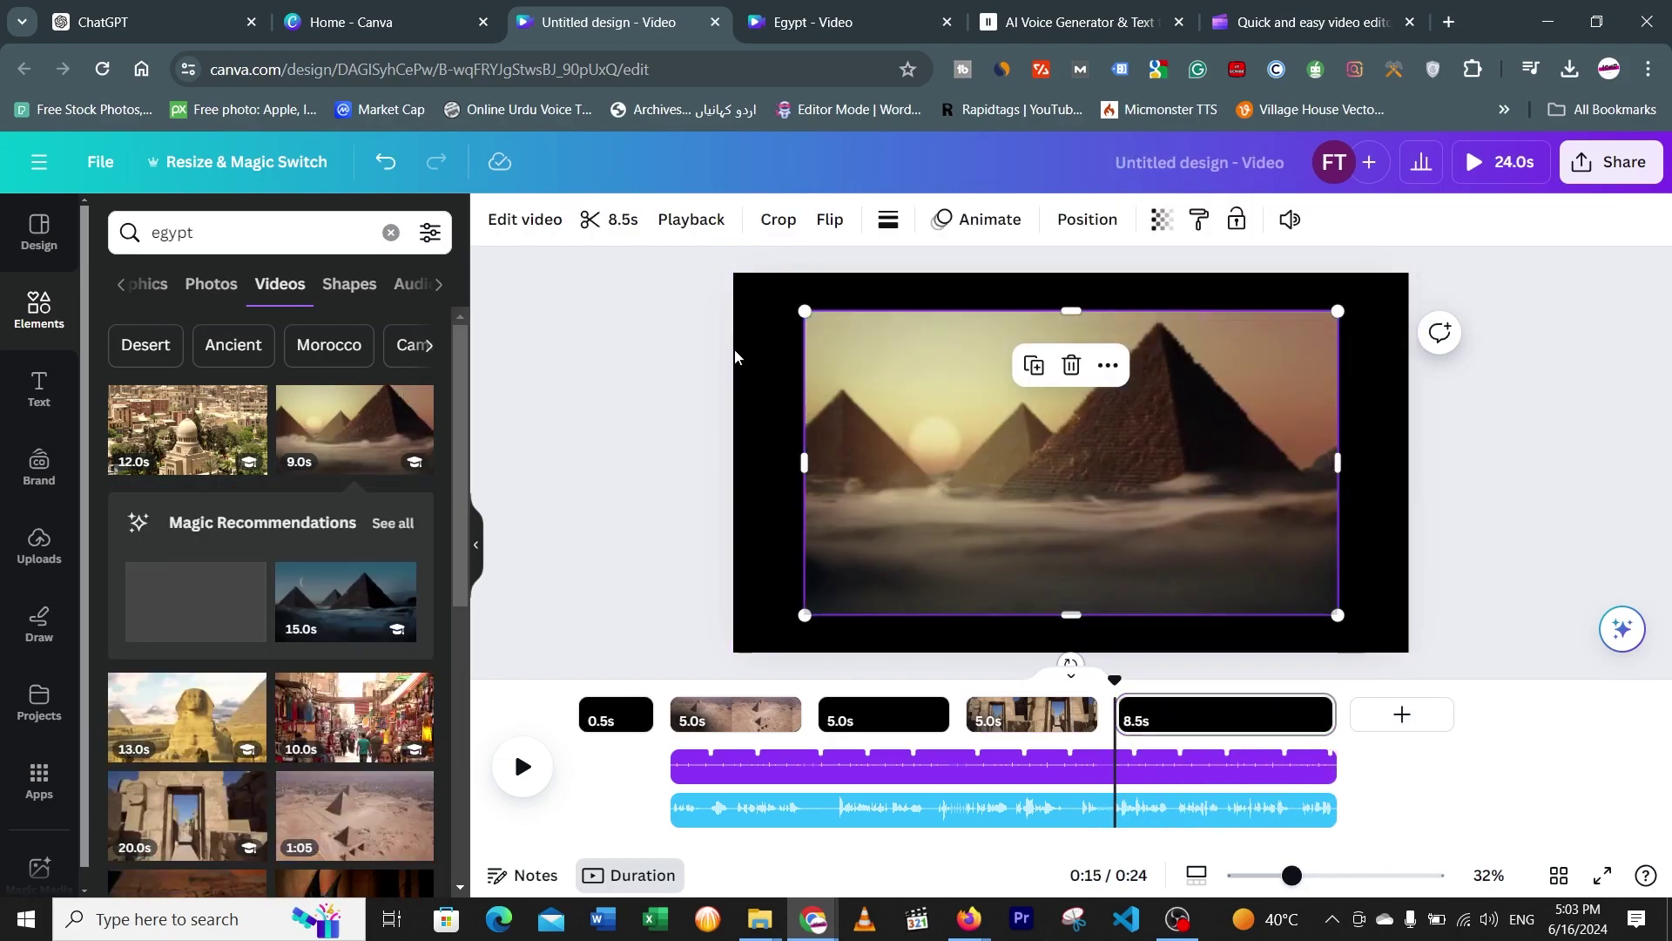
left_click_drag(802, 311, 736, 273)
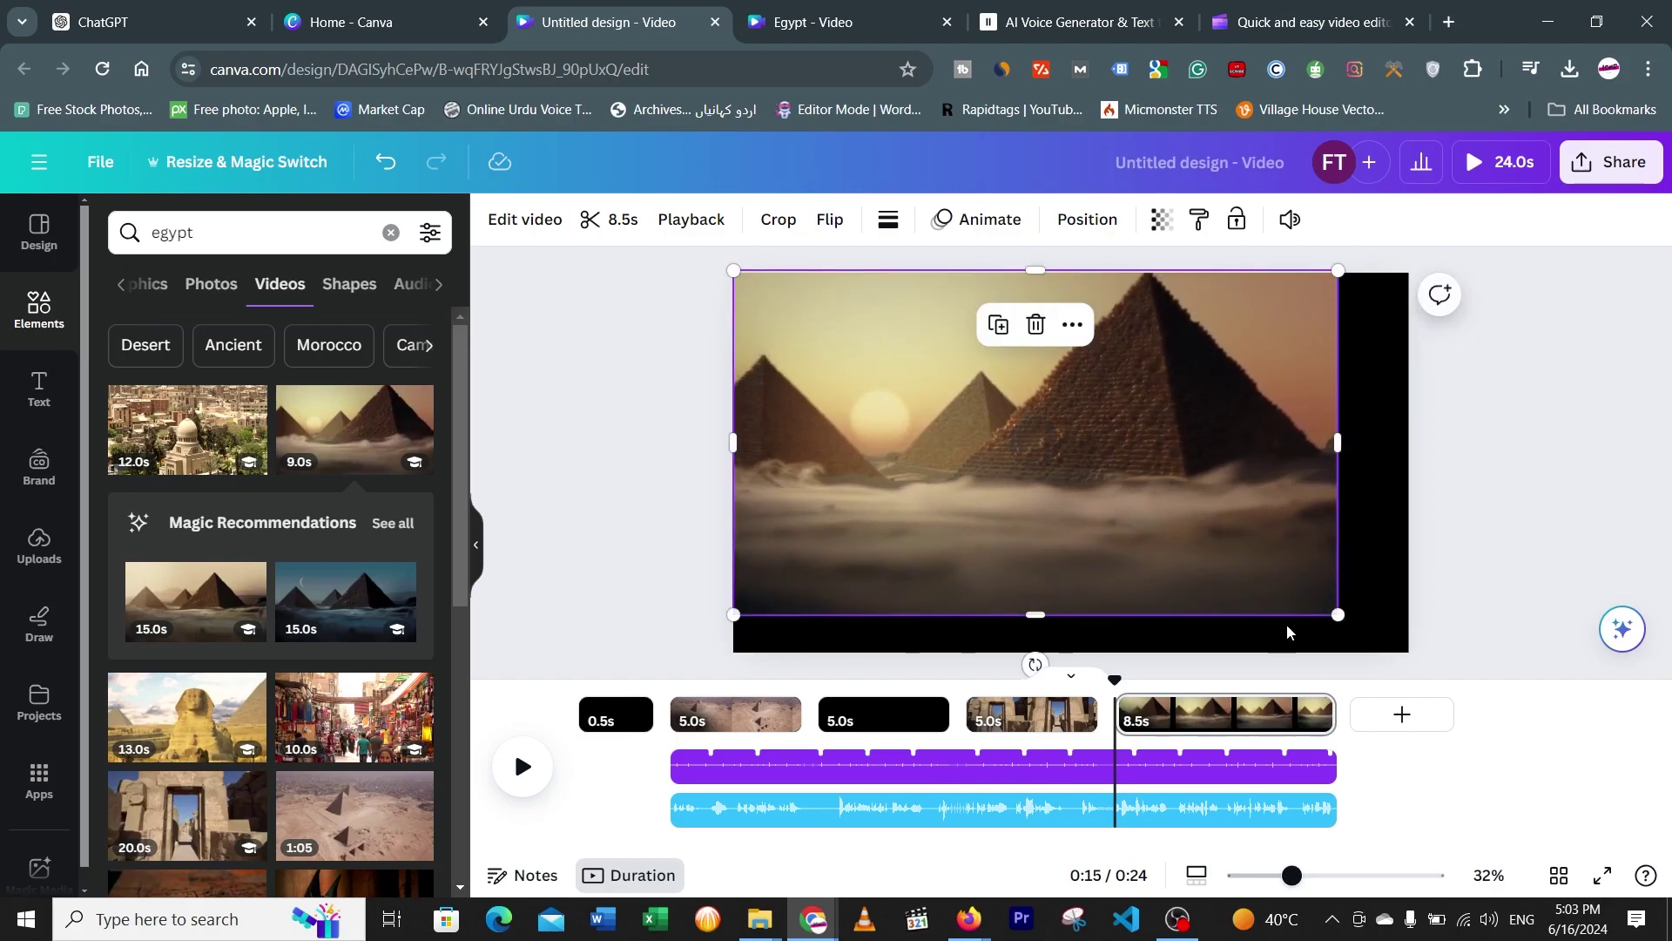
left_click_drag(1337, 617, 1408, 657)
Trim the misty pyramids sunset clip on the fifth page to 5.0 seconds
left_click(1042, 722)
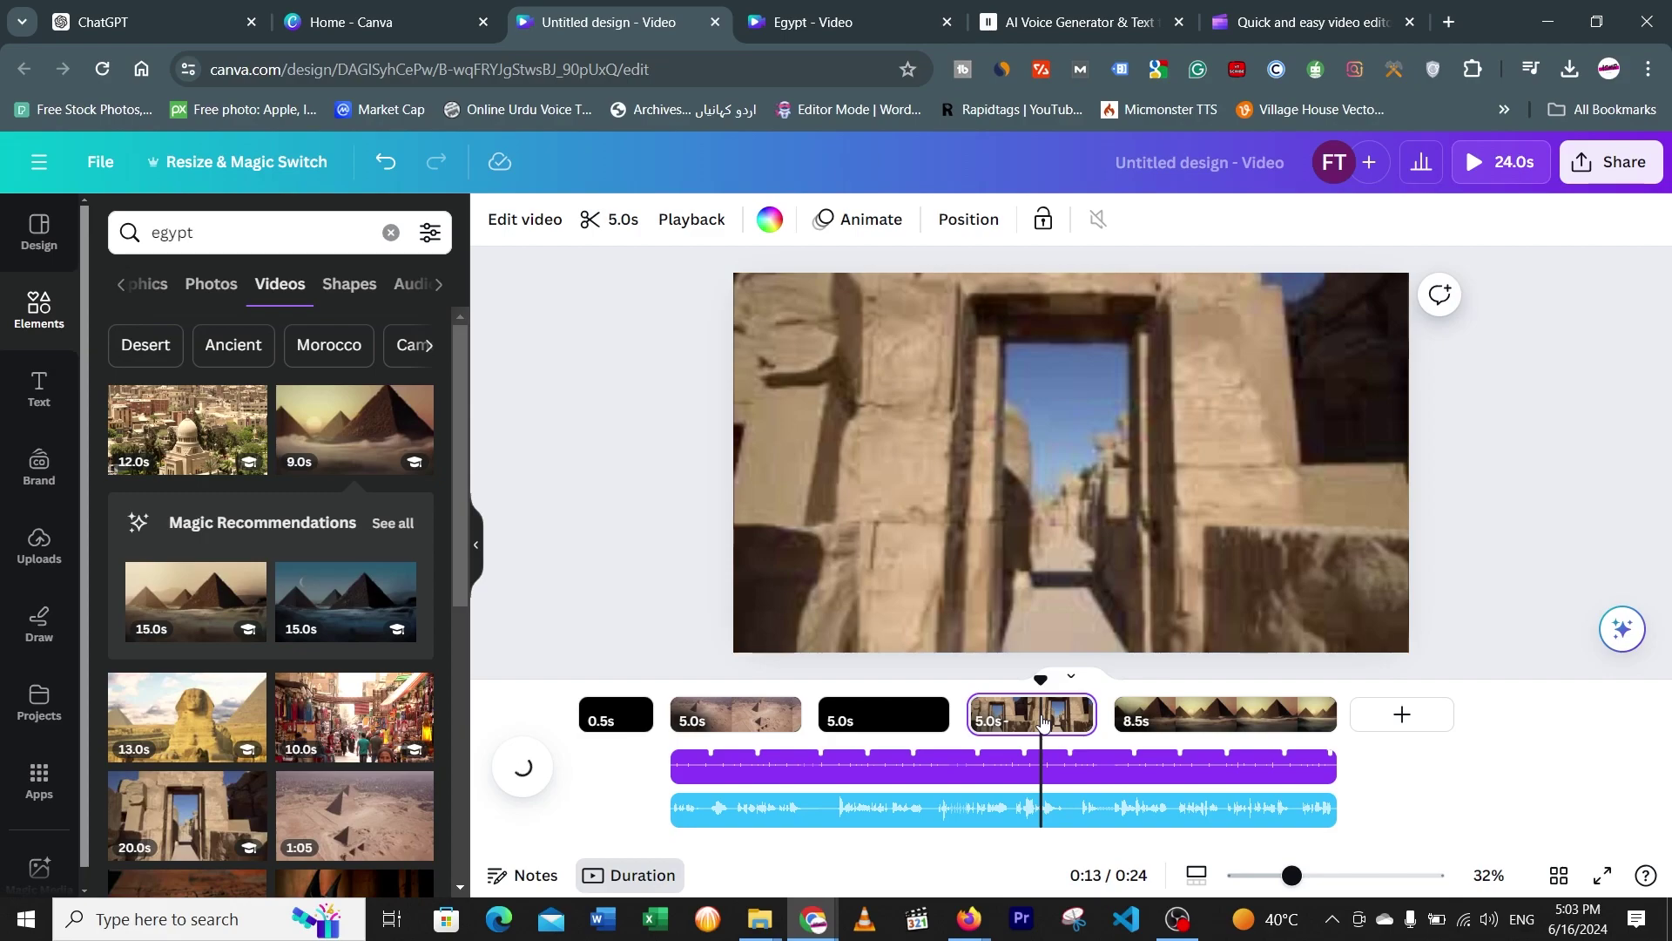
left_click(1200, 714)
left_click(1024, 525)
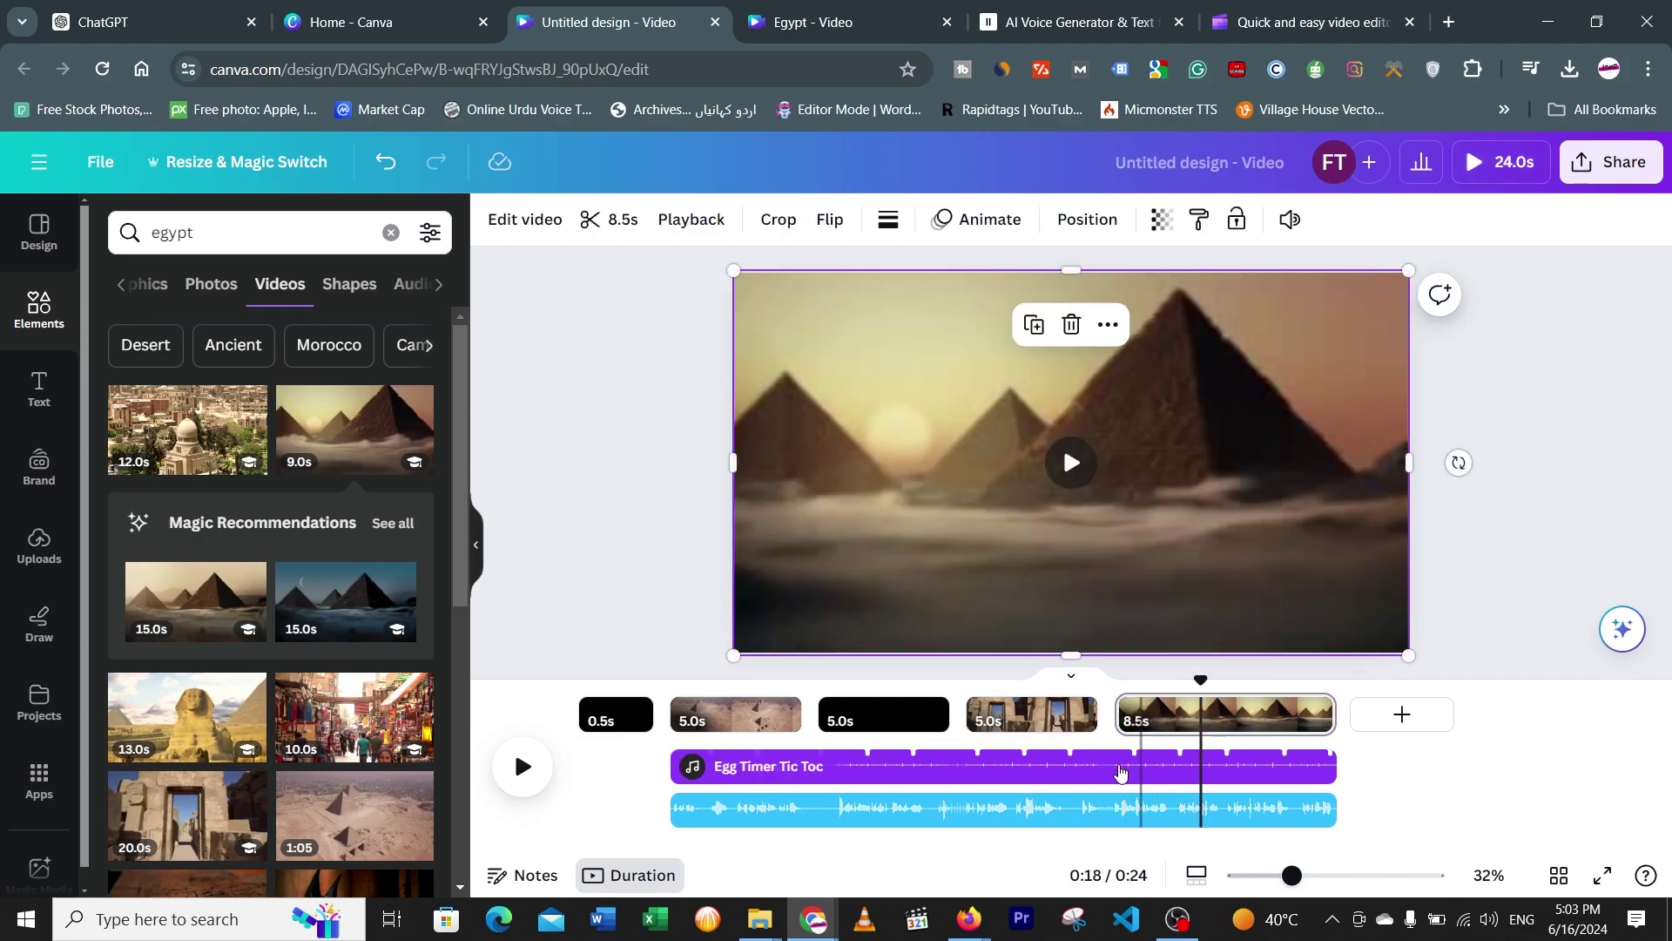
left_click(1191, 722)
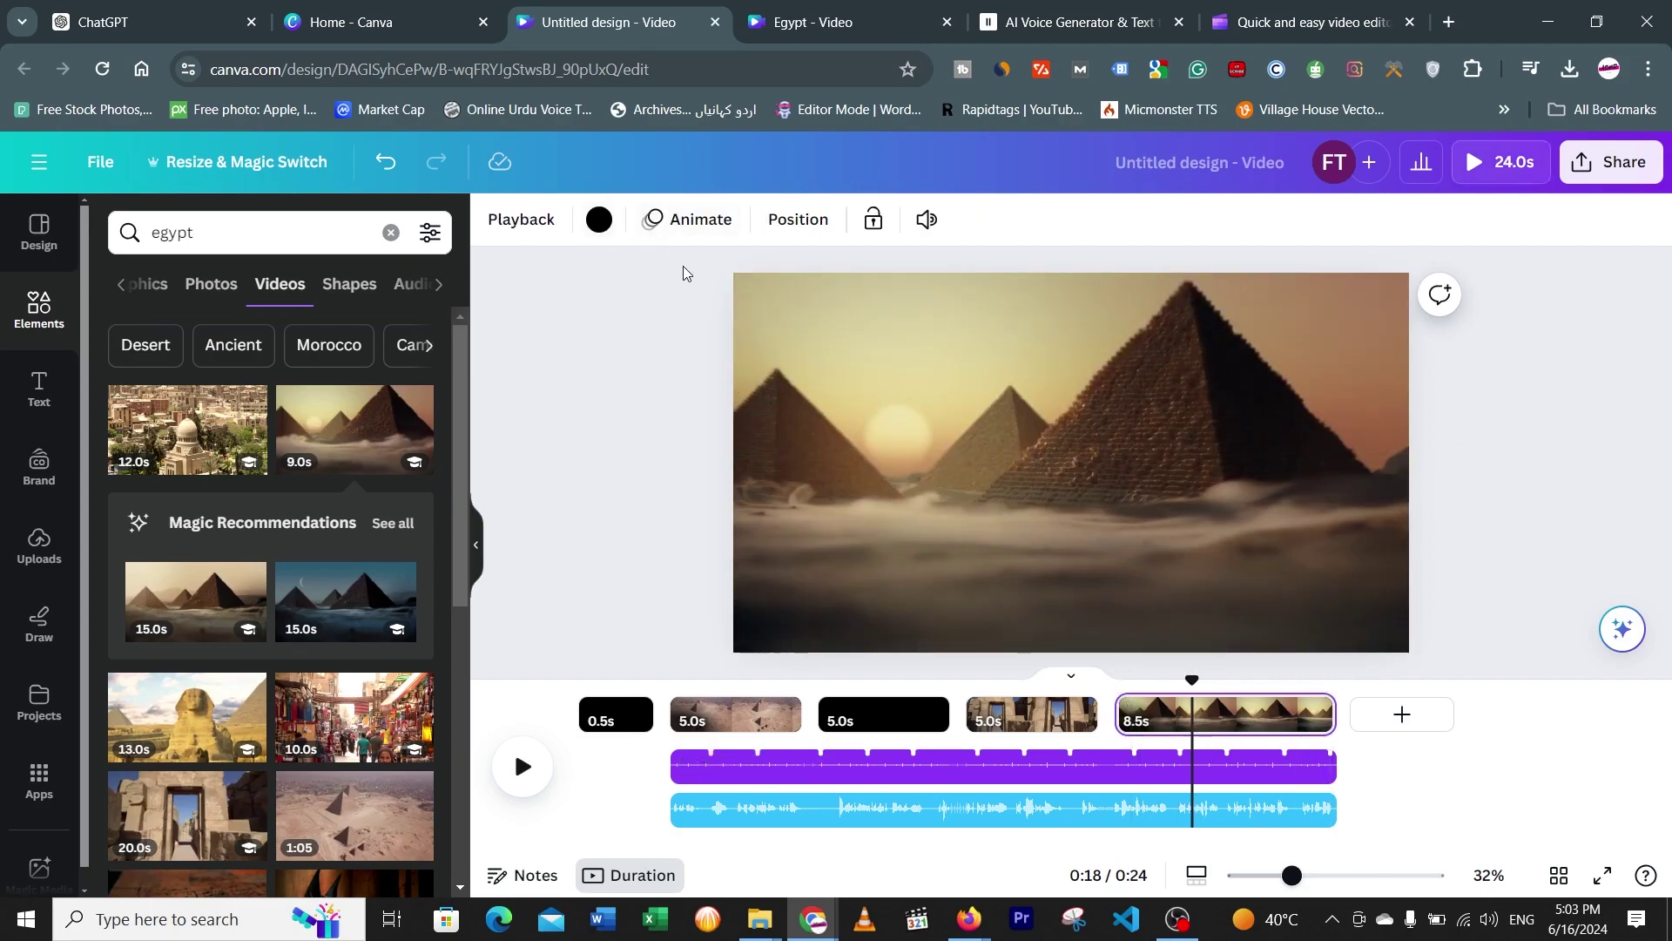
left_click(1131, 592)
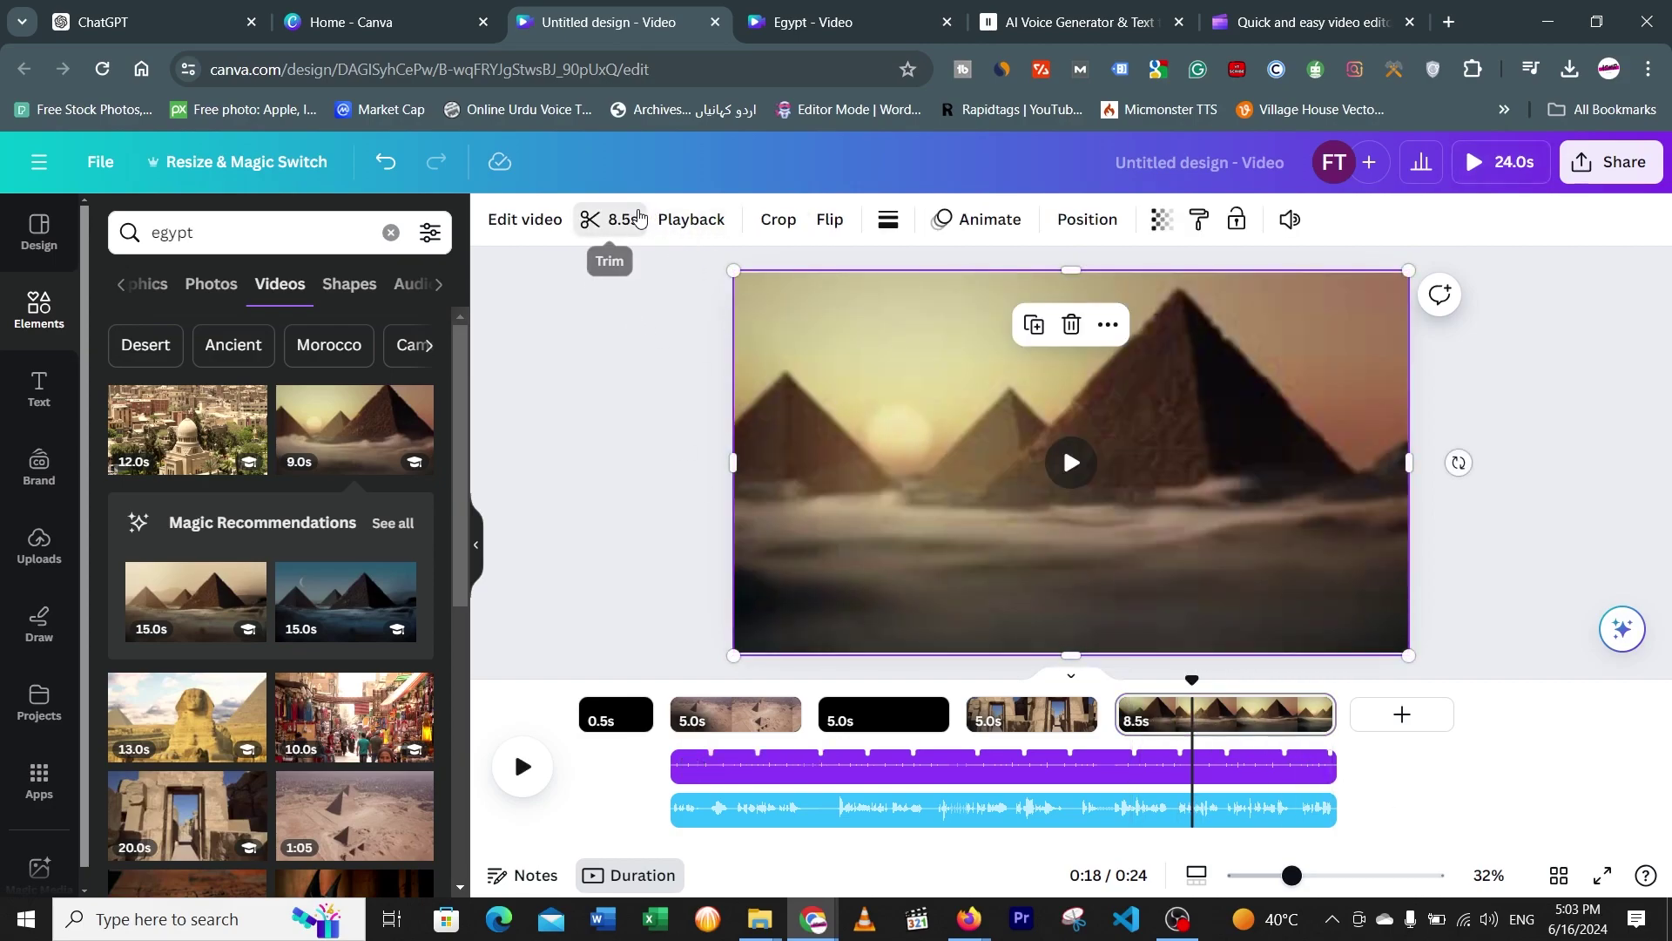
left_click(594, 218)
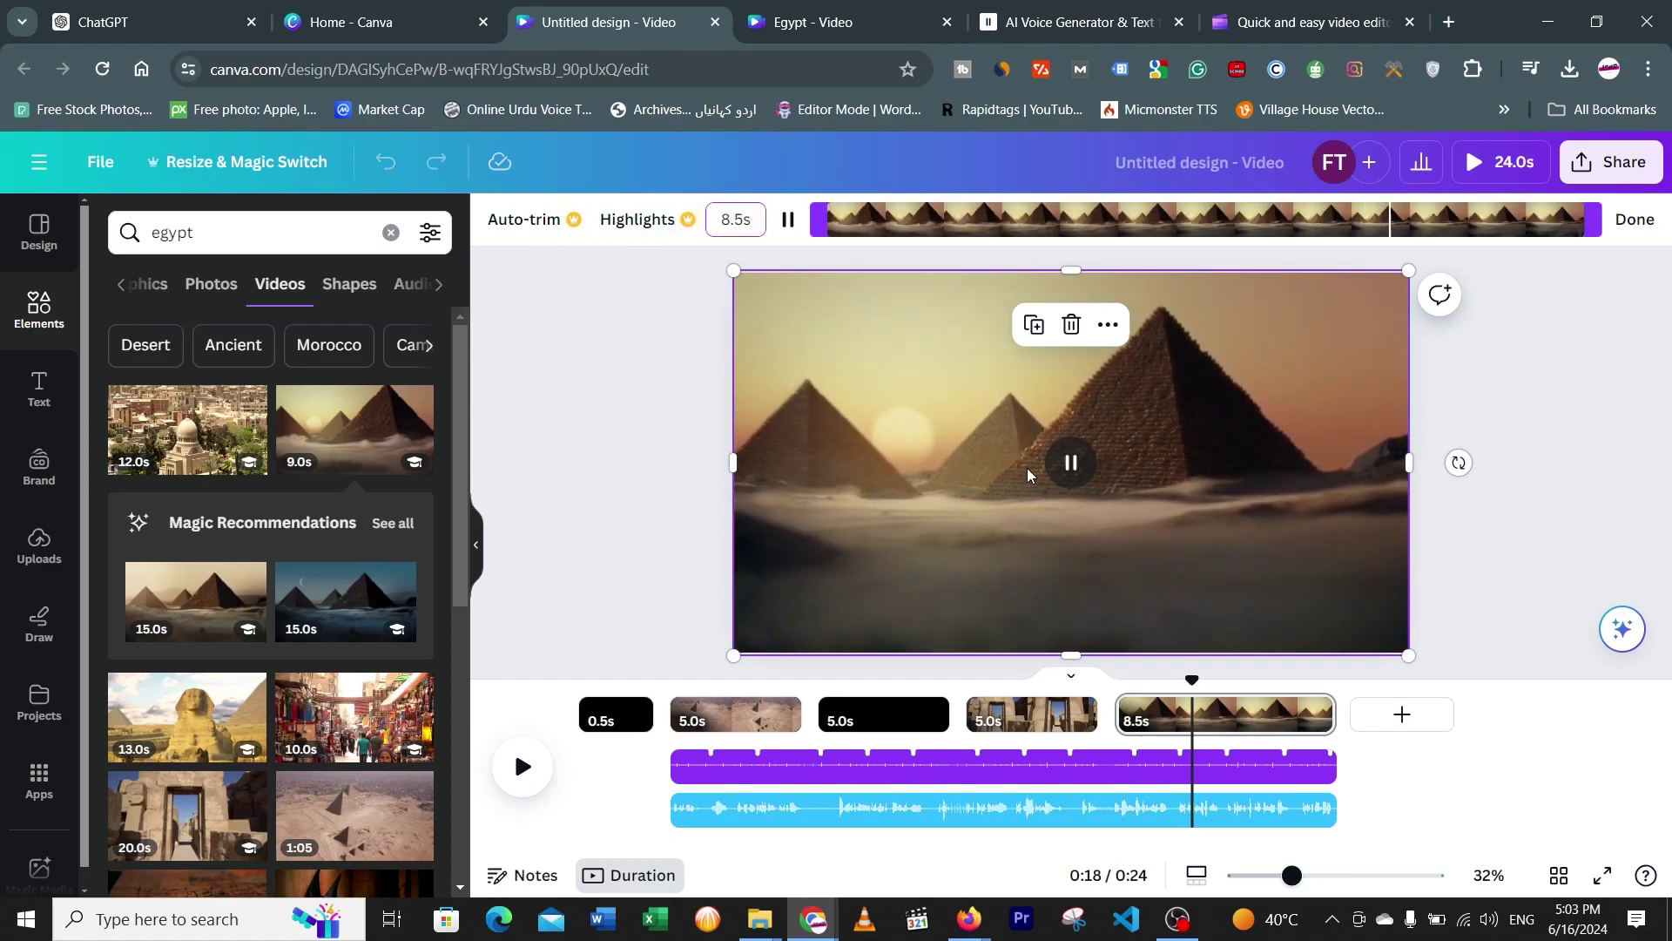
left_click(736, 218)
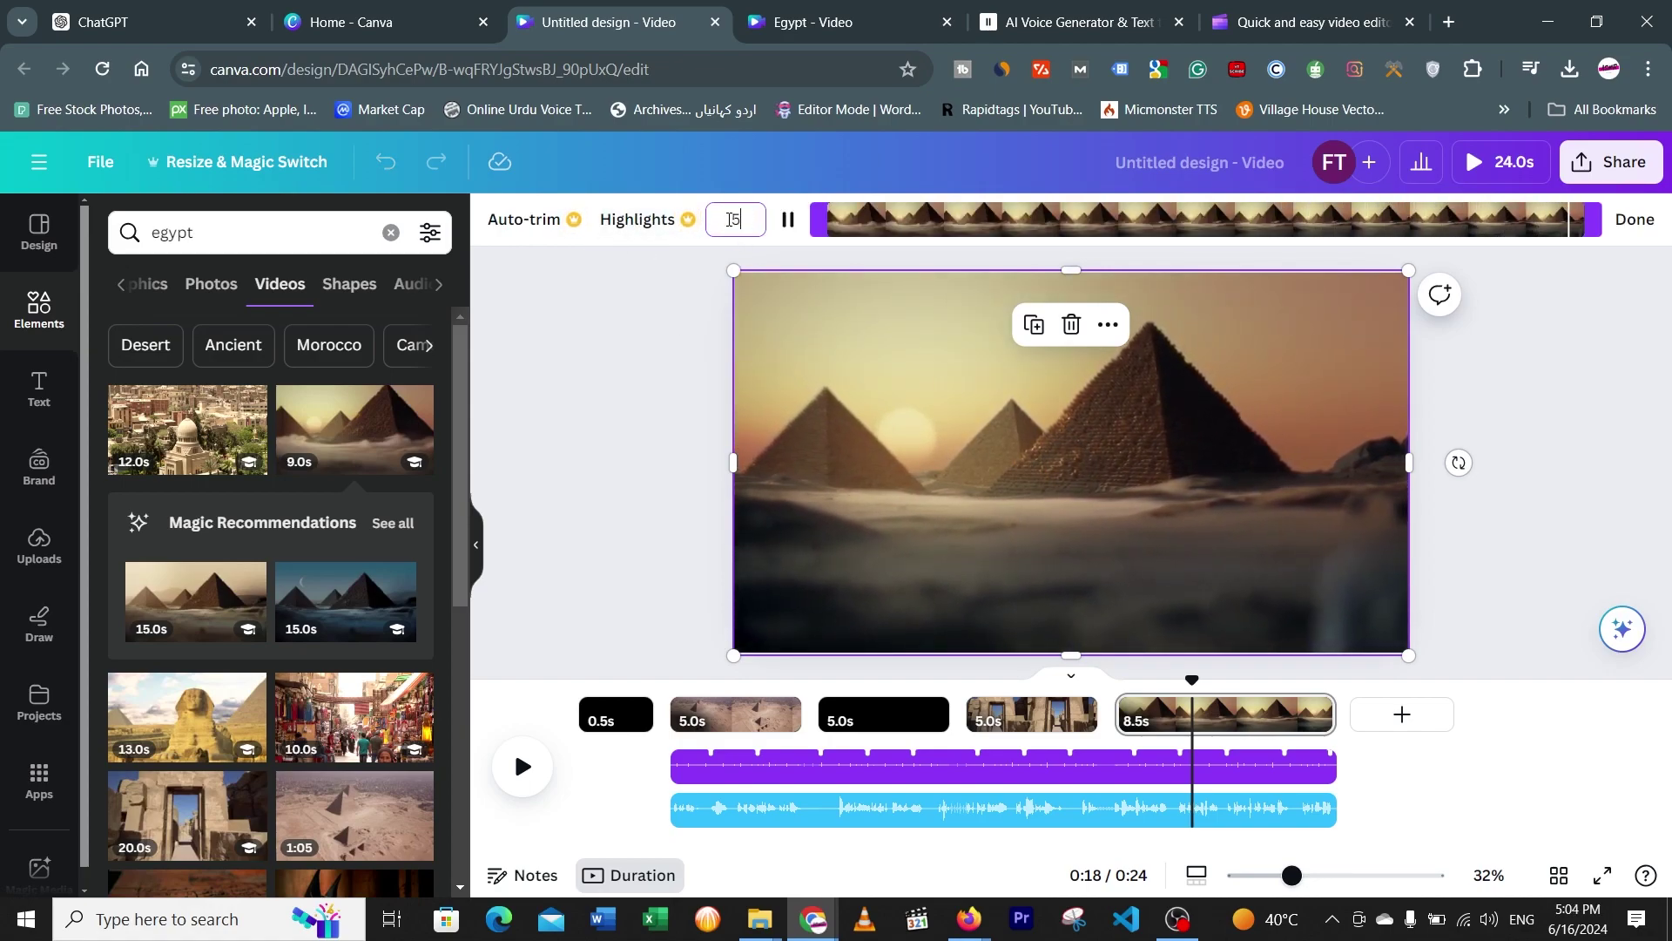
type("5.0s")
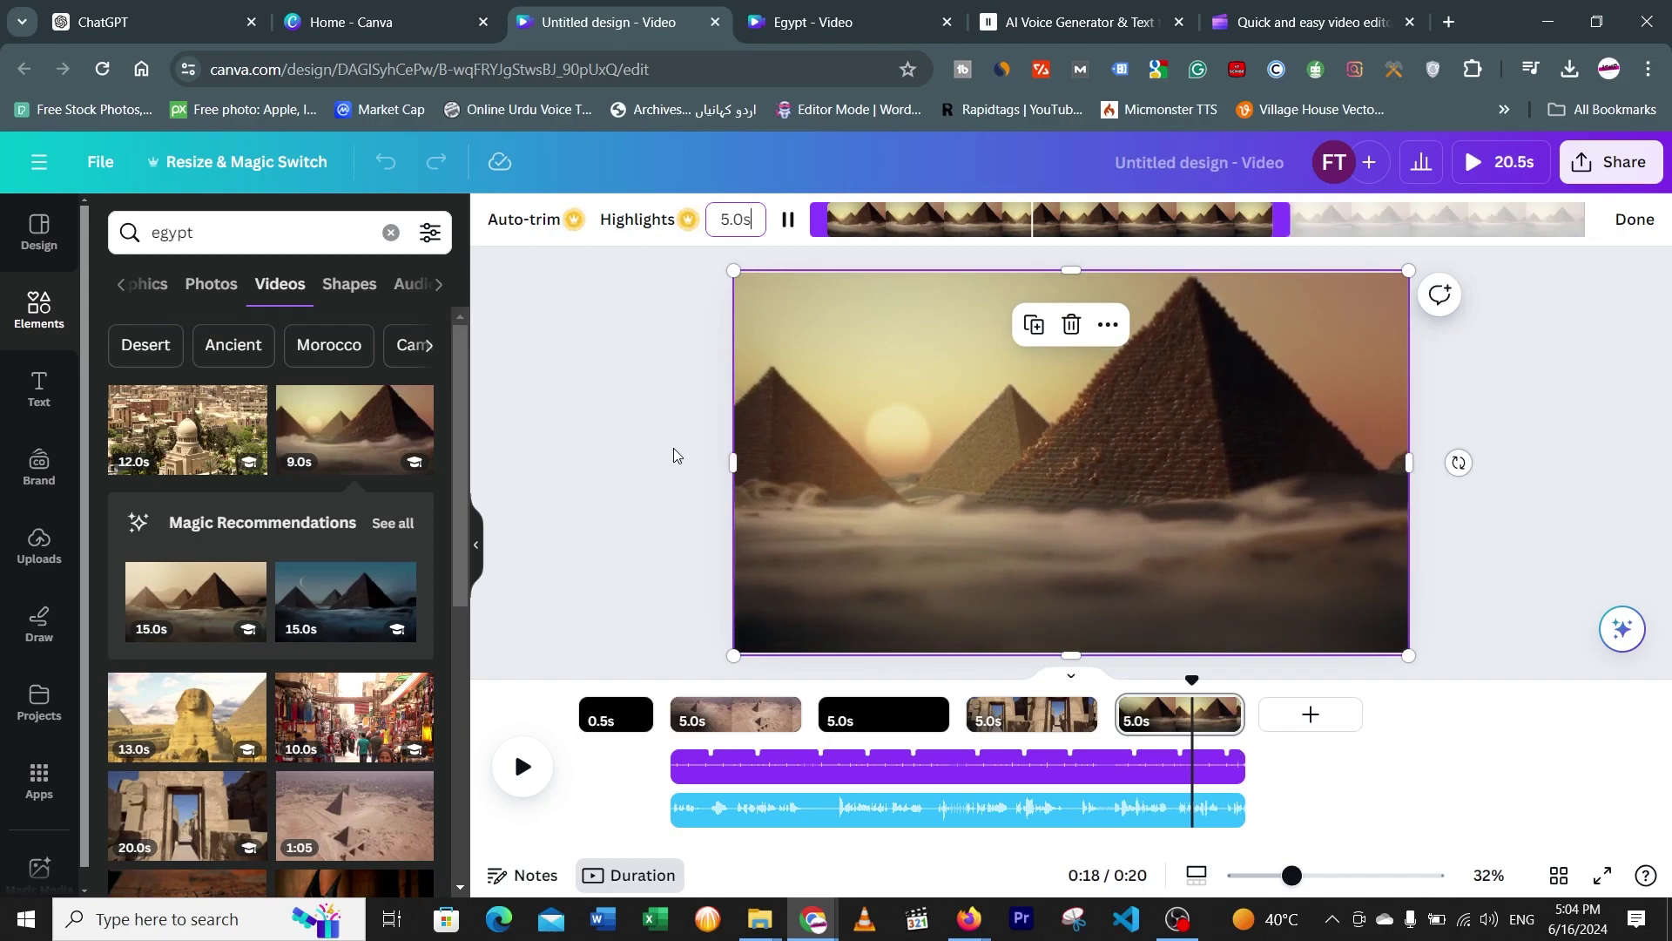
key("Return")
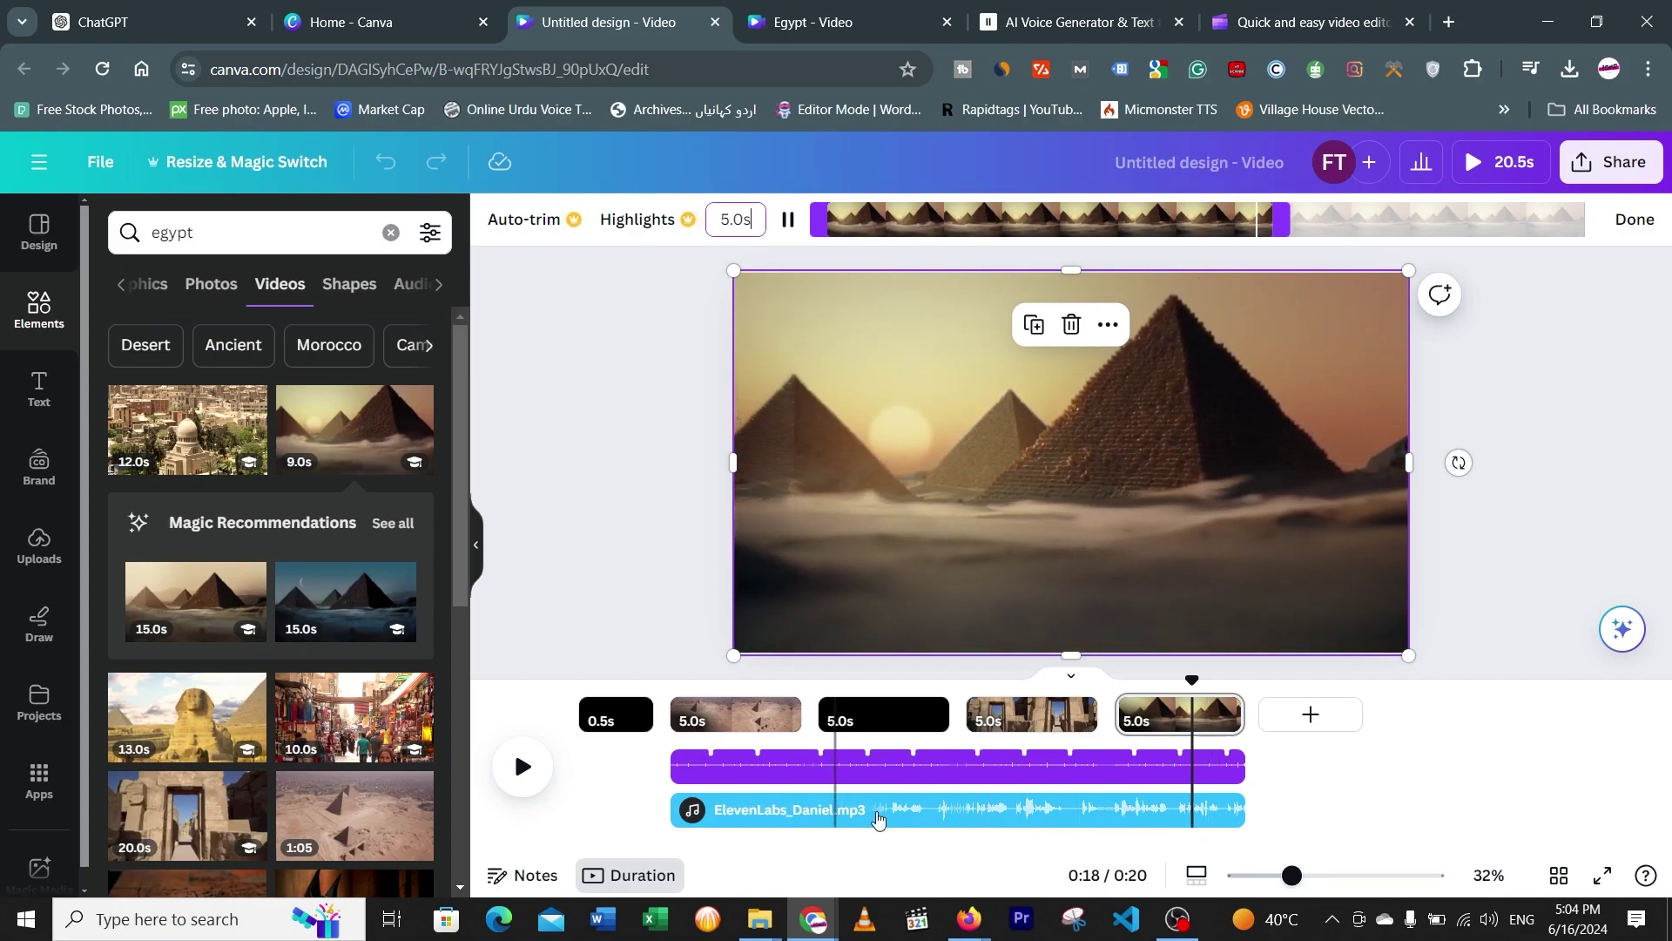
Insert the 12.0-second city rooftops clip on the misty pyramids sunset page and browse the other Egypt videos
left_click(183, 452)
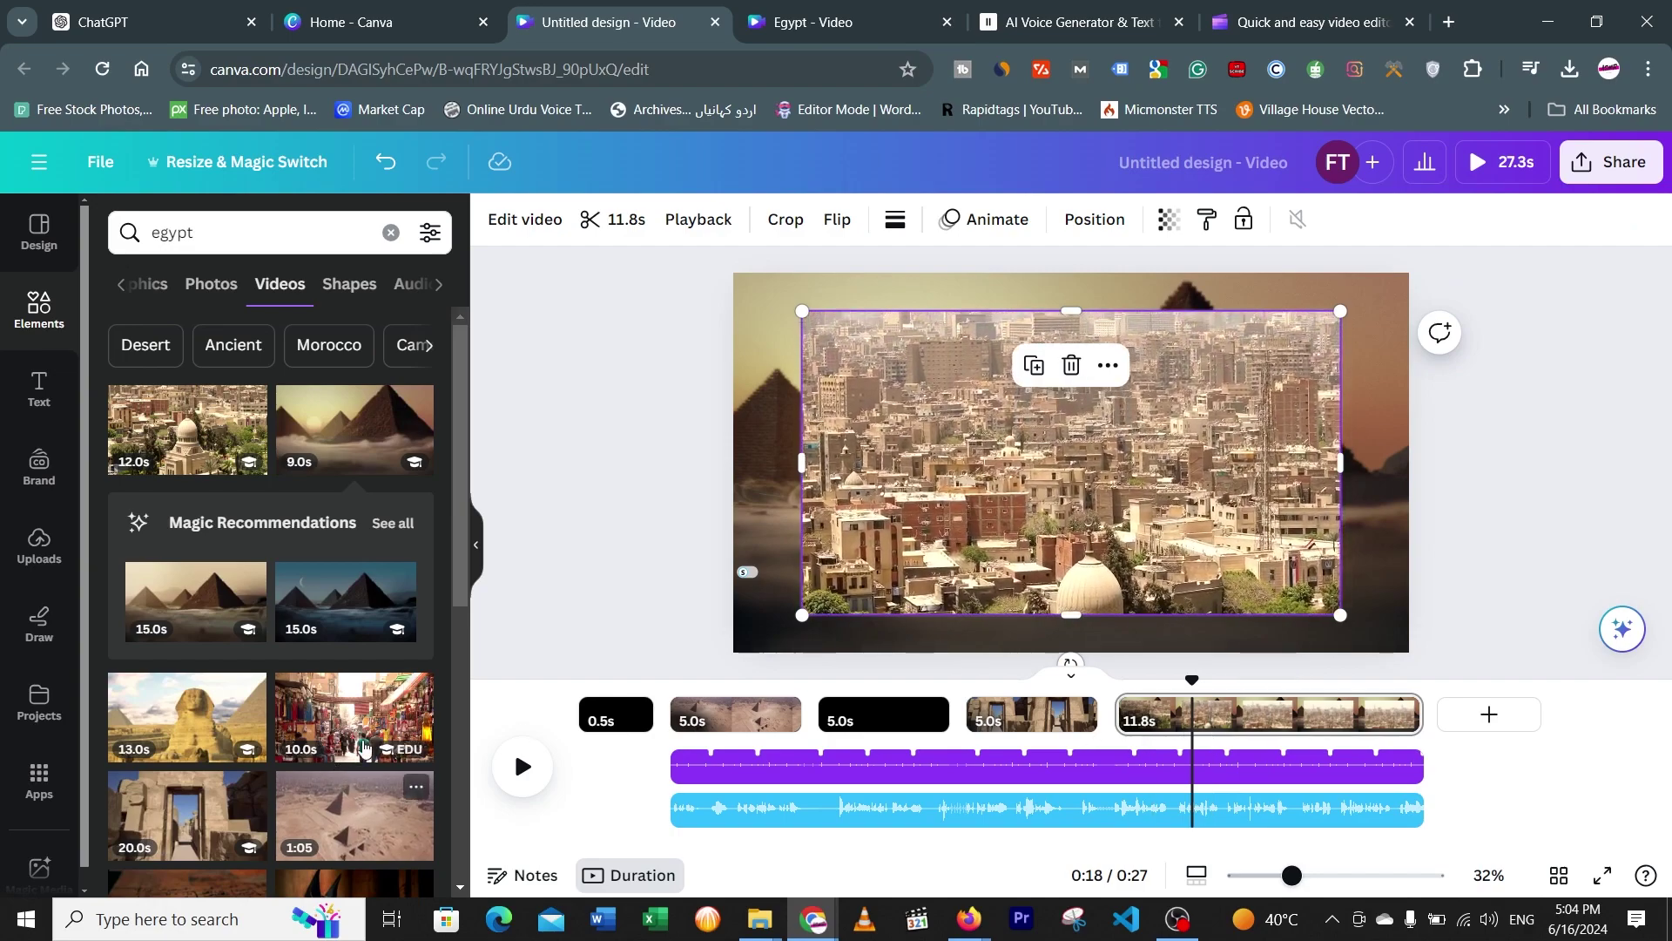
scroll(340, 736, "down", 3)
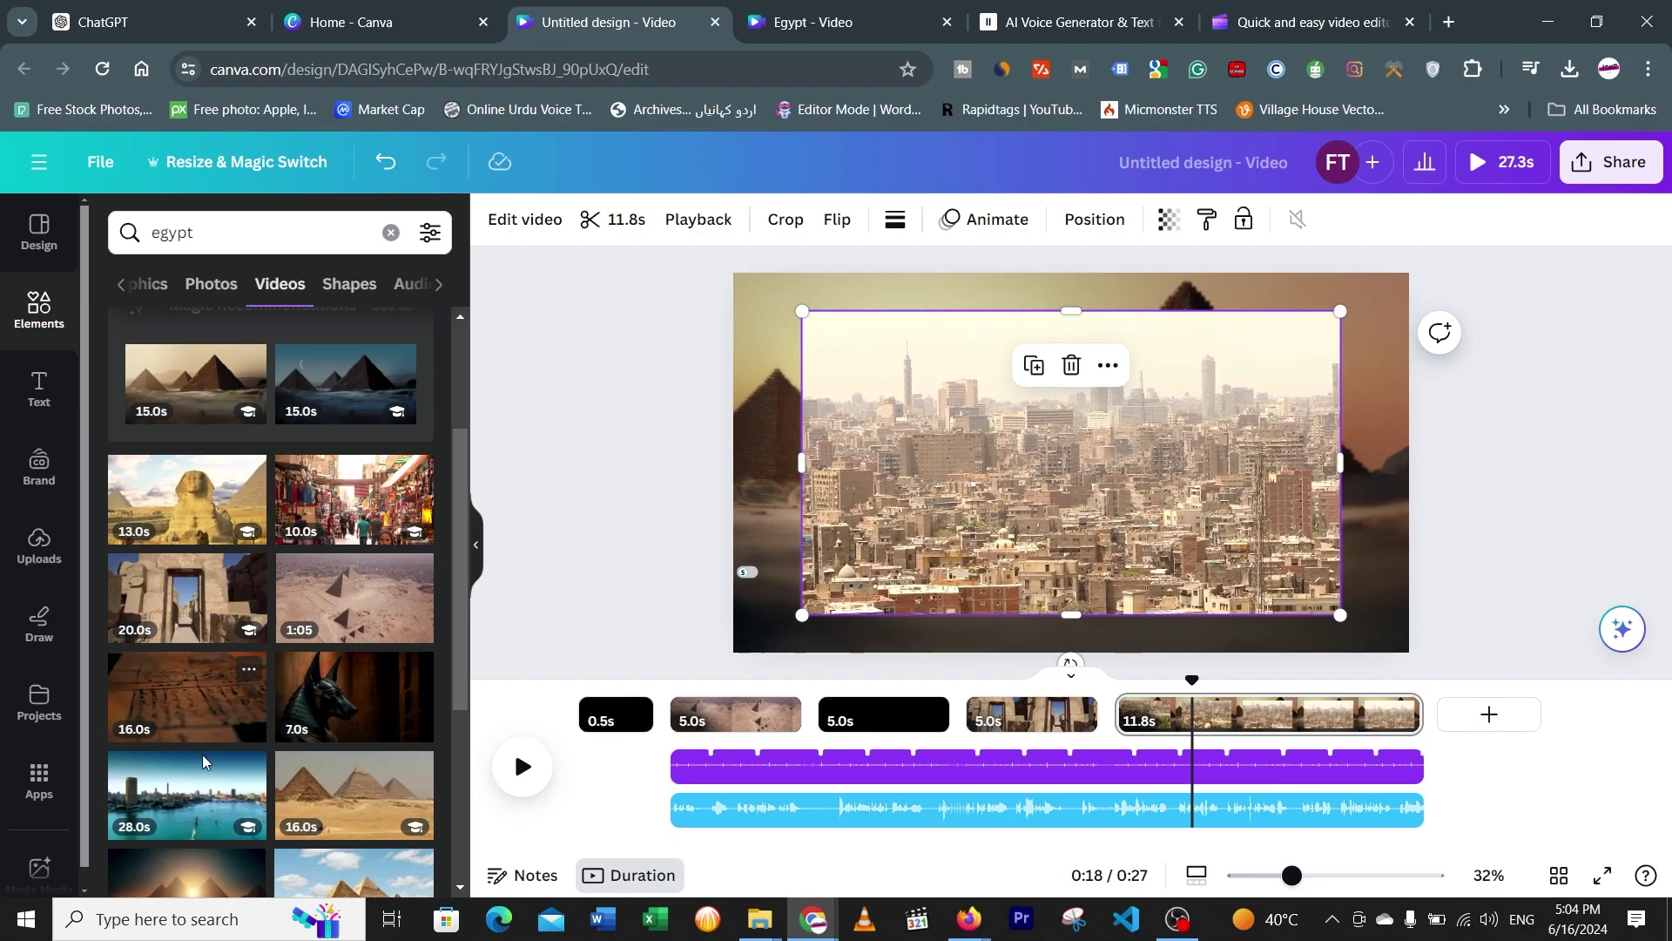
scroll(236, 702, "down", 3)
scroll(259, 634, "up", 4)
Put the 15.0-second moonlit pyramids clip on its own new last page, removing the copy placed on the sunset page
left_click_drag(322, 509, 1272, 716)
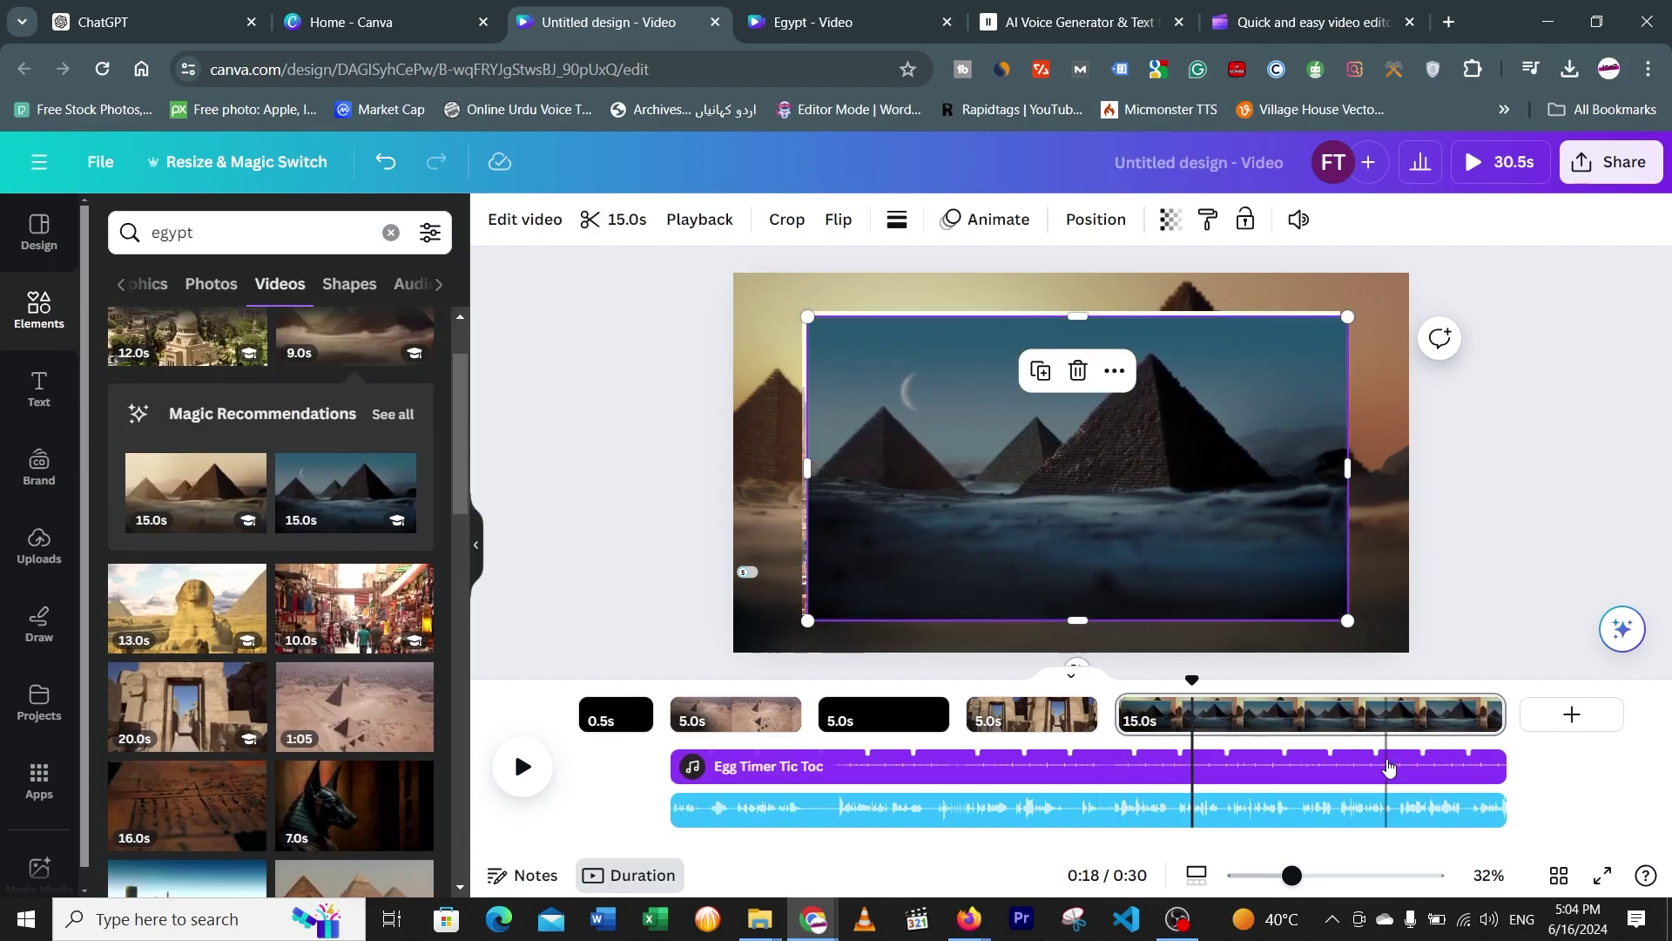
left_click(1080, 372)
left_click(1472, 714)
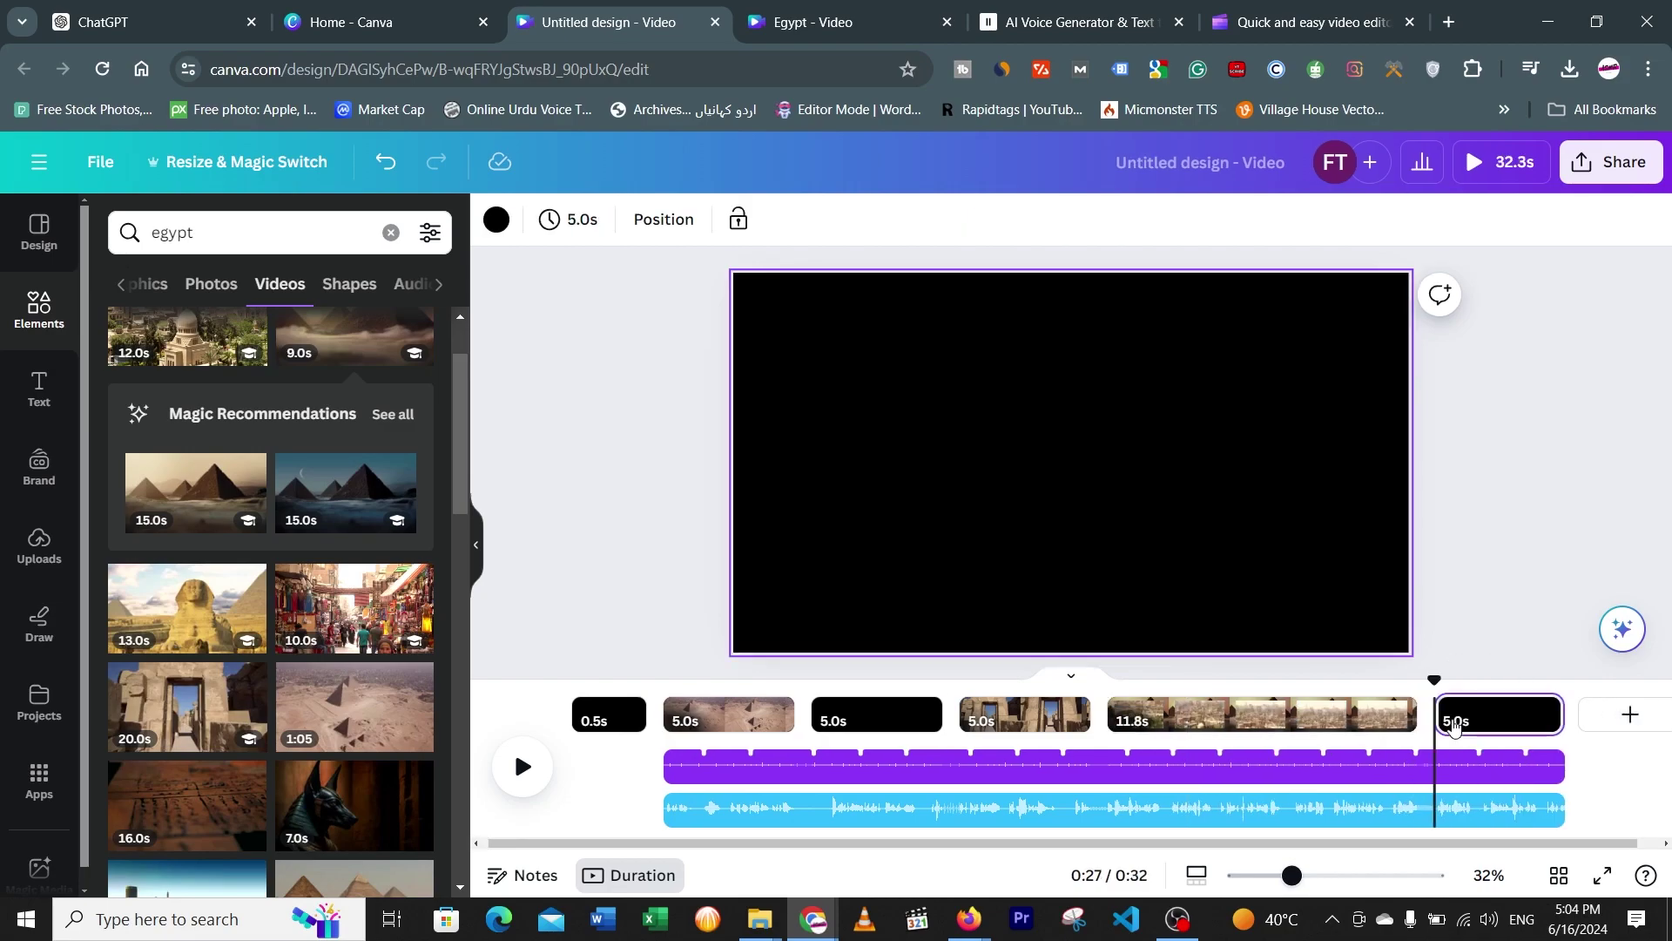
left_click(334, 503)
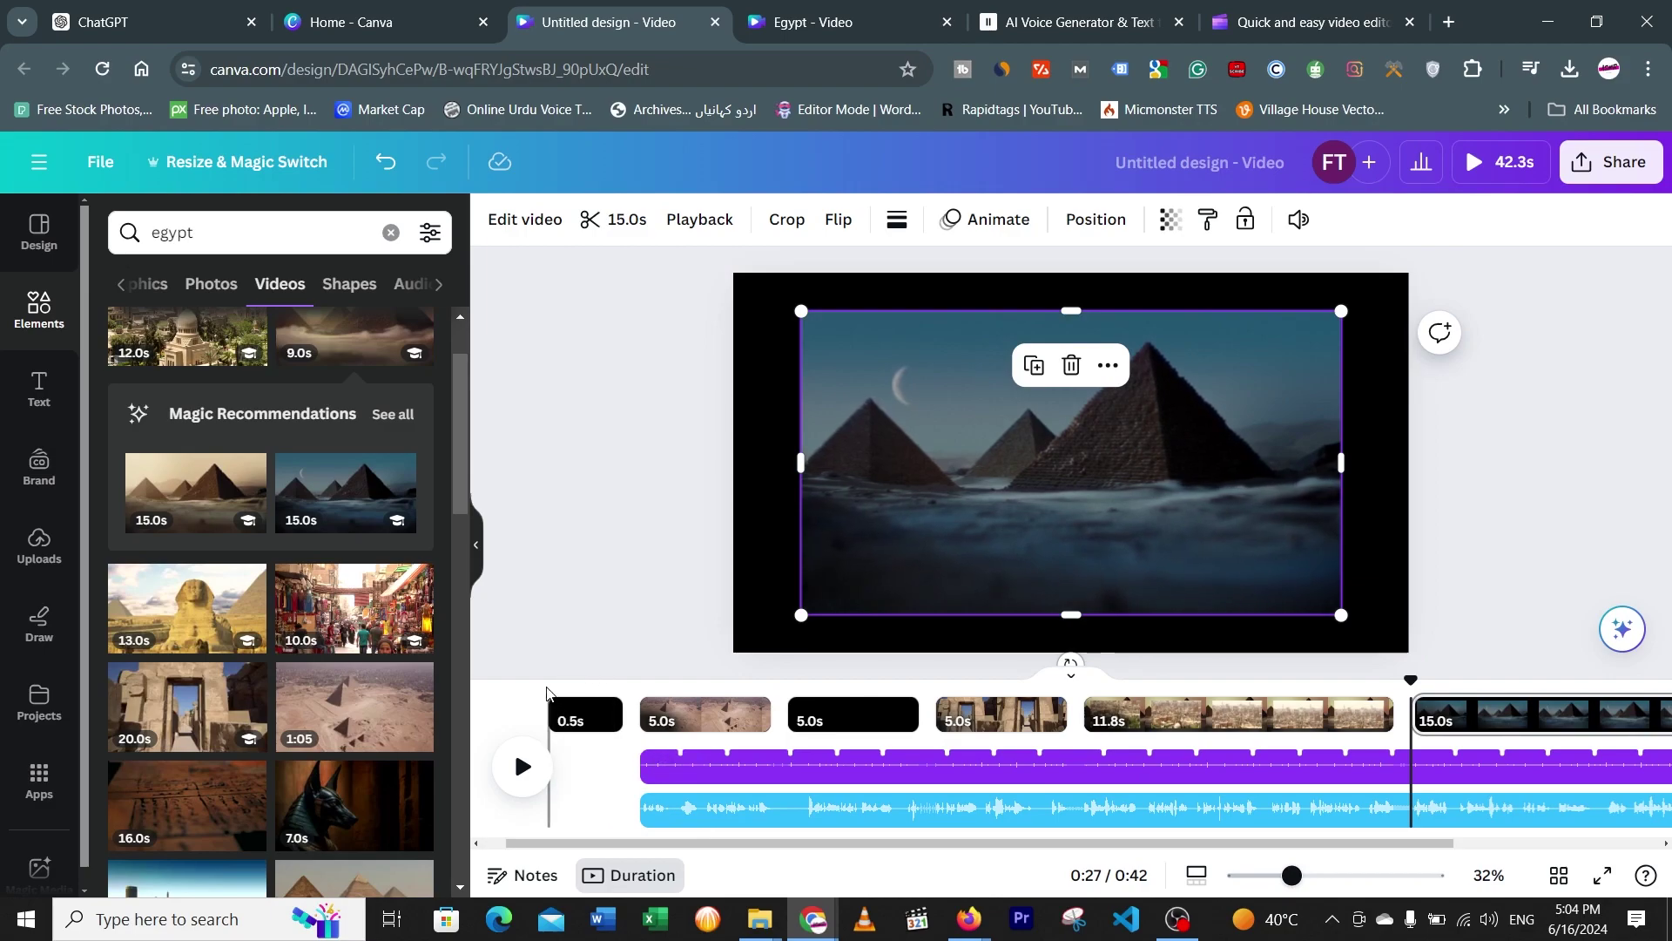
Play the video from the start and delete the blank third page
left_click(523, 766)
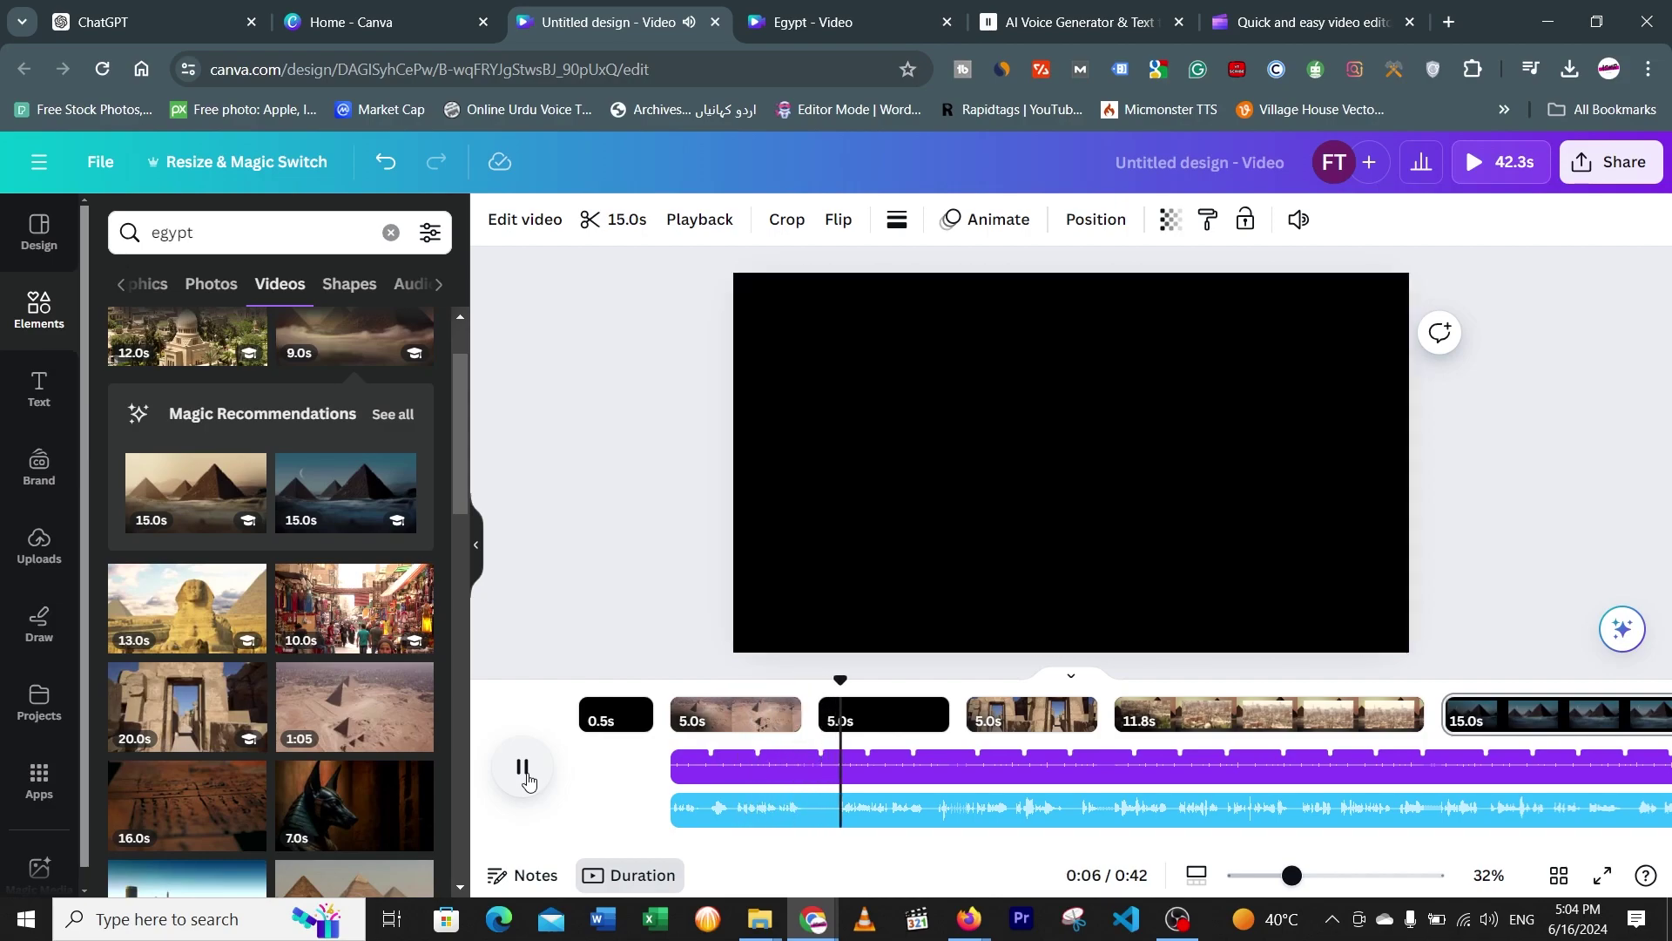
left_click(525, 774)
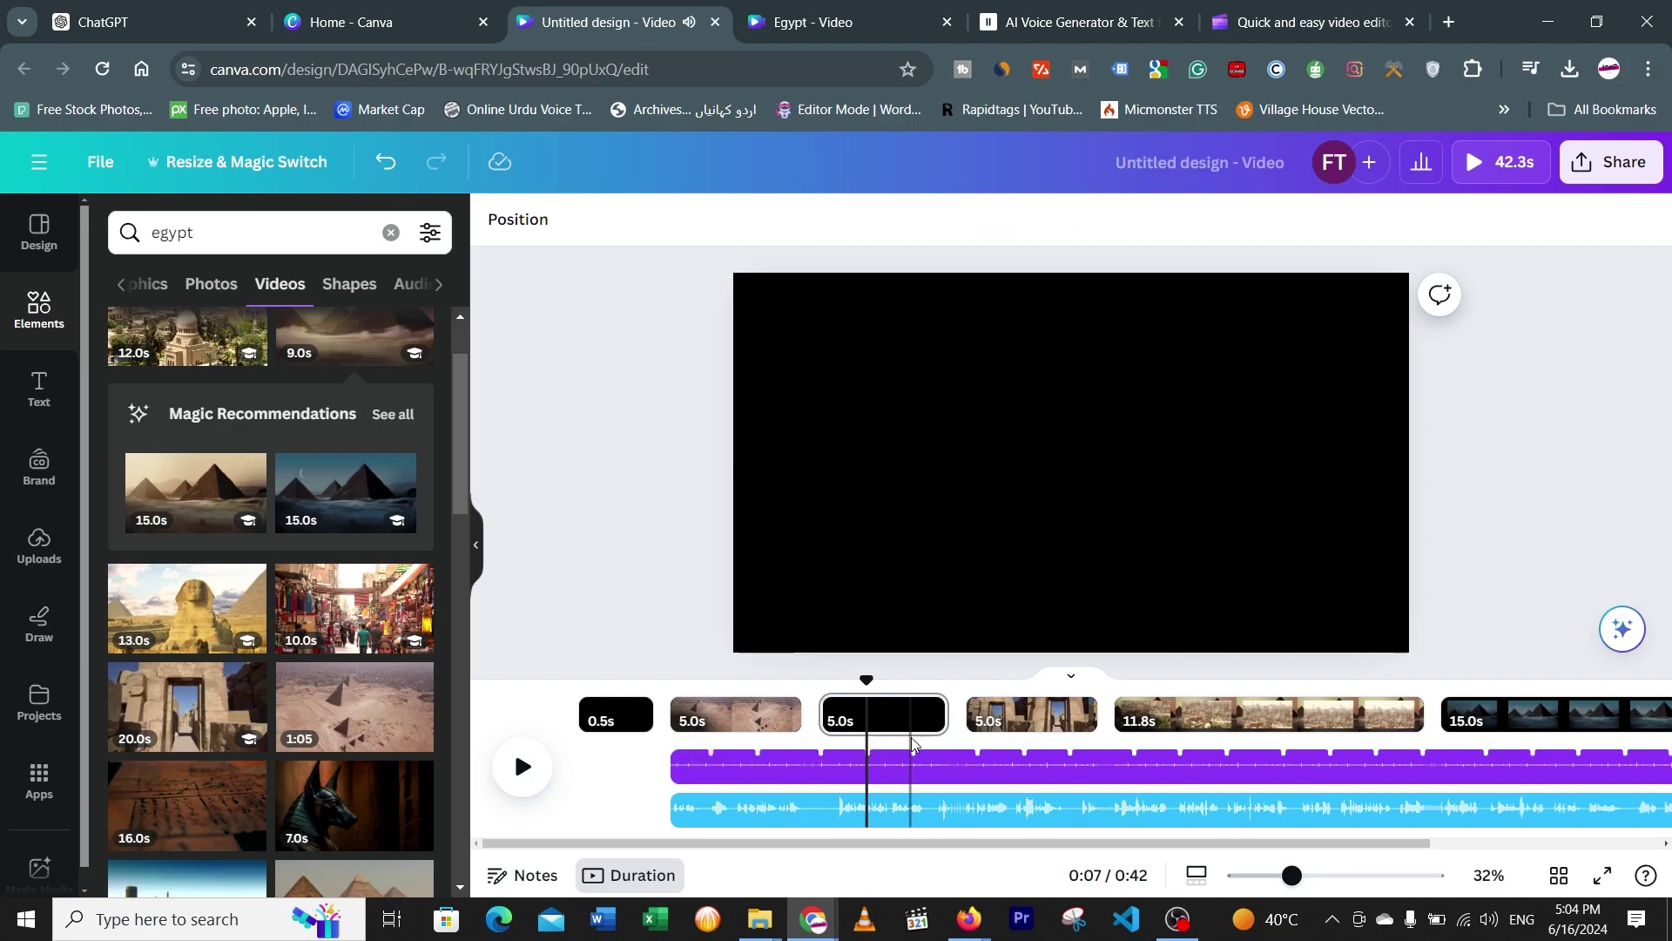
left_click(876, 719)
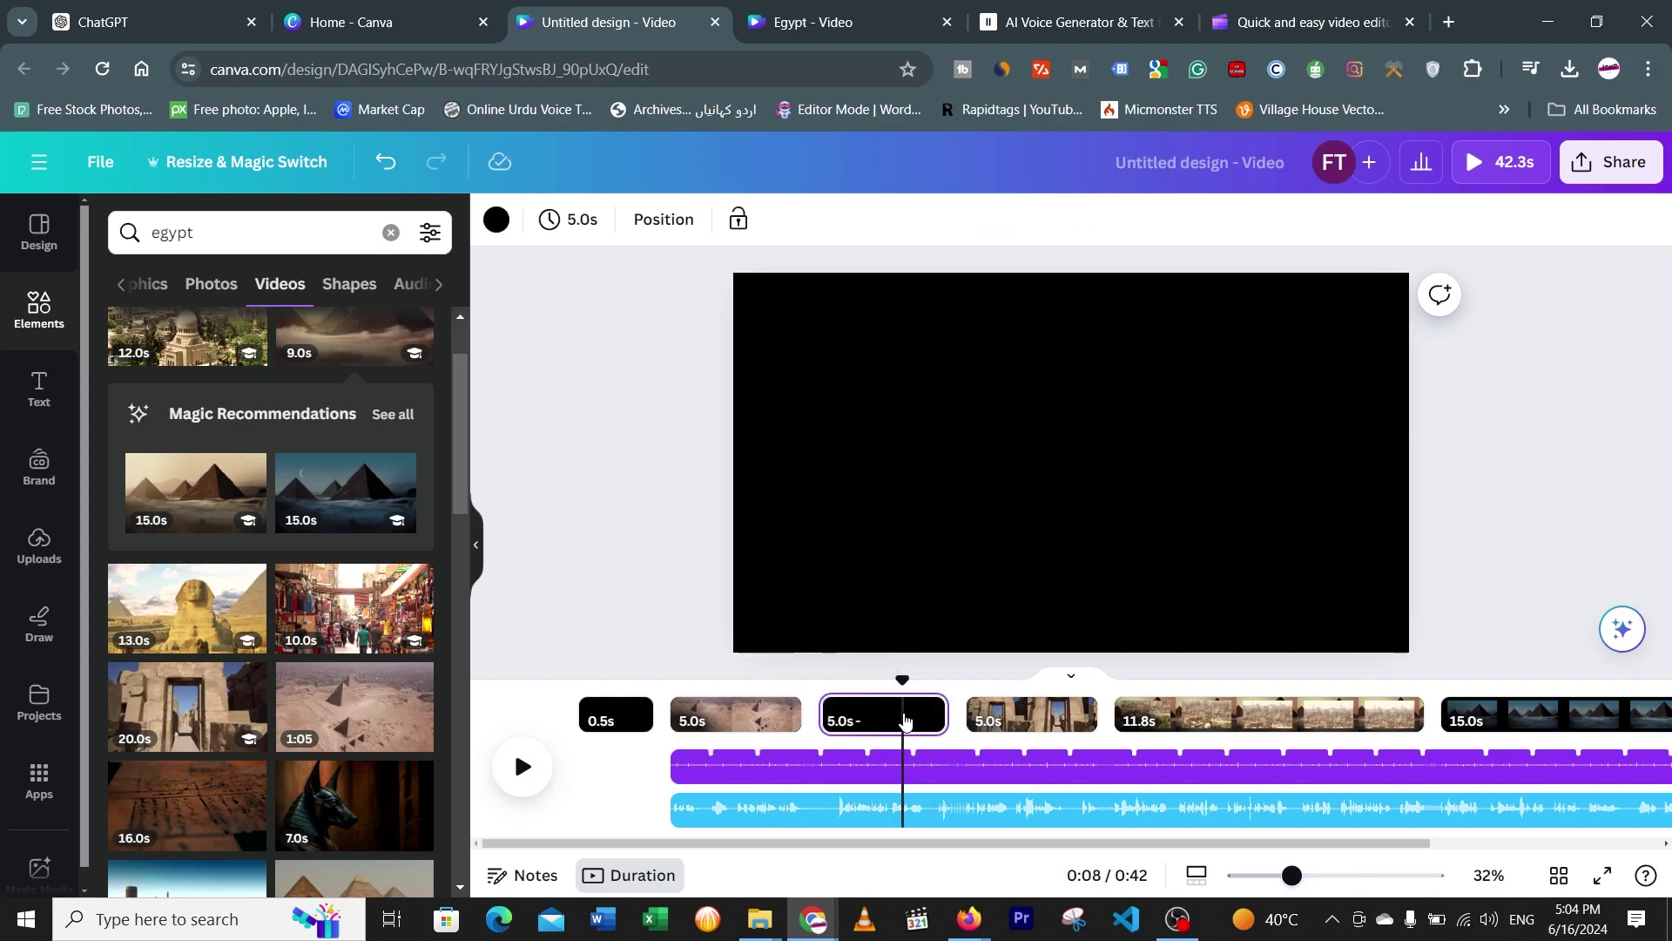
right_click(904, 719)
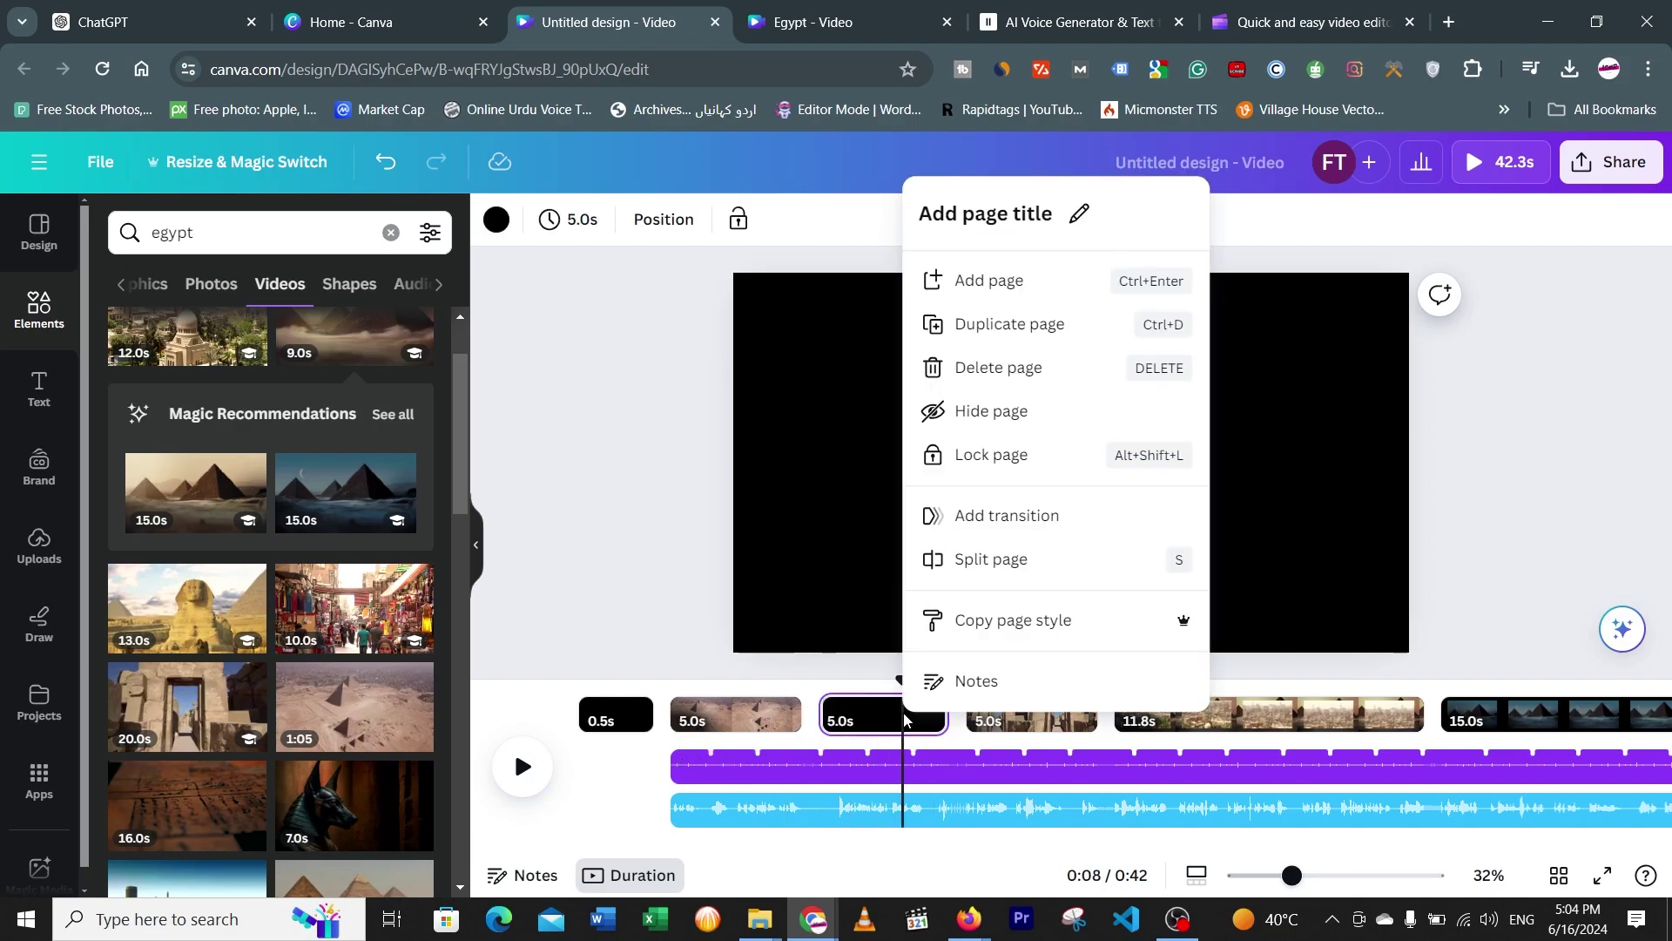
left_click(1002, 370)
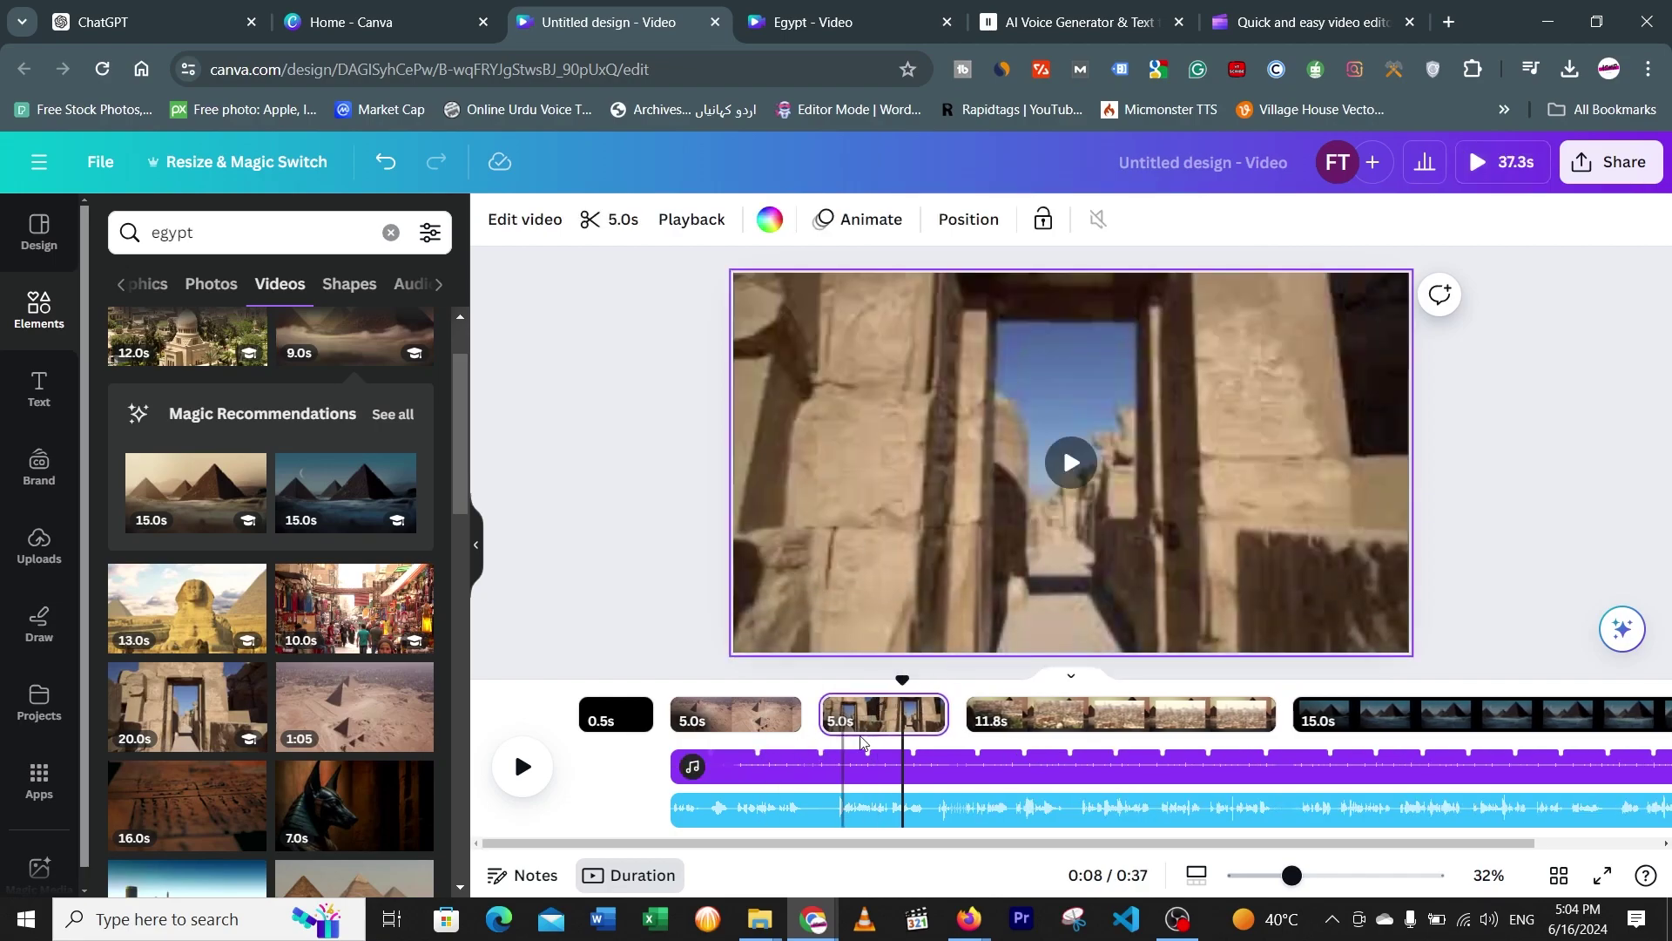
Delete the city rooftops clip that overlays the misty pyramids sunset page
left_click(1080, 716)
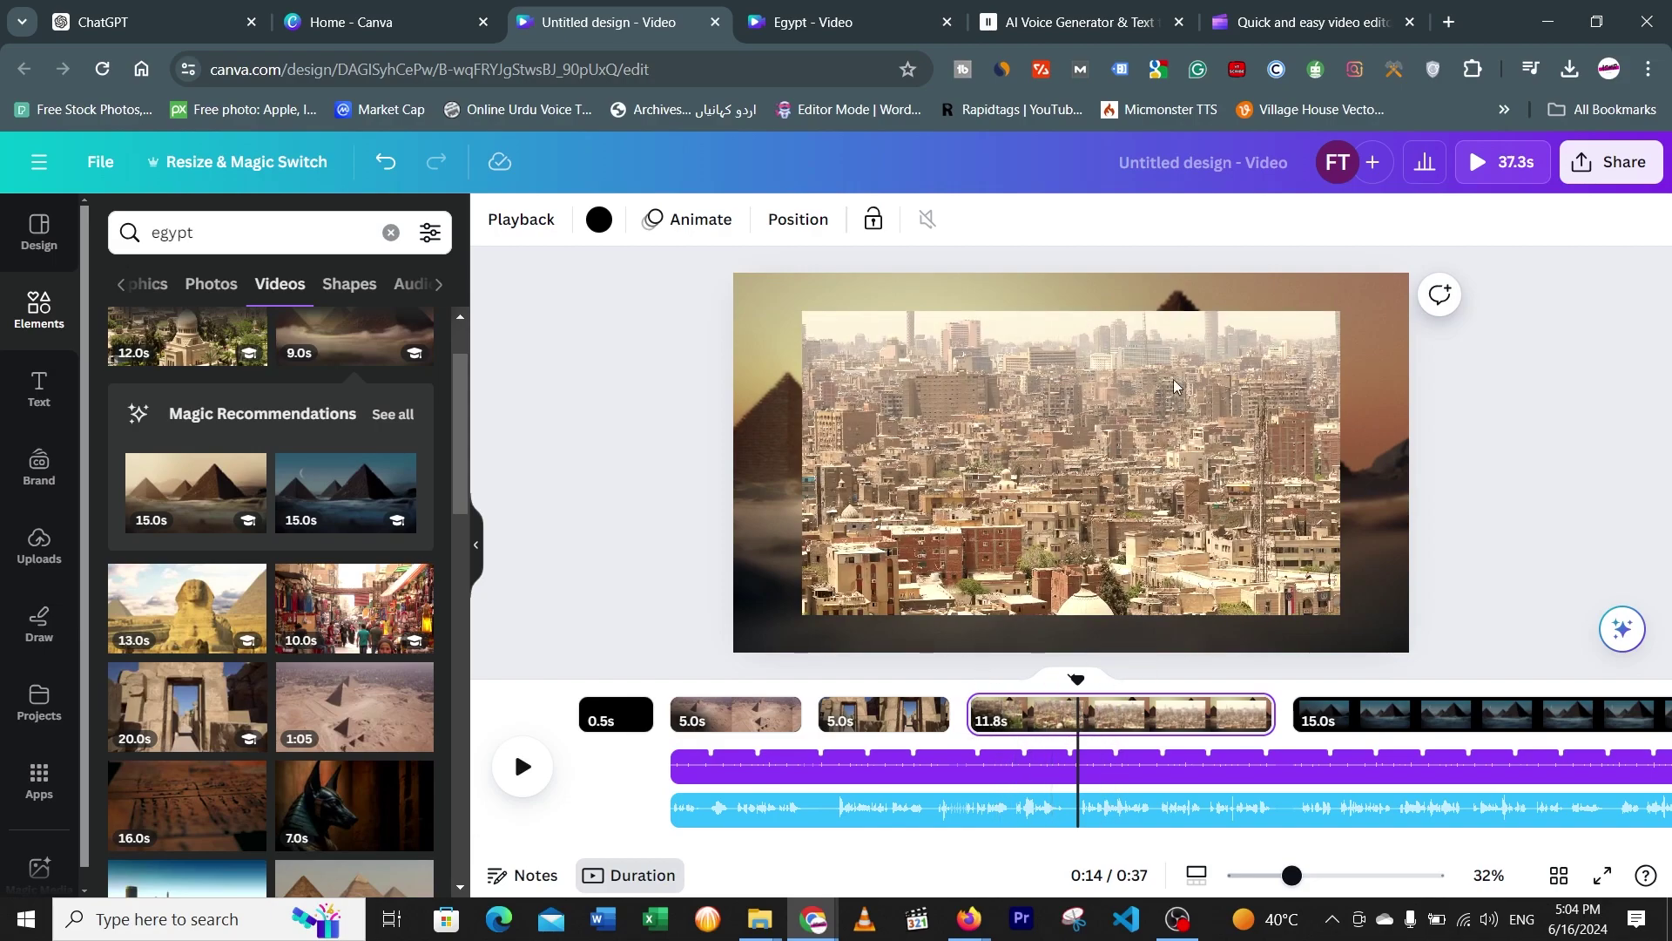
left_click(1129, 481)
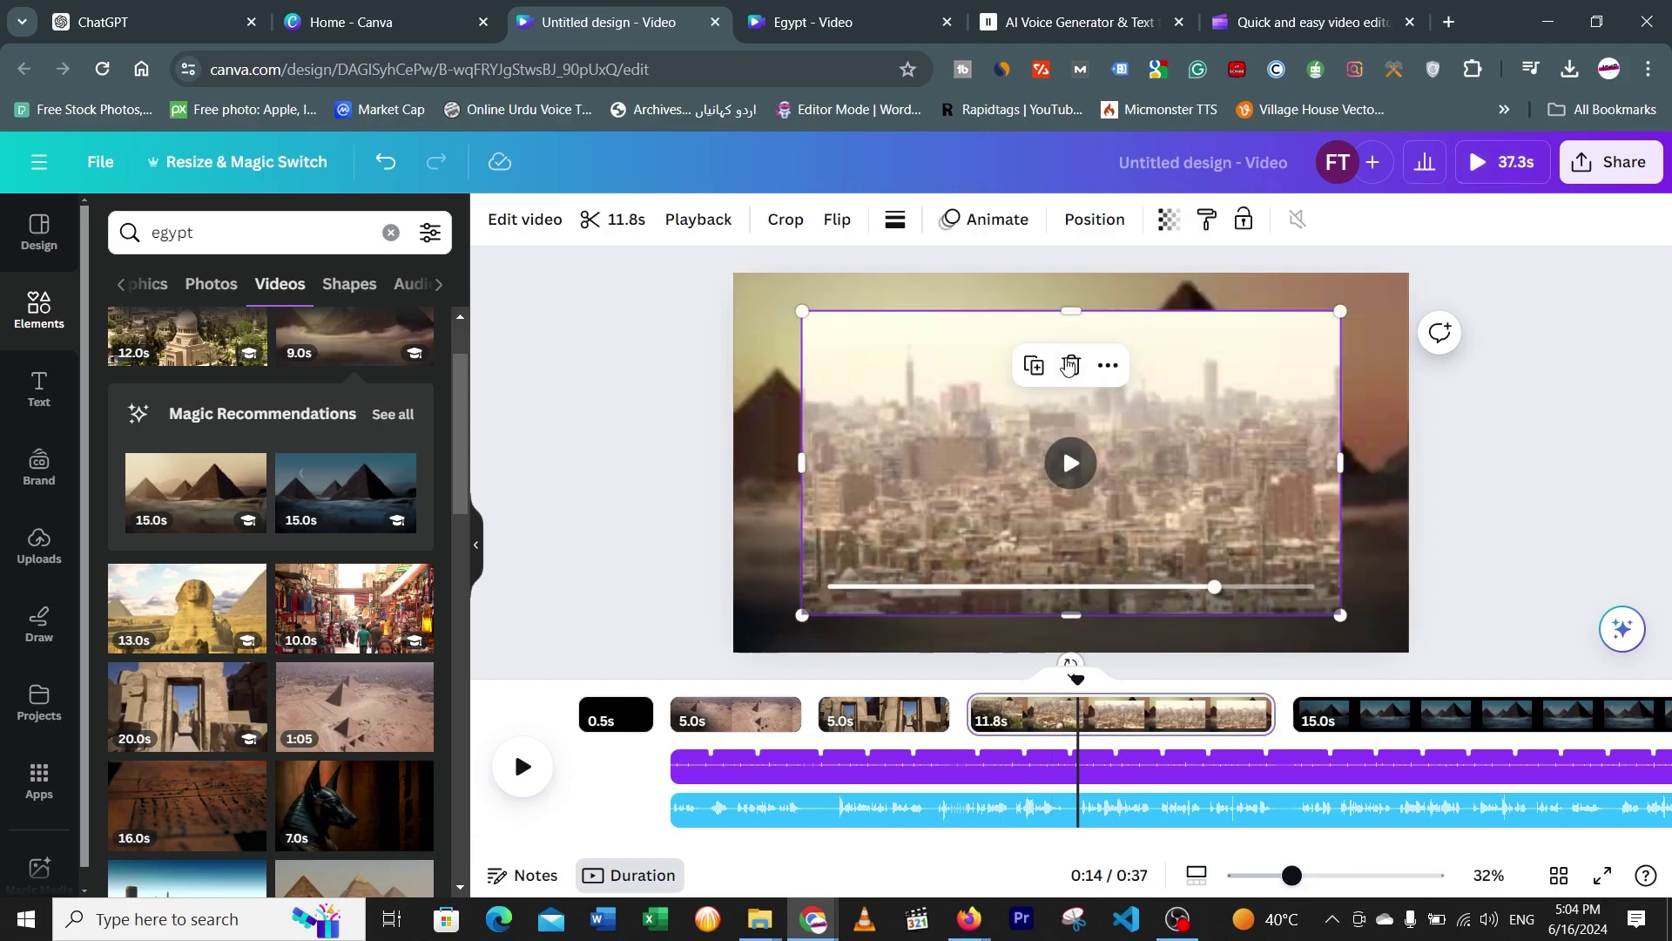
left_click(1070, 364)
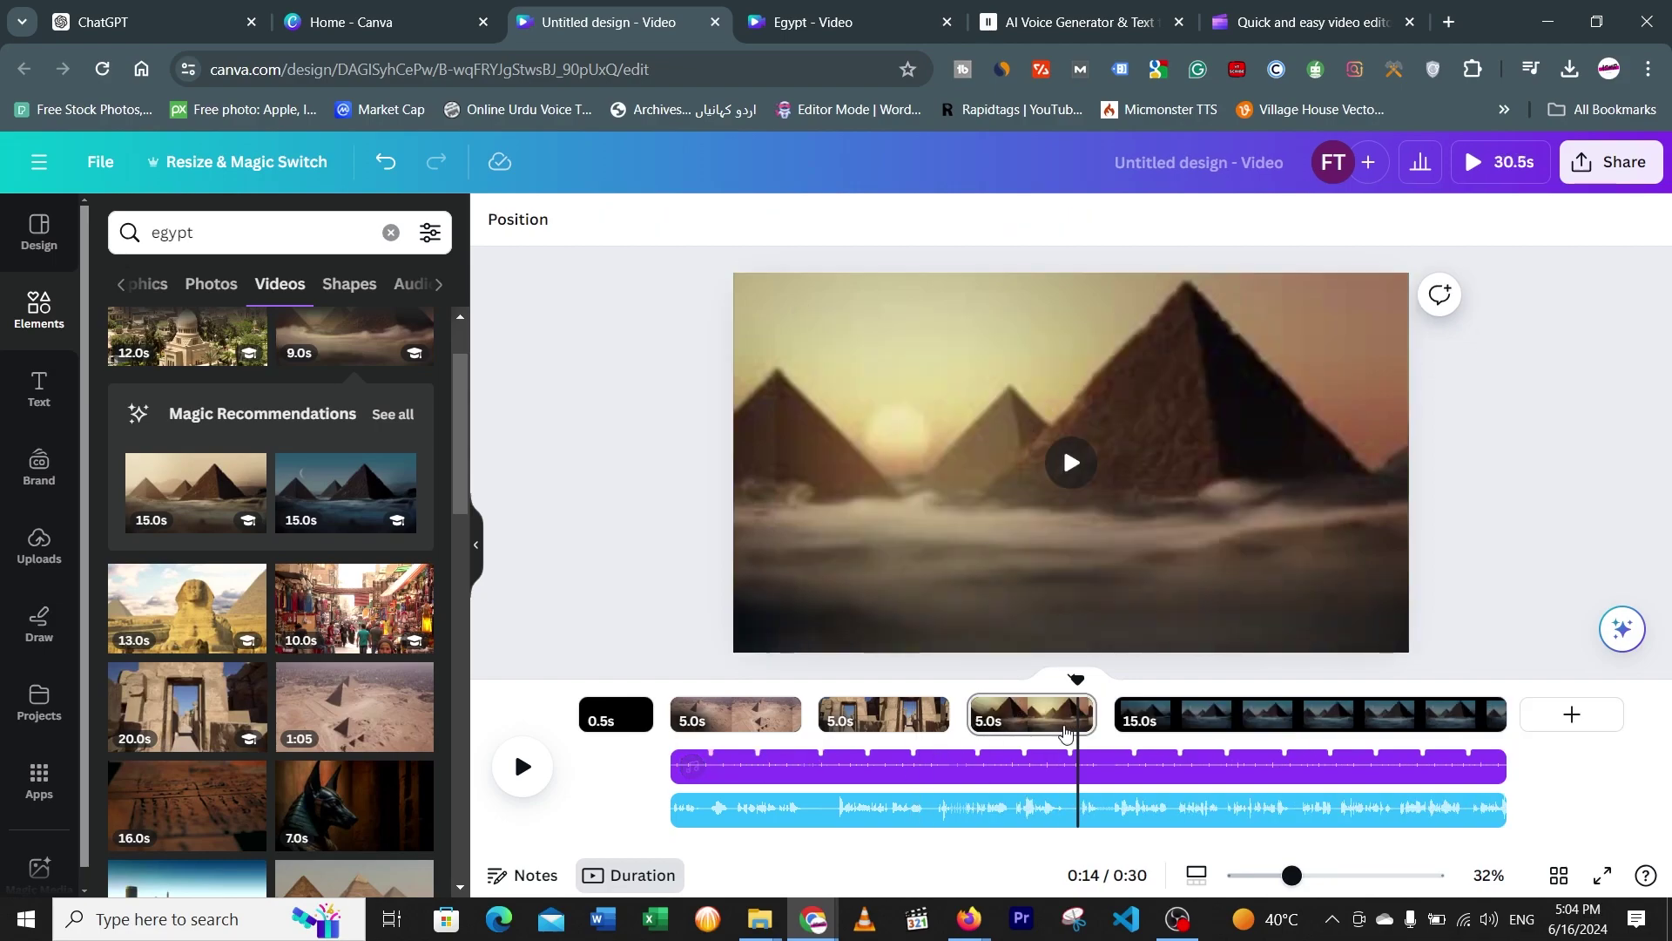
Play the video from the first page to check how the opening clips fit the narration
left_click(616, 714)
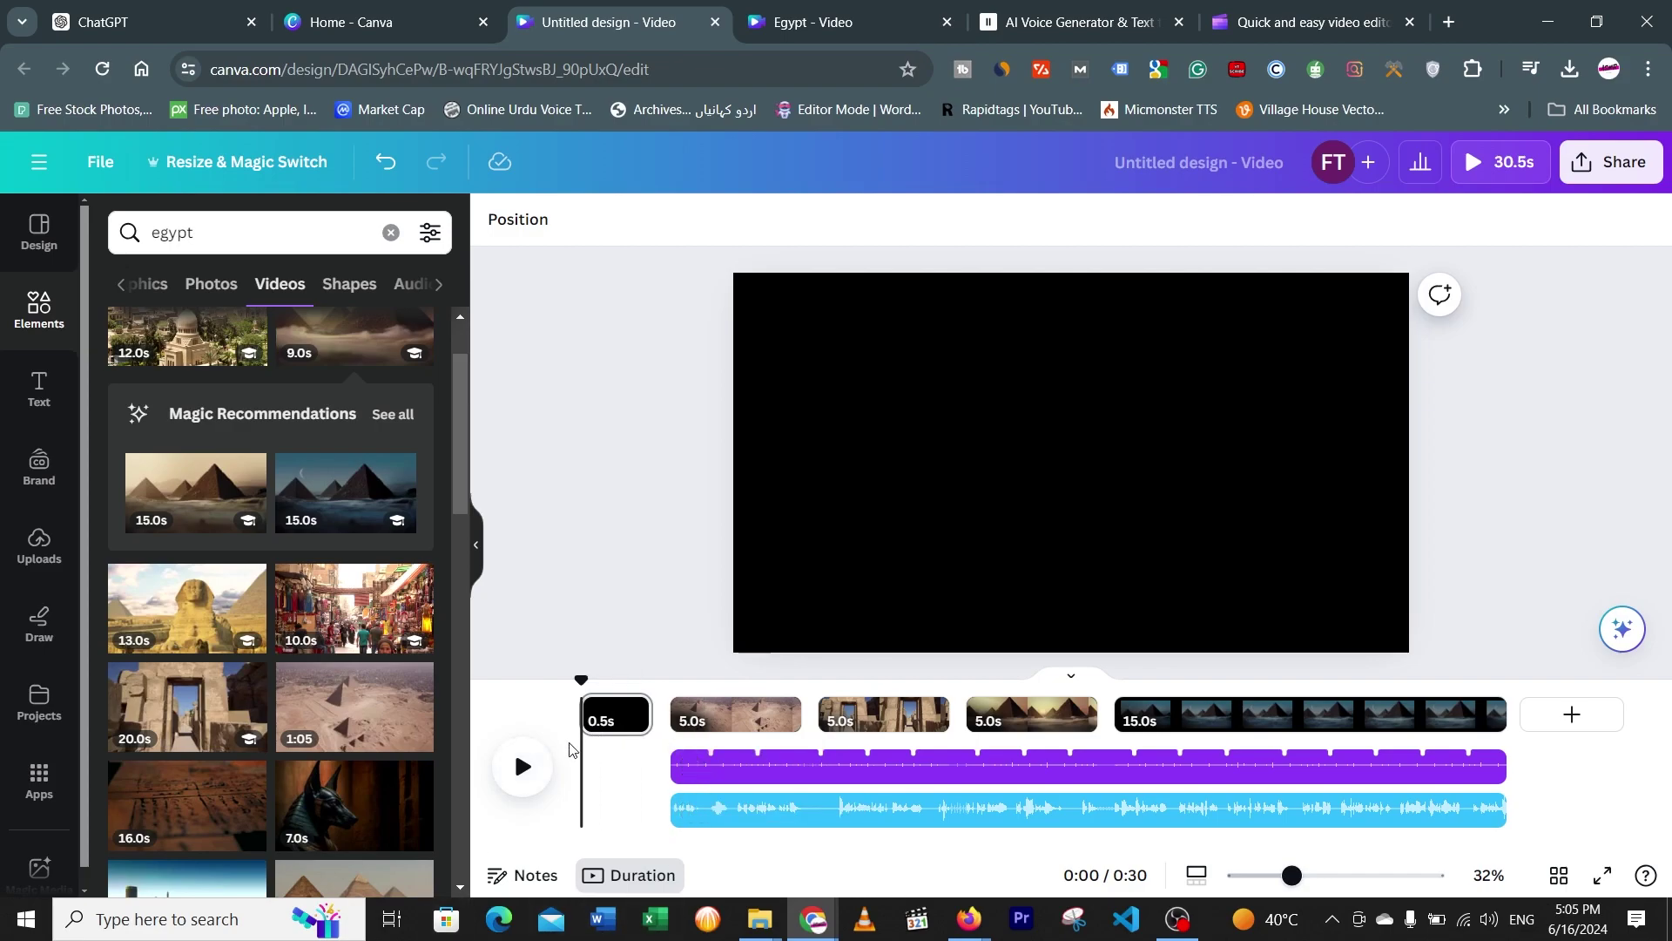
left_click(513, 771)
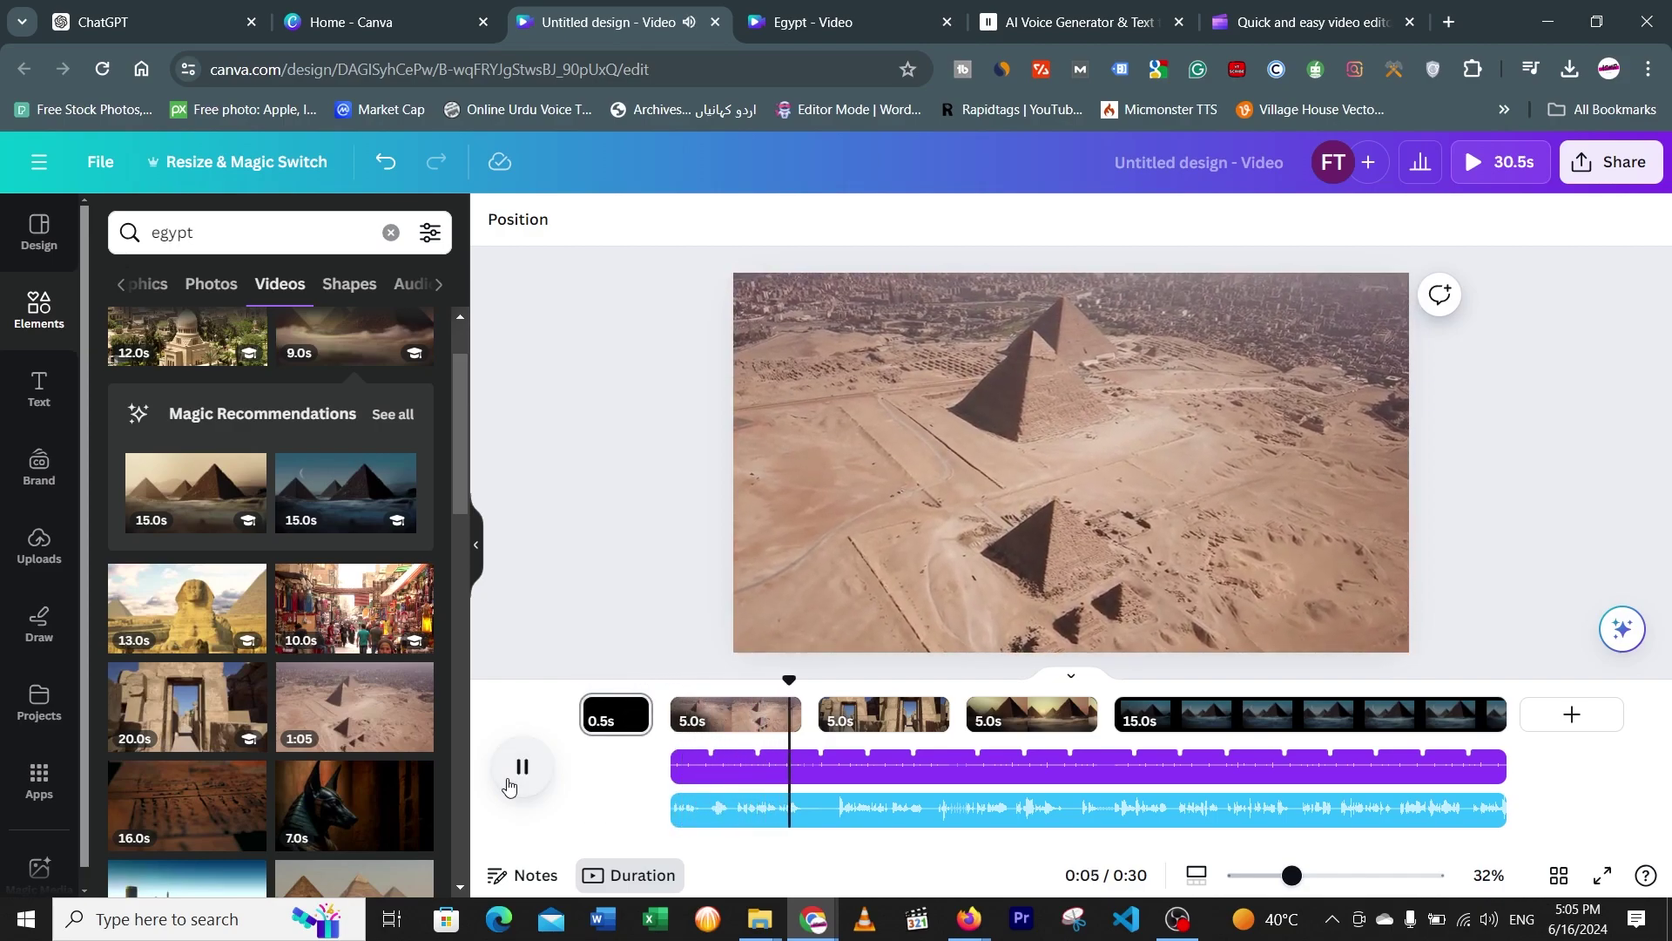
left_click(509, 785)
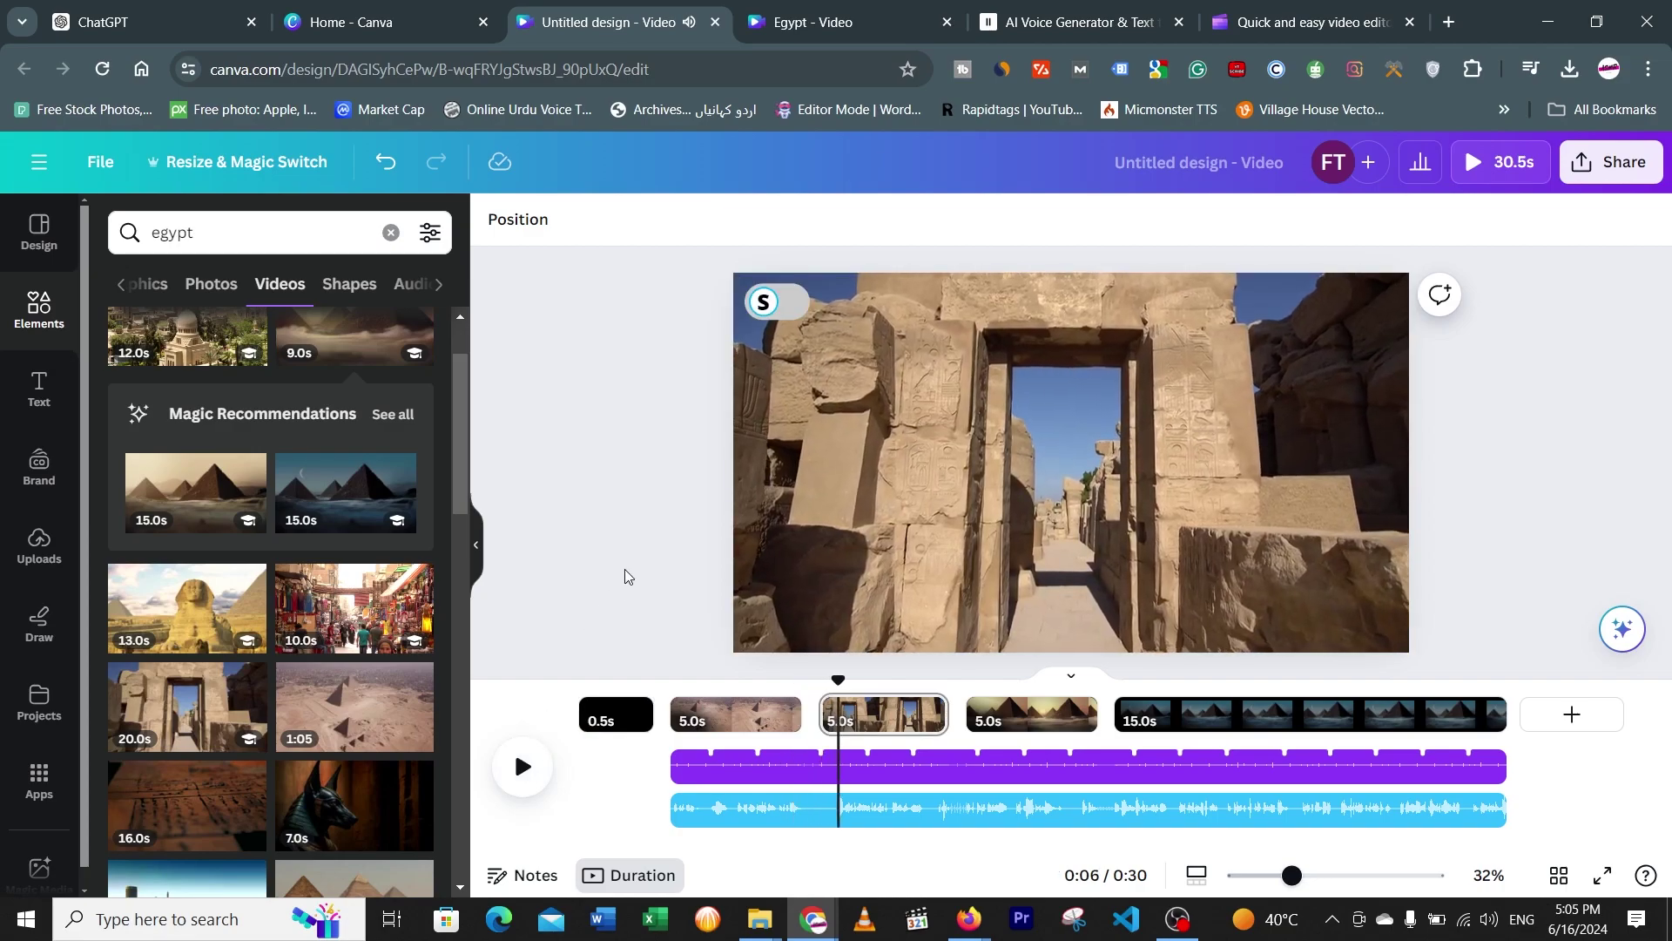
Search Elements for "sound effect" and look through the audio results
left_click(235, 233)
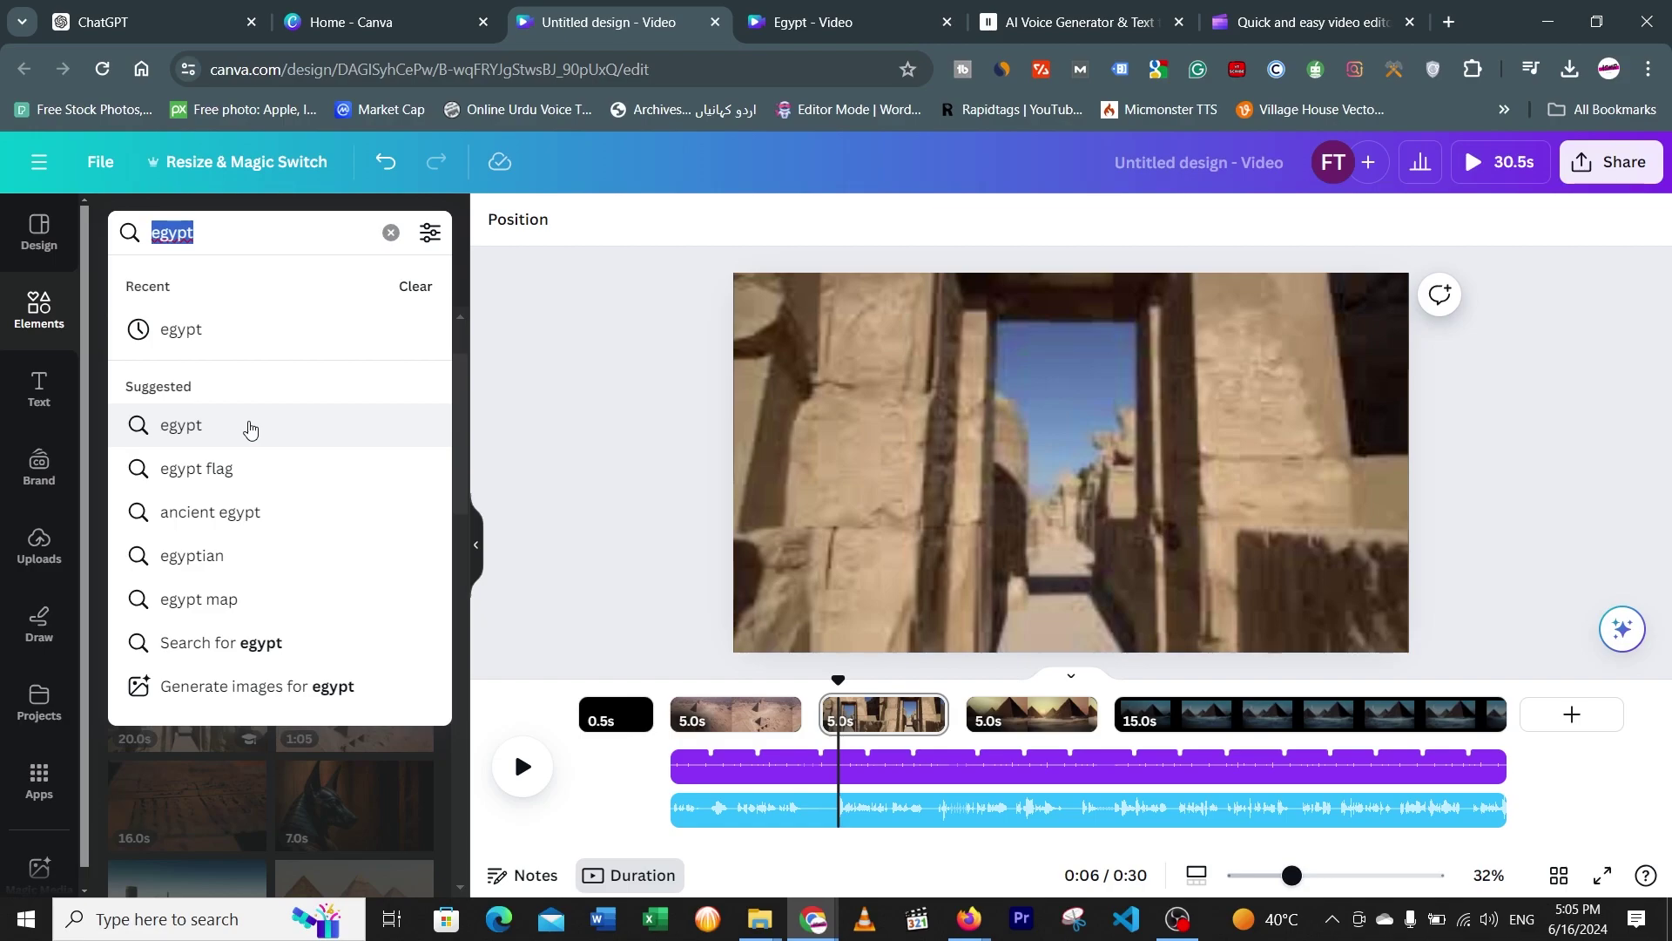
type("sound effect")
key("Return")
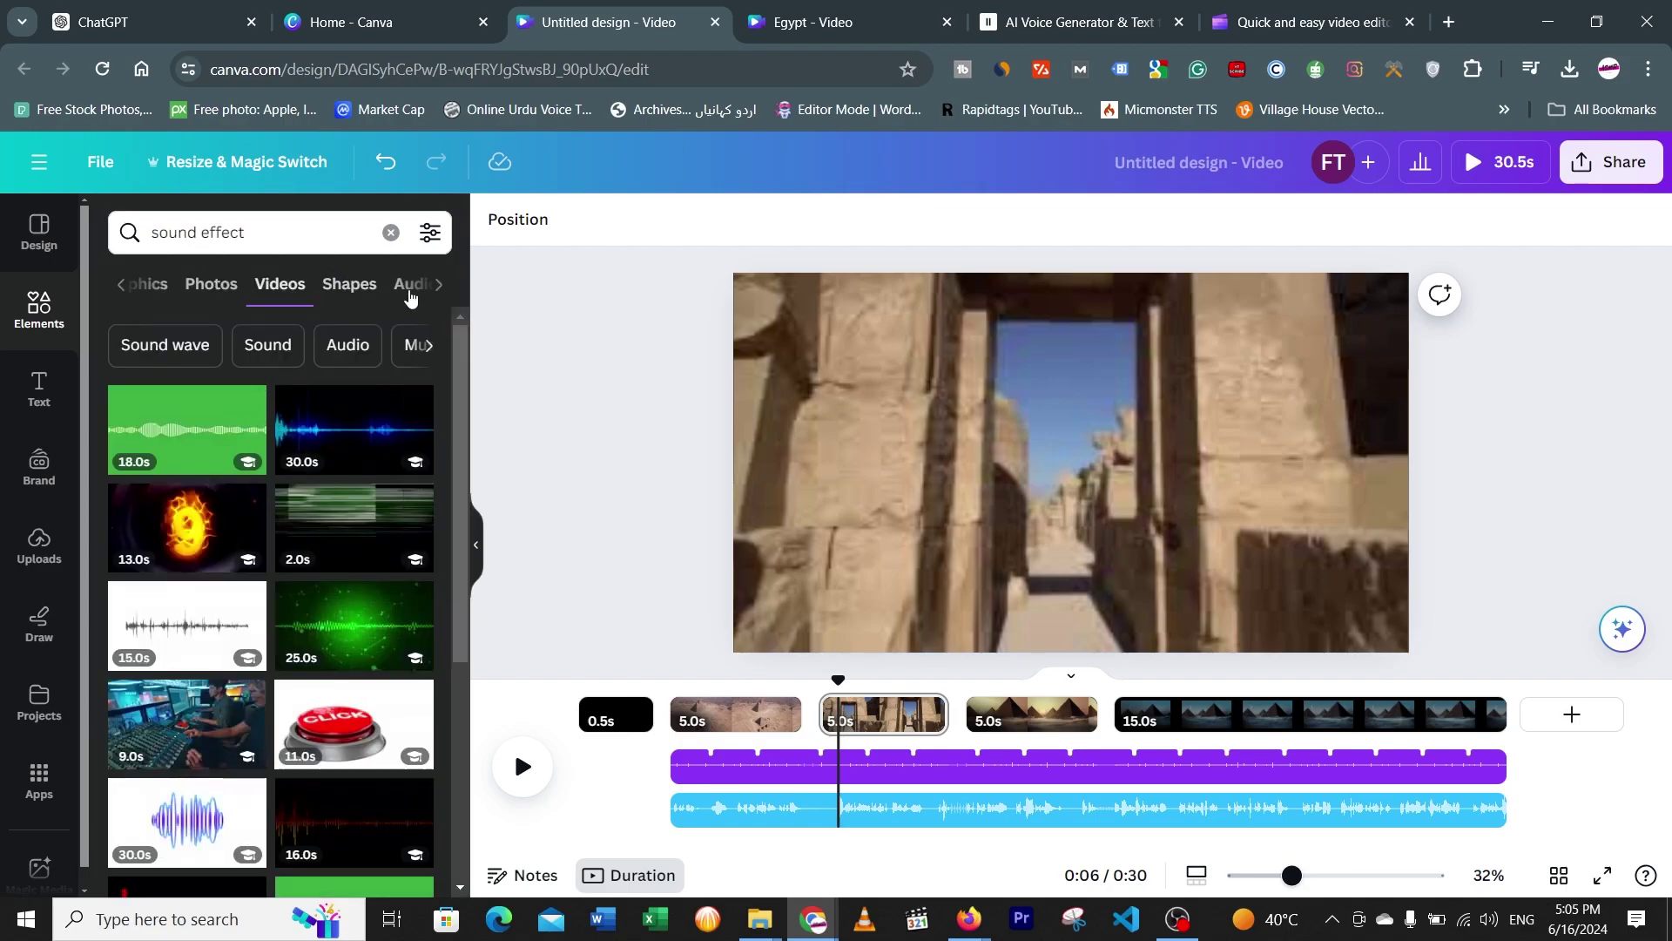
left_click(408, 292)
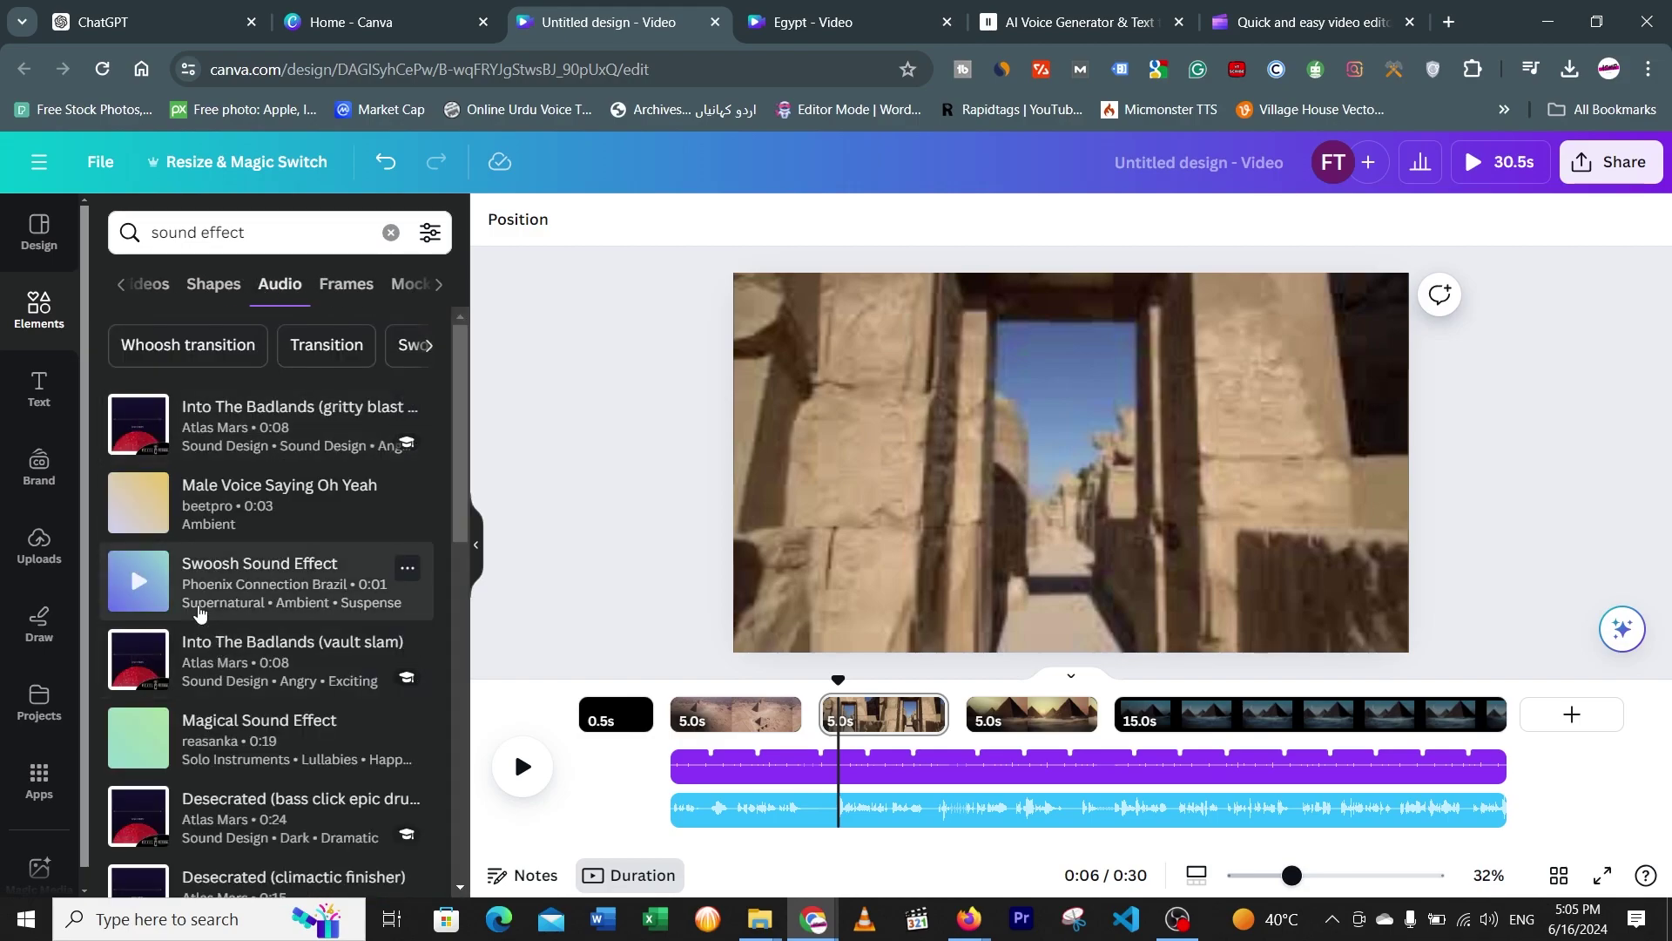
scroll(163, 546, "down", 5)
scroll(186, 545, "up", 5)
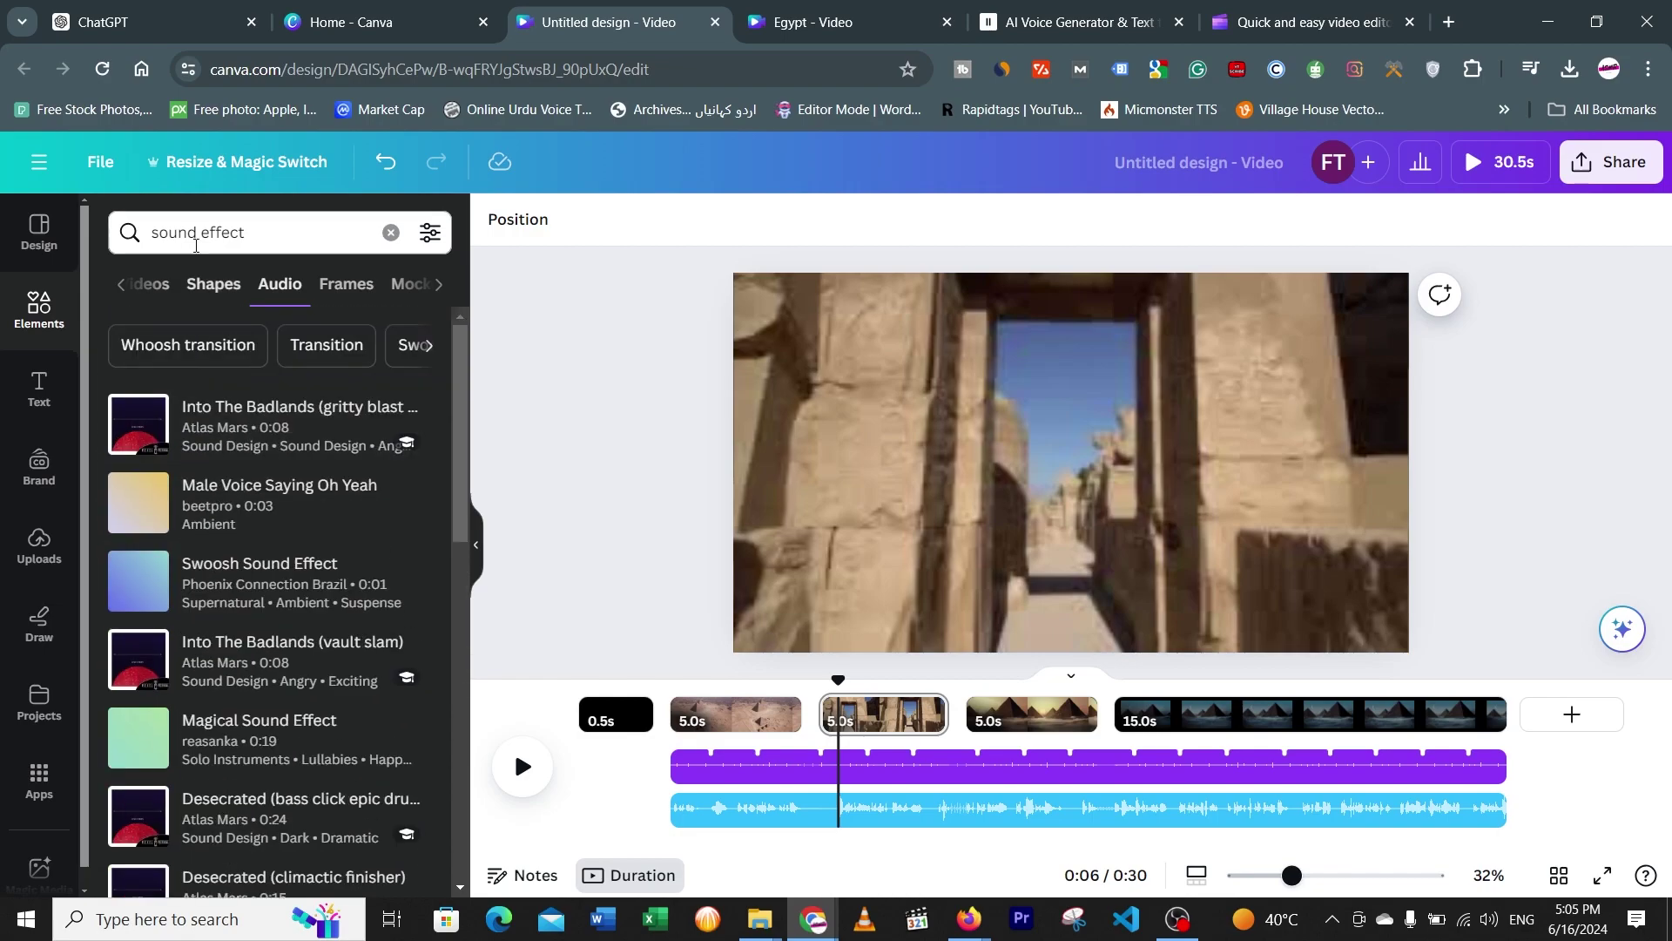
Search the audio elements for "mysterious"
left_click(276, 237)
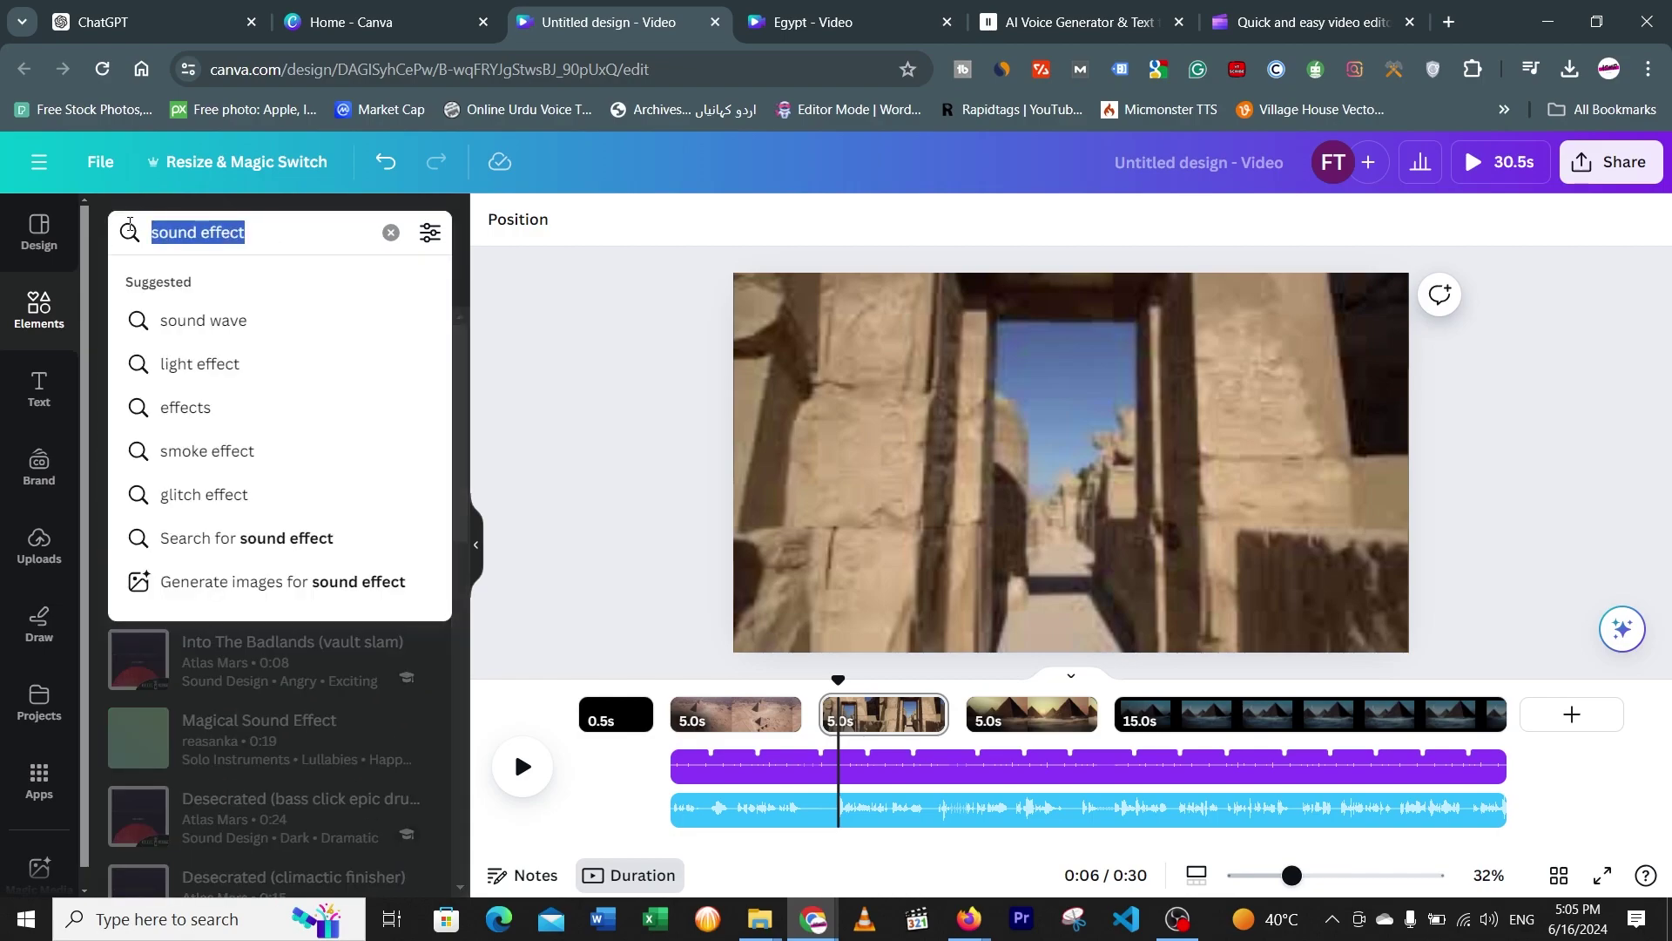
key("BackSpace")
type("mys")
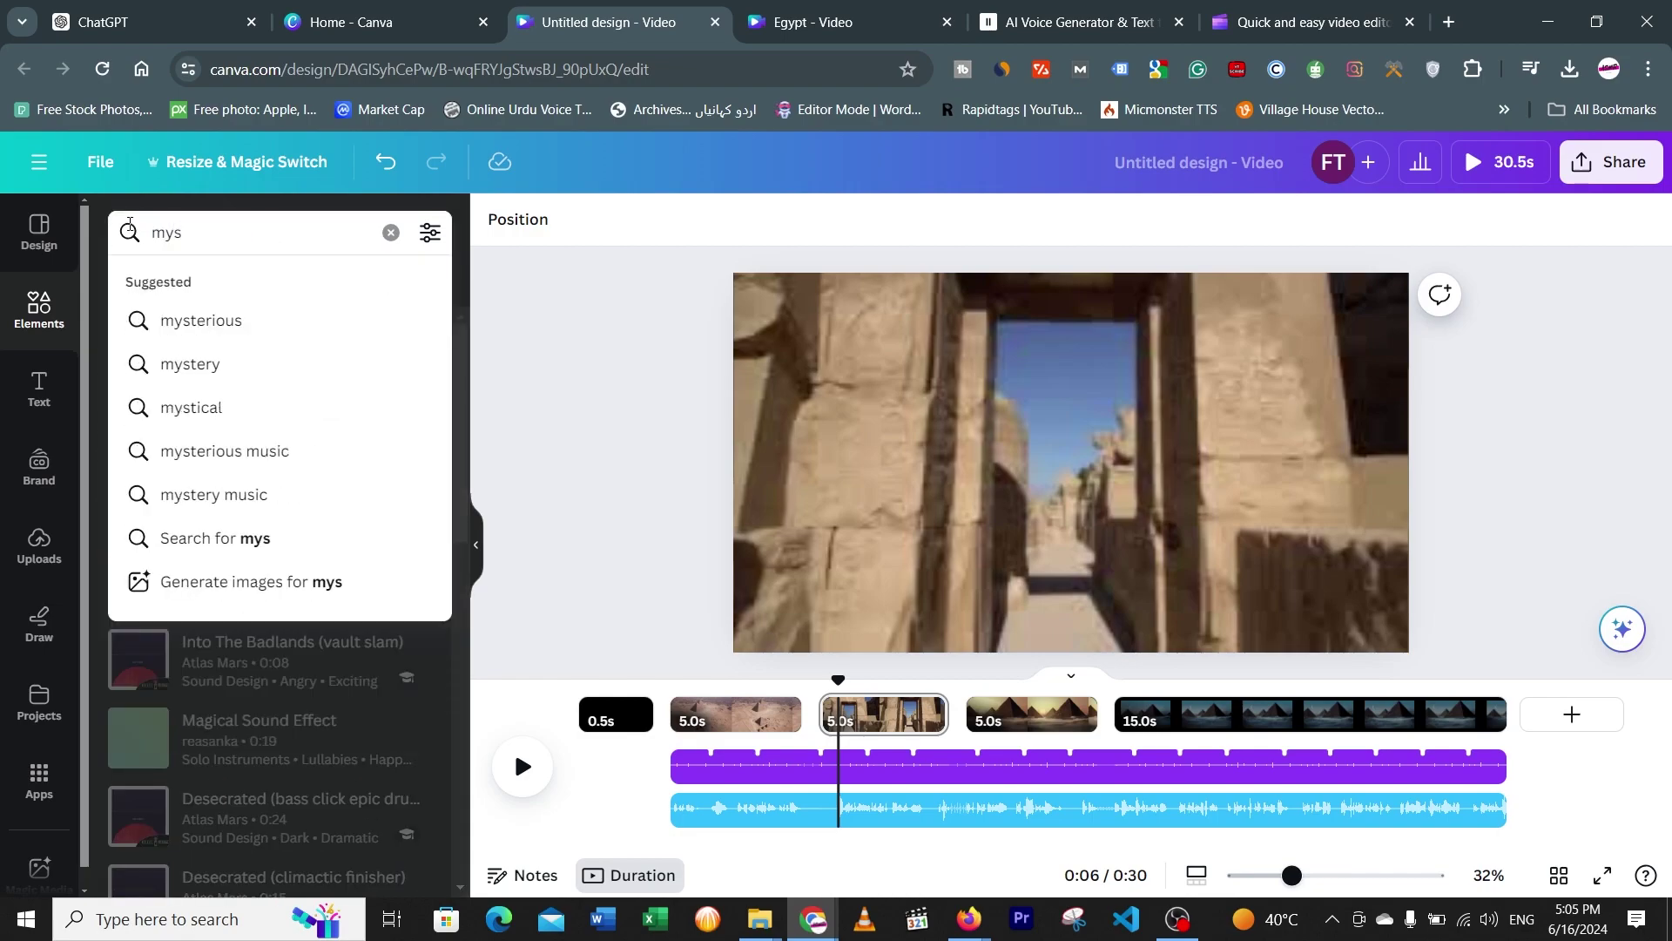
type("terious")
left_click(200, 321)
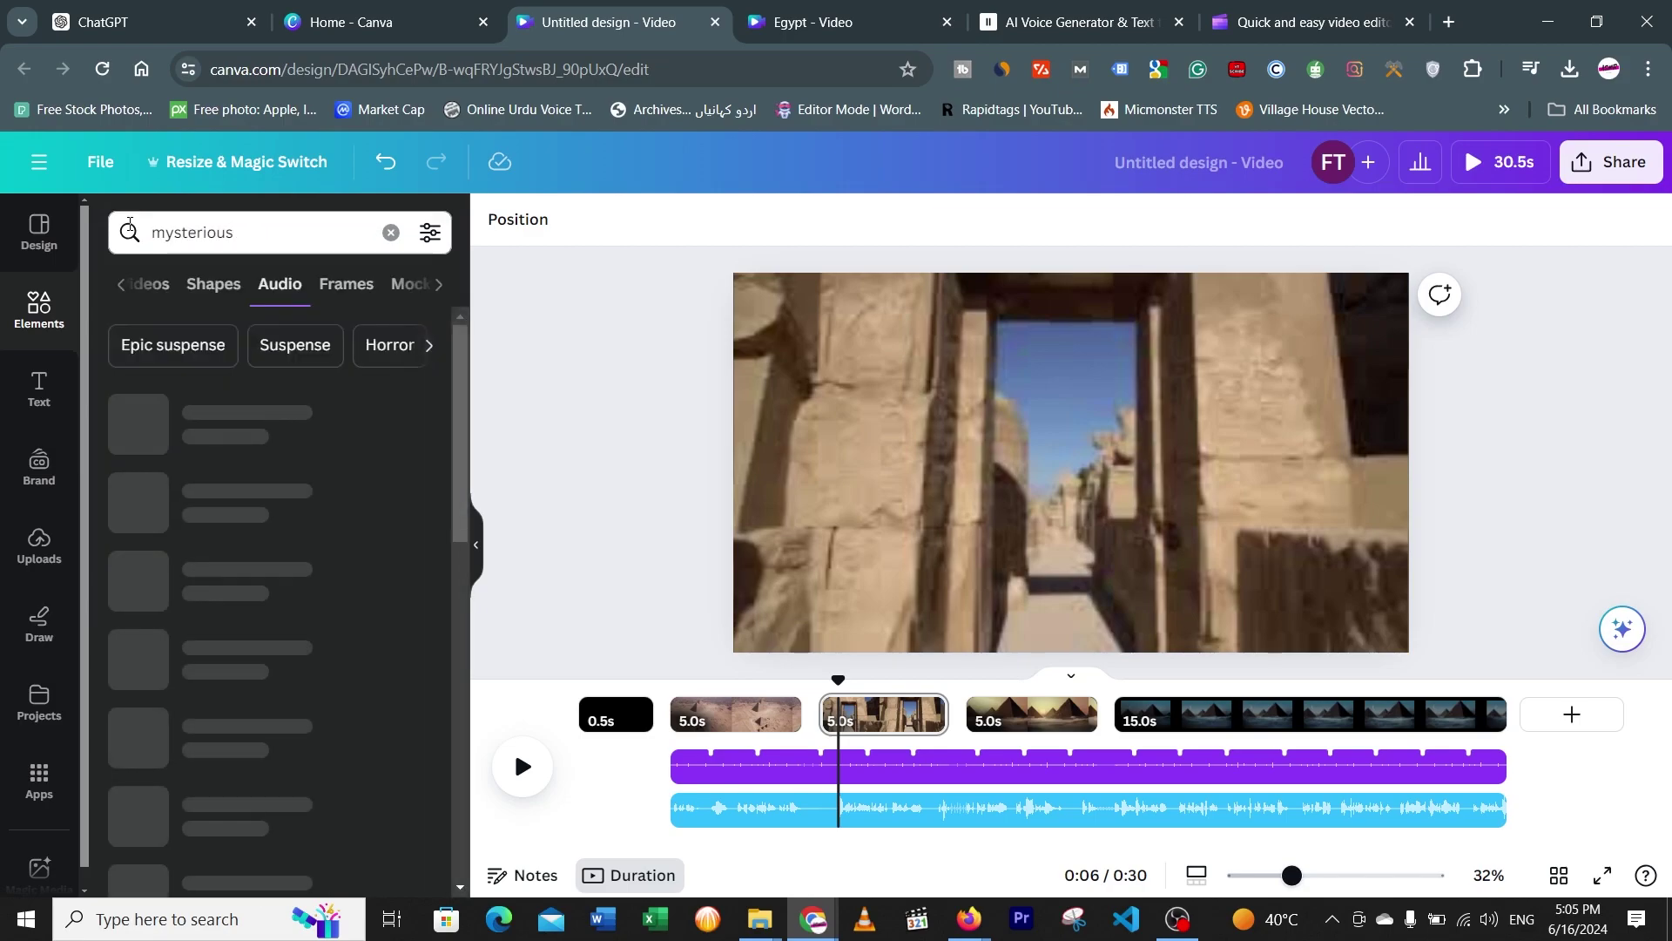
Preview the mysterious tracks and add Deep Dark Music to the timeline, starting at the very beginning of the video
mouse_move(156, 519)
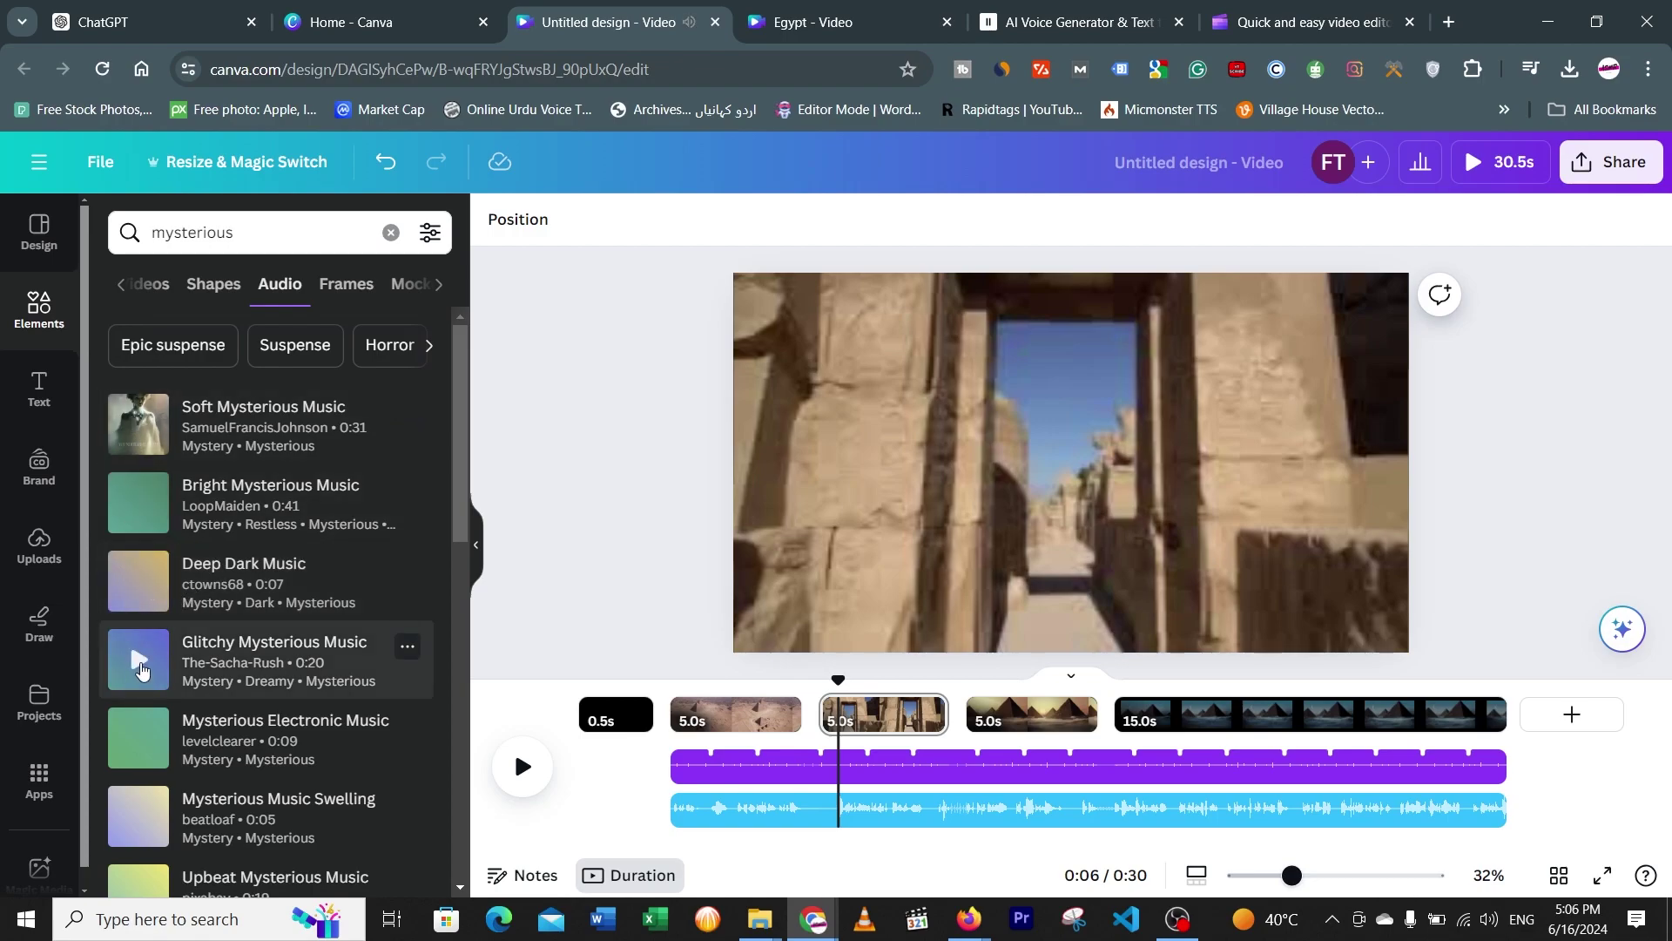
left_click_drag(142, 668, 202, 592)
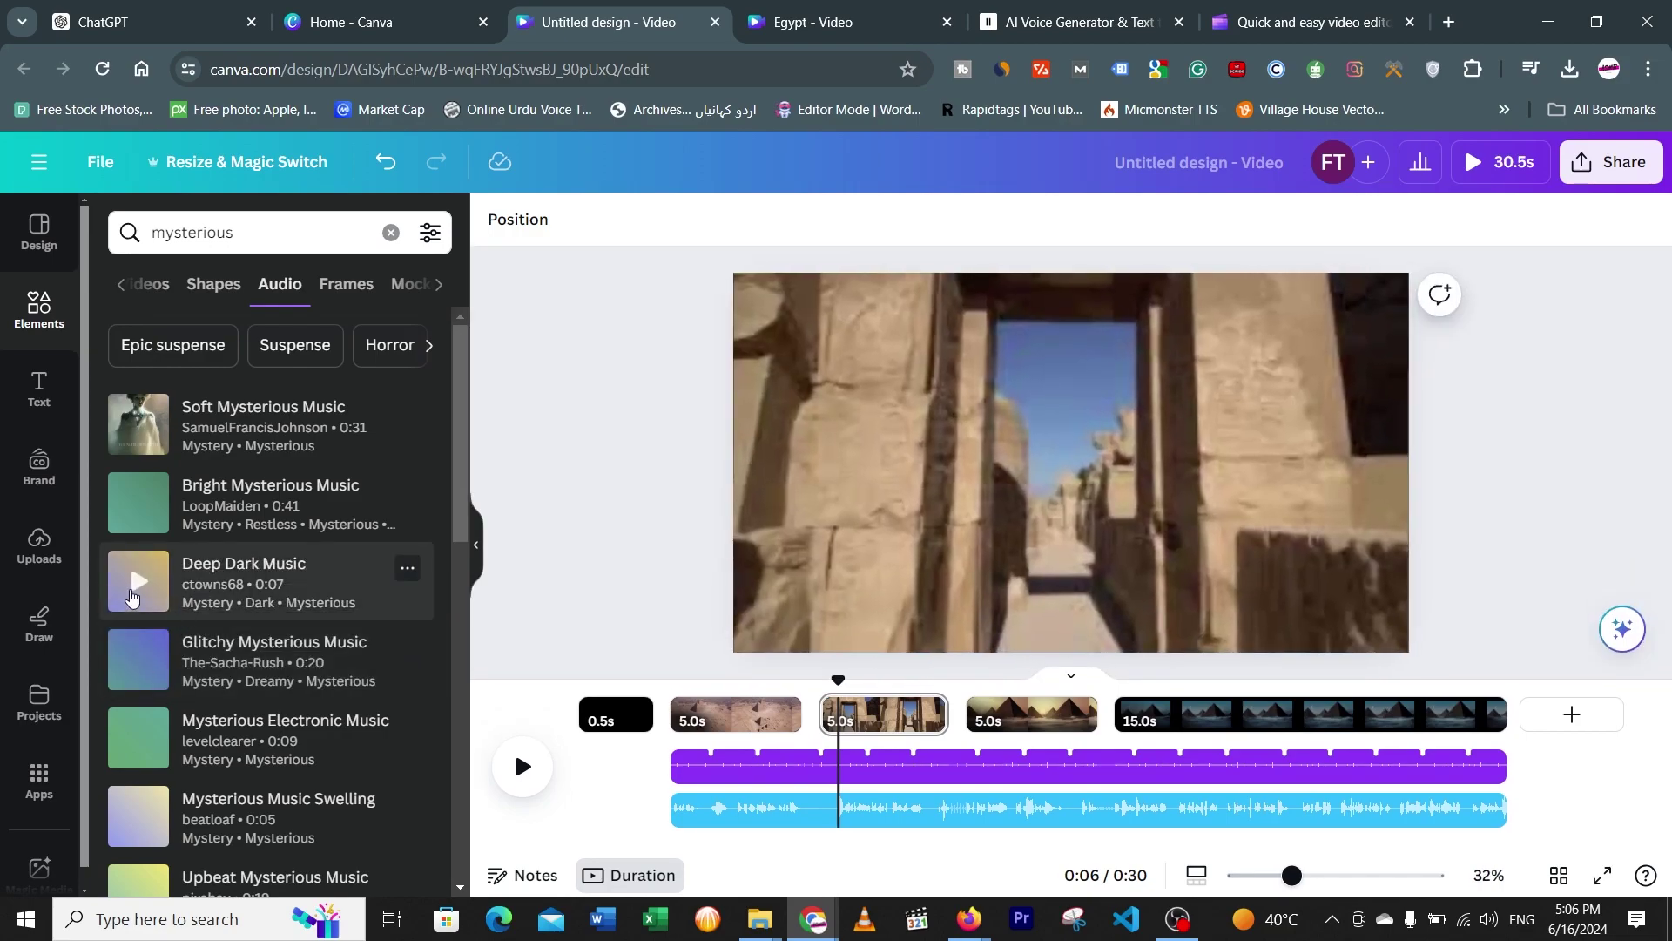
left_click_drag(246, 576, 612, 824)
scroll(200, 736, "down", 5)
scroll(199, 740, "down", 6)
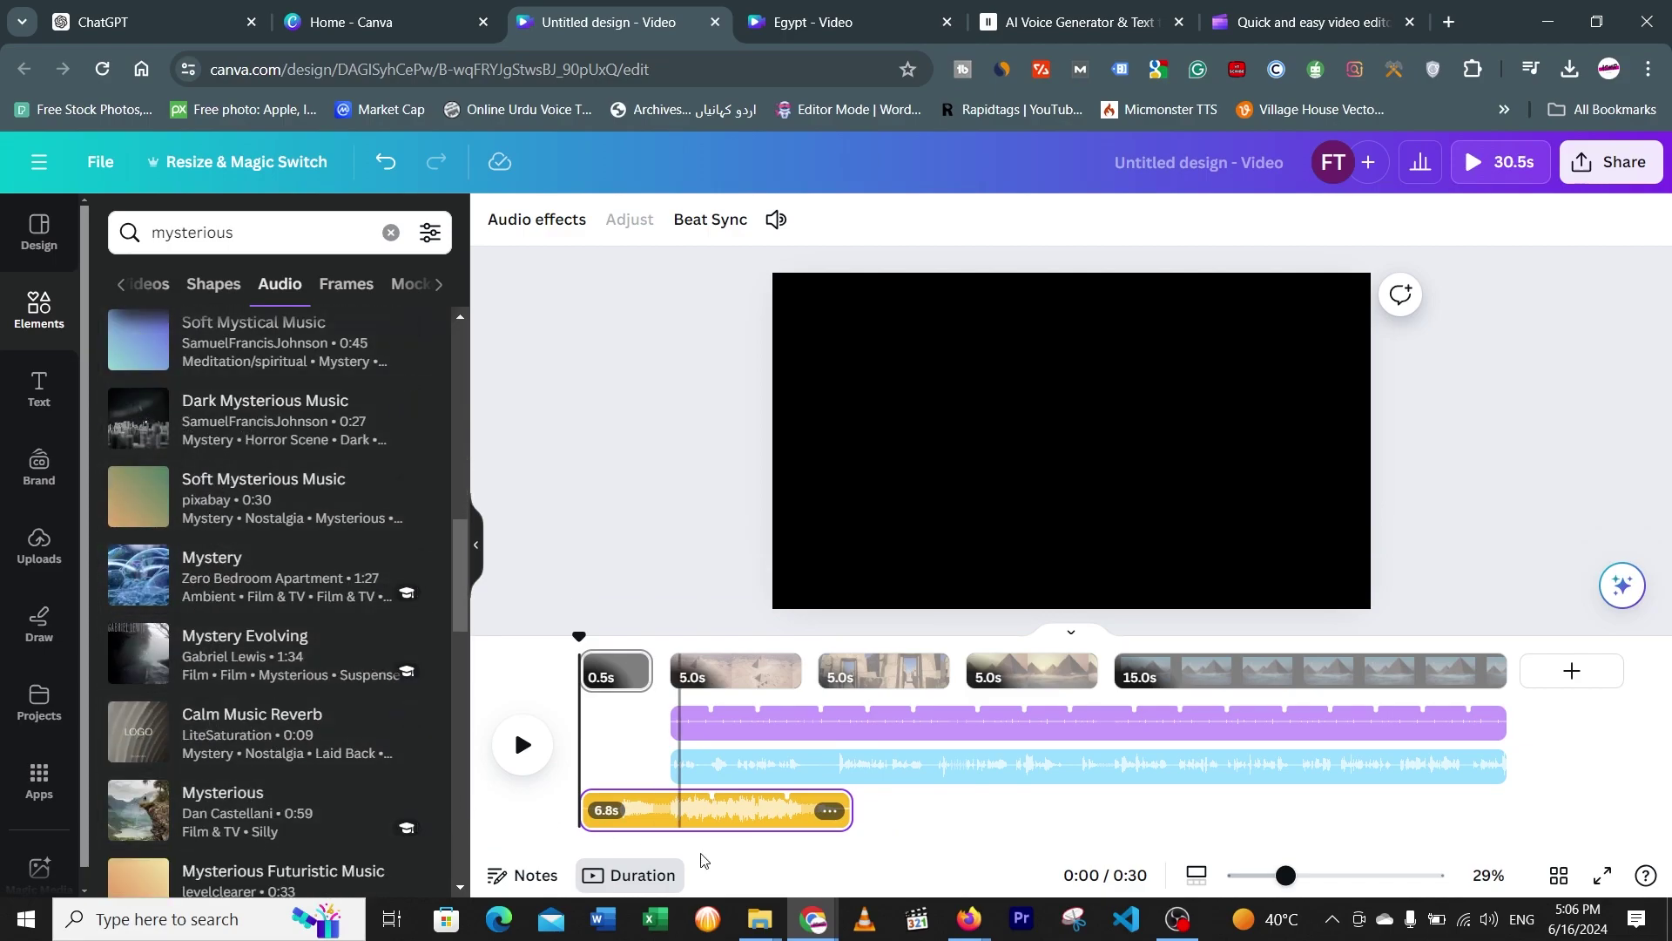
mouse_move(662, 816)
left_mouse_down()
mouse_move(753, 817)
mouse_move(651, 822)
left_mouse_up()
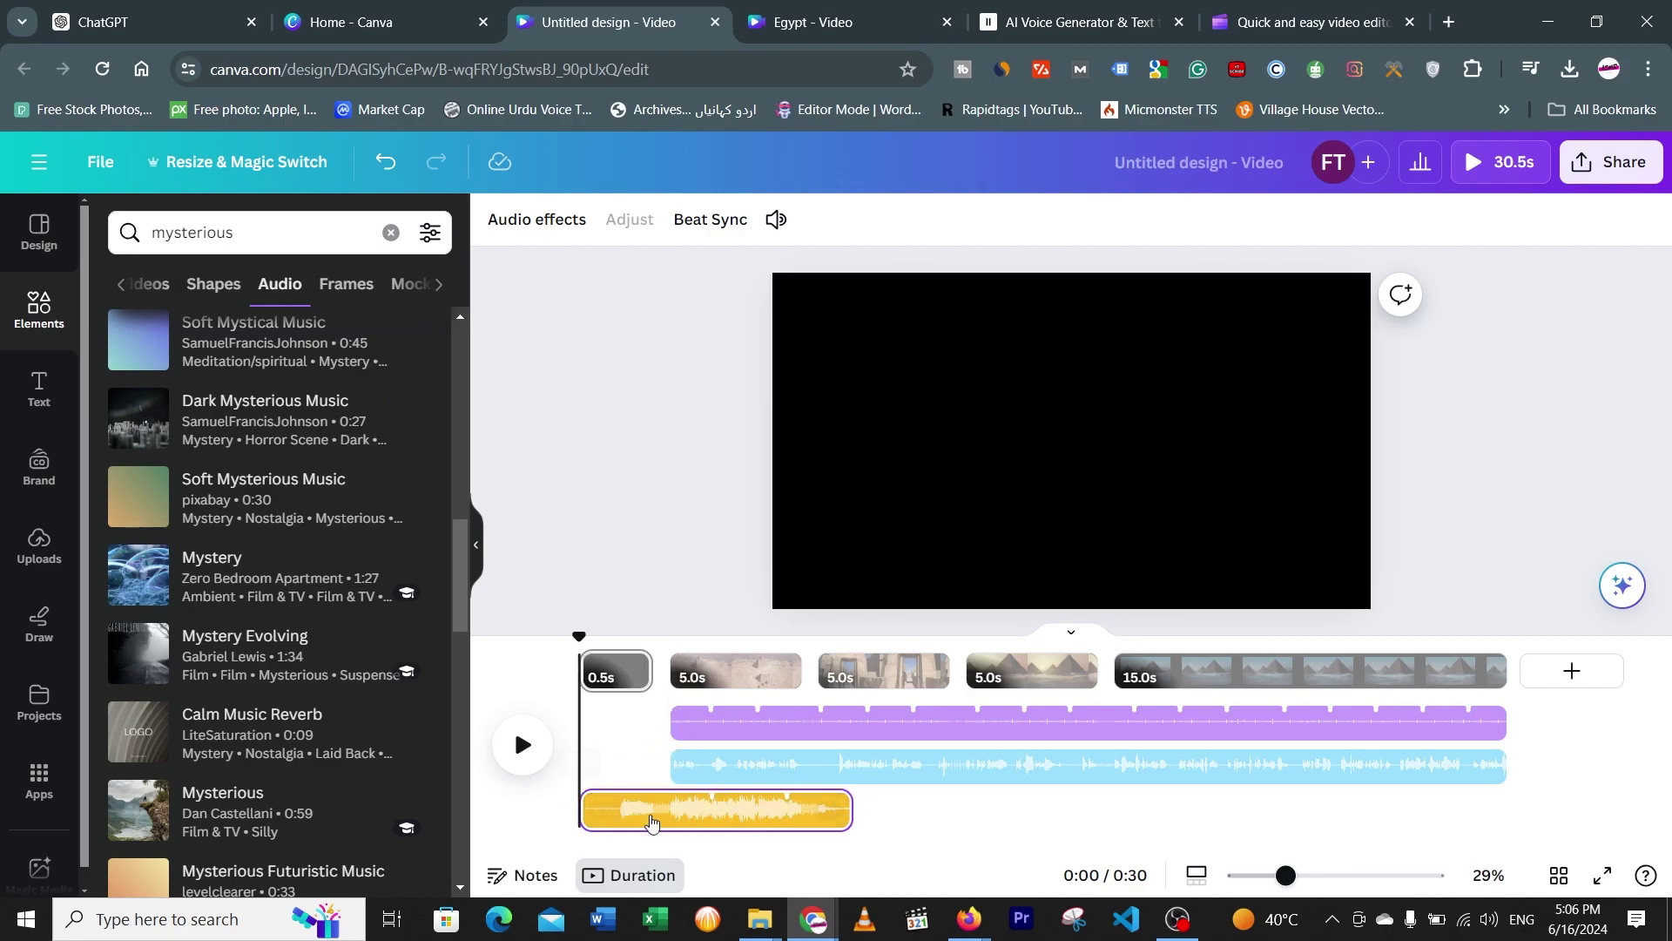
Lower the Deep Dark Music track's volume to 71 and play the opening to check the mix
right_click(712, 819)
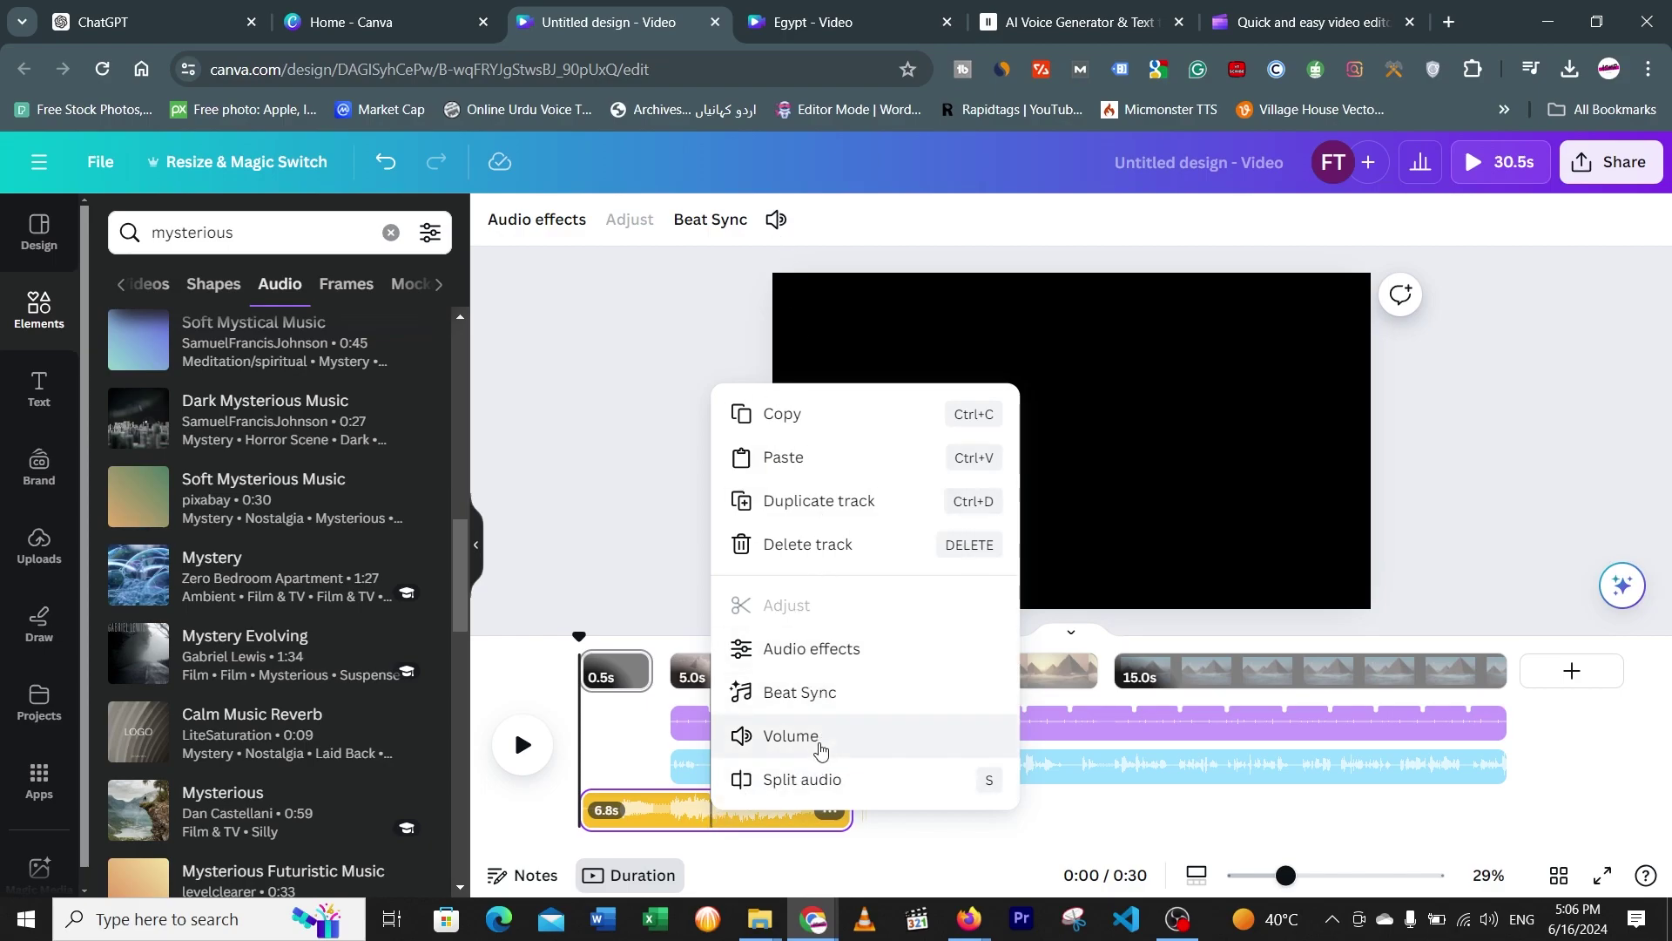
left_click(777, 223)
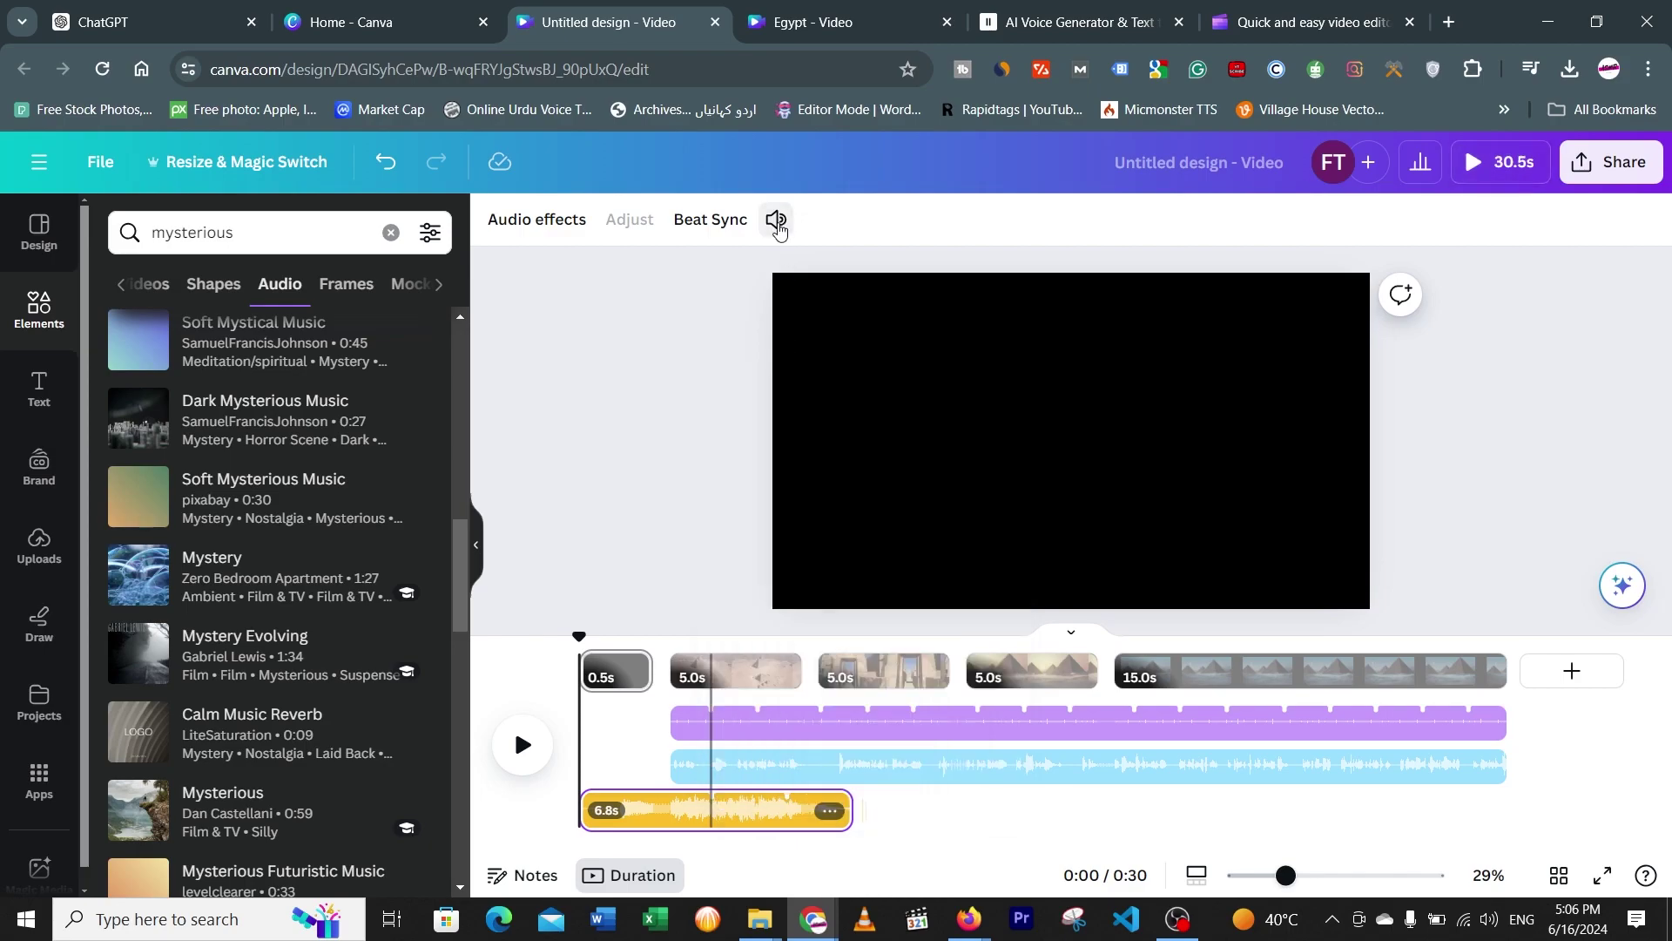
left_click(778, 223)
left_click_drag(848, 358, 835, 360)
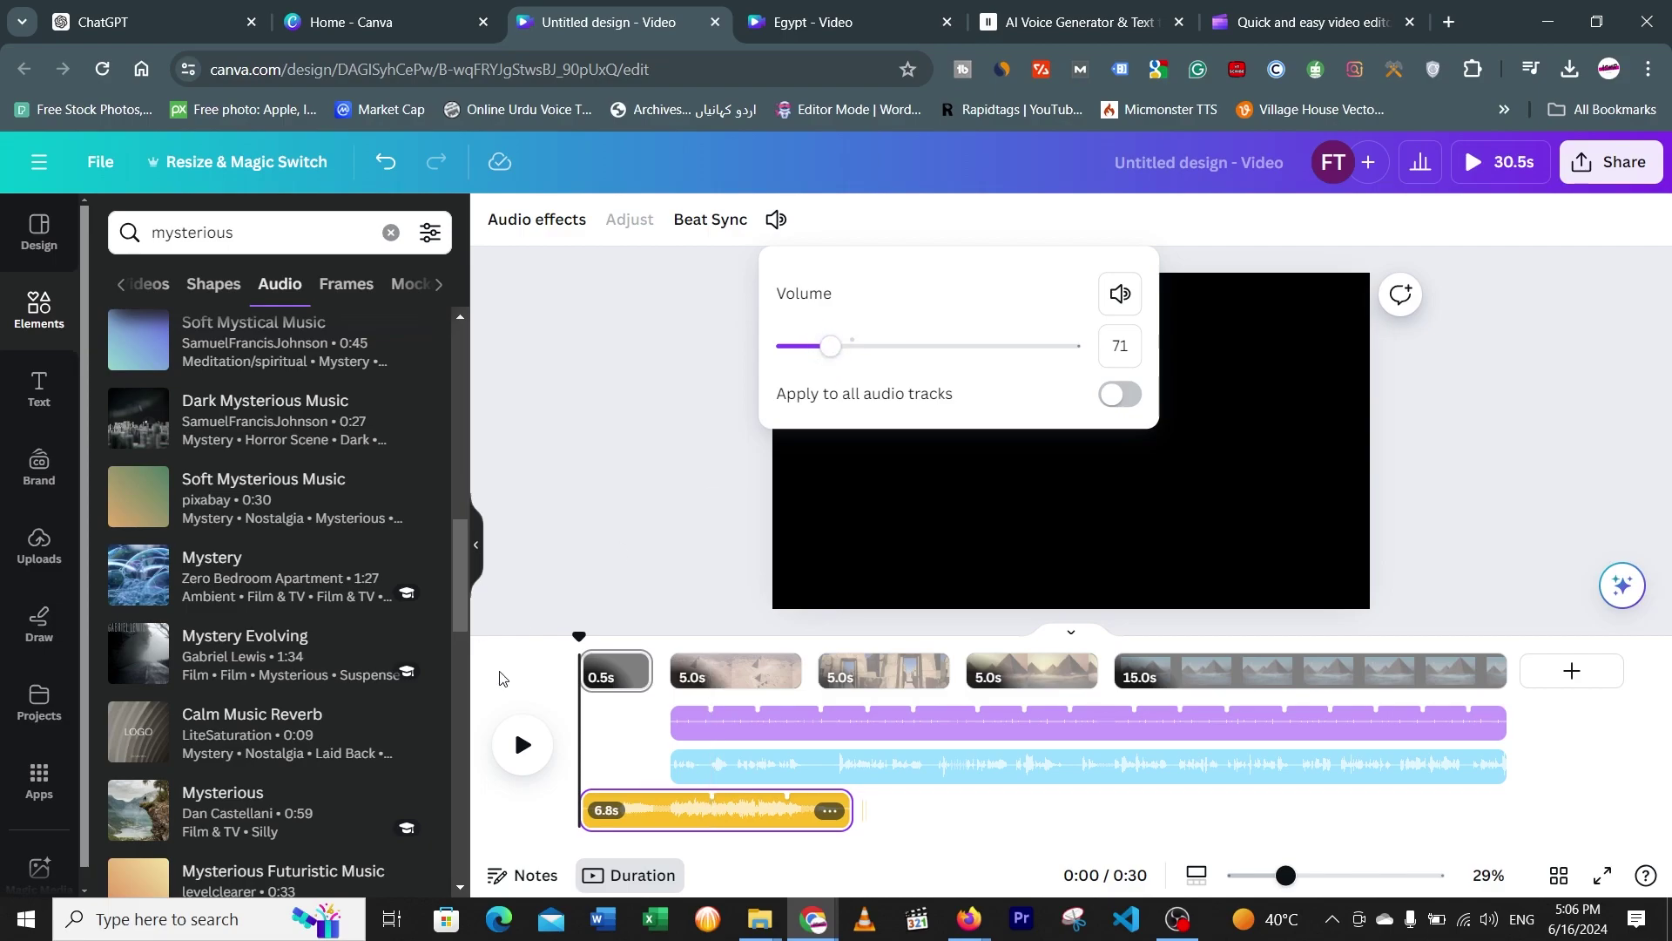
left_click(524, 751)
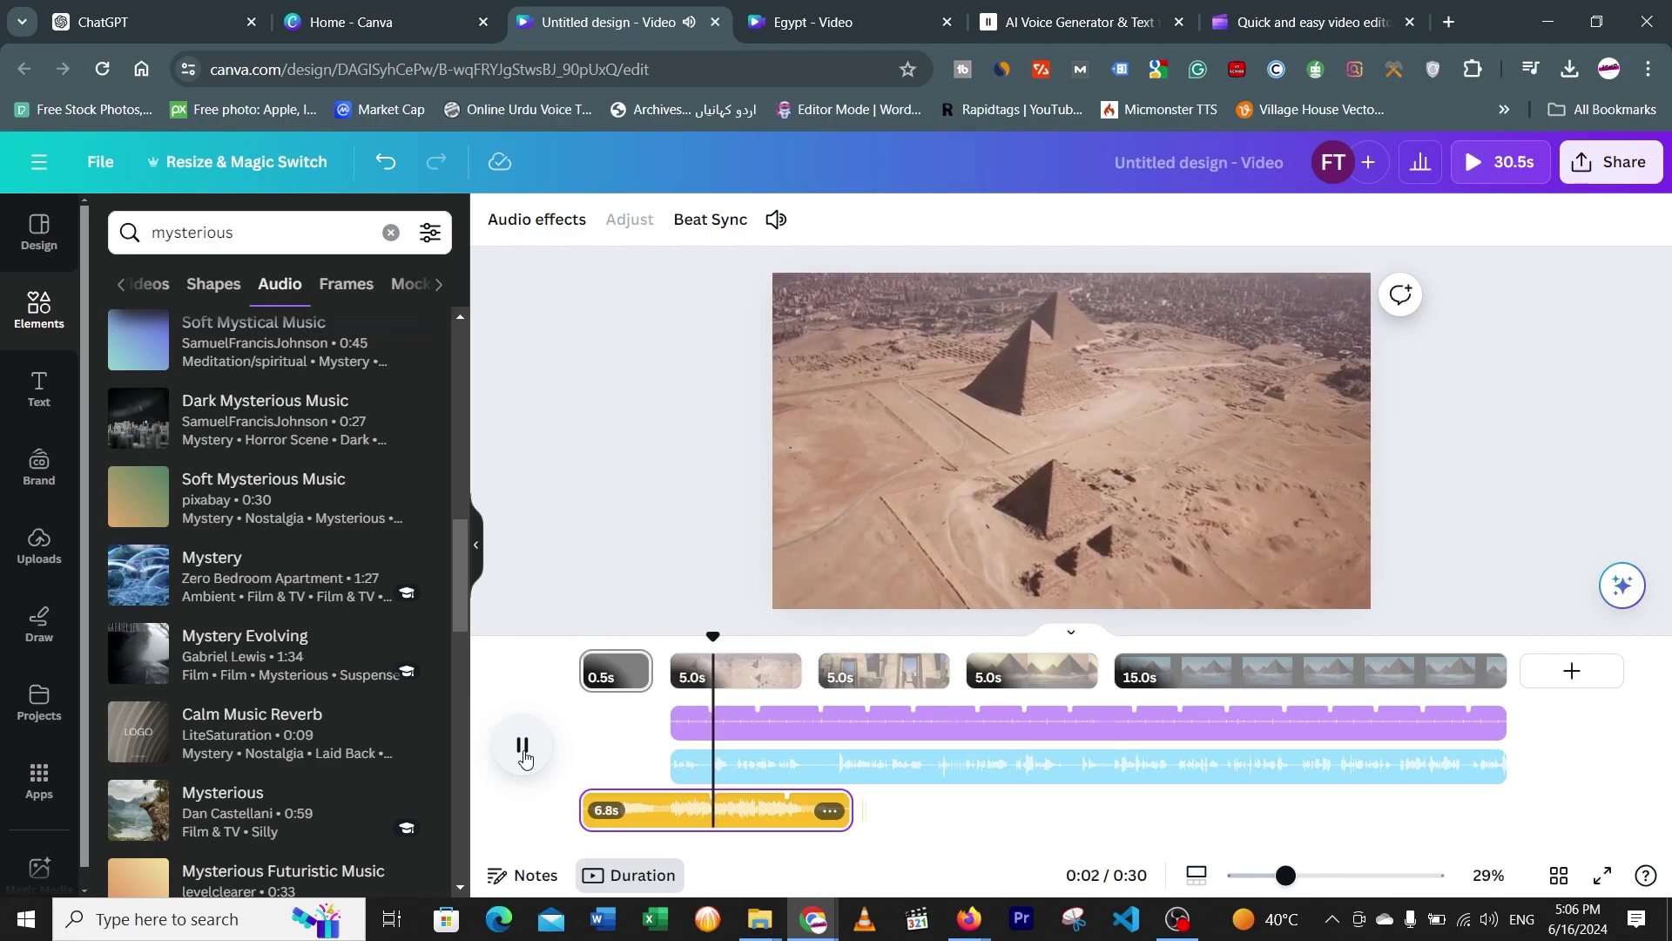
left_click(523, 751)
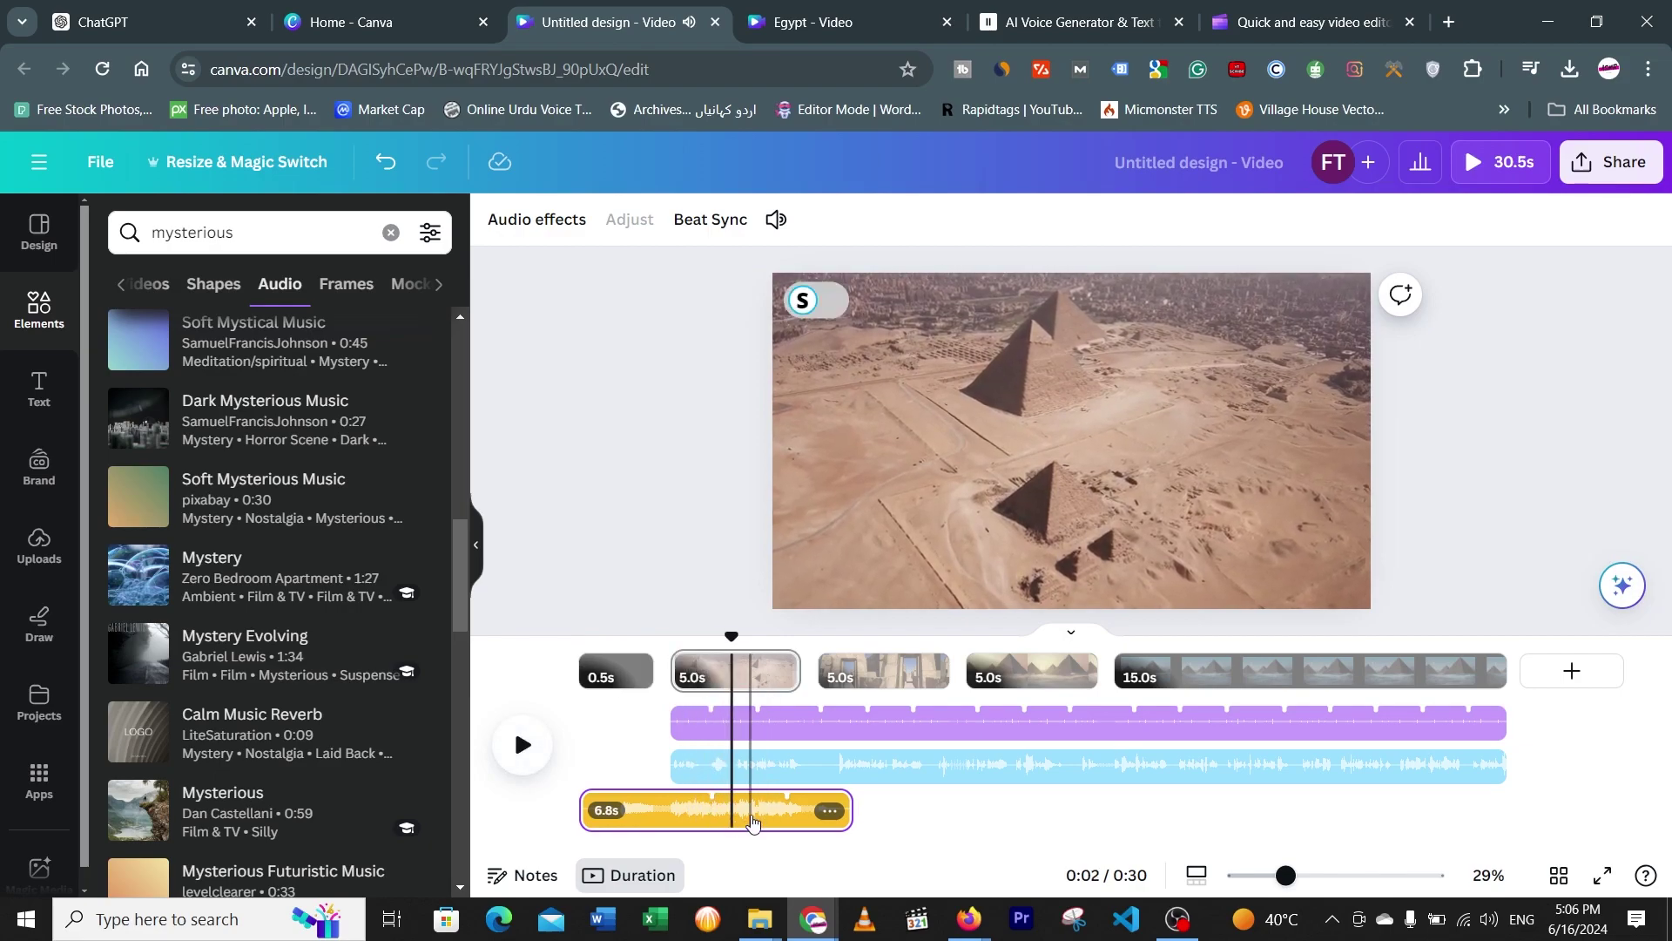
Reduce the Deep Dark Music track's volume to 35 and replay the video from the beginning
left_click(754, 823)
left_click(777, 228)
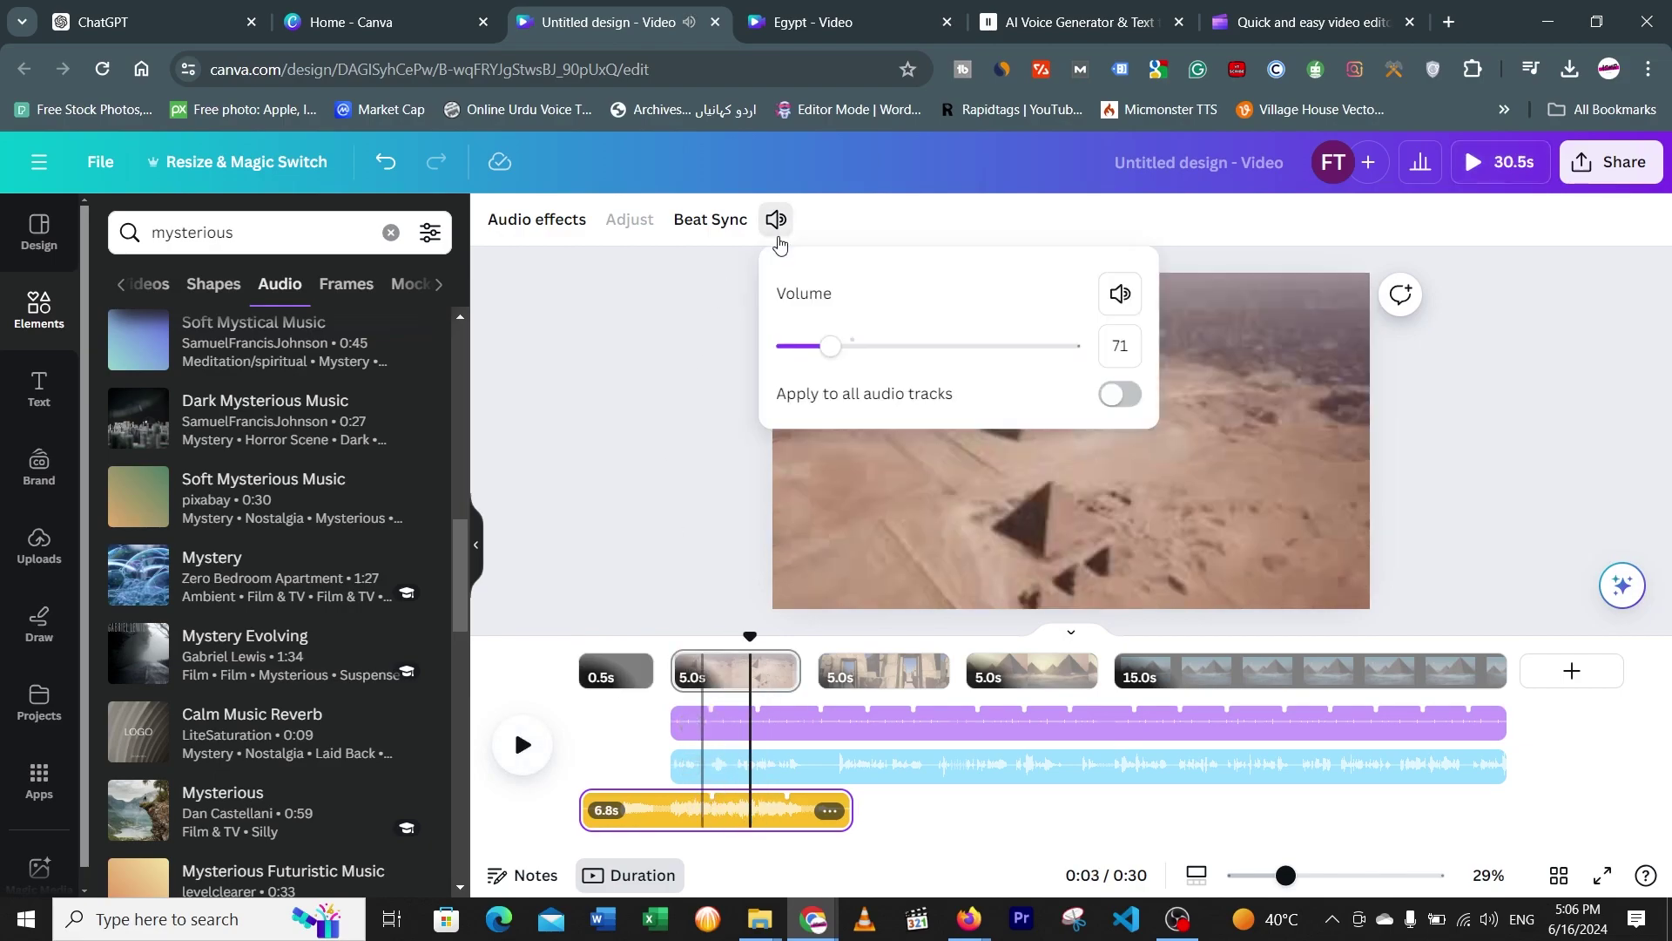
left_click_drag(835, 341, 815, 350)
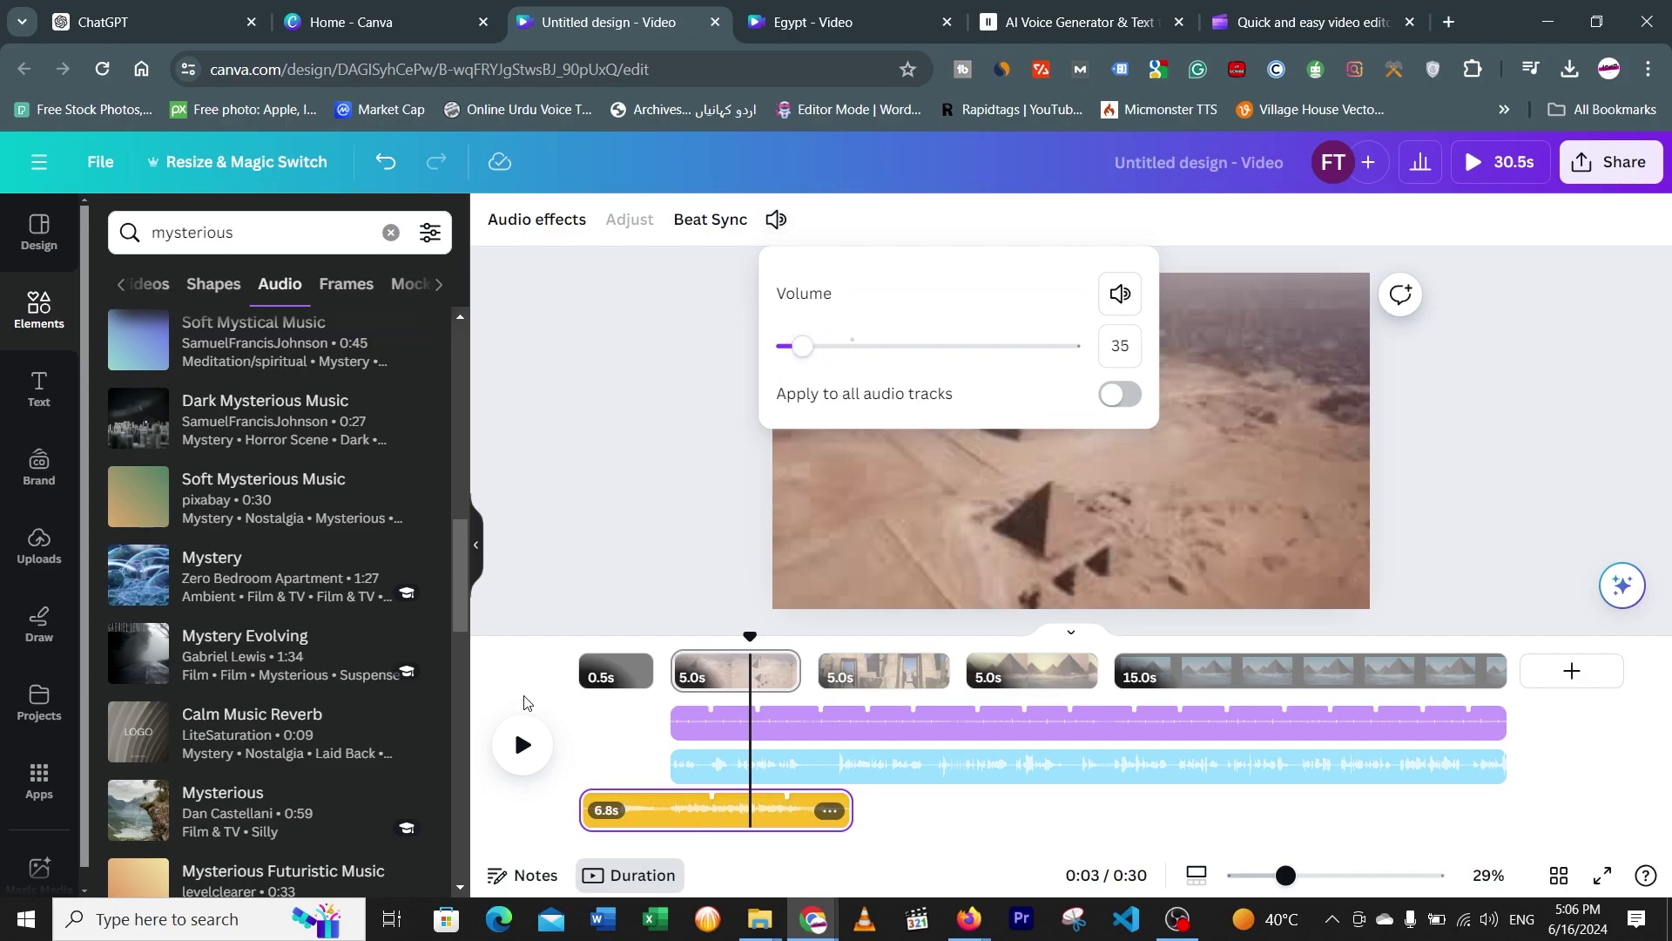
left_click(567, 664)
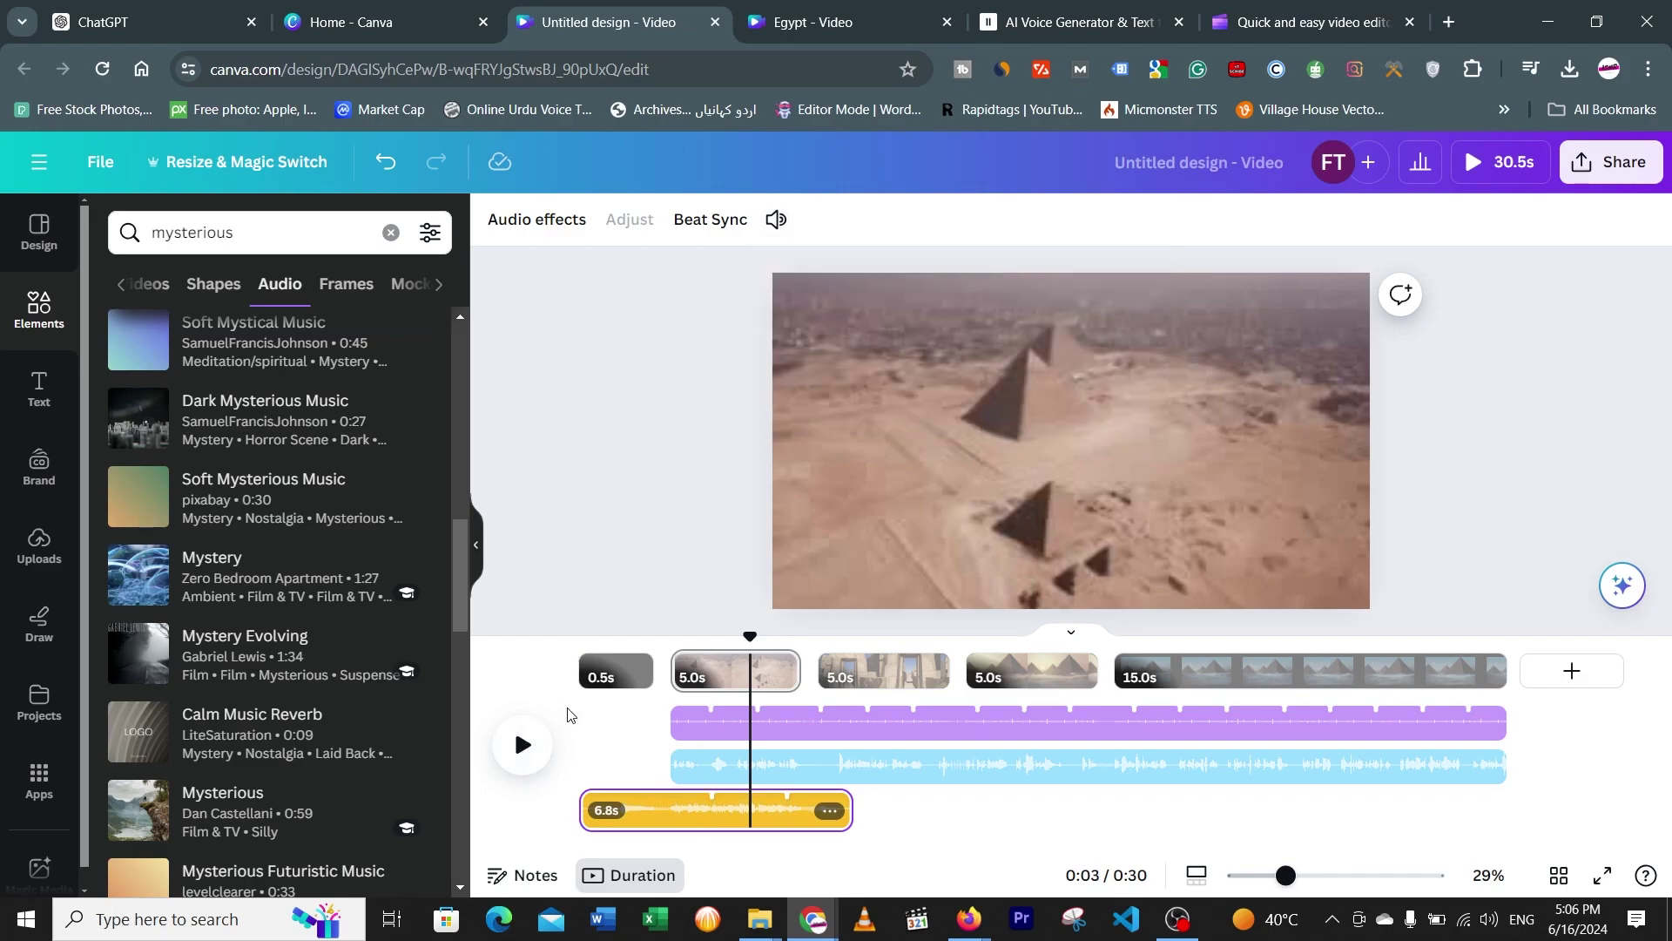
left_click(523, 744)
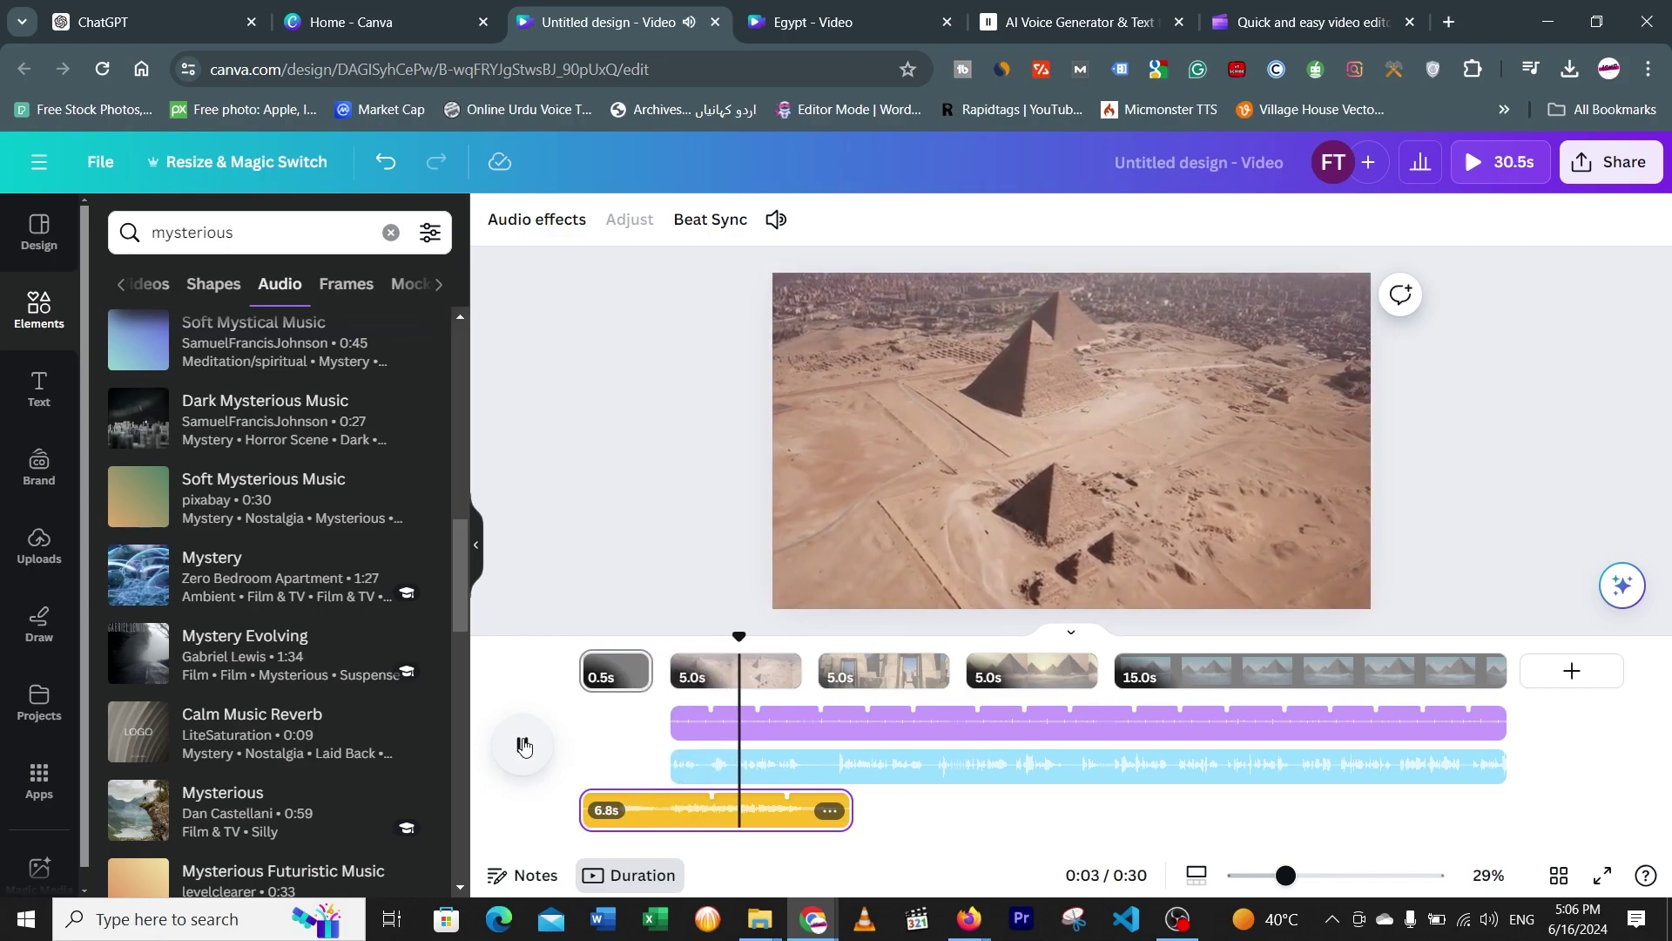
left_click(522, 745)
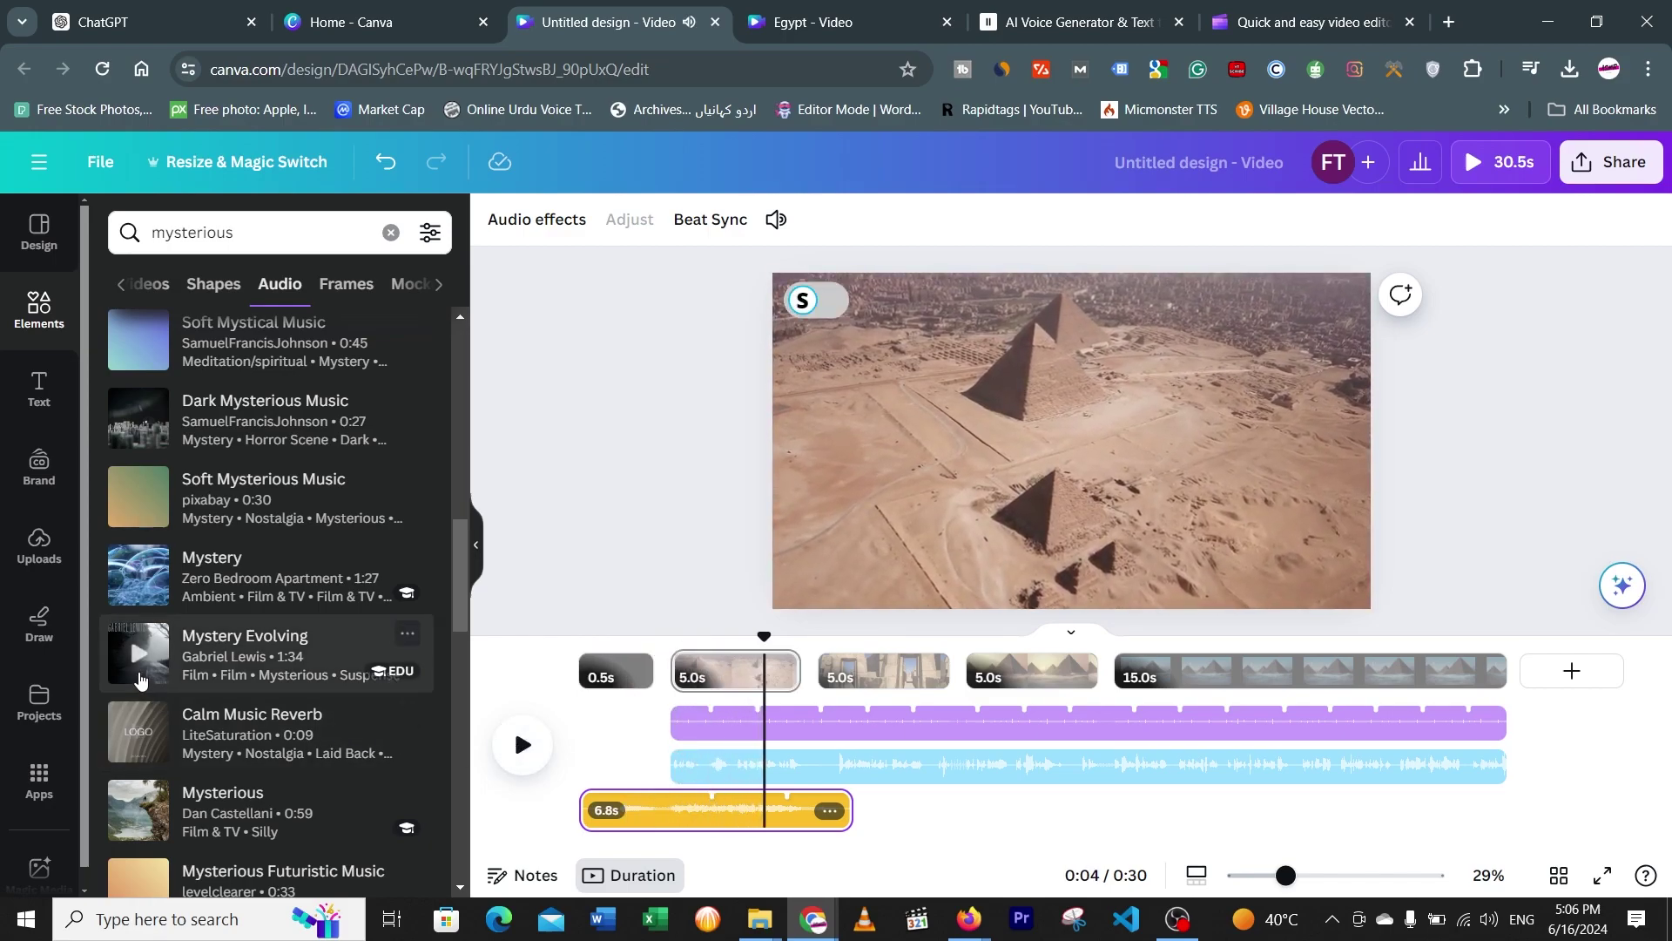
Preview the Mystery Evolving and Calm Music Reverb tracks as alternative background music
left_click(138, 655)
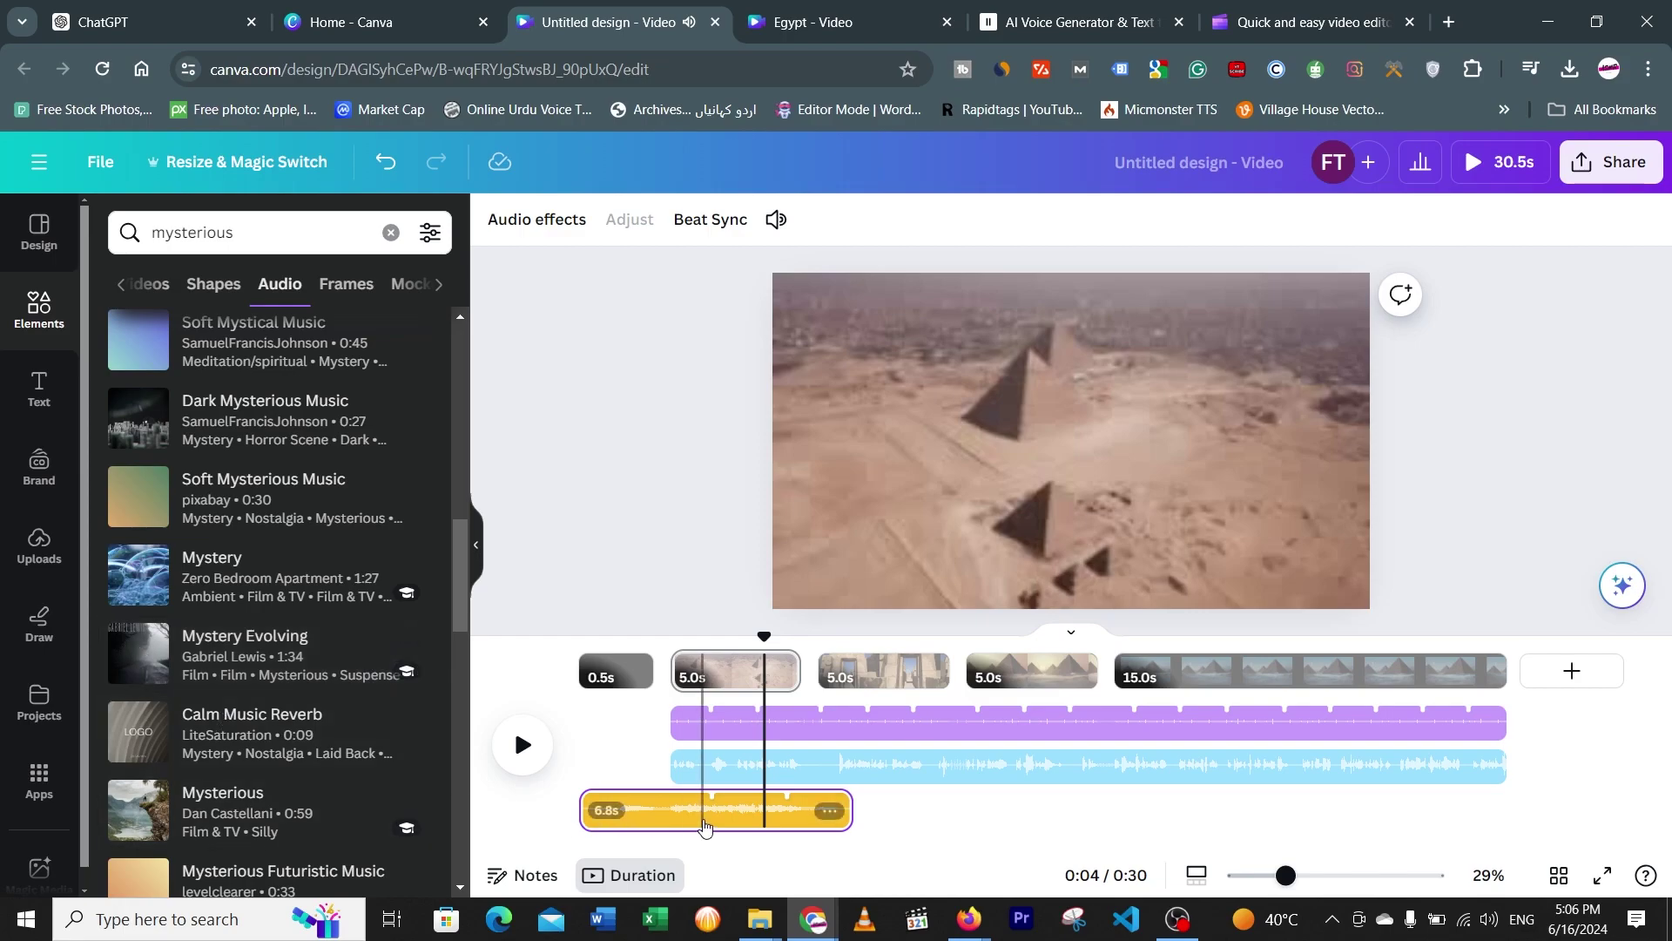
left_click(705, 827)
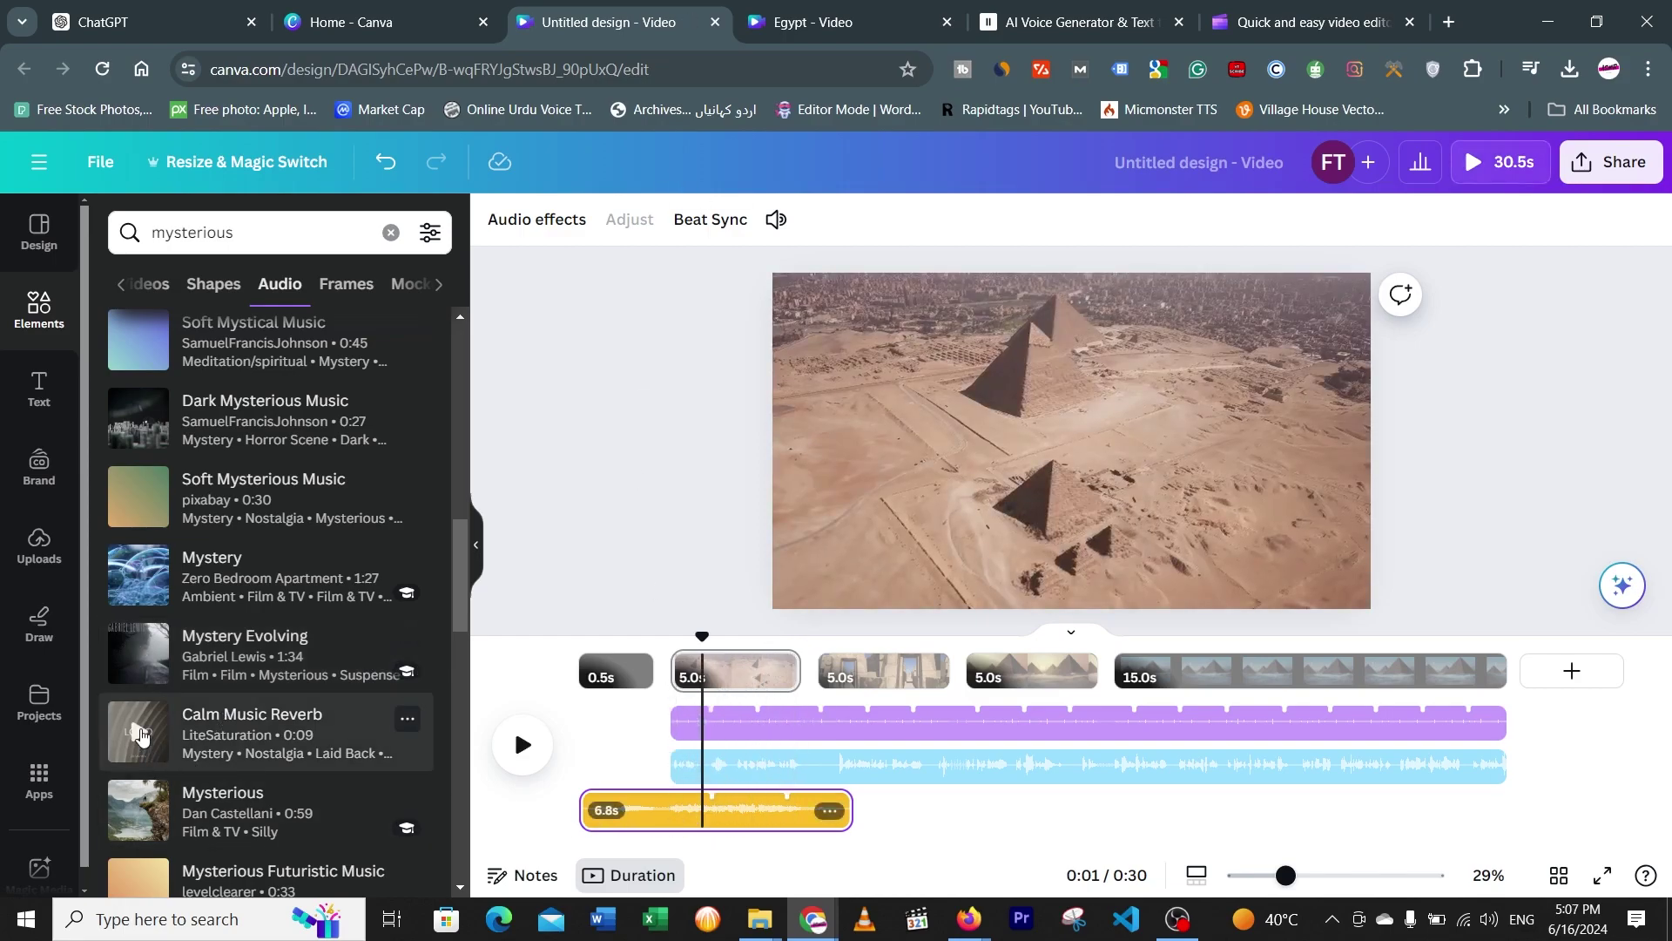
left_click(140, 734)
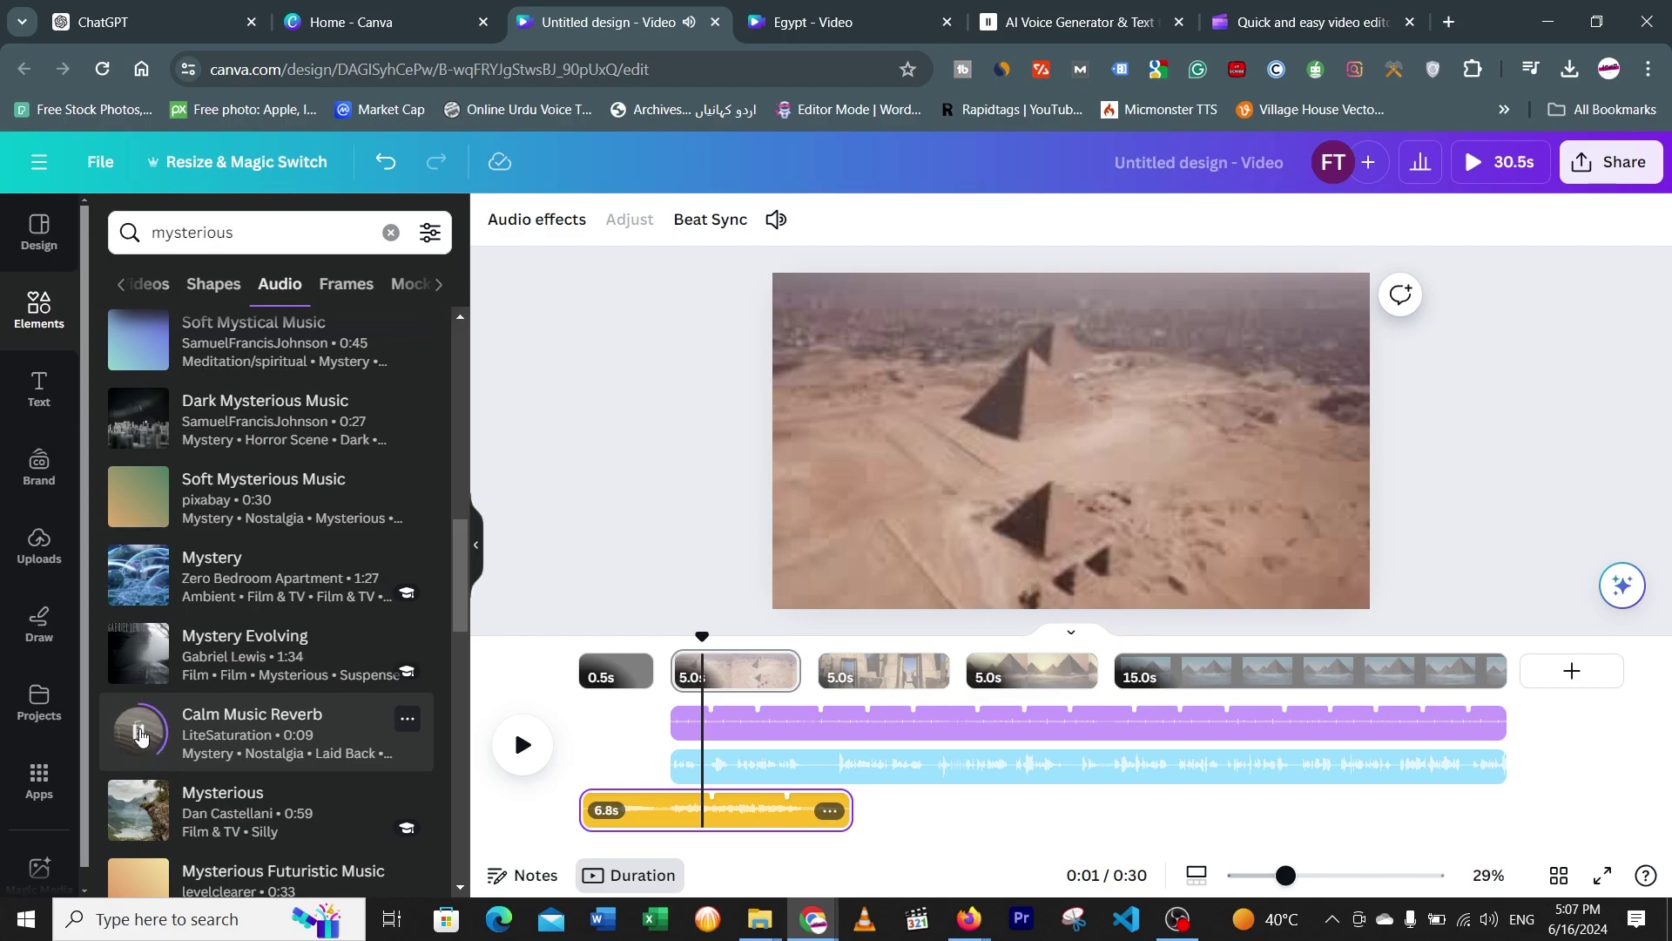
left_click(761, 813)
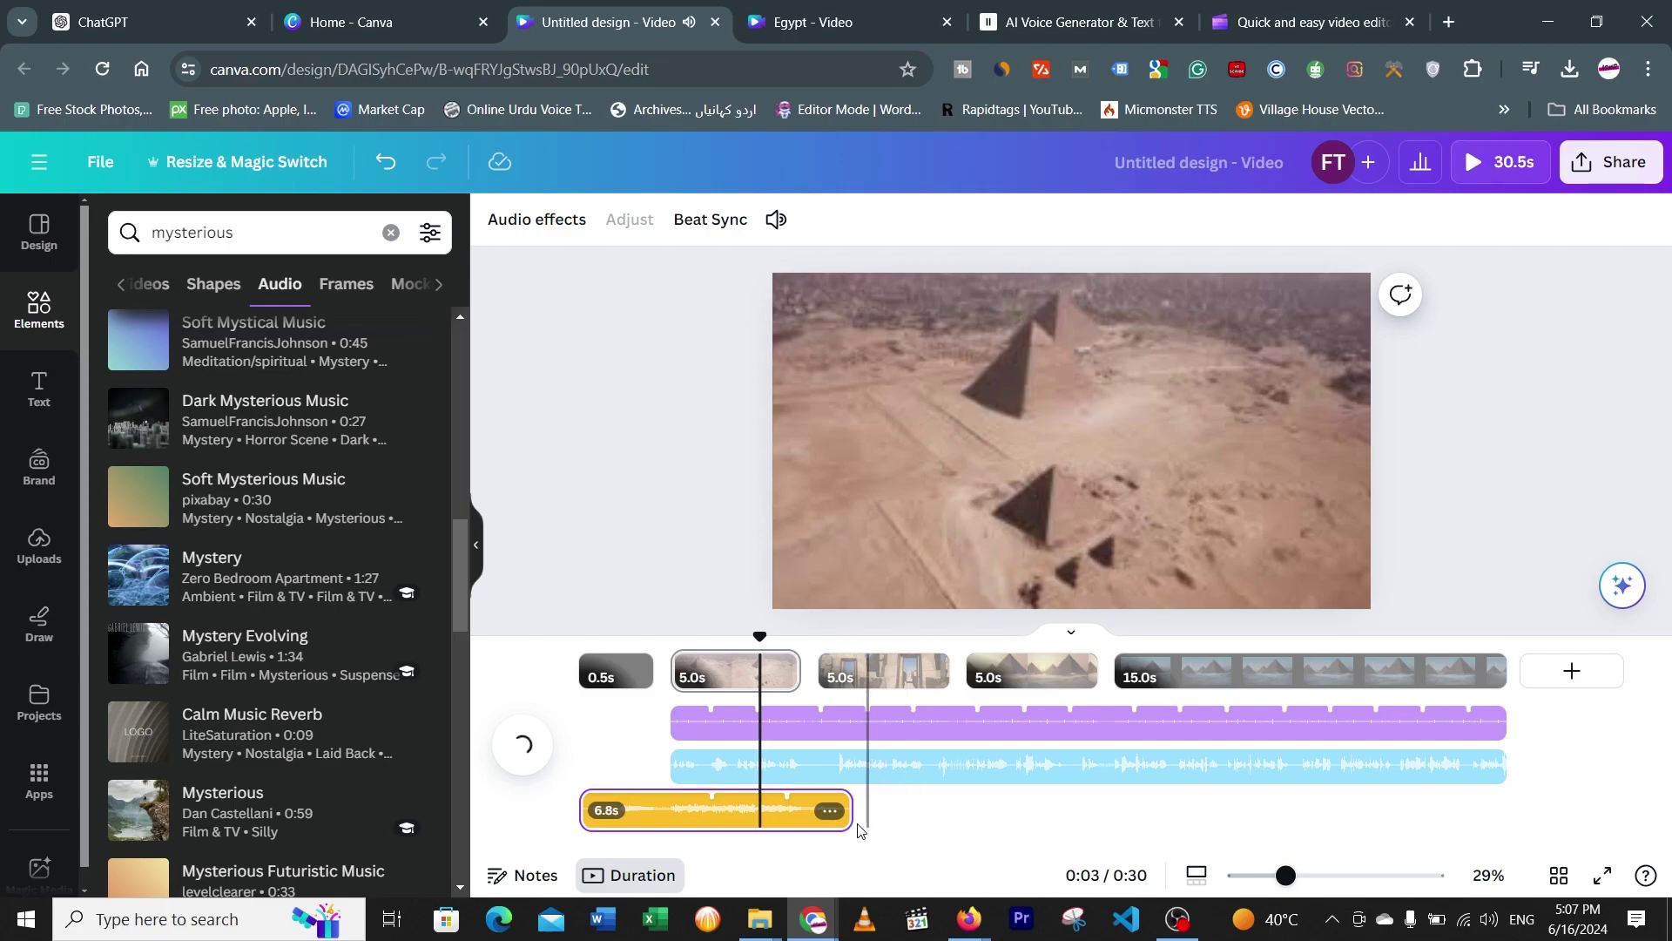
left_click(831, 814)
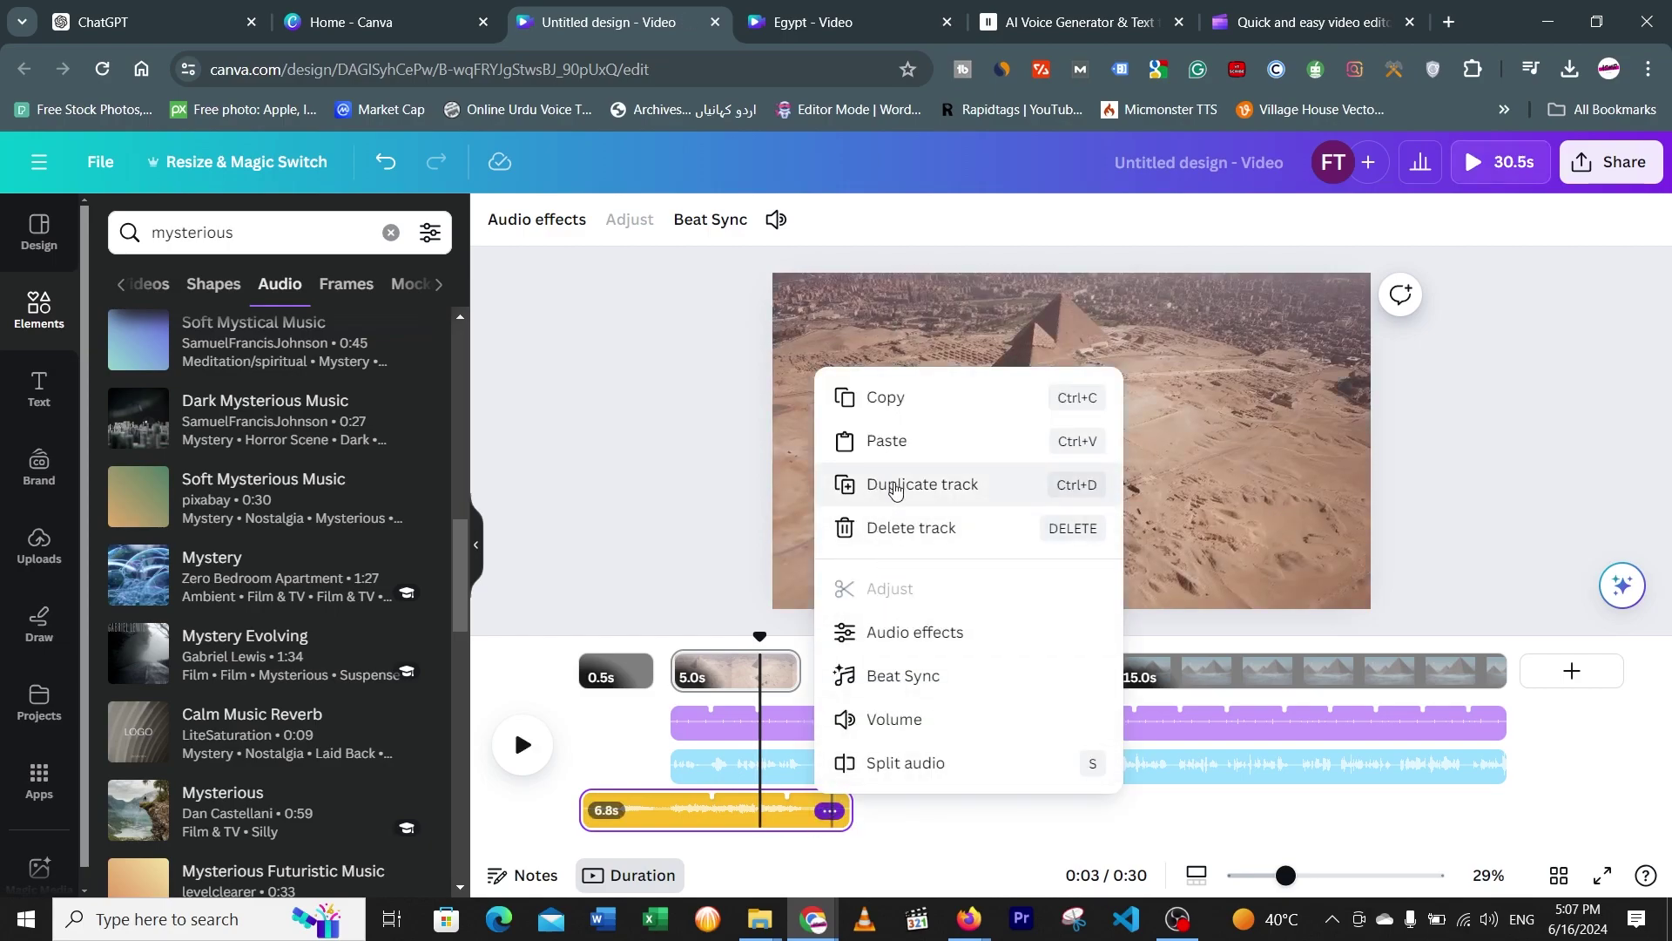
left_click(900, 488)
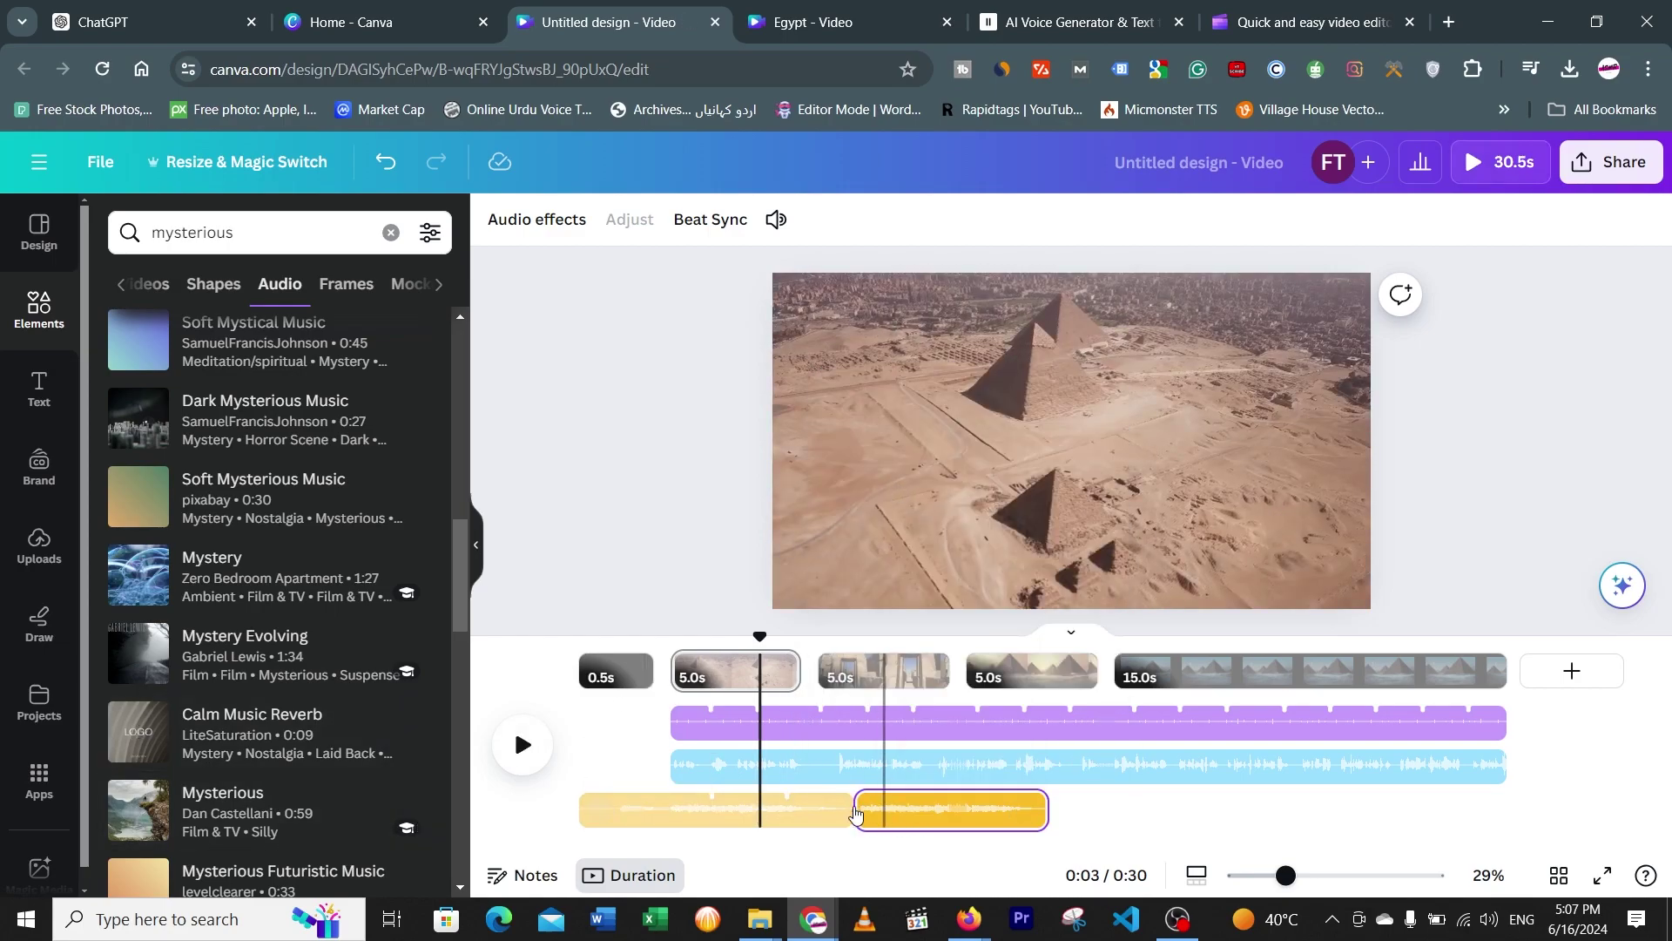
left_click(933, 815)
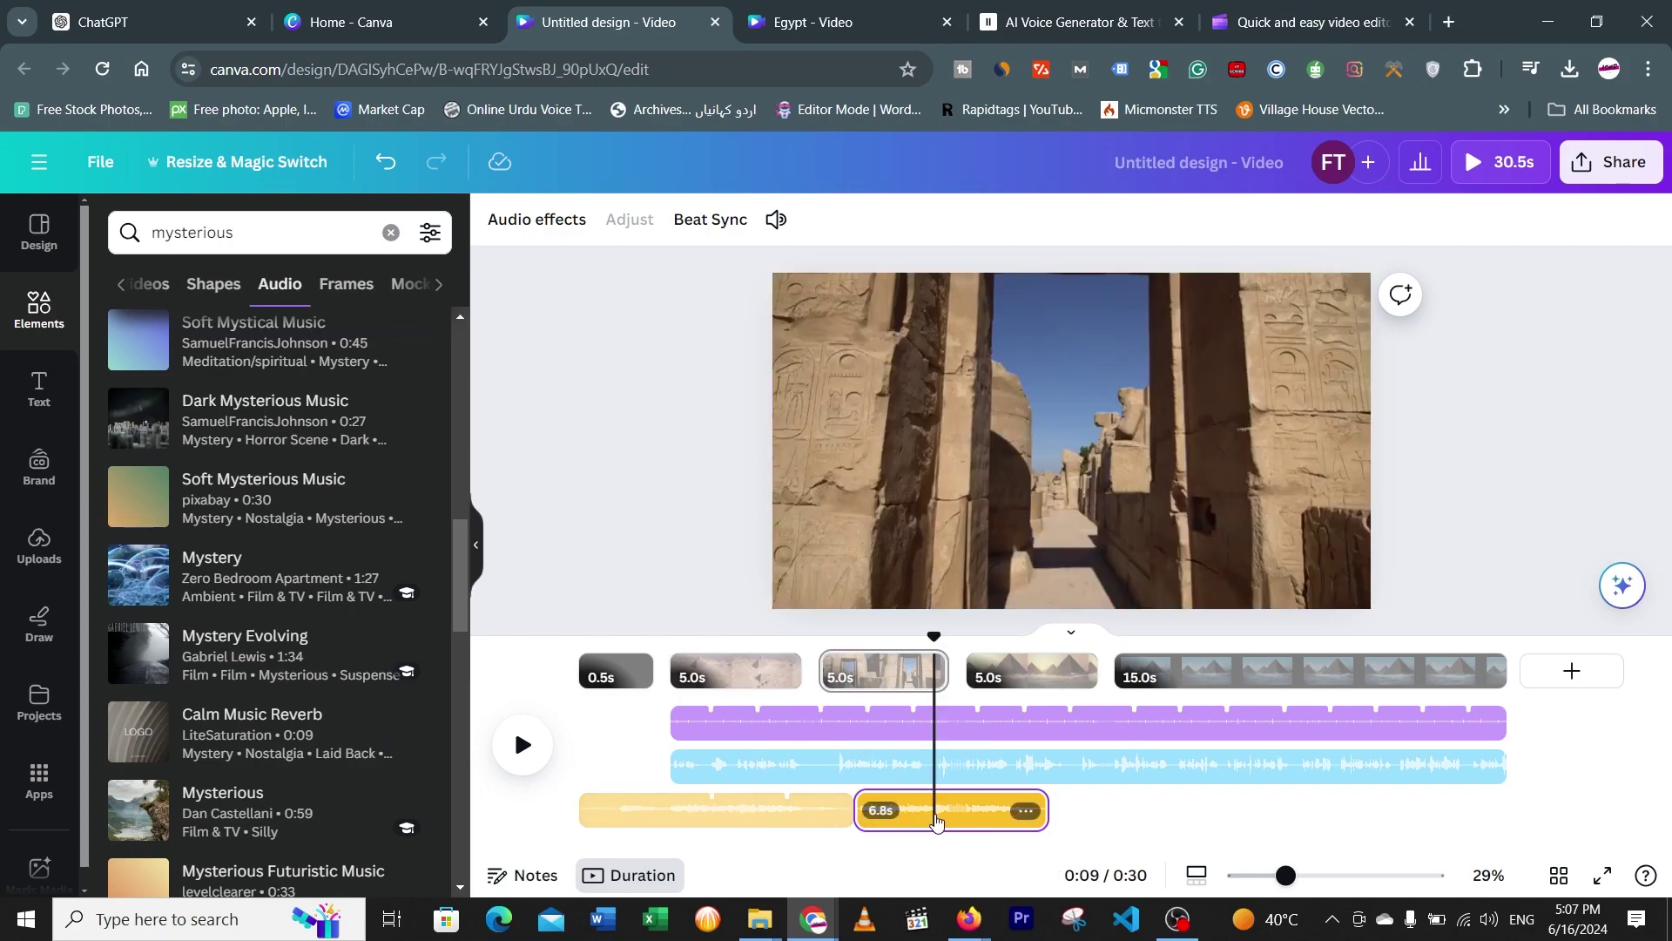
key("Delete")
Replace the Deep Dark Music track with Calm Music Reverb, starting at the very beginning of the video
left_click(721, 812)
key("Delete")
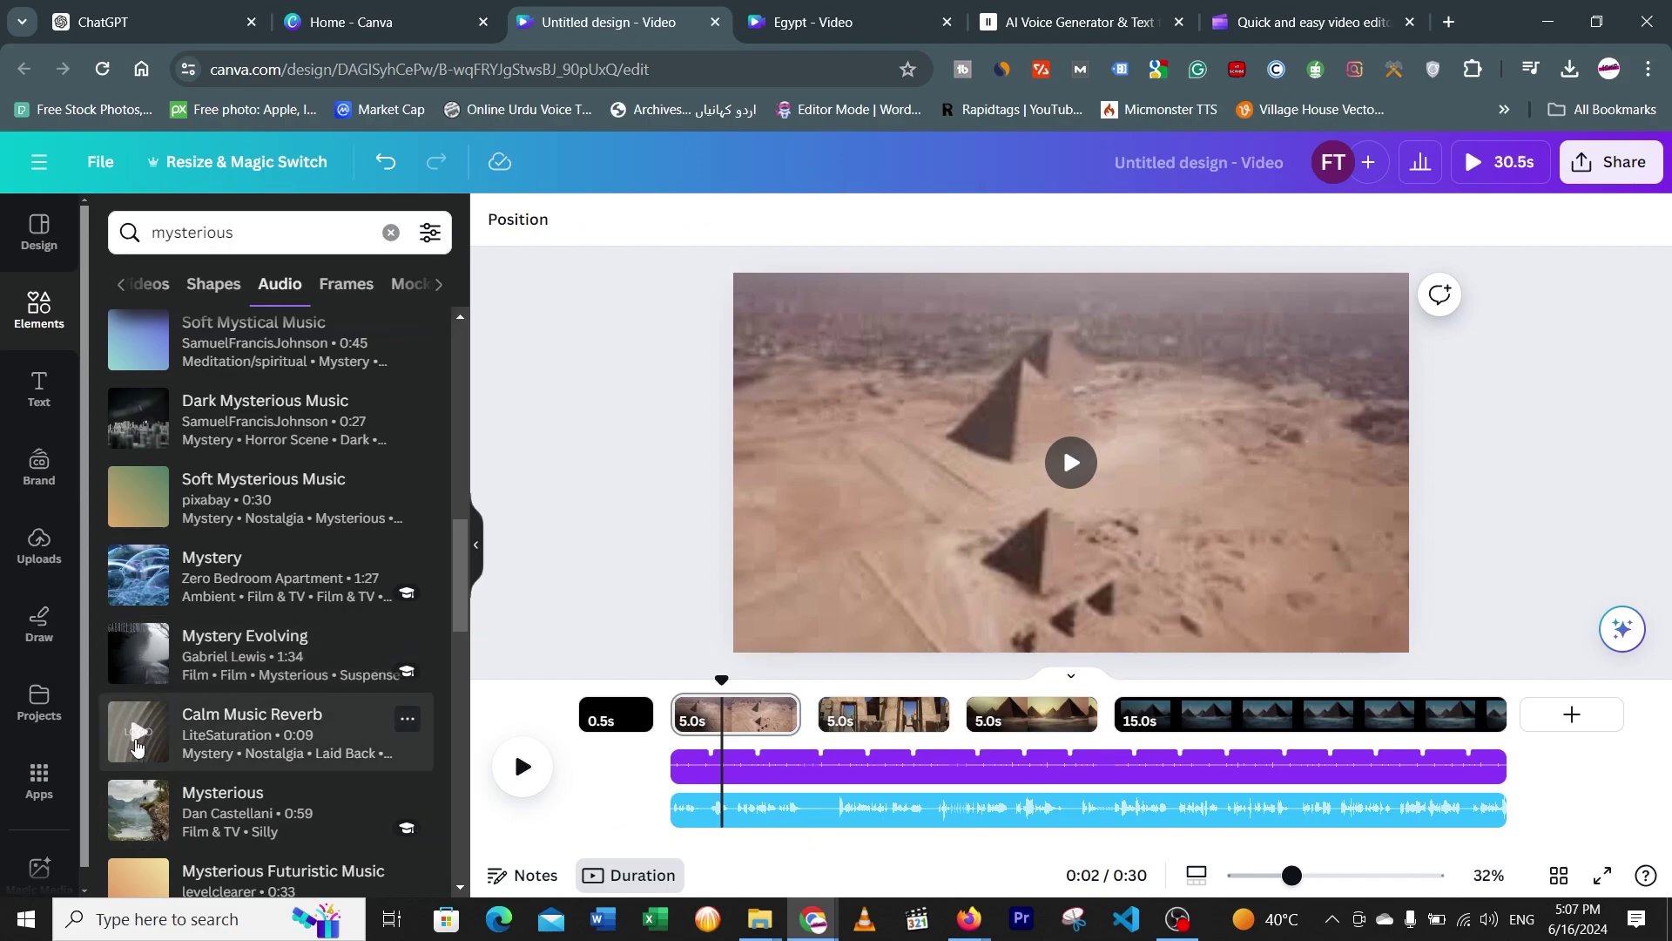
left_click_drag(236, 740, 784, 823)
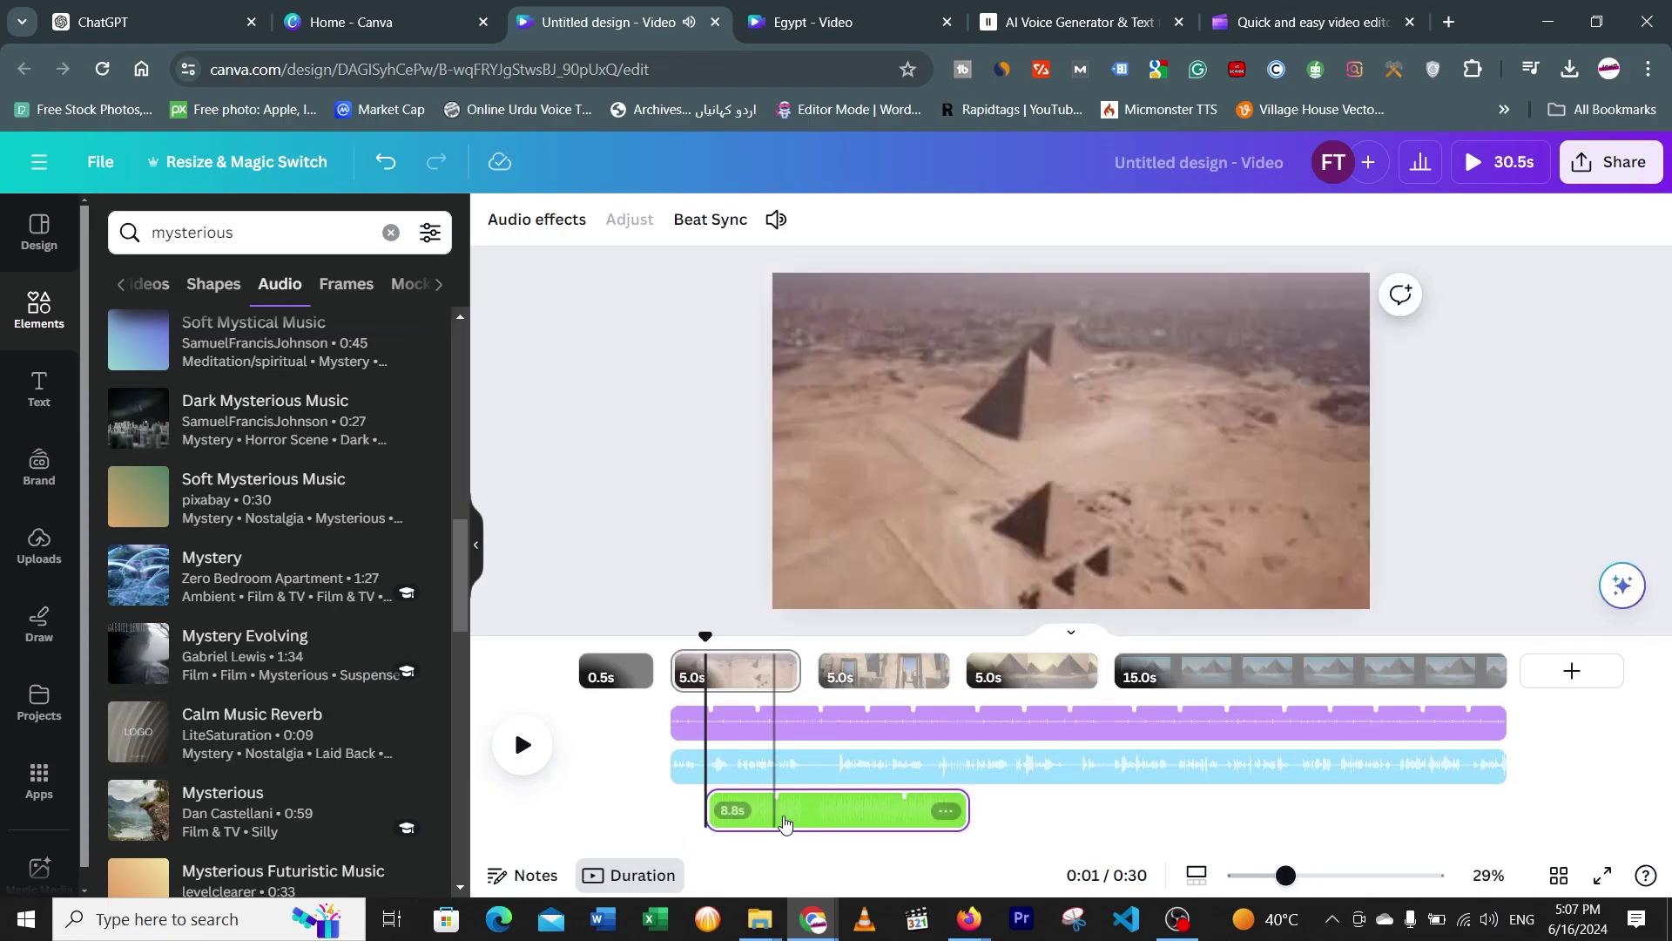
left_click_drag(669, 817, 543, 817)
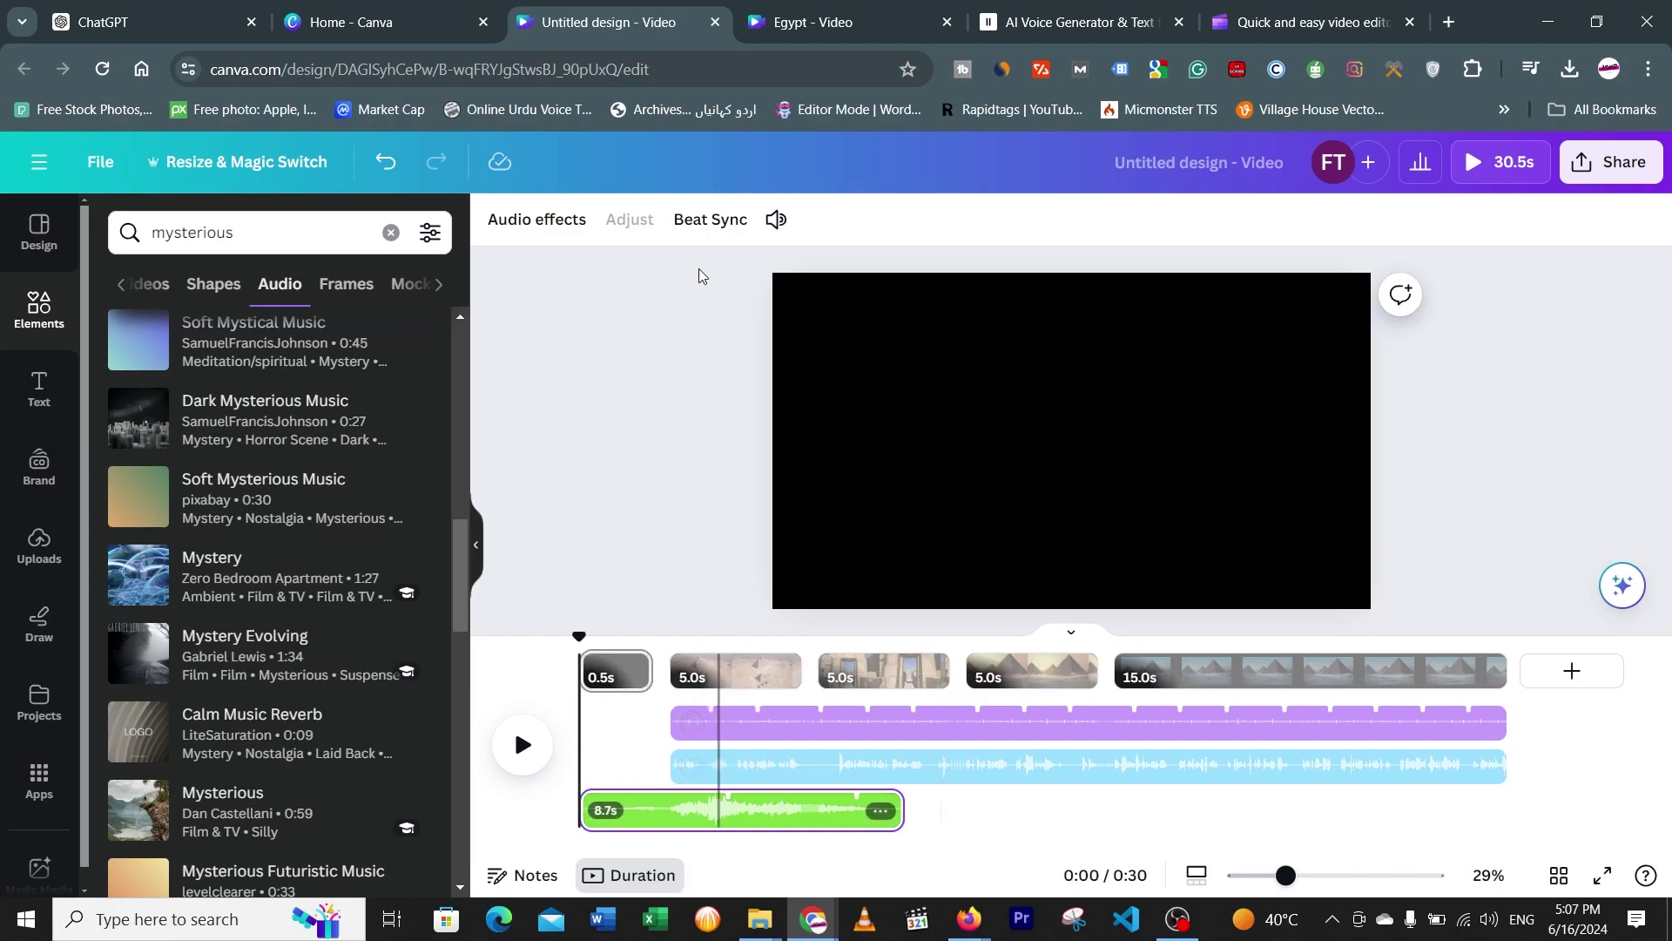
Set the Calm Music Reverb track's volume to 35 and play the opening to check the balance
left_click(776, 220)
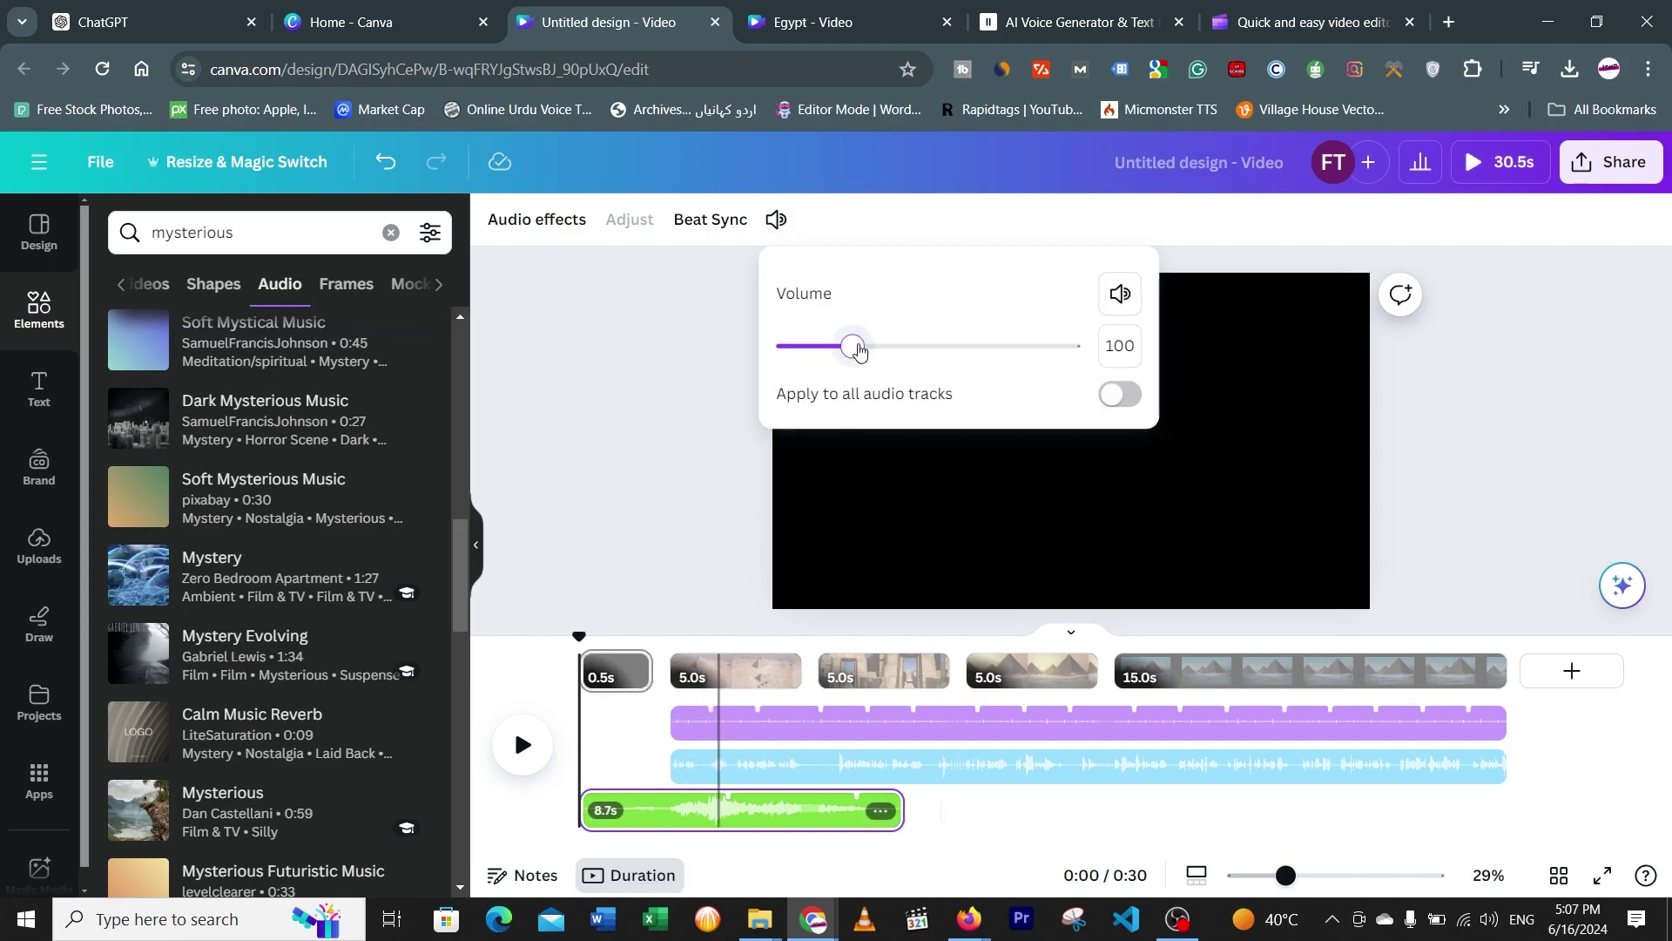
left_click_drag(858, 350, 806, 353)
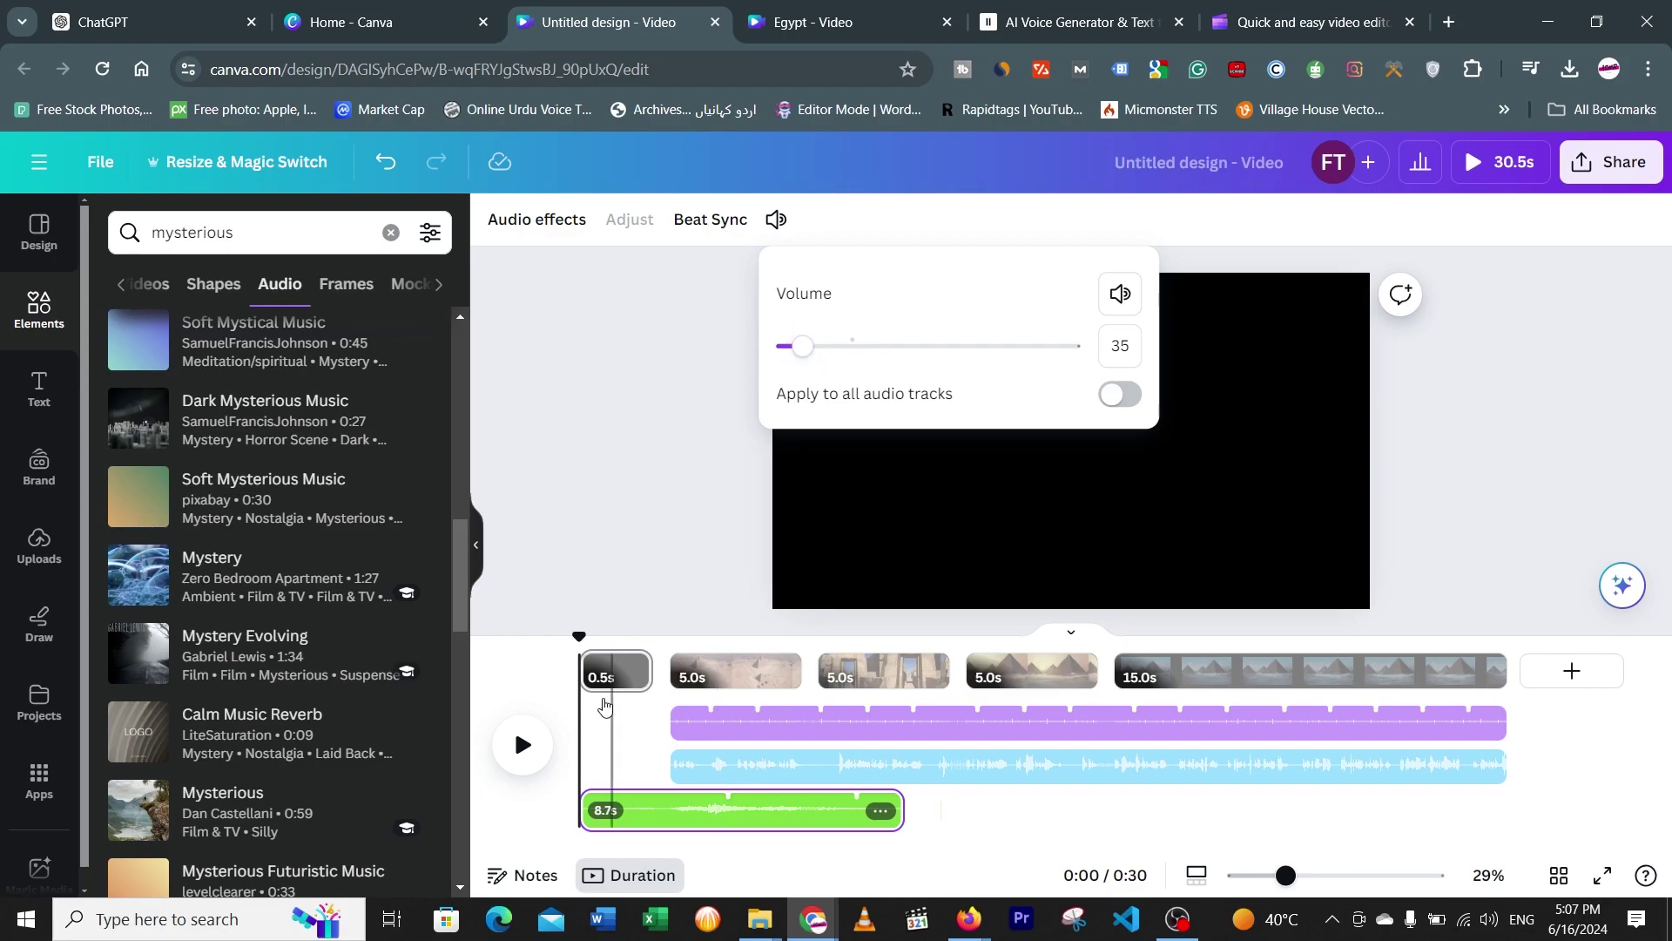
left_click(521, 747)
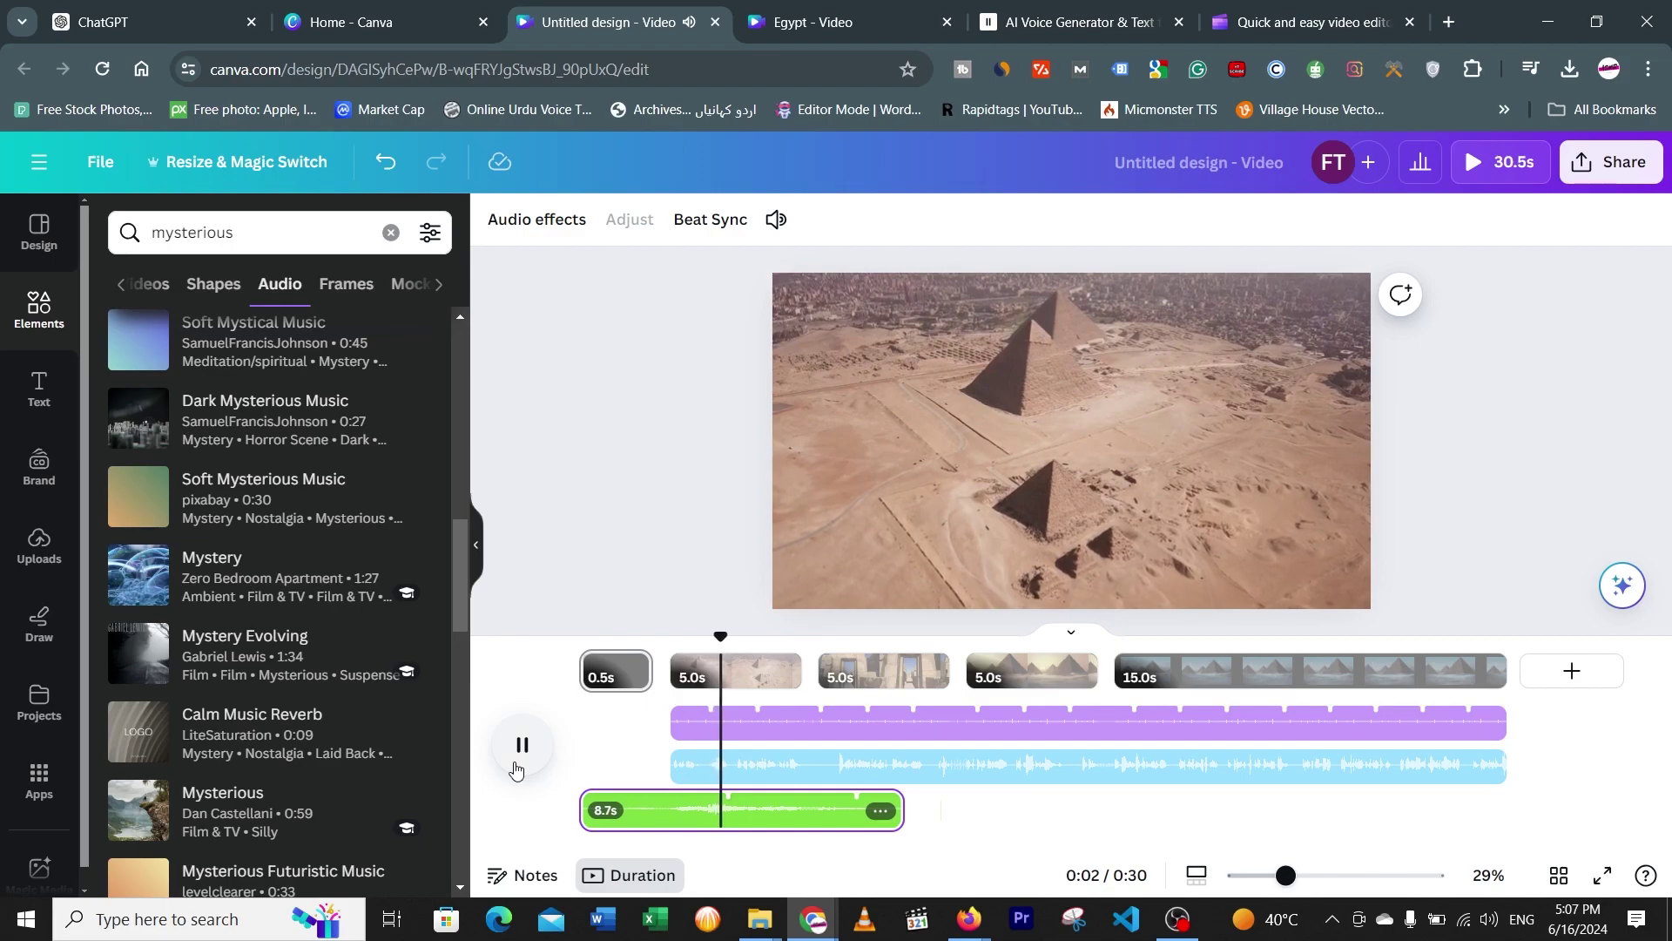
left_click(517, 765)
Lower the Calm Music Reverb track's volume to 19 and replay the video from the start through the temple clip
left_click(775, 220)
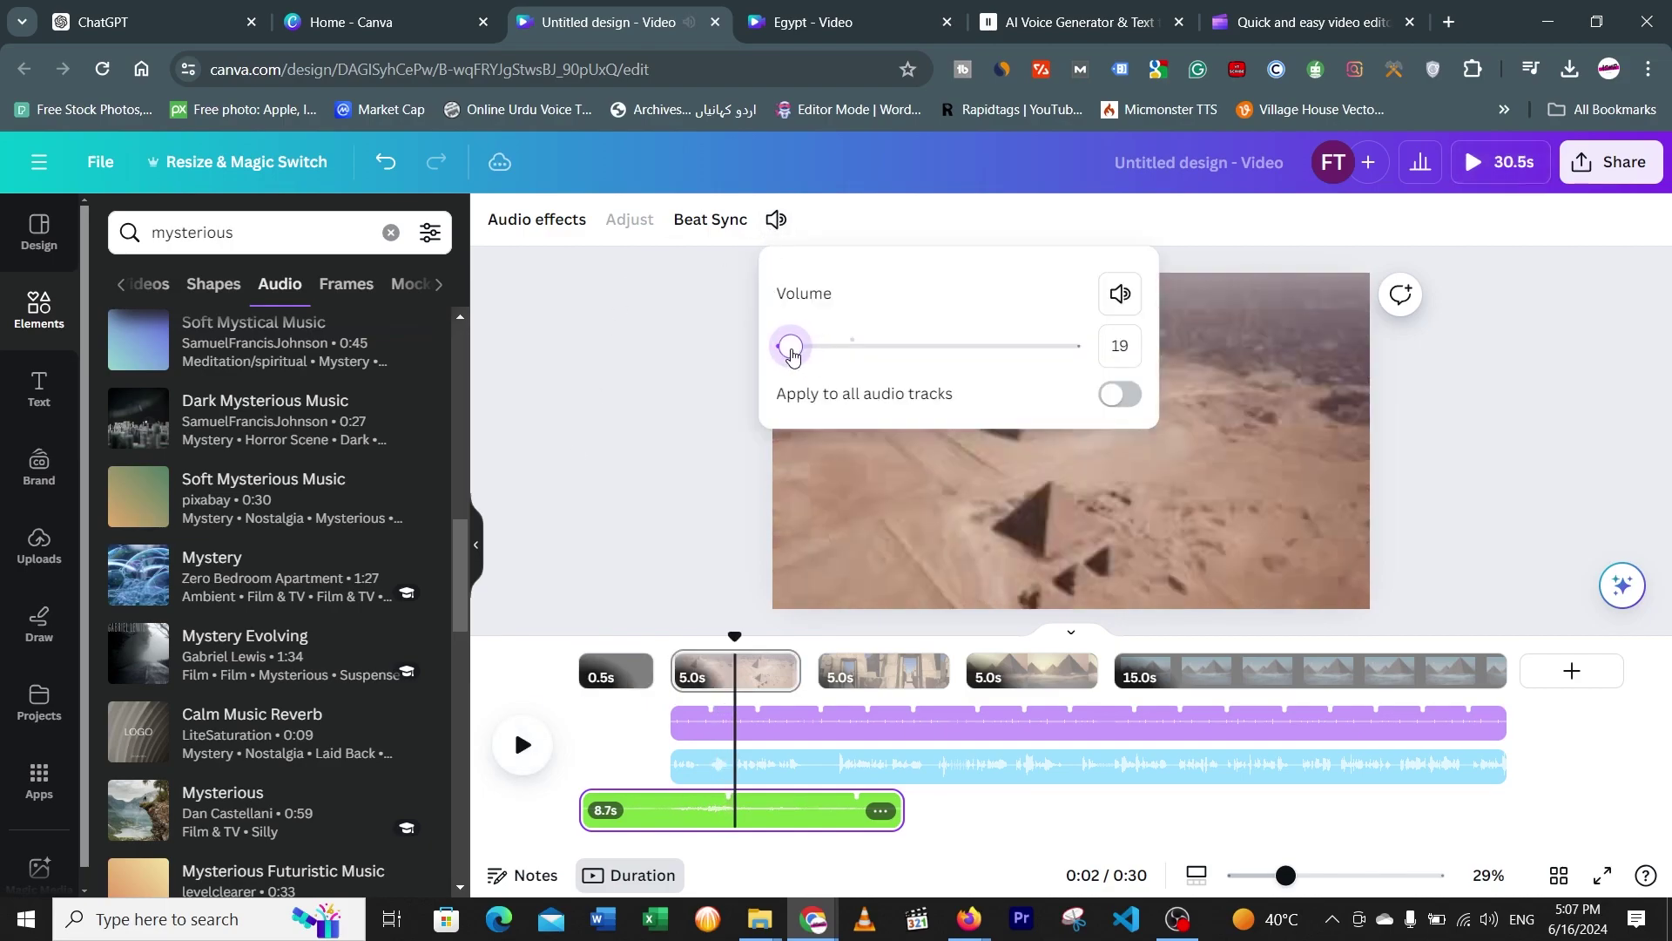
left_click(567, 645)
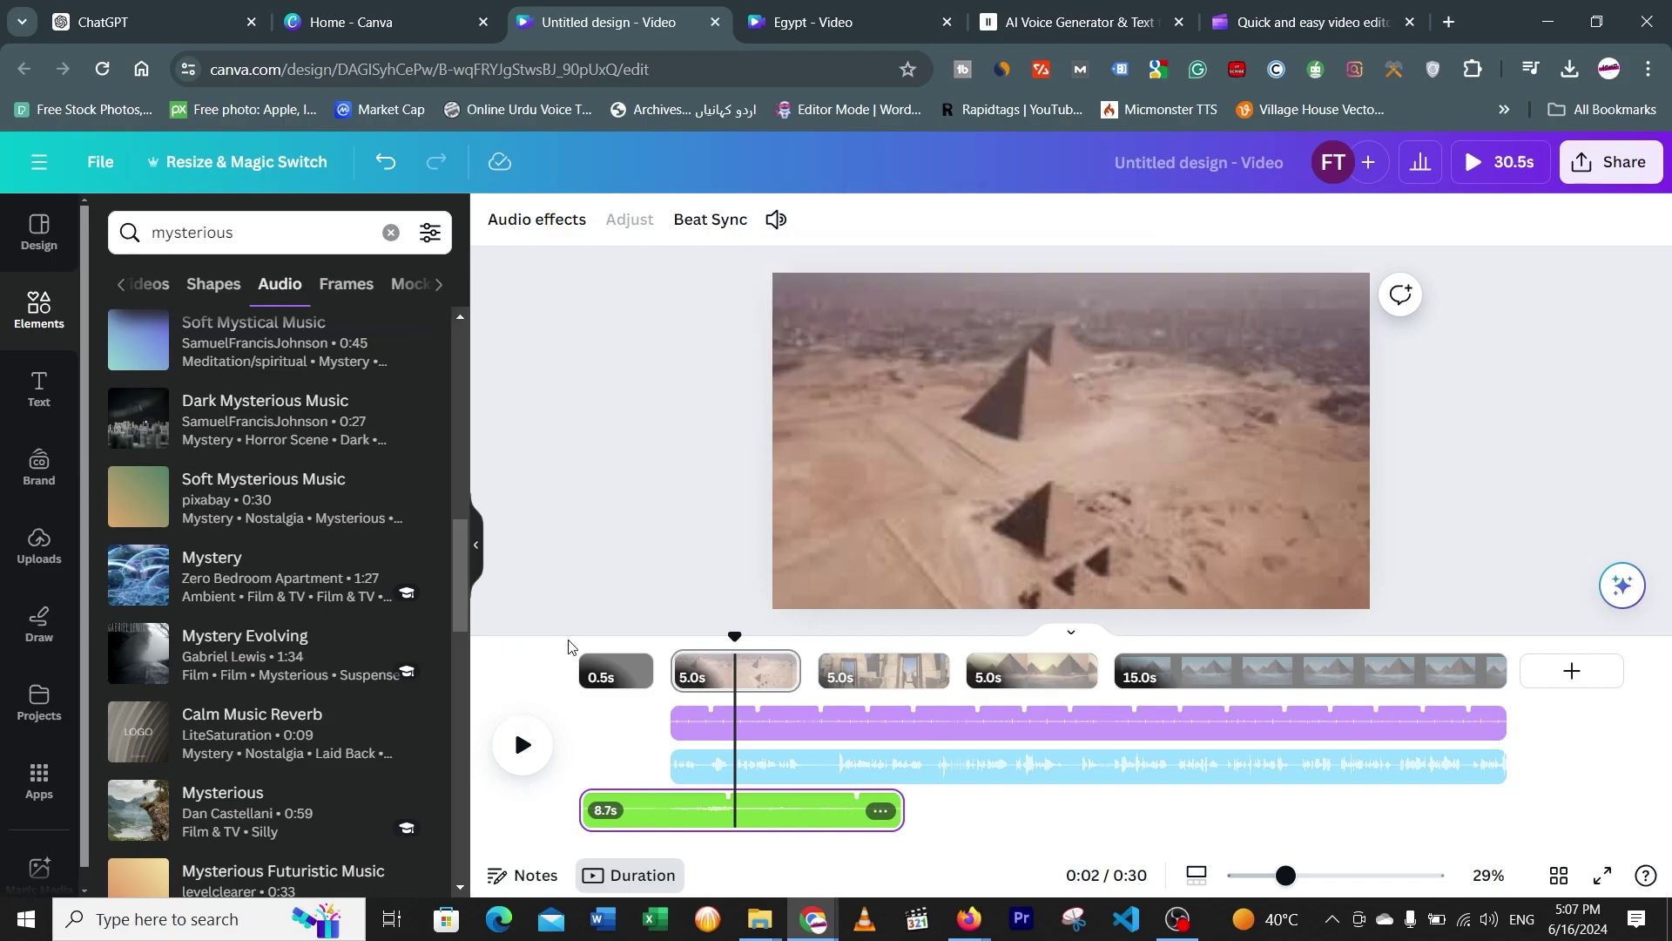
left_click(578, 655)
left_click(521, 744)
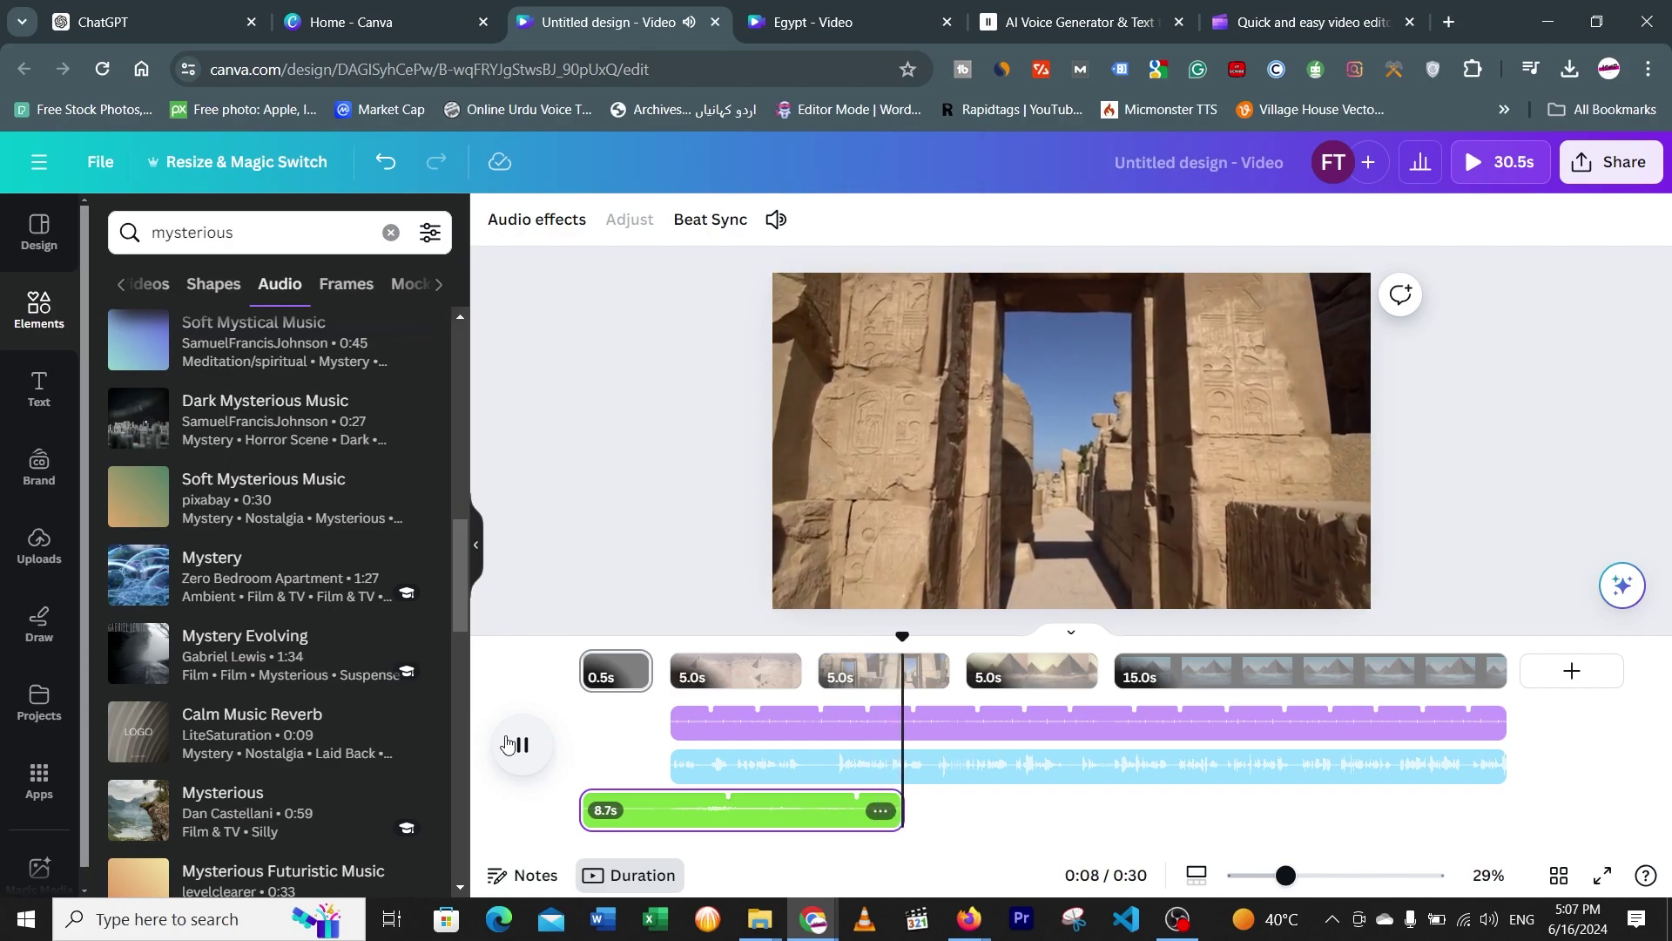
left_click(507, 742)
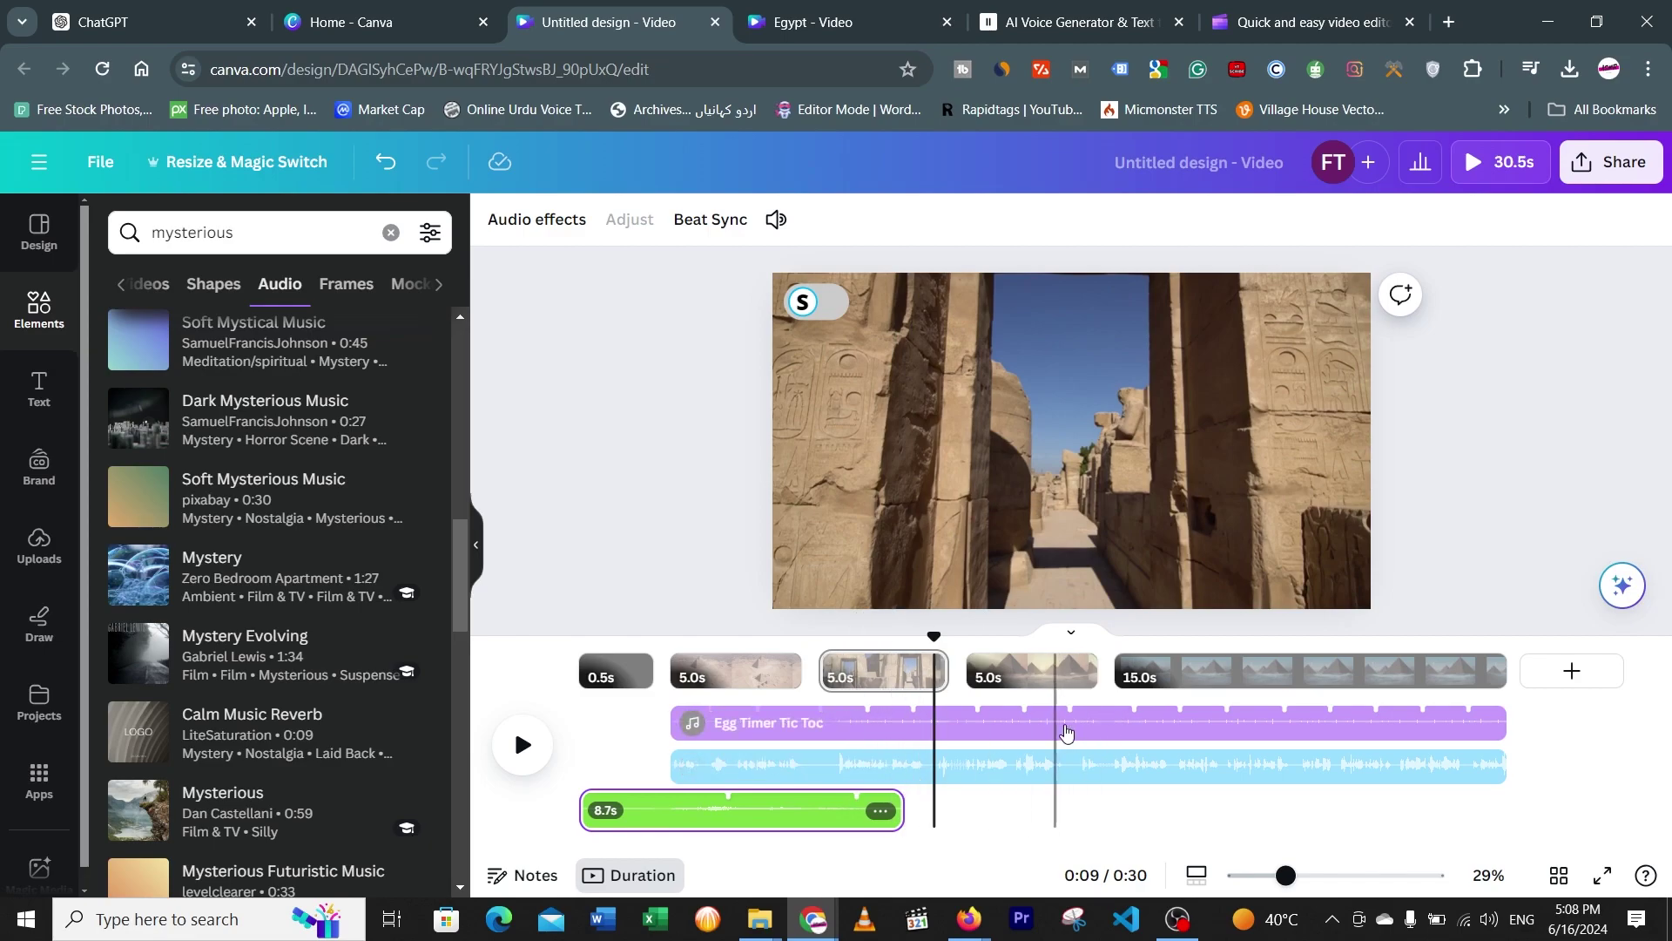
Check the transitions in the Egypt design, and add a Match & Move transition between the black opening page and the first pyramid clip here
left_click(809, 27)
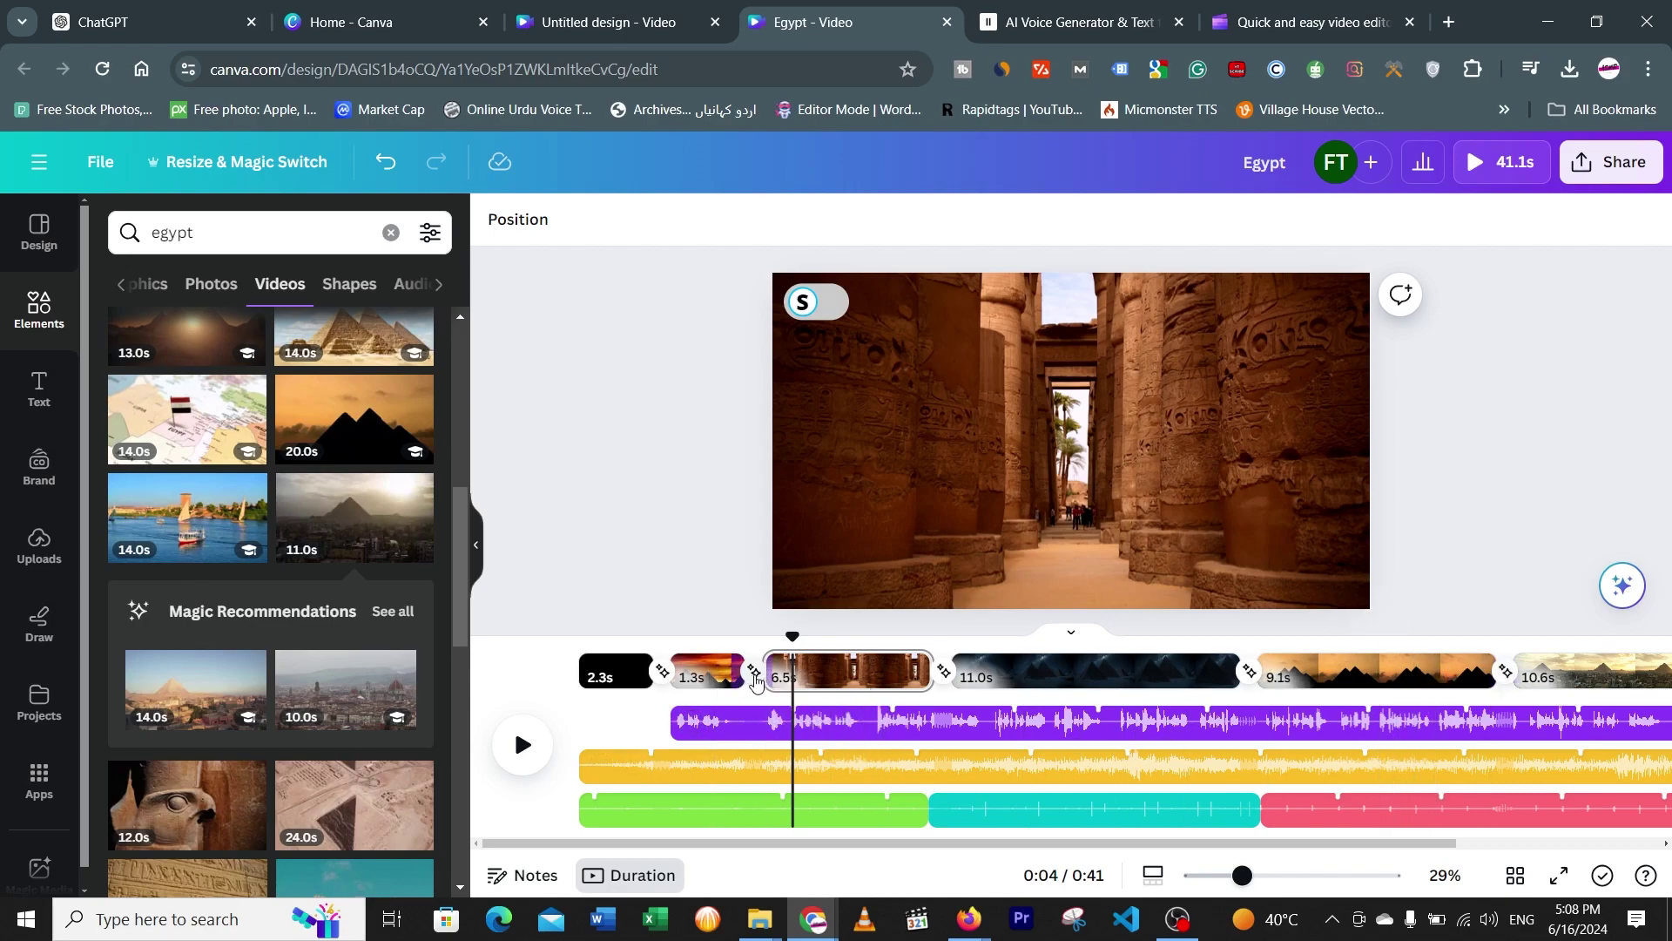
key("ctrl+shift+Tab")
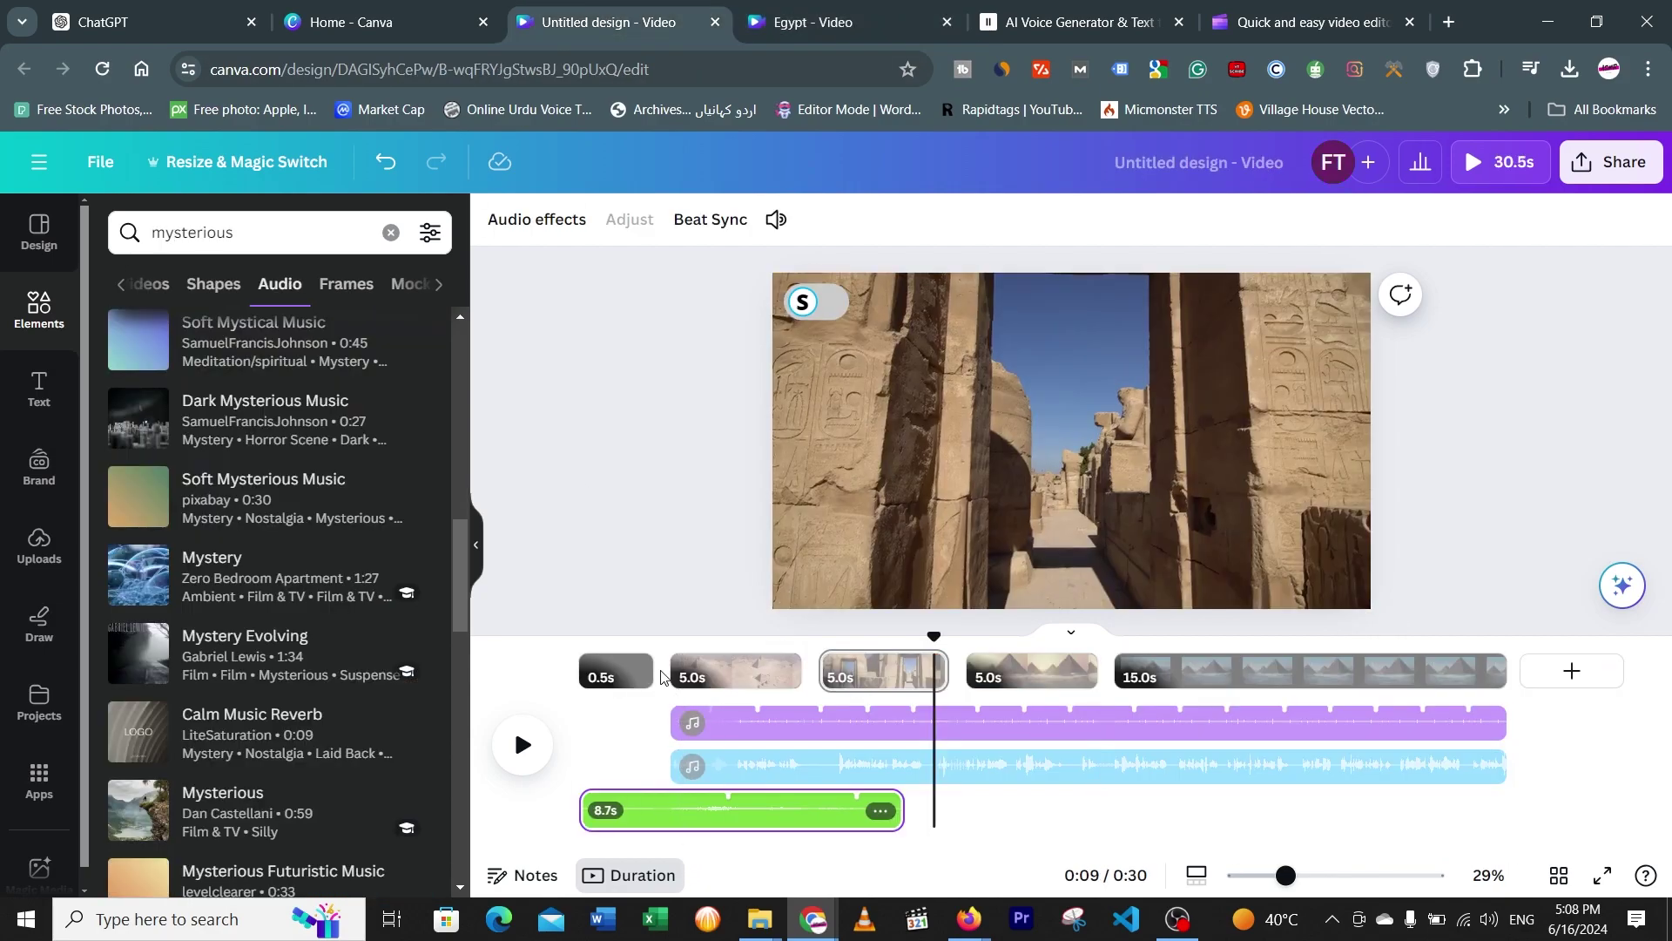
left_click(676, 691)
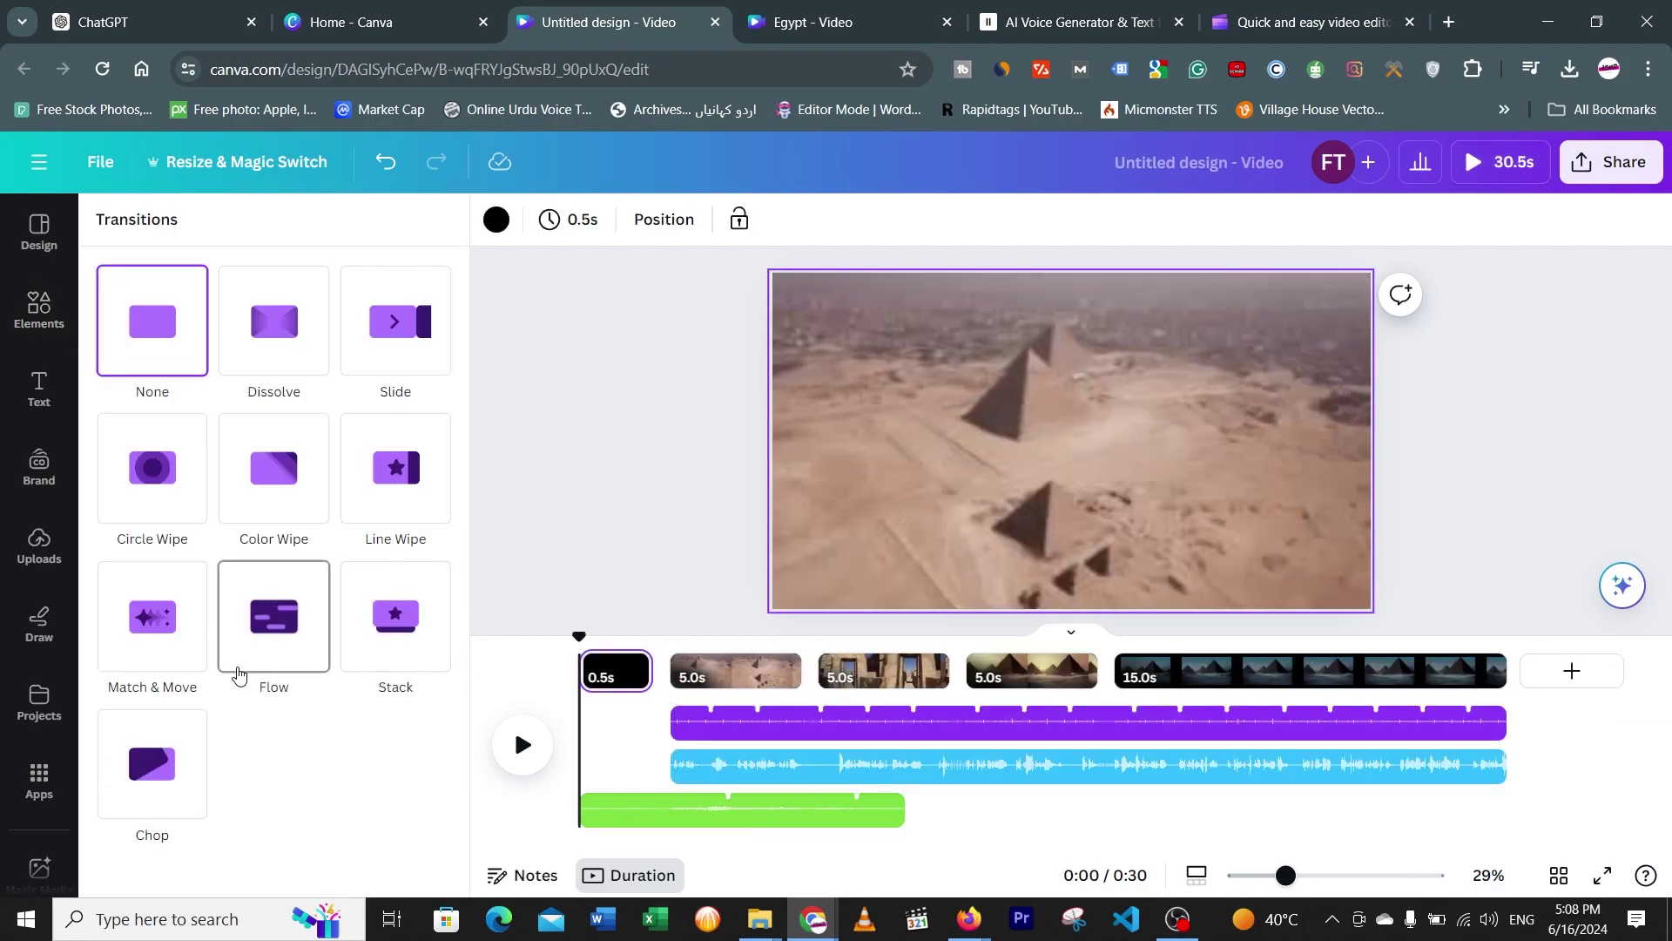
left_click(147, 628)
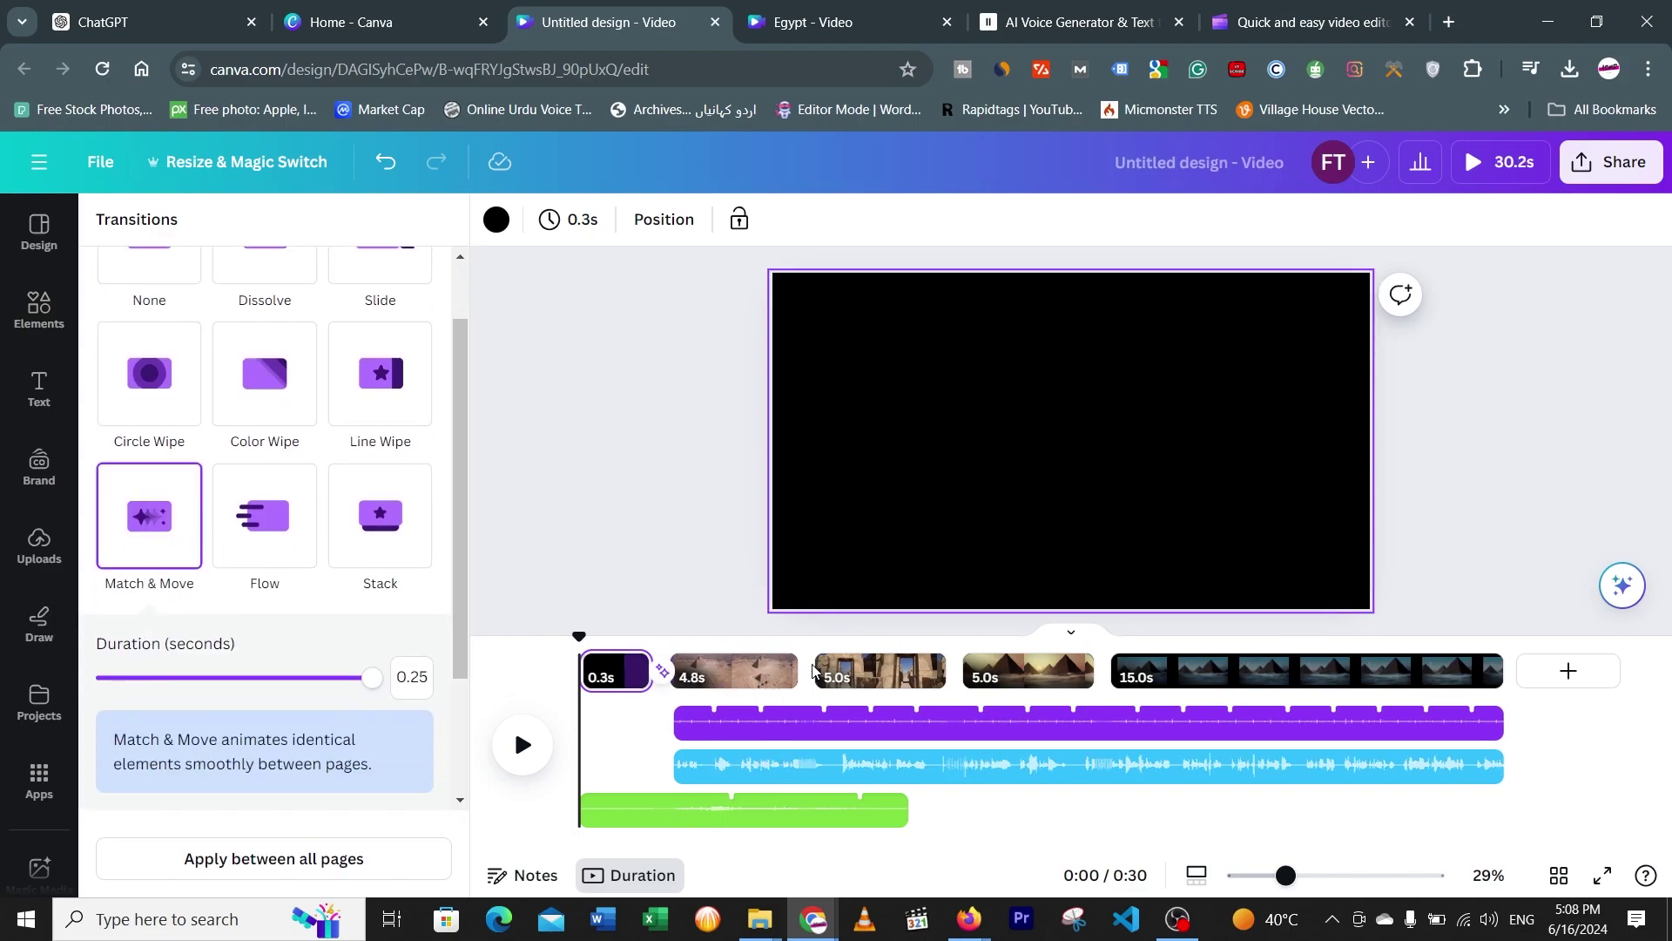
Add a Color Wipe transition between the aerial pyramid and temple clips, and a Dissolve between the temple clip and the following pyramid clip
left_click(819, 690)
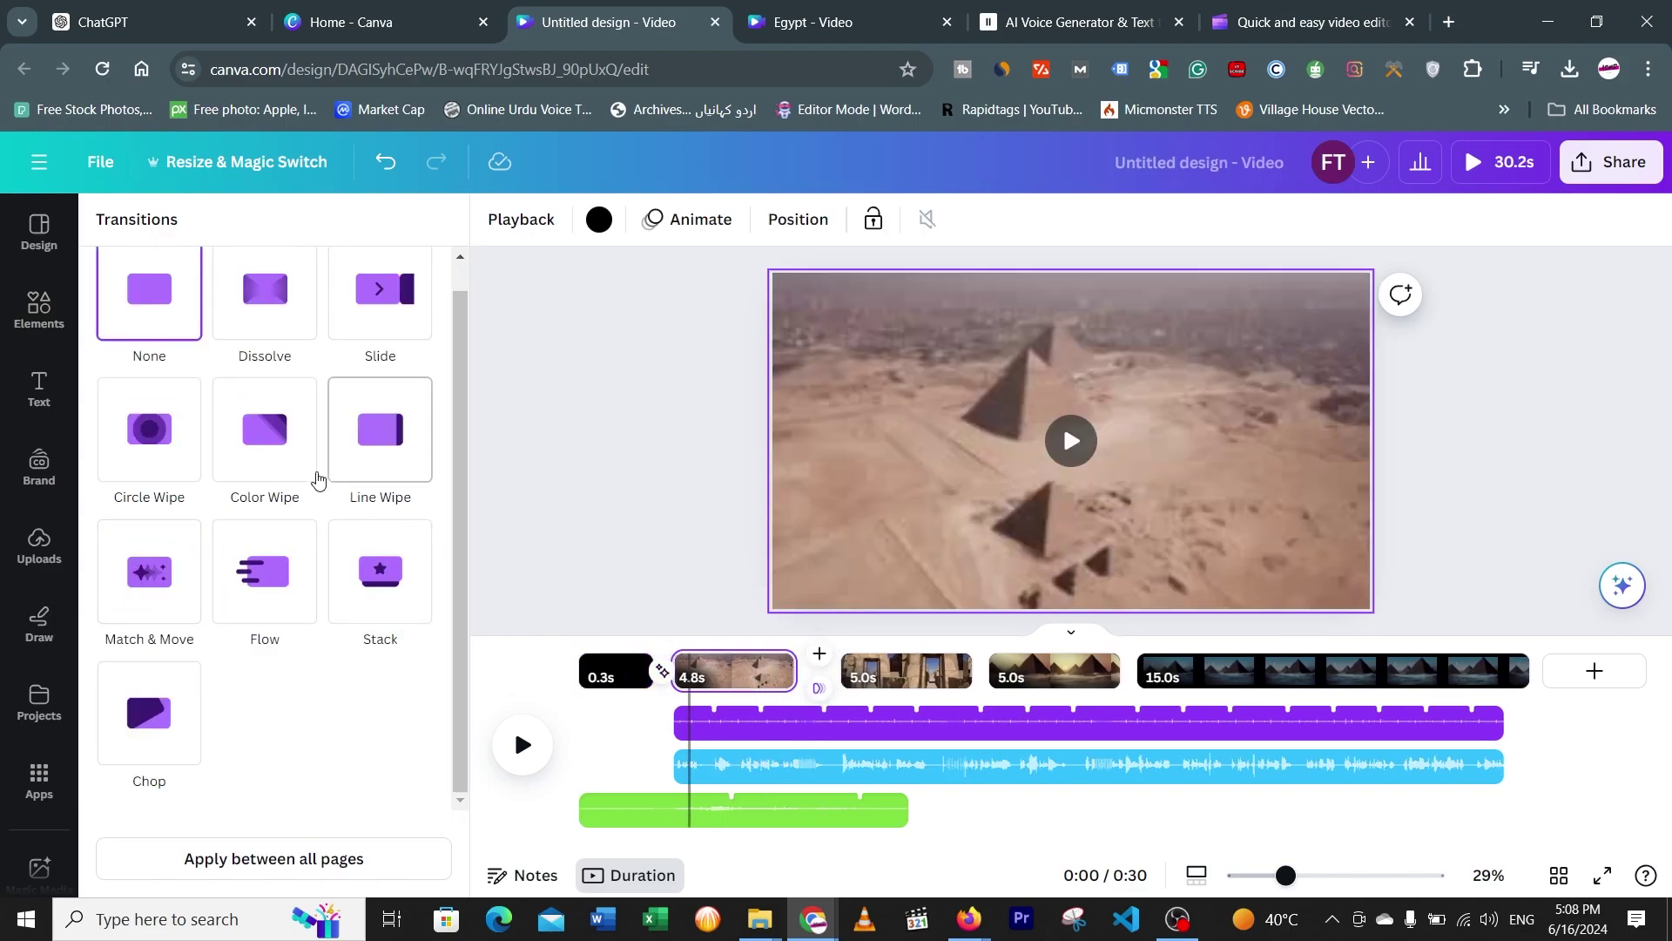
left_click(247, 444)
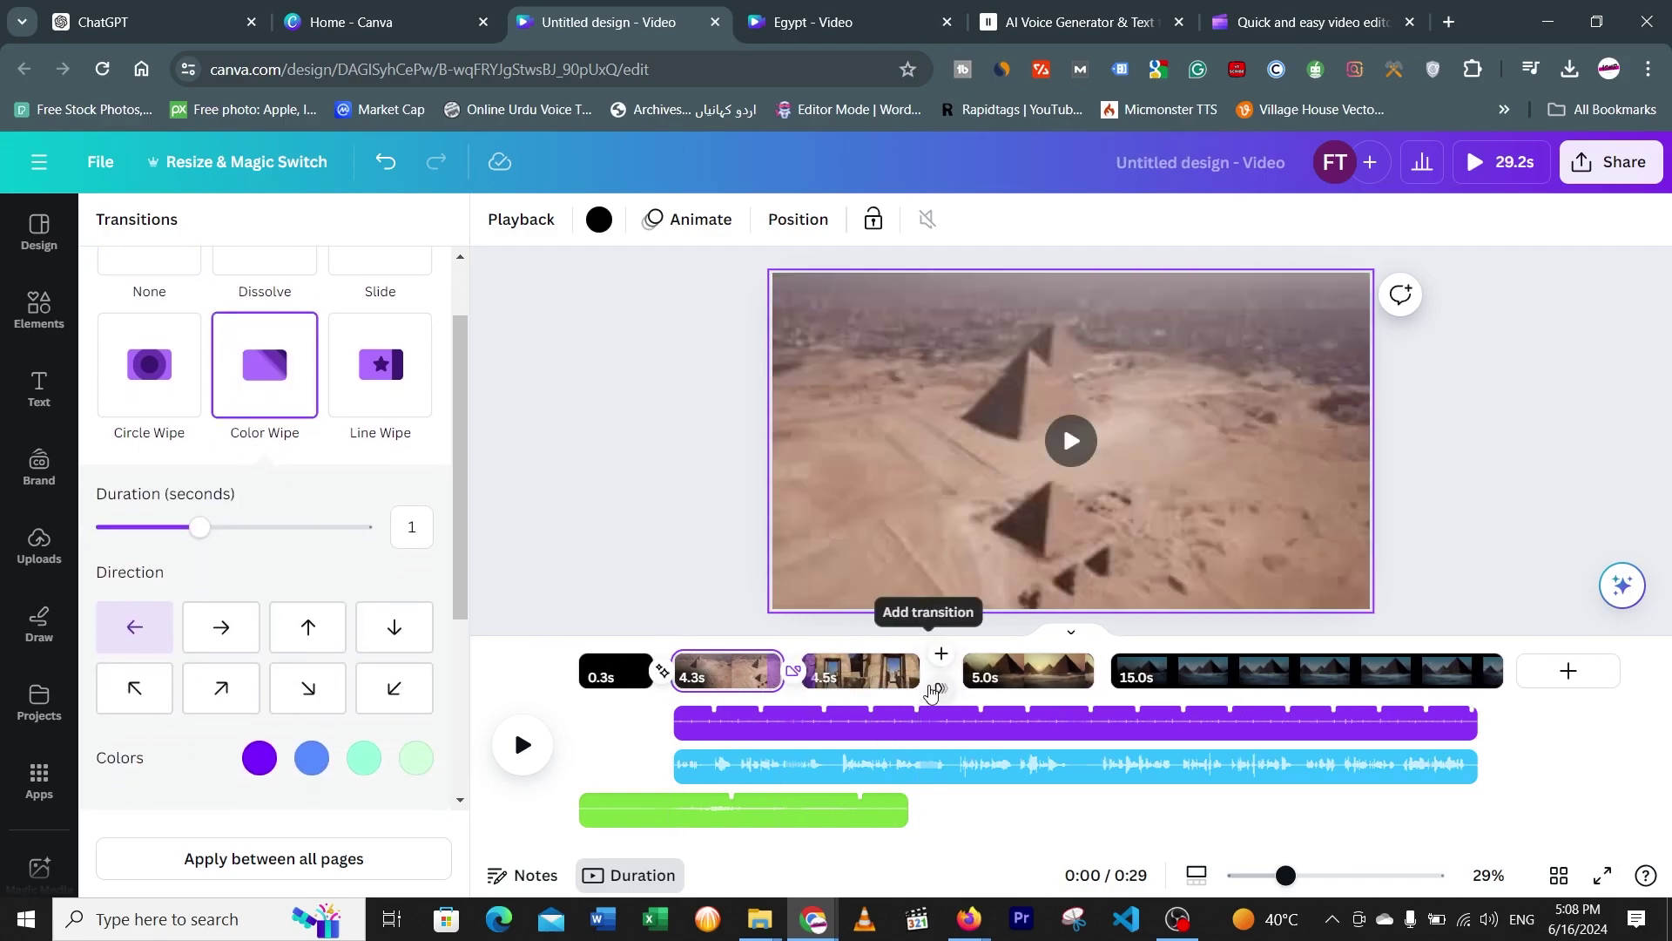
left_click(941, 691)
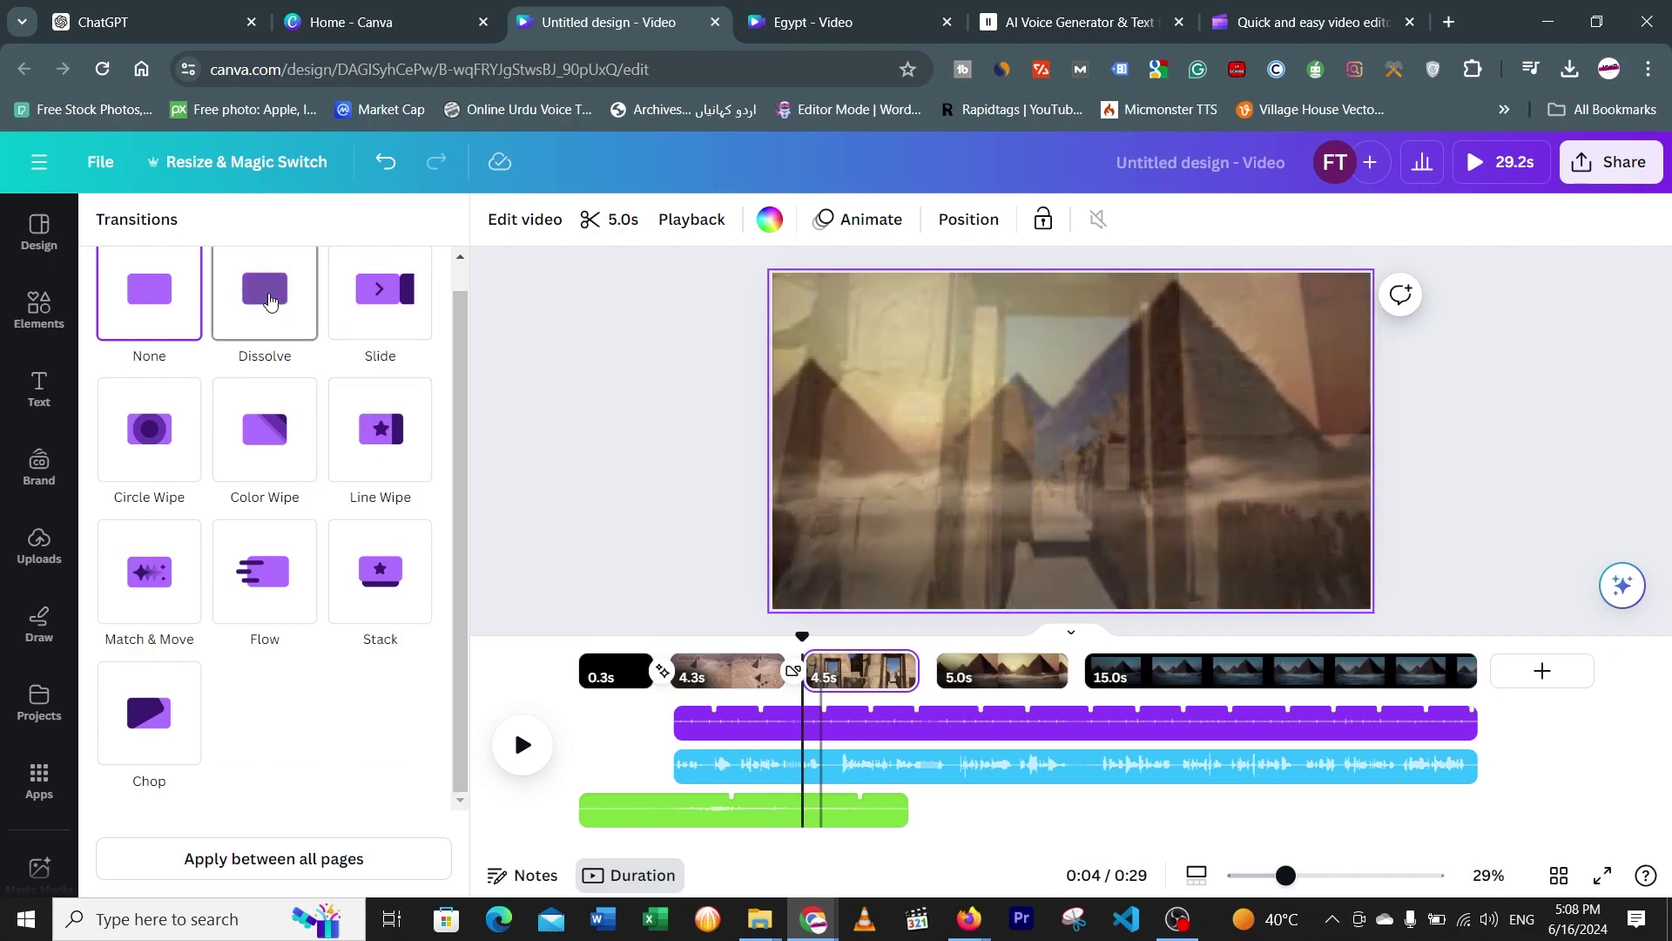
left_click(269, 301)
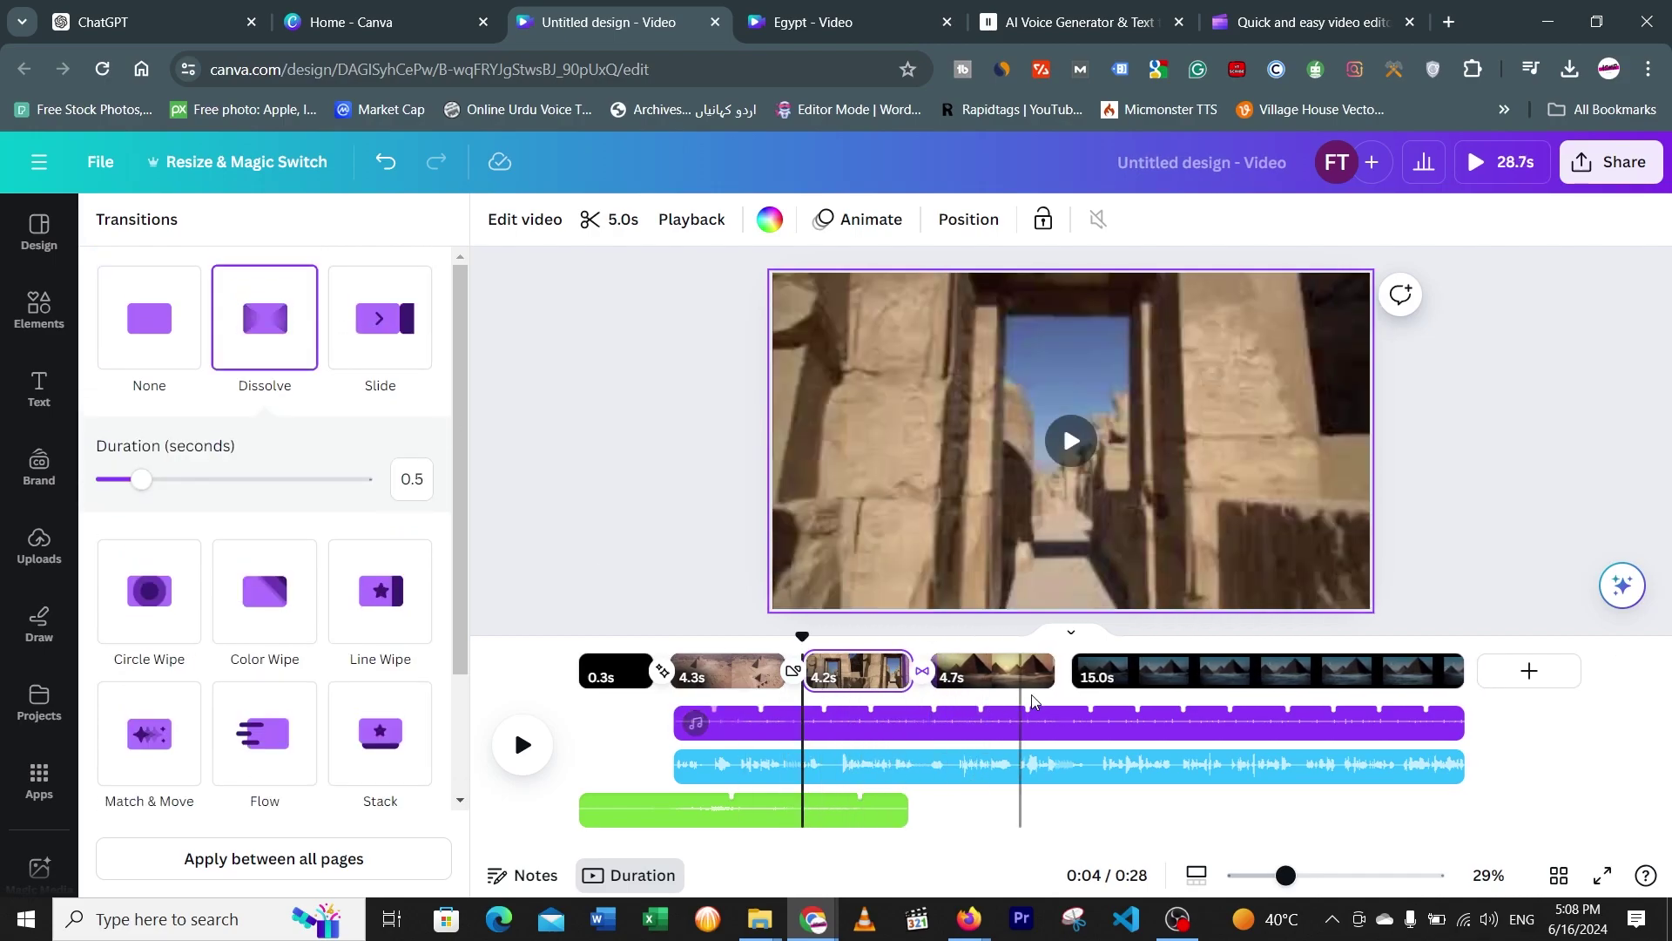
Add a Dissolve transition between the sunset pyramids clip and the final dark pyramid clip
left_click(1076, 686)
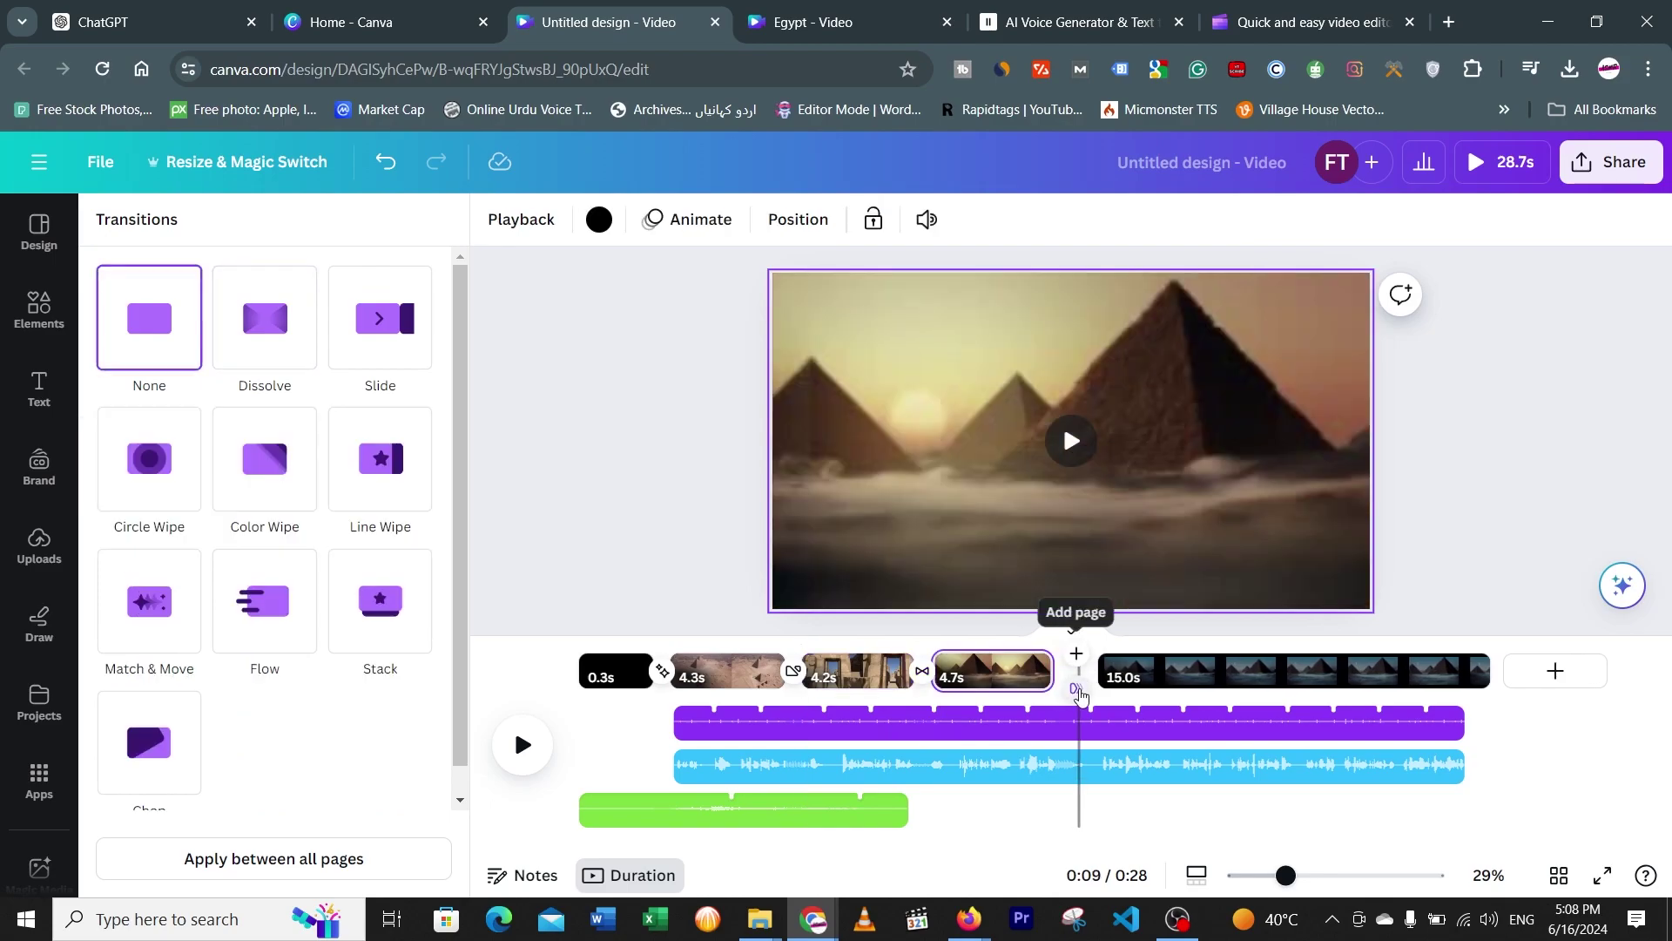
left_click(260, 375)
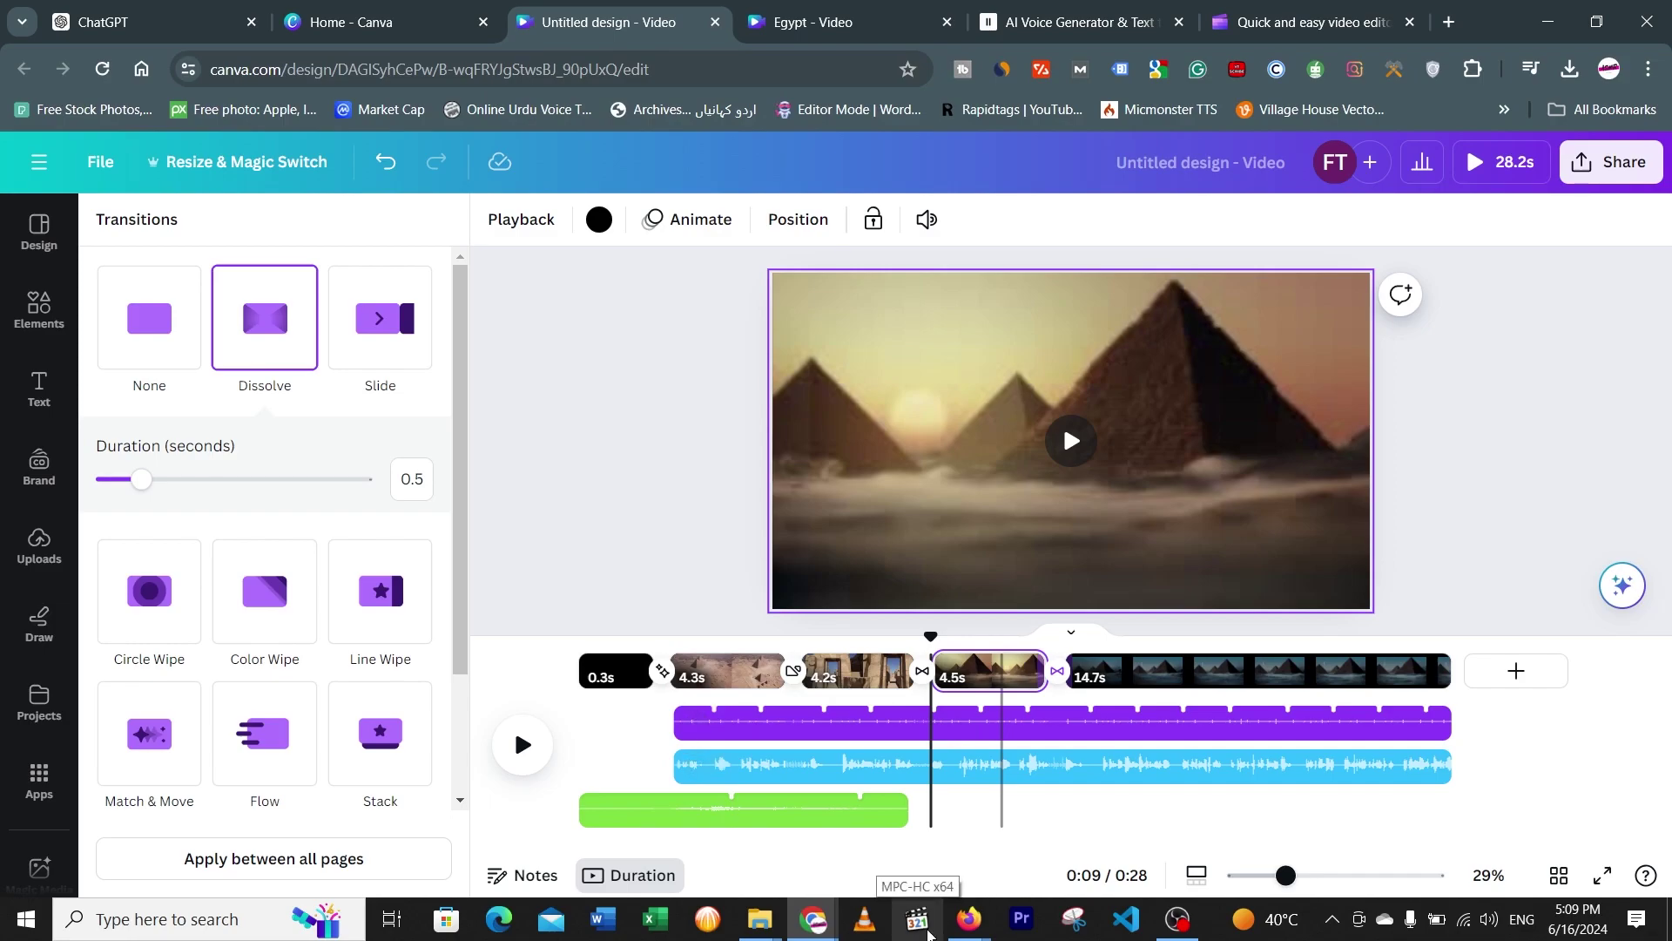
Switch to the Motivational Quotes folder in File Explorer and play Egypt.mp4 full screen in MPC-HC
mouse_move(759, 919)
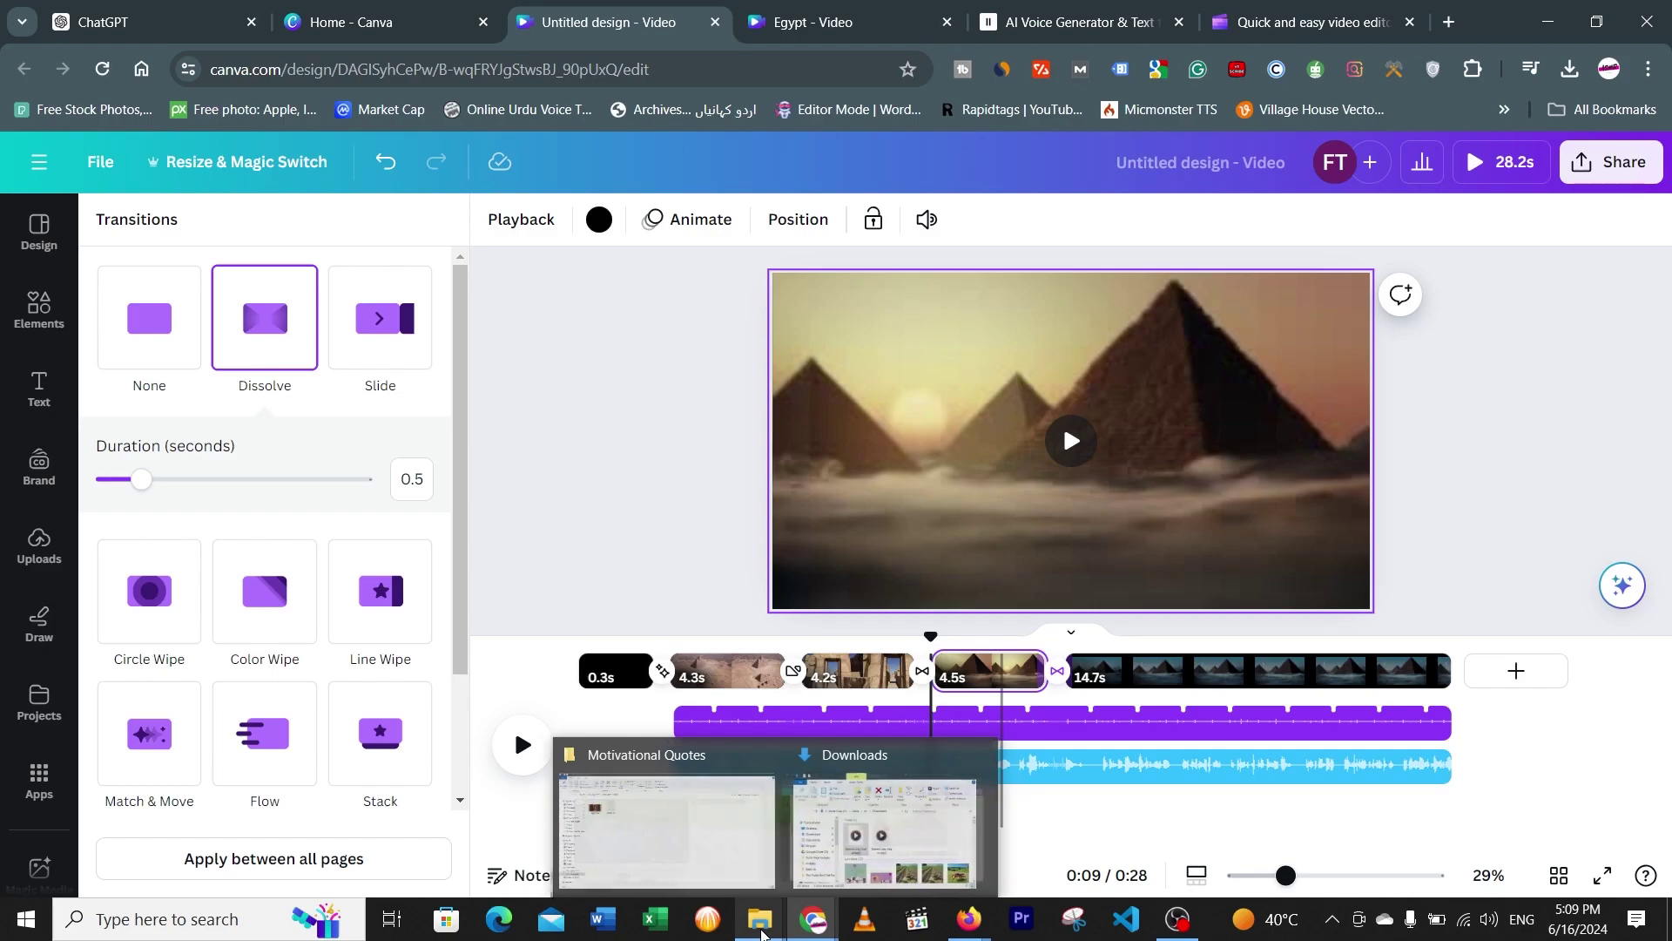
left_click(679, 877)
left_click(279, 270)
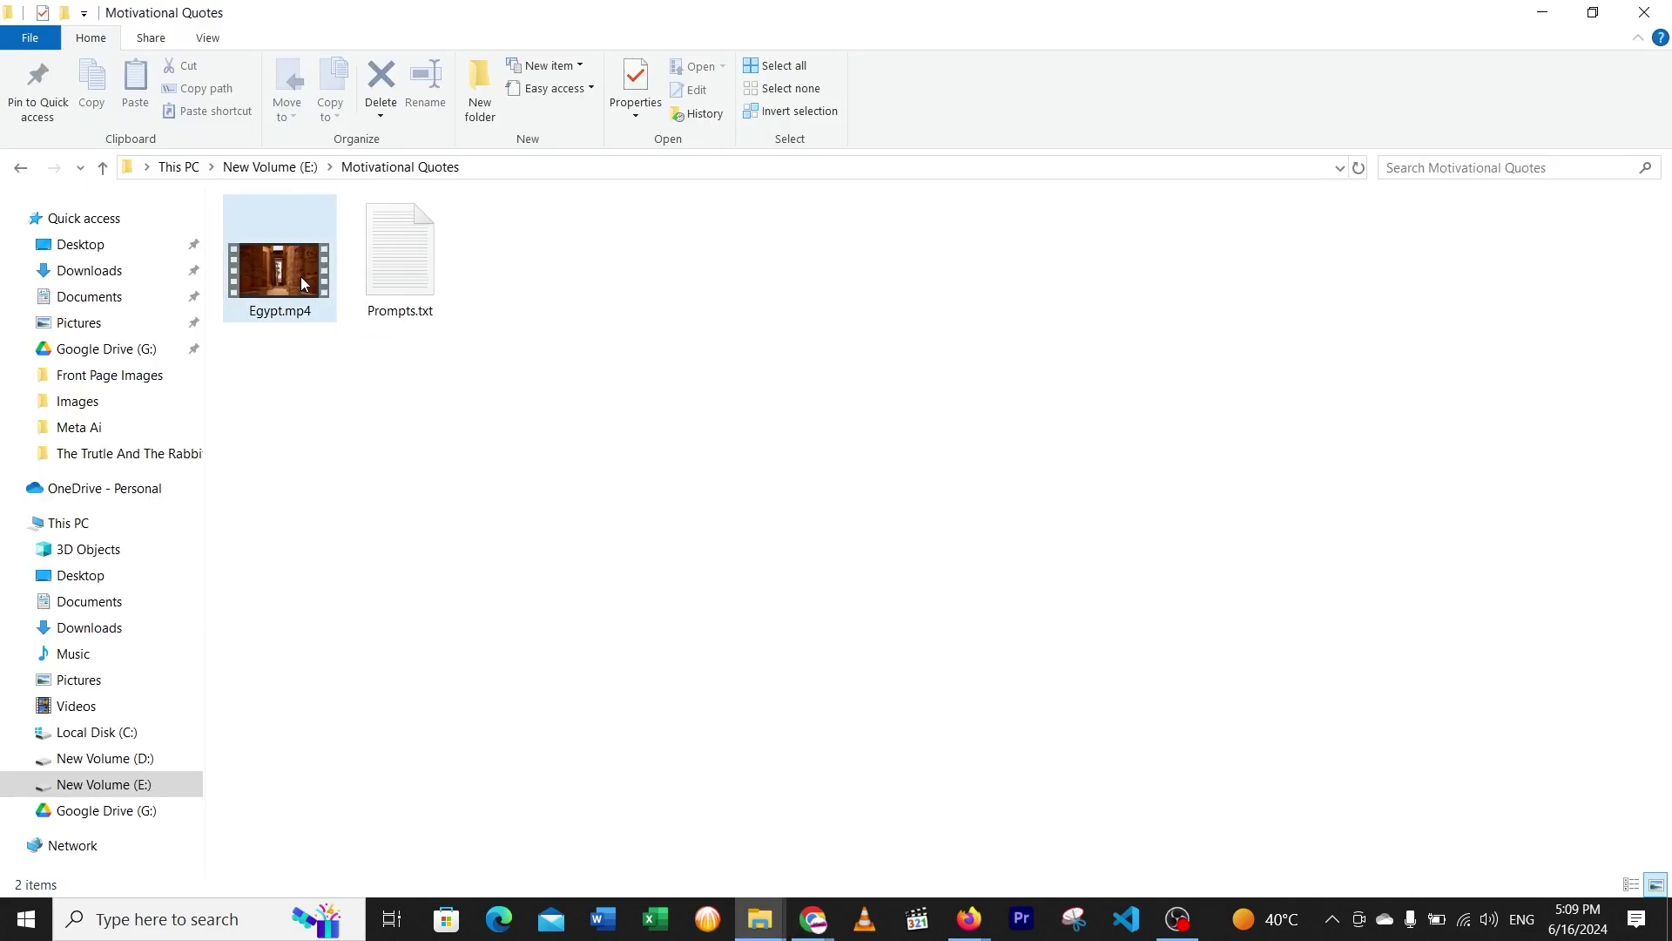
left_click(917, 919)
left_click_drag(278, 270, 817, 425)
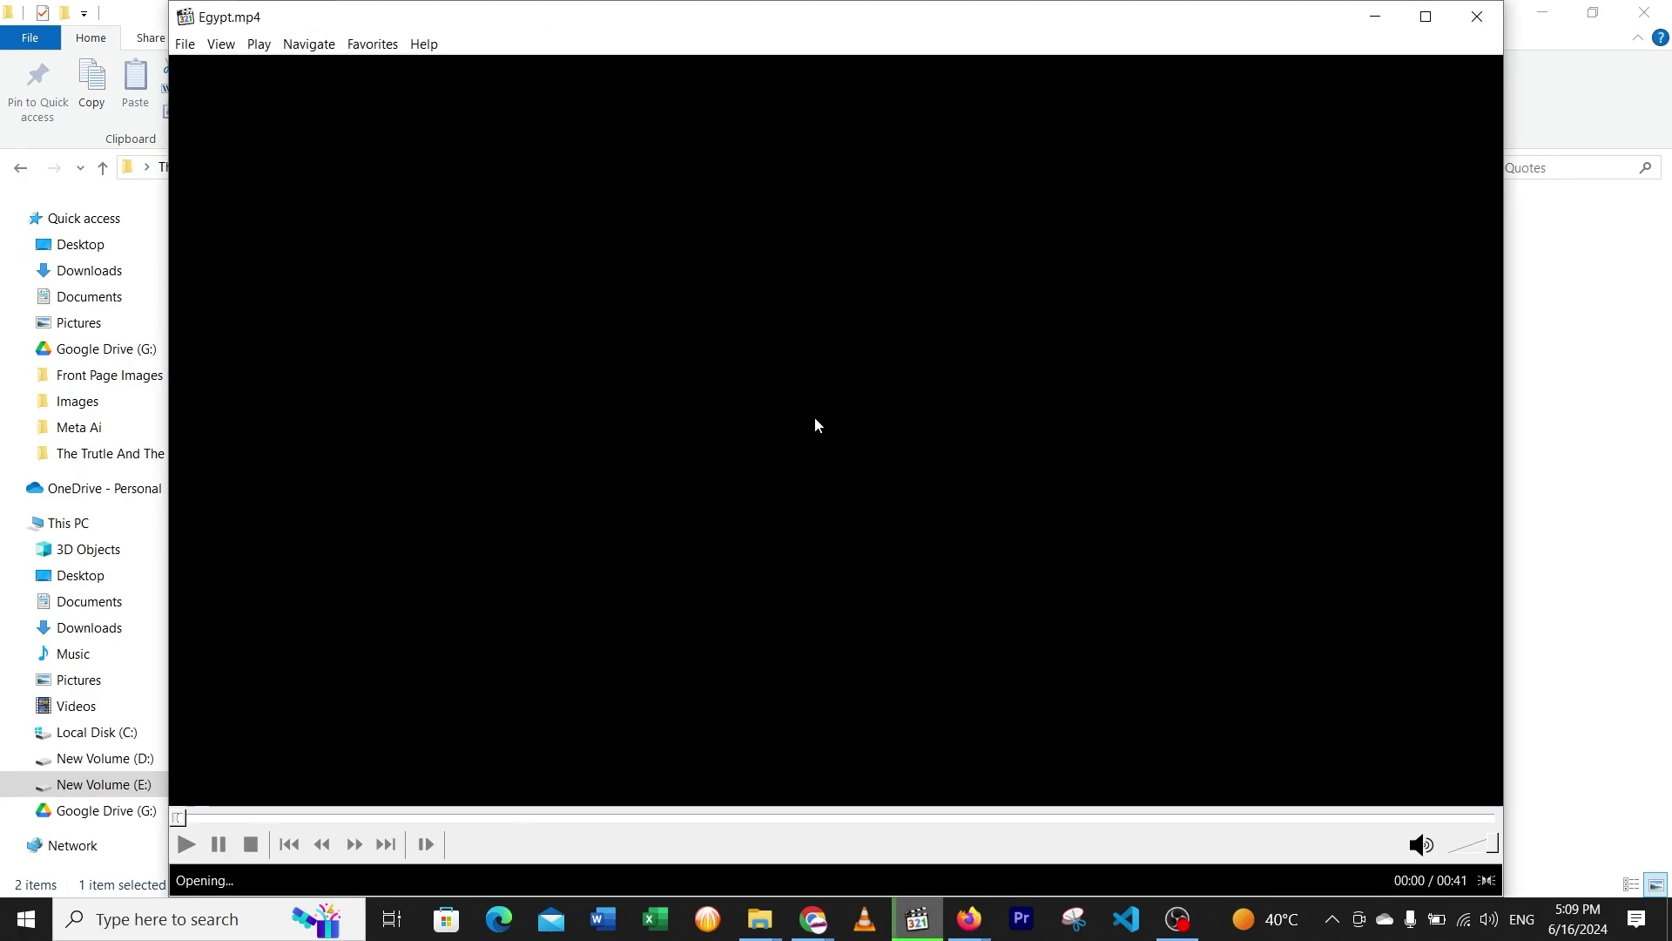
left_click(817, 425)
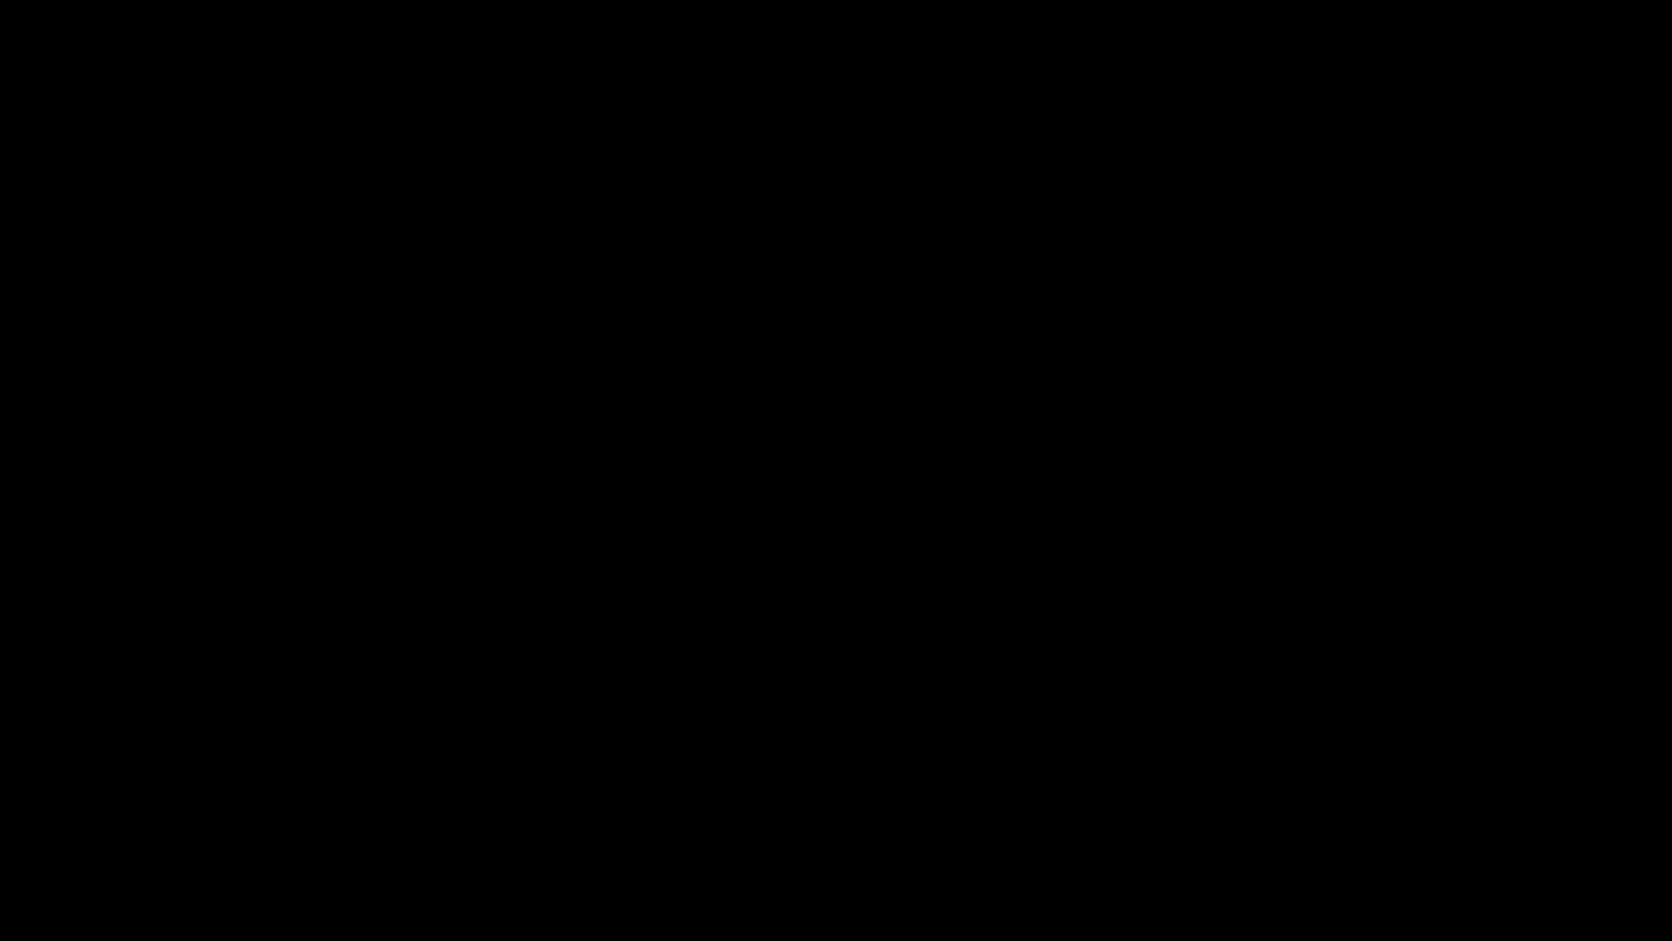